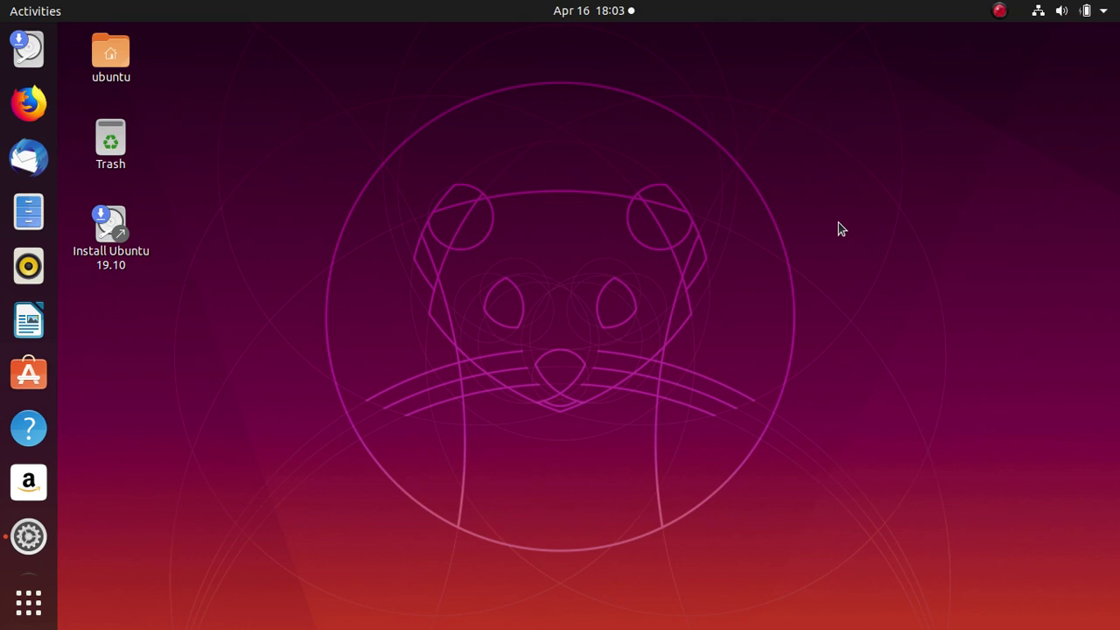
Open Firefox, close the Firefox Privacy Notice page, search the web for rufus and open the official Rufus website.
{"action": "left_click", "coordinate": [28, 103]}
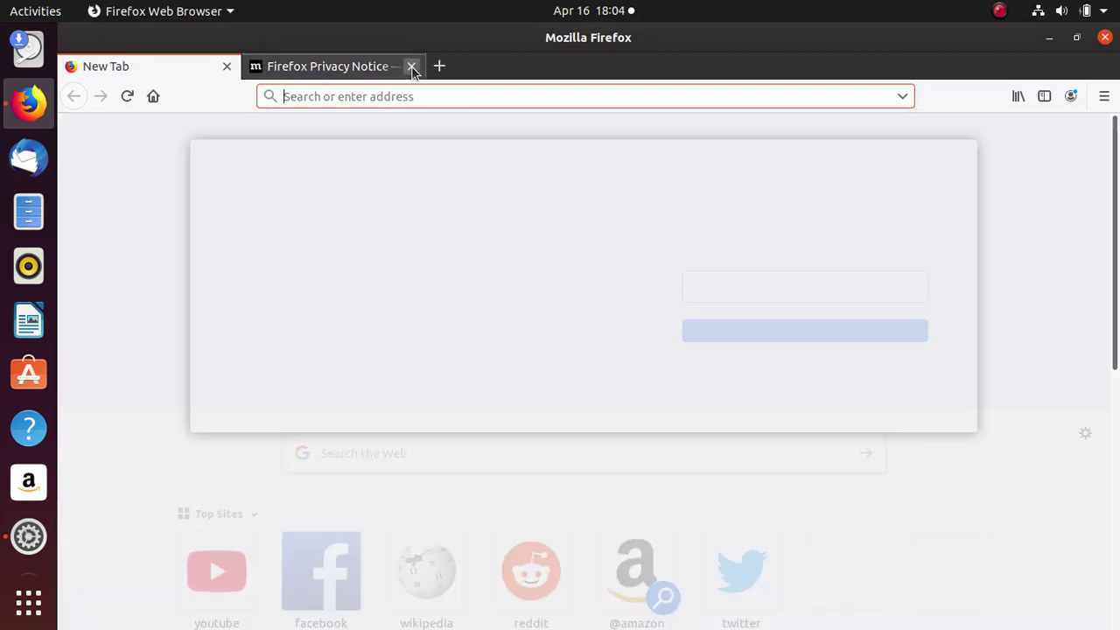
{"action": "left_click", "coordinate": [412, 66]}
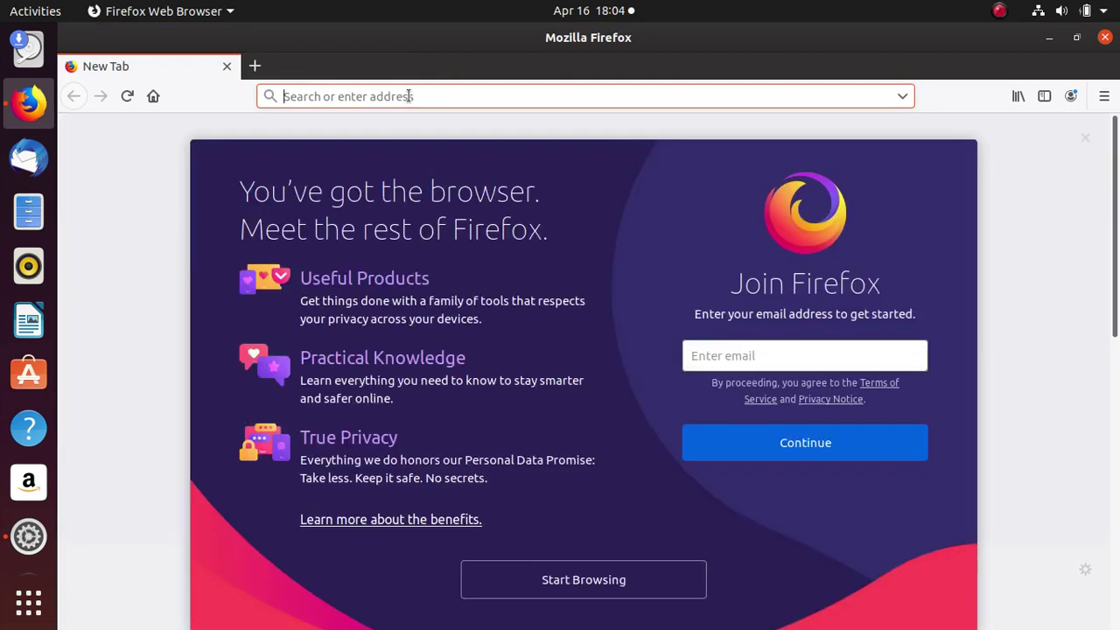
{"action": "type", "text": "rufus"}
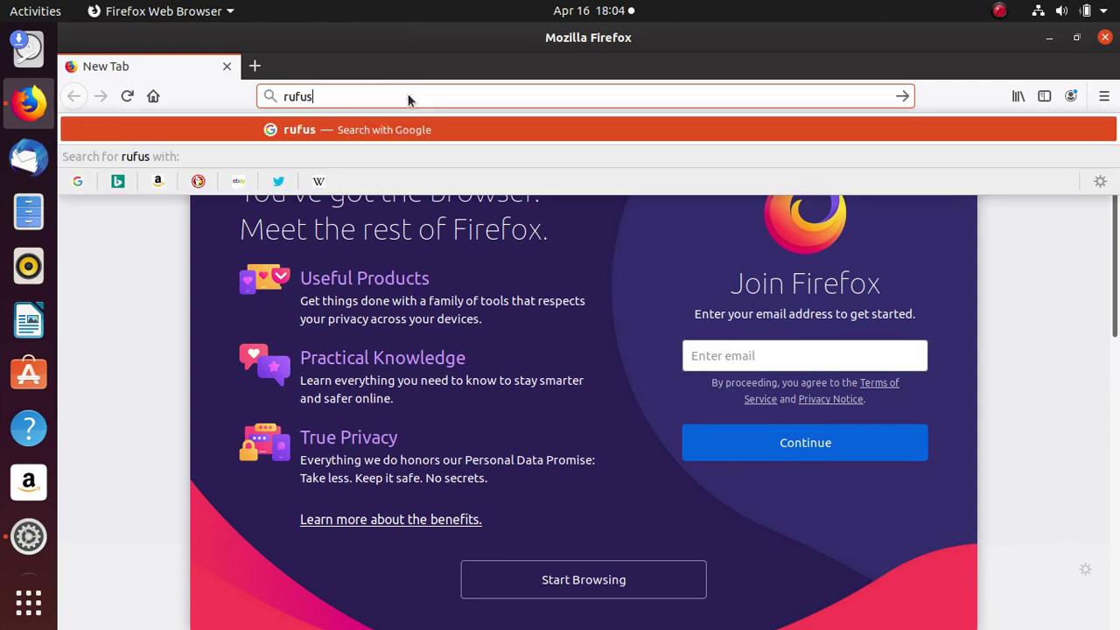
{"action": "key", "text": "Return"}
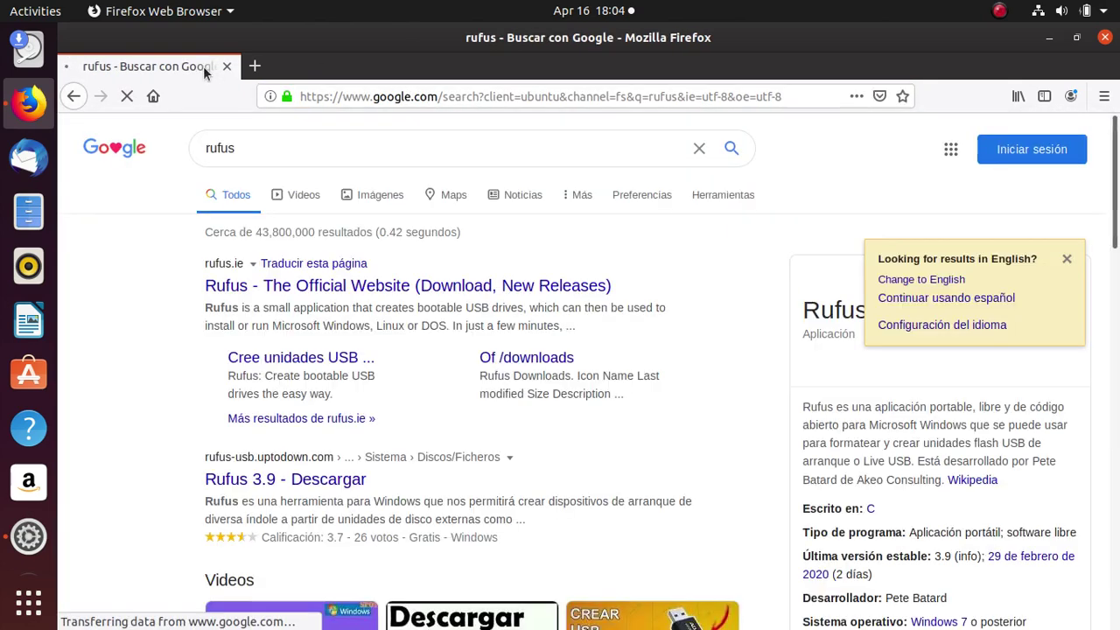
{"action": "left_click", "coordinate": [360, 294]}
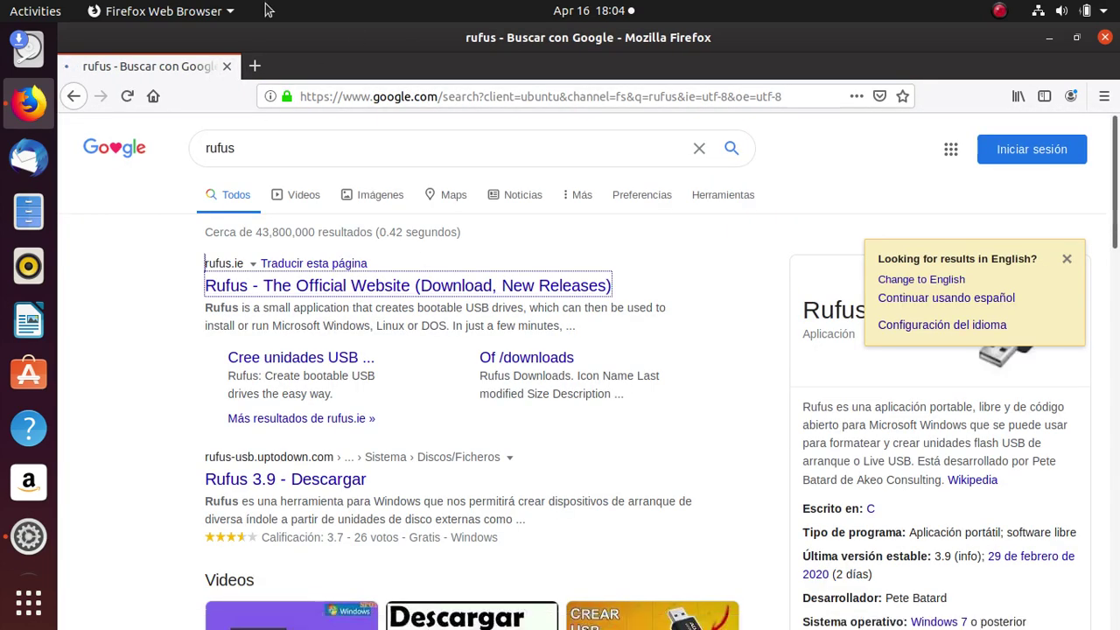
Search the web for etcher in a separate tab.
{"action": "key", "text": "ctrl+t"}
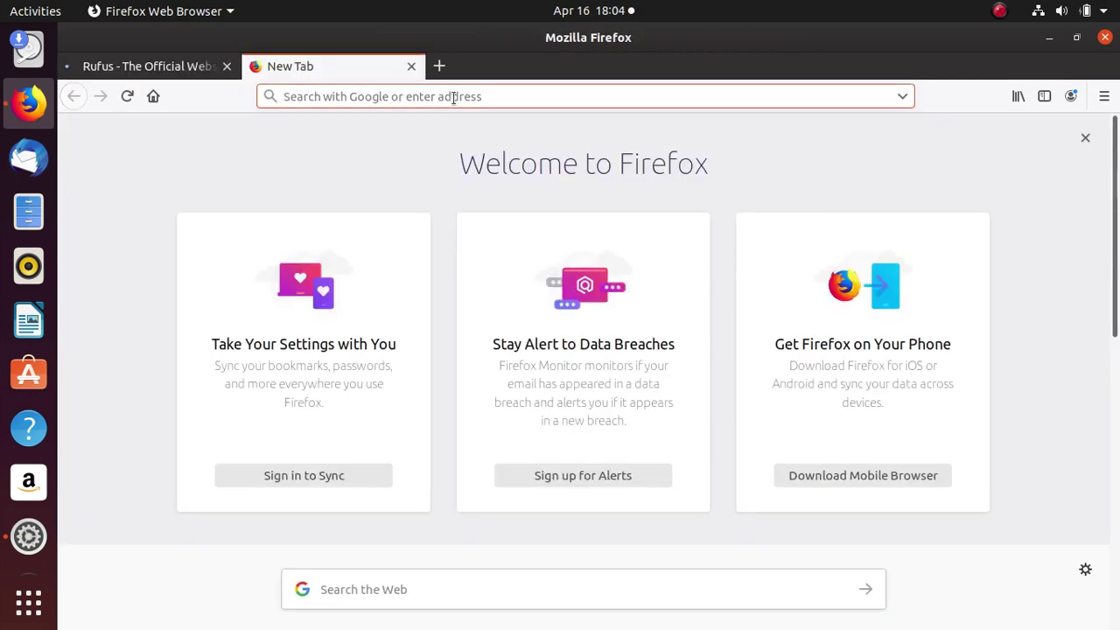
{"action": "type", "text": "etcher"}
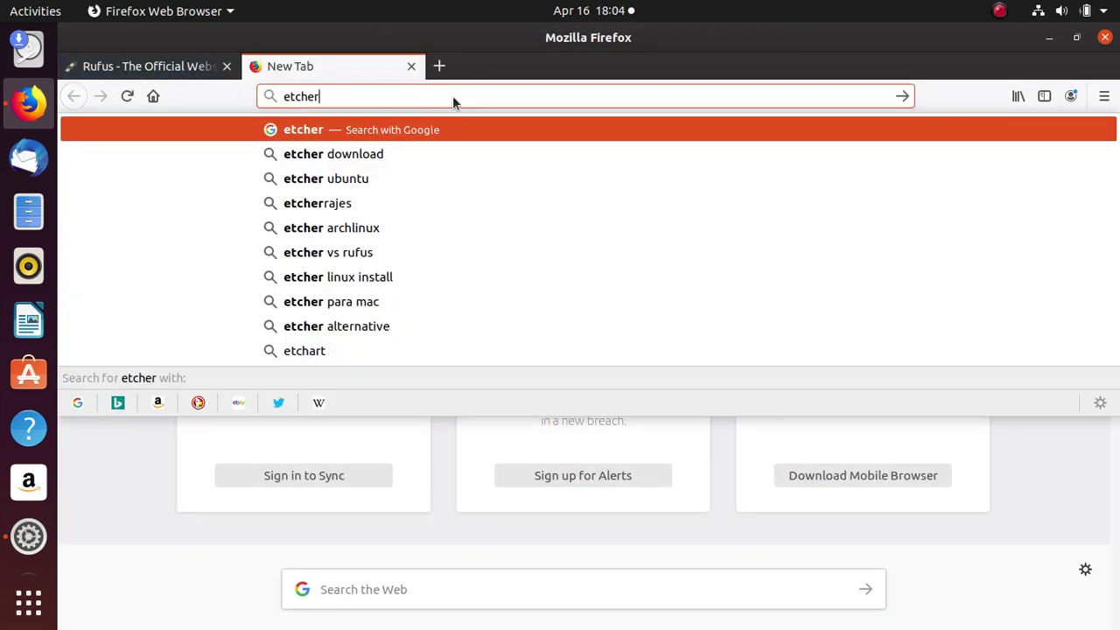
{"action": "key", "text": "Return"}
Search for yumi in another tab and open the YUMI Multiboot USB Creator page on pendrivelinux.com.
{"action": "left_click", "coordinate": [444, 67]}
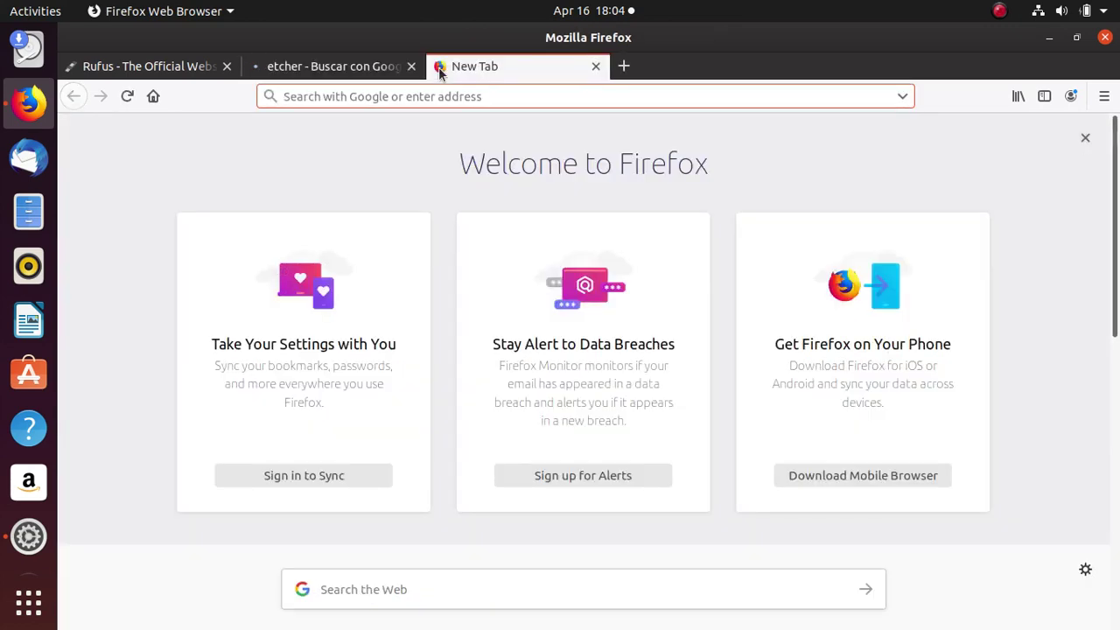
{"action": "type", "text": "yumi"}
{"action": "key", "text": "Return"}
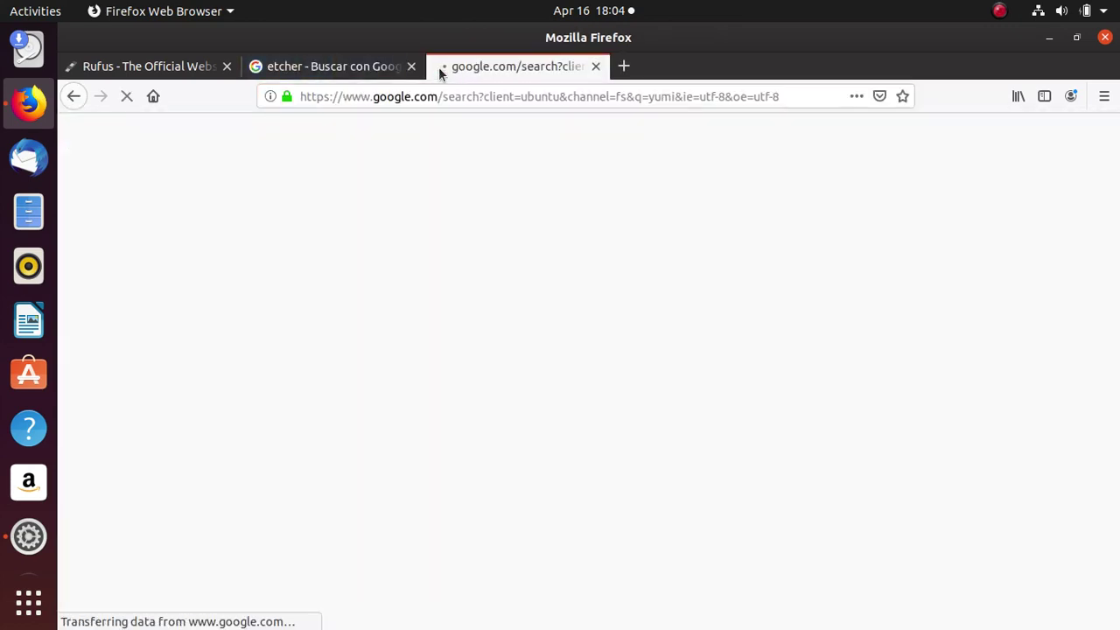
{"action": "left_click", "coordinate": [342, 291]}
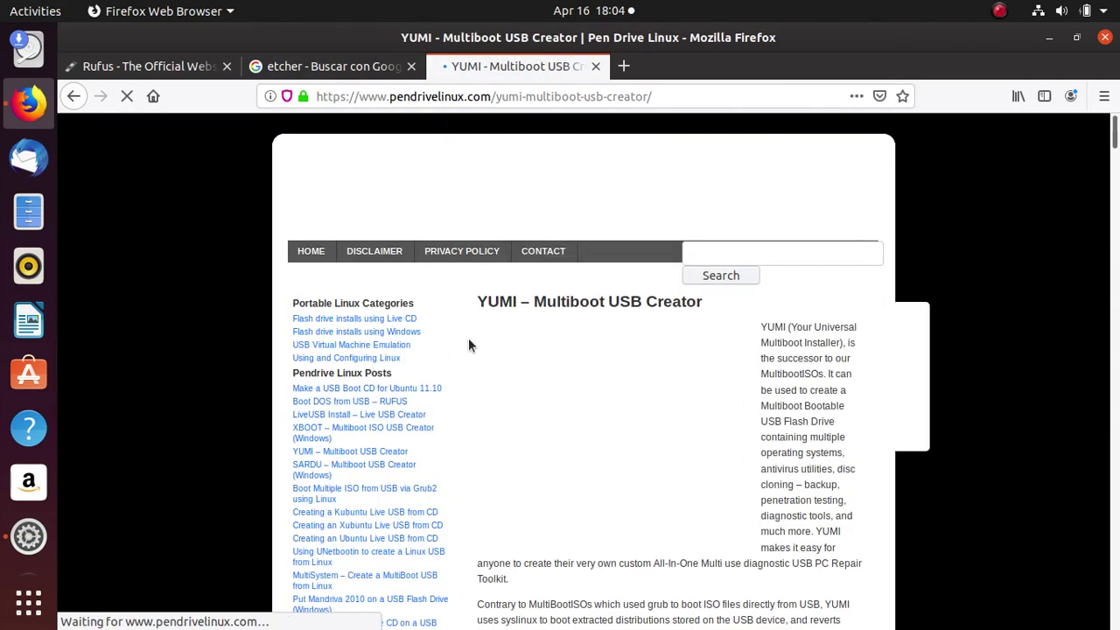
Examine the YUMI page's setup window picture, its multiboot USB boot menu picture and the legacy YUMI download section.
{"action": "scroll", "coordinate": [546, 383], "scroll_direction": "down", "scroll_amount": 3}
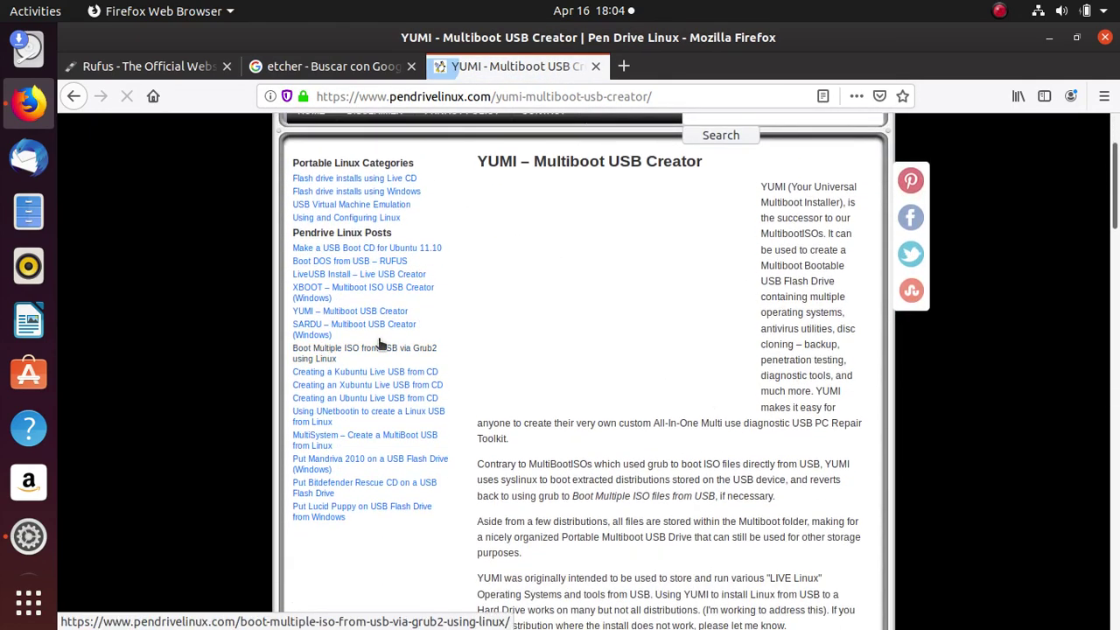
{"action": "scroll", "coordinate": [631, 421], "scroll_direction": "down", "scroll_amount": 10}
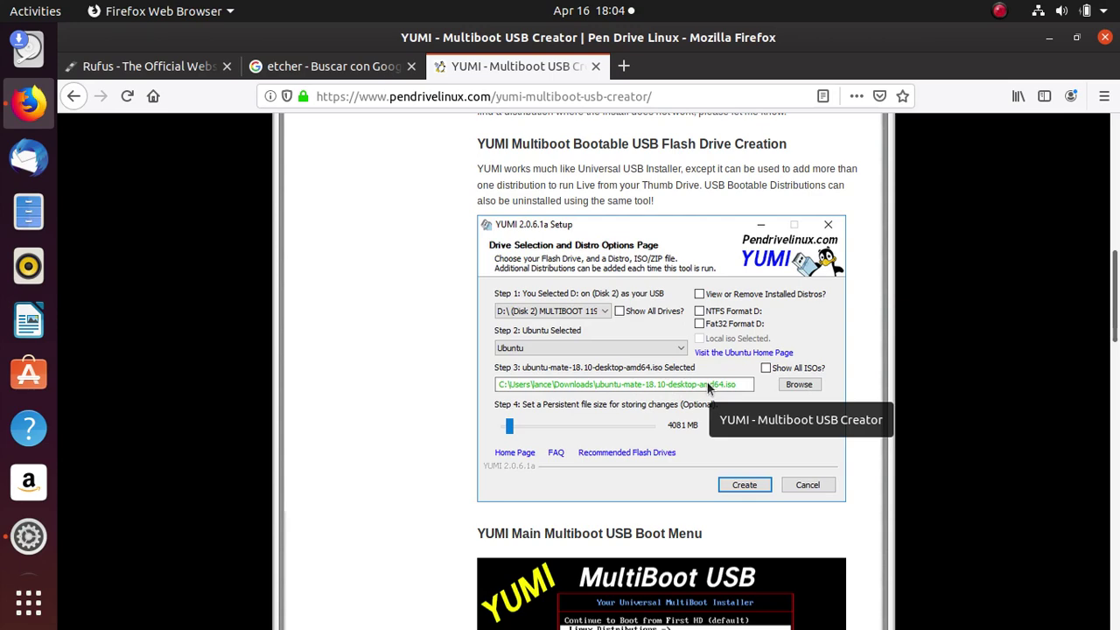
{"action": "scroll", "coordinate": [543, 450], "scroll_direction": "down", "scroll_amount": 5}
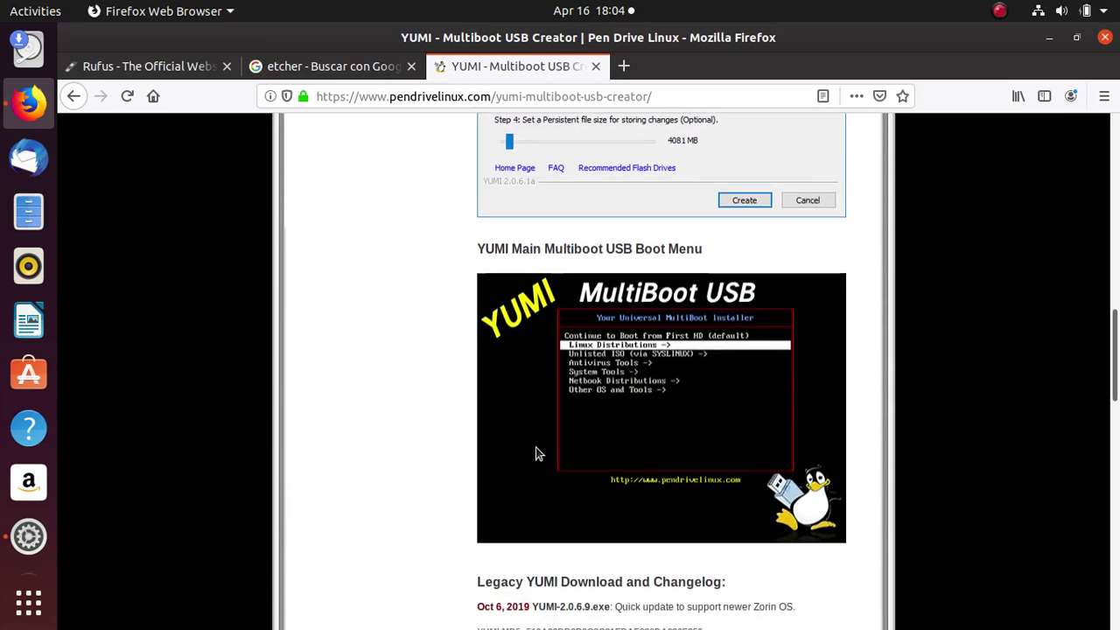
{"action": "scroll", "coordinate": [590, 388], "scroll_direction": "down", "scroll_amount": 3}
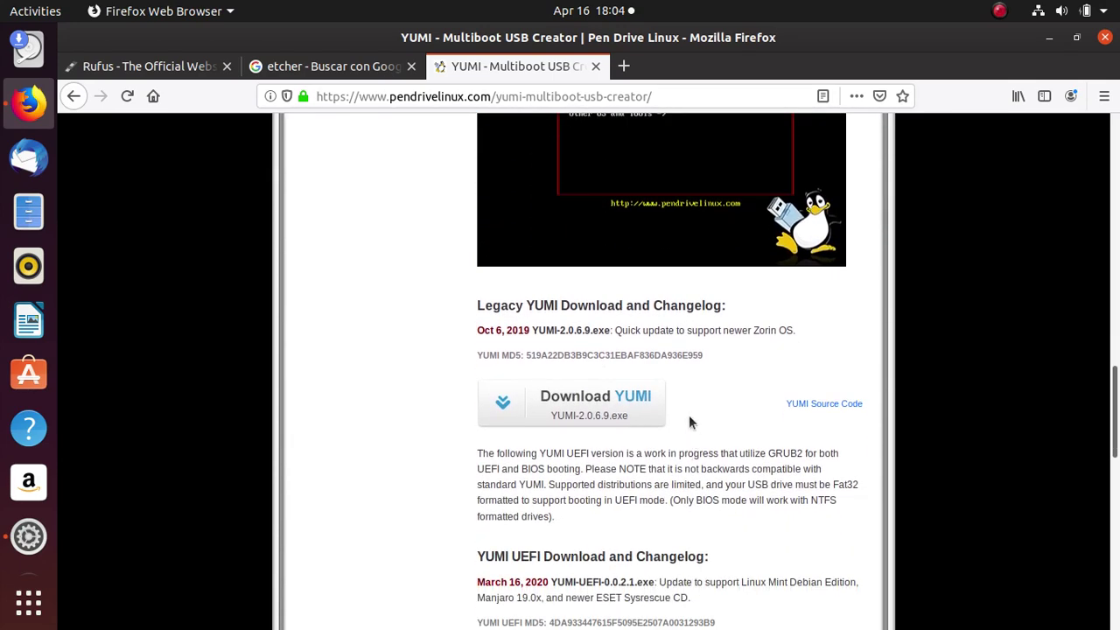
{"action": "scroll", "coordinate": [482, 395], "scroll_direction": "up", "scroll_amount": 3}
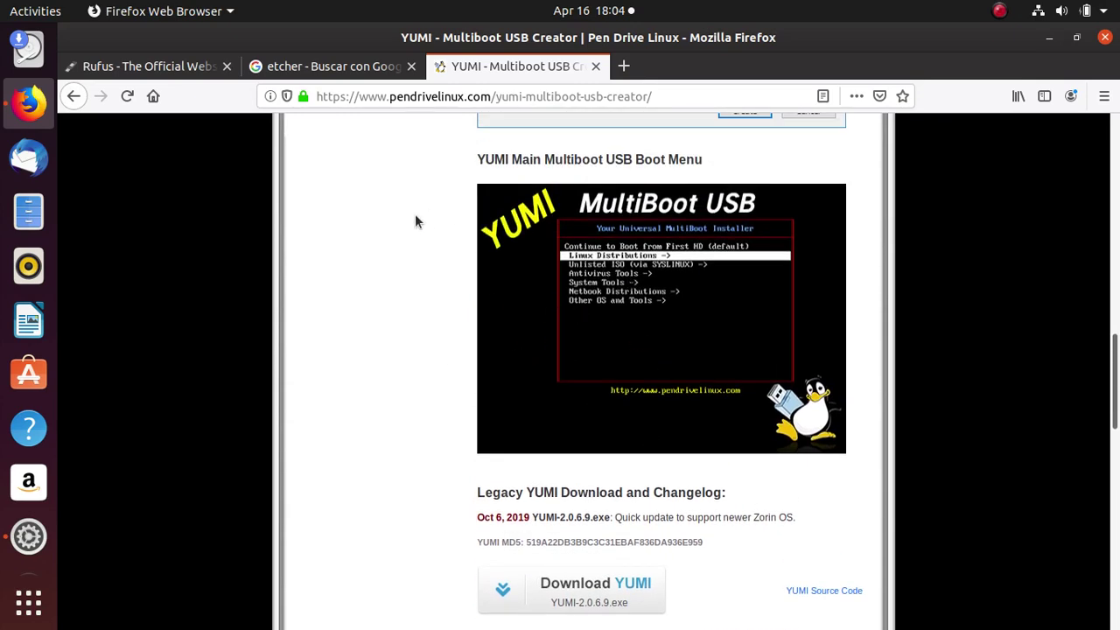
Open Balena's Etcher page from the etcher search results and examine the downloads offered for each operating system.
{"action": "left_click", "coordinate": [341, 68]}
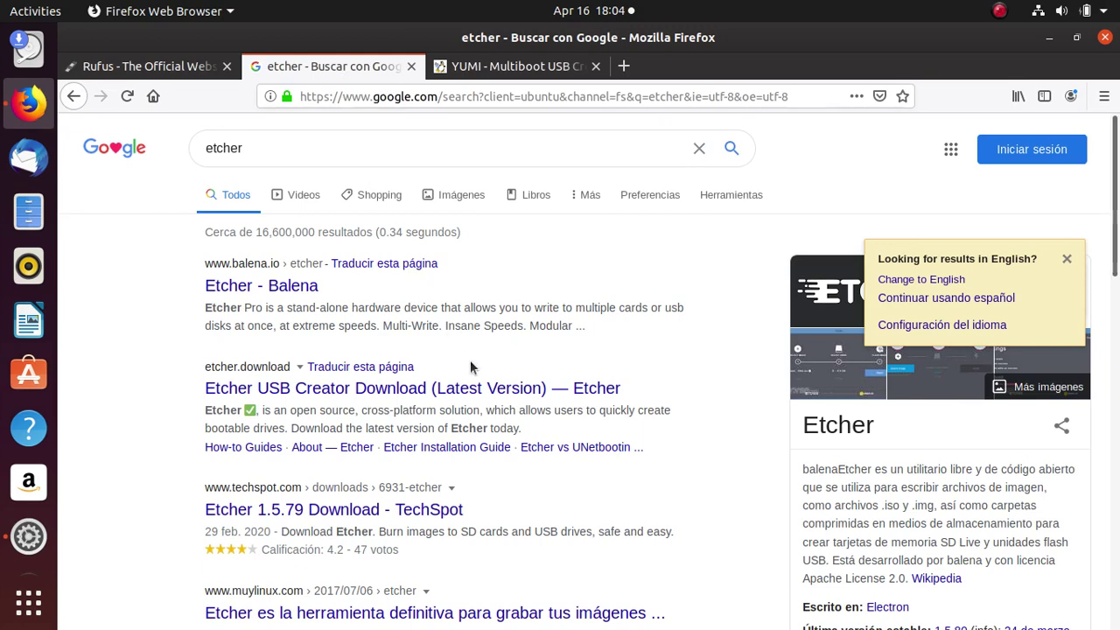
{"action": "left_click", "coordinate": [253, 286]}
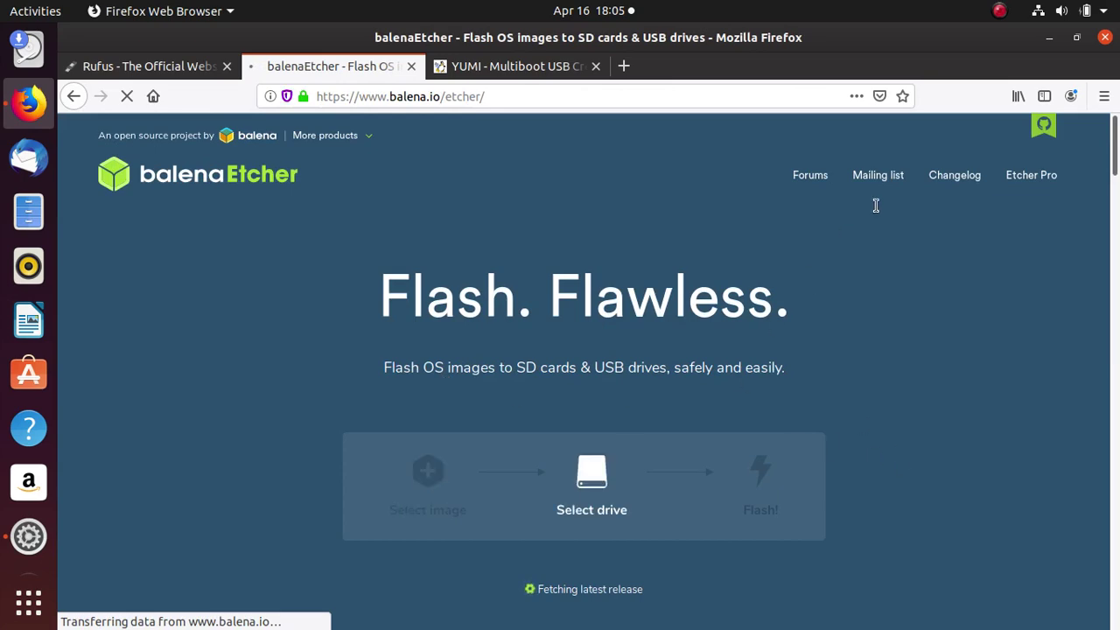
{"action": "scroll", "coordinate": [719, 230], "scroll_direction": "down", "scroll_amount": 9}
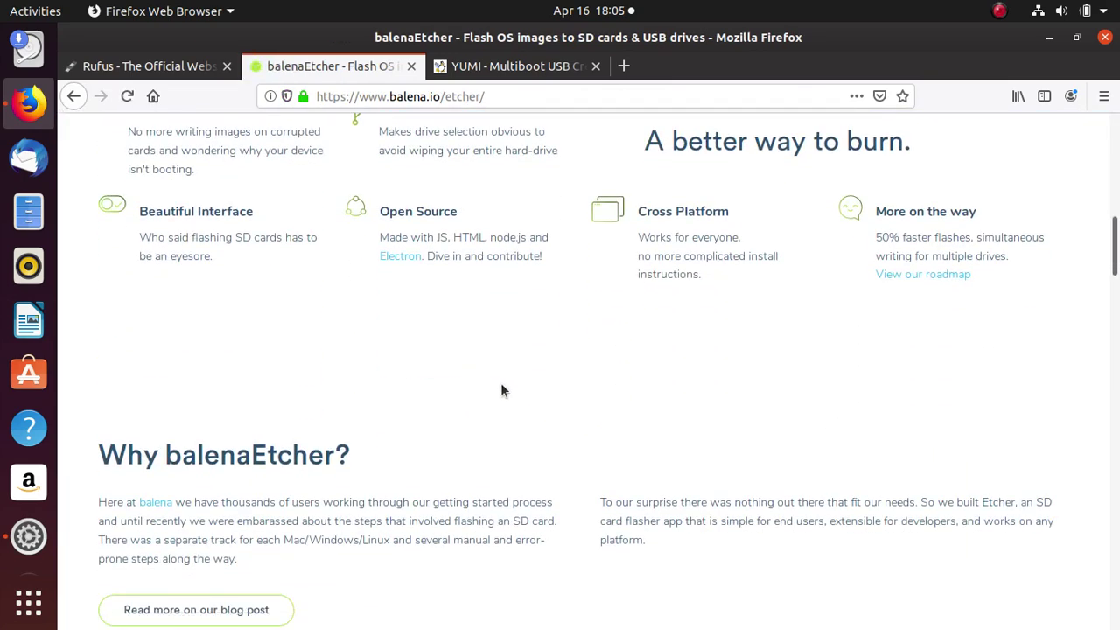
{"action": "scroll", "coordinate": [499, 382], "scroll_direction": "down", "scroll_amount": 6}
{"action": "scroll", "coordinate": [623, 520], "scroll_direction": "down", "scroll_amount": 4}
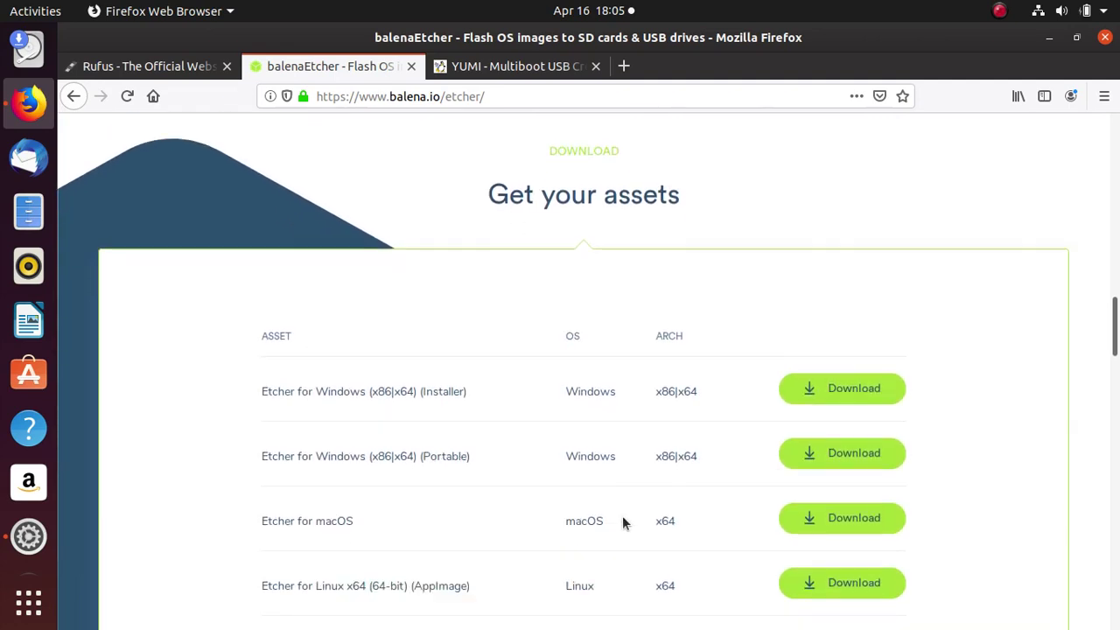
{"action": "scroll", "coordinate": [640, 256], "scroll_direction": "up", "scroll_amount": 1}
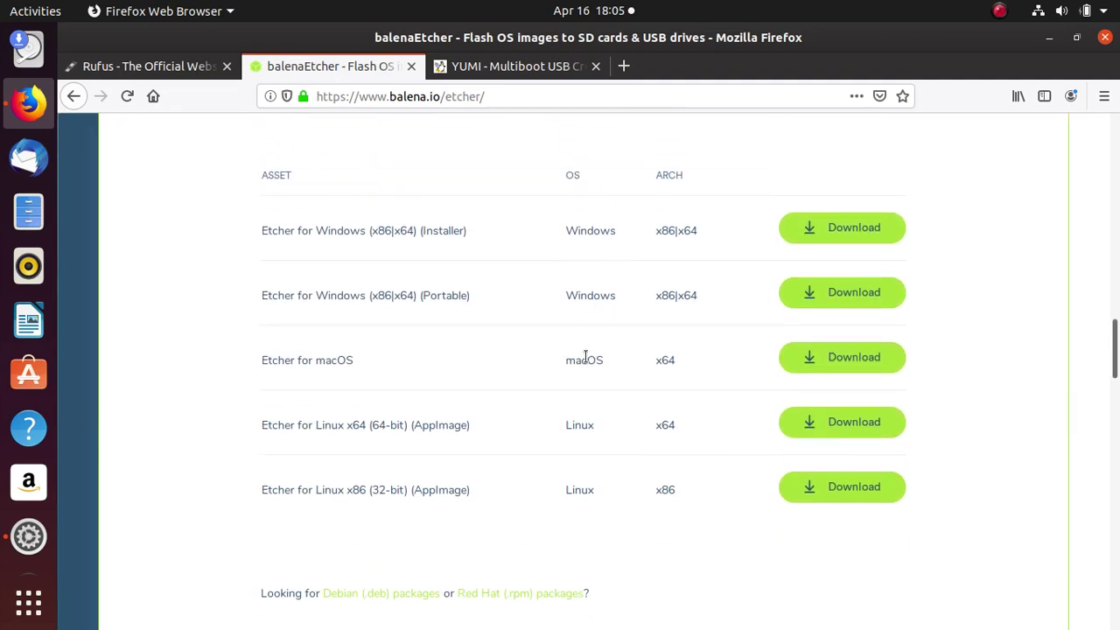
{"action": "scroll", "coordinate": [595, 430], "scroll_direction": "down", "scroll_amount": 2}
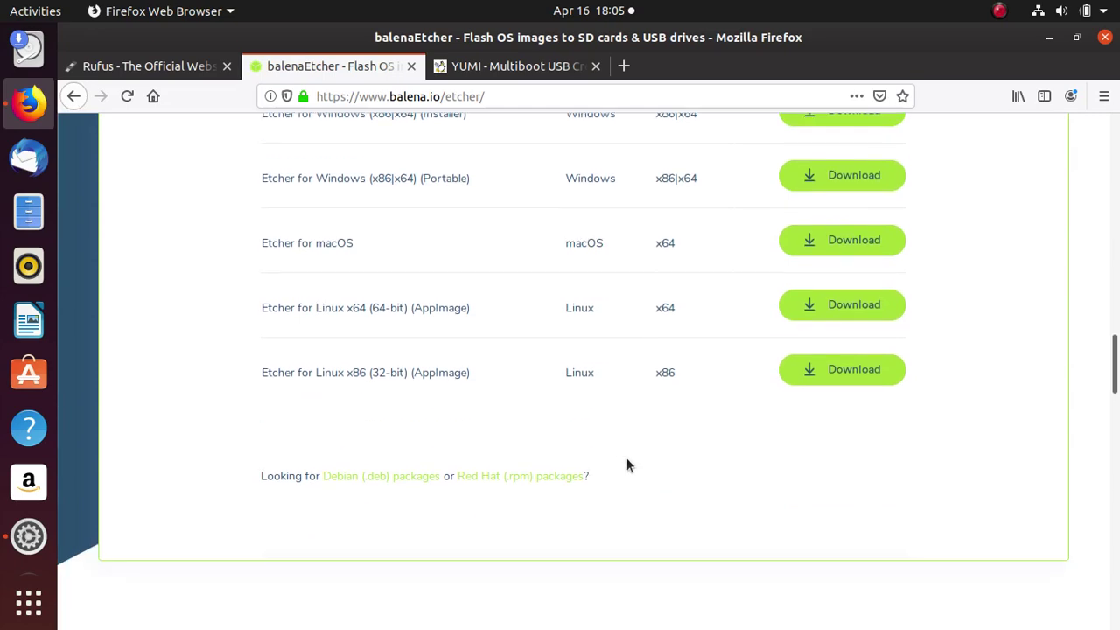
{"action": "scroll", "coordinate": [840, 350], "scroll_direction": "up", "scroll_amount": 2}
{"action": "scroll", "coordinate": [560, 324], "scroll_direction": "up", "scroll_amount": 2}
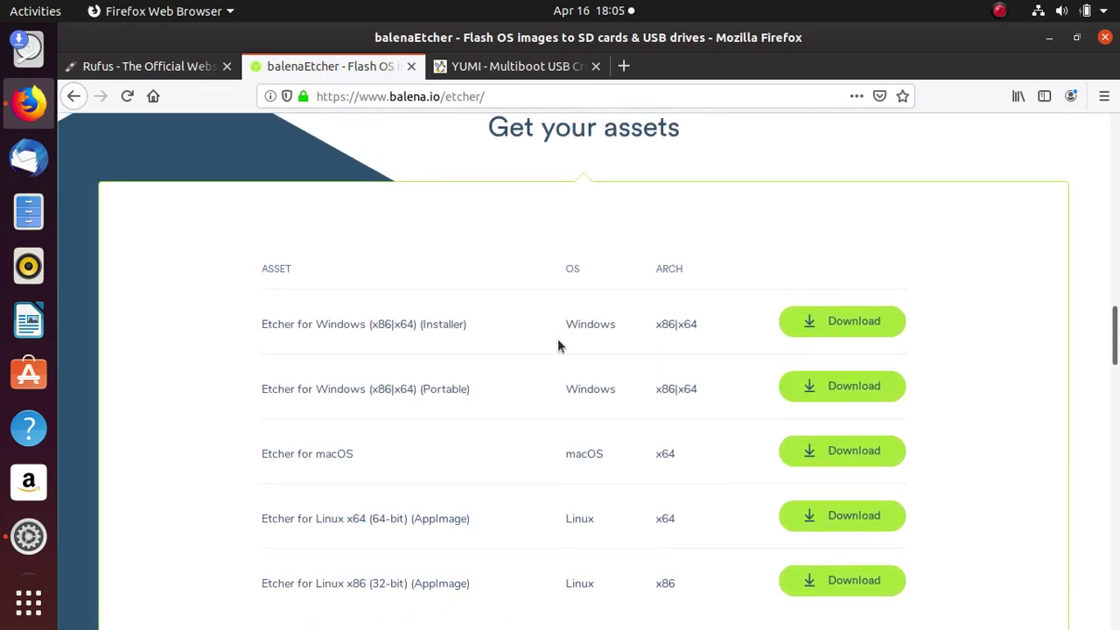
Look over the Etcher Pro hardware section and return to the start of the balenaEtcher page.
{"action": "scroll", "coordinate": [564, 477], "scroll_direction": "down", "scroll_amount": 10}
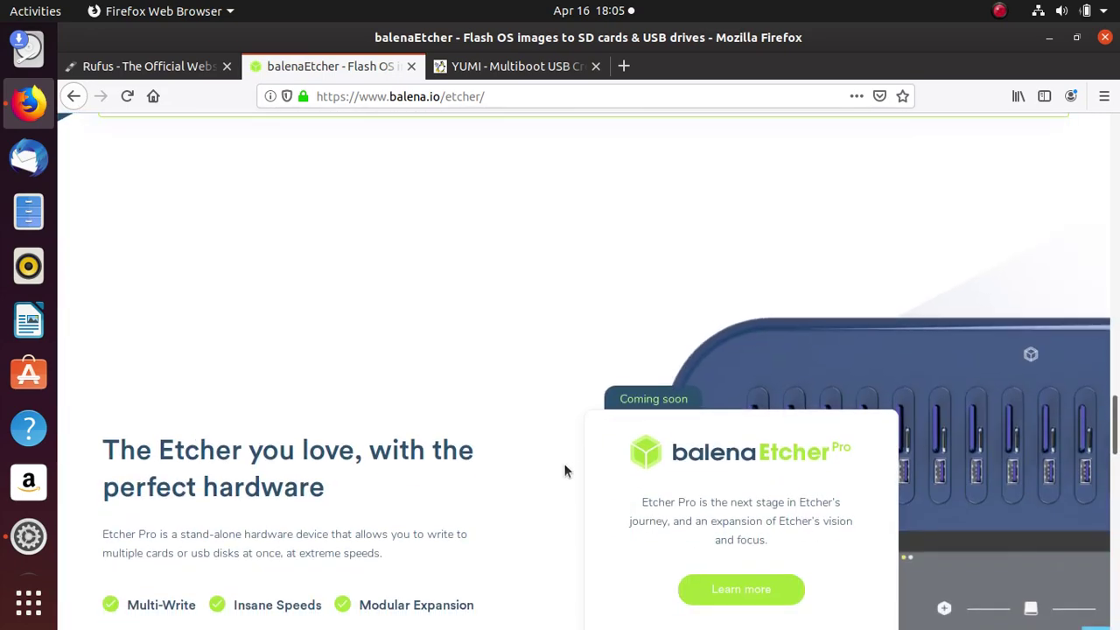
{"action": "scroll", "coordinate": [576, 467], "scroll_direction": "up", "scroll_amount": 3}
{"action": "scroll", "coordinate": [700, 468], "scroll_direction": "down", "scroll_amount": 2}
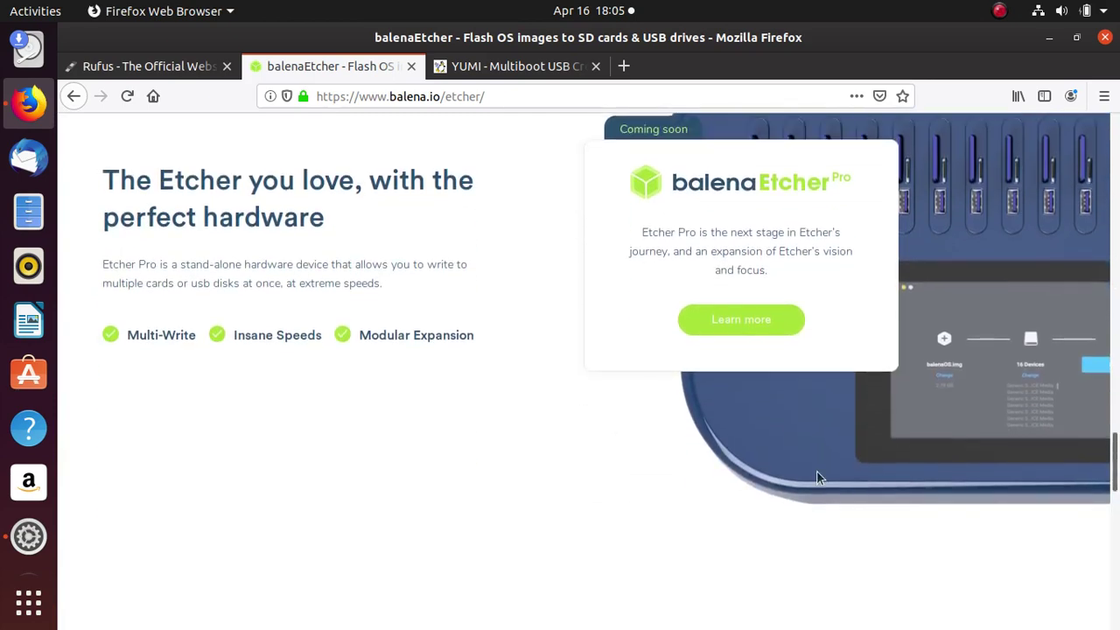
{"action": "scroll", "coordinate": [785, 350], "scroll_direction": "up", "scroll_amount": 15}
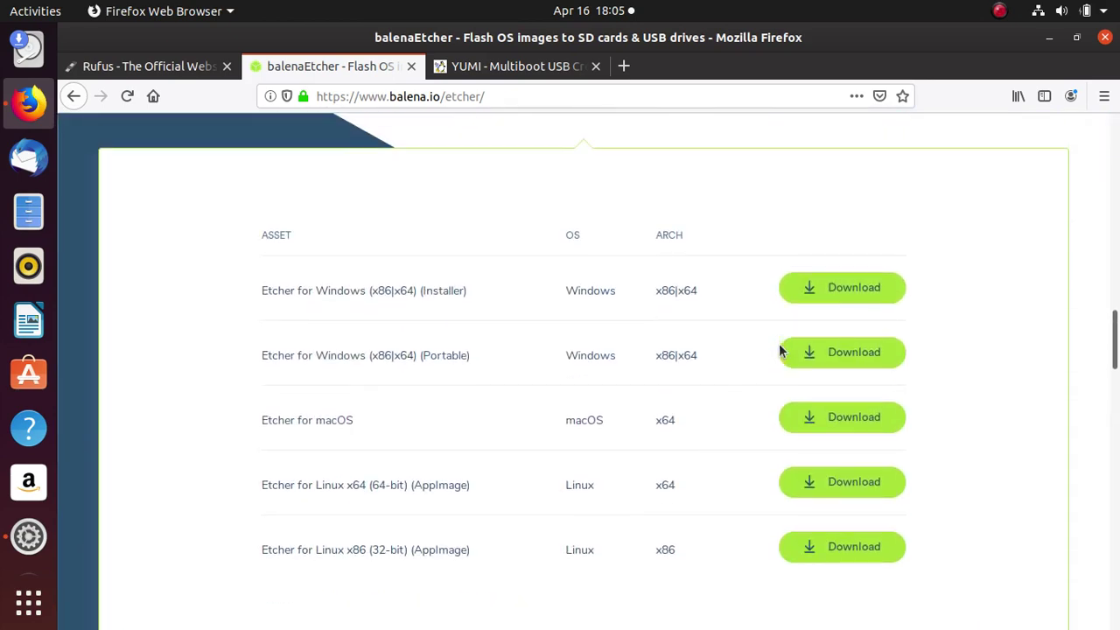
{"action": "scroll", "coordinate": [780, 350], "scroll_direction": "up", "scroll_amount": 10}
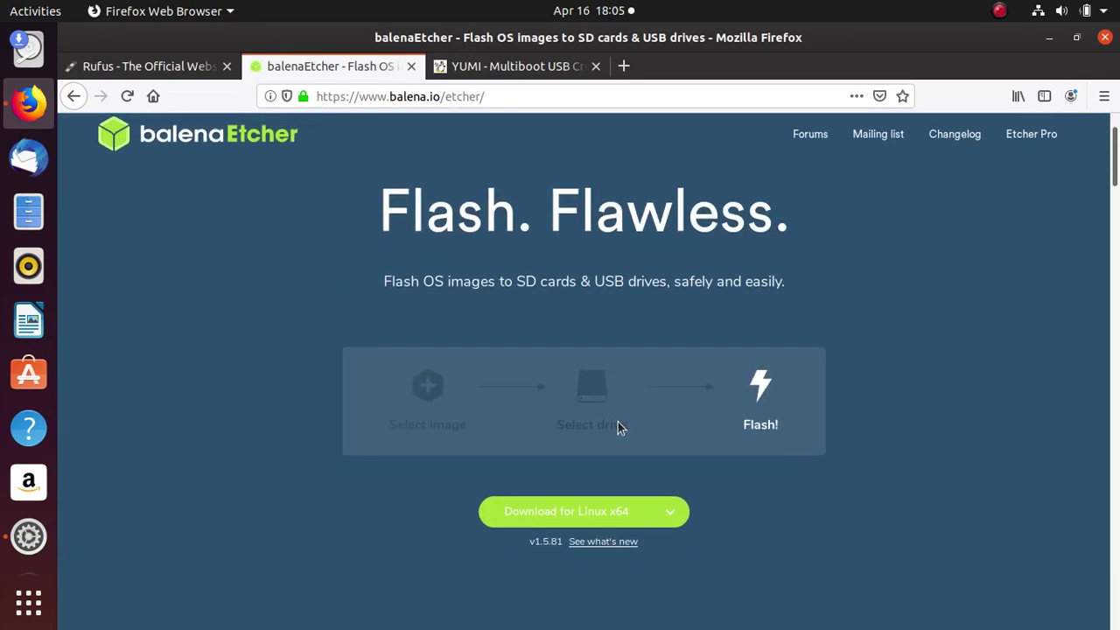
Review the Select image, Select drive and Flash! stages and the features section on the balenaEtcher page.
{"action": "scroll", "coordinate": [613, 399], "scroll_direction": "down", "scroll_amount": 1}
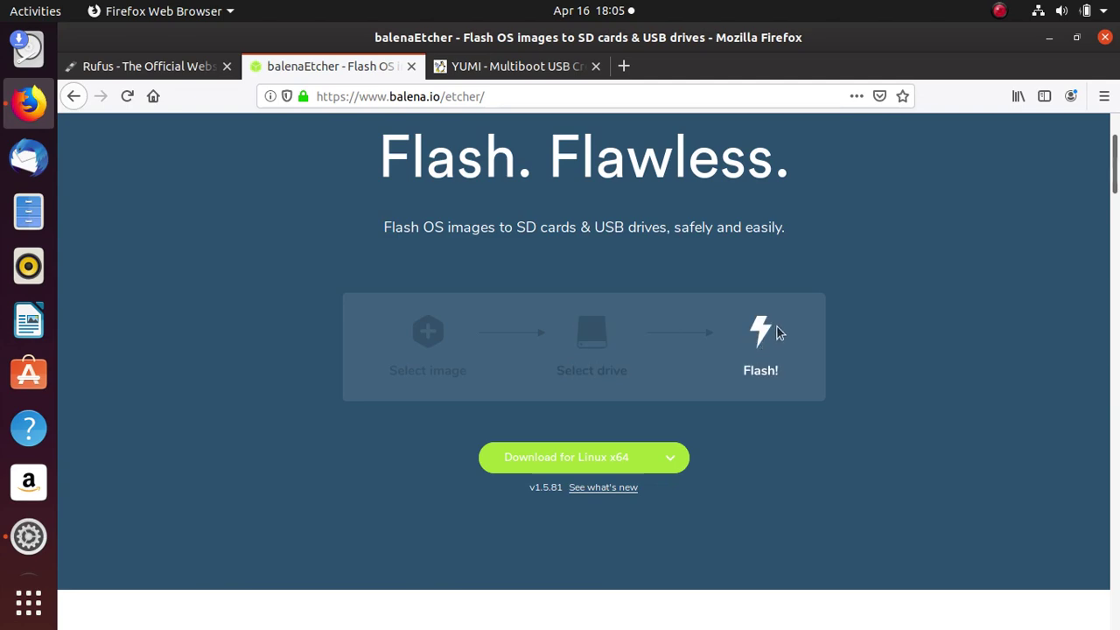
{"action": "scroll", "coordinate": [667, 470], "scroll_direction": "down", "scroll_amount": 2}
{"action": "scroll", "coordinate": [667, 470], "scroll_direction": "down", "scroll_amount": 2}
{"action": "scroll", "coordinate": [726, 467], "scroll_direction": "up", "scroll_amount": 3}
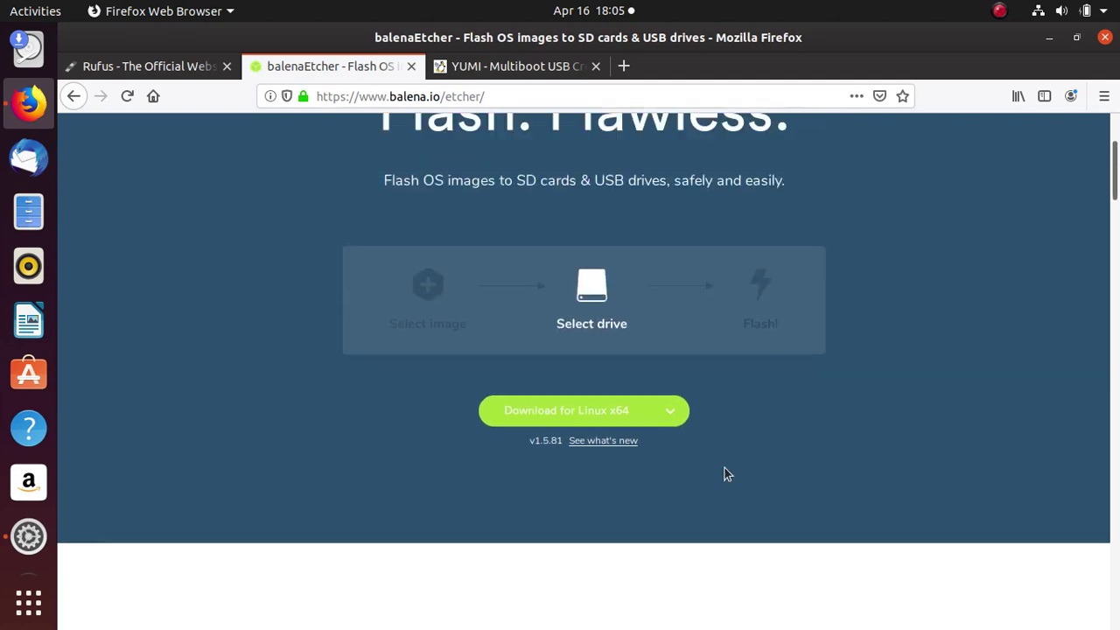
{"action": "scroll", "coordinate": [727, 472], "scroll_direction": "down", "scroll_amount": 1}
{"action": "scroll", "coordinate": [725, 481], "scroll_direction": "down", "scroll_amount": 5}
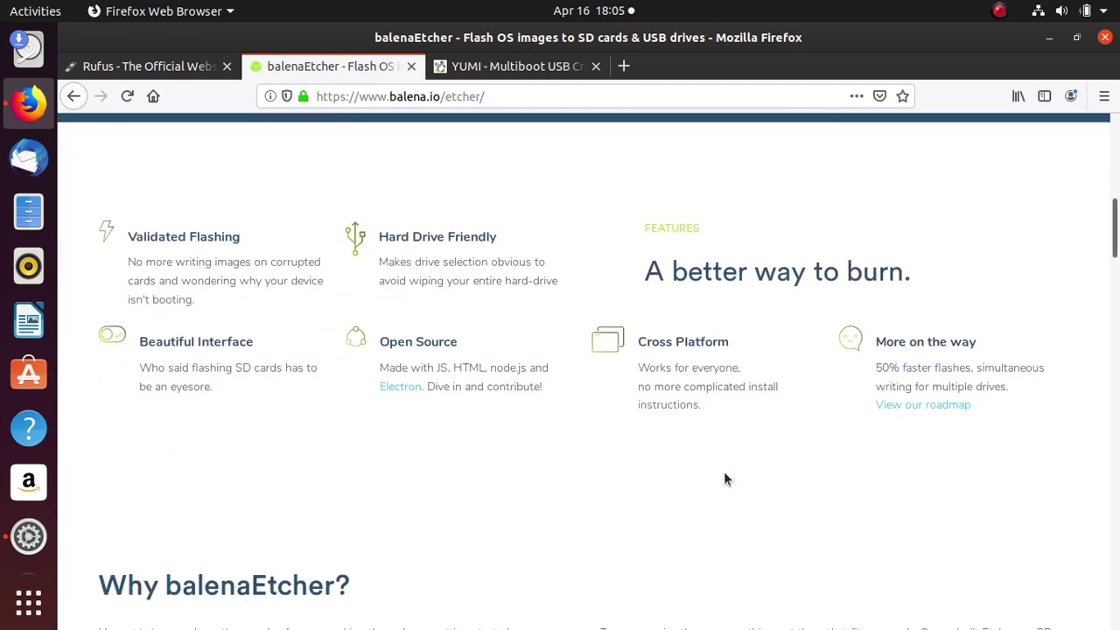
{"action": "scroll", "coordinate": [730, 471], "scroll_direction": "up", "scroll_amount": 6}
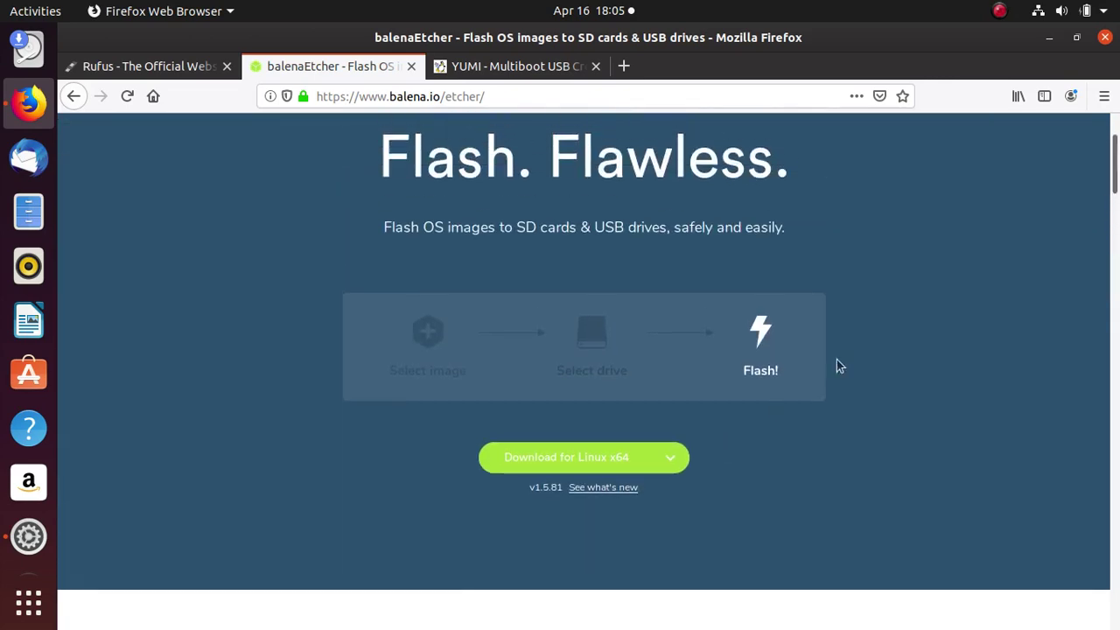
{"action": "scroll", "coordinate": [858, 350], "scroll_direction": "up", "scroll_amount": 2}
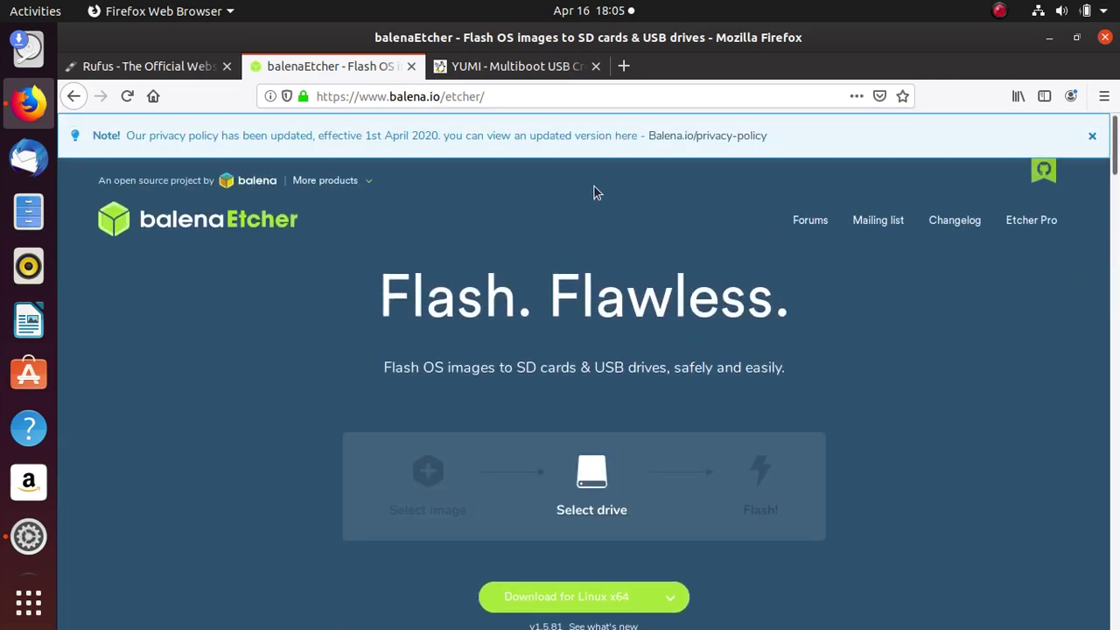
Return to the Rufus website and examine the drive properties and format options in its program picture.
{"action": "left_click", "coordinate": [145, 70]}
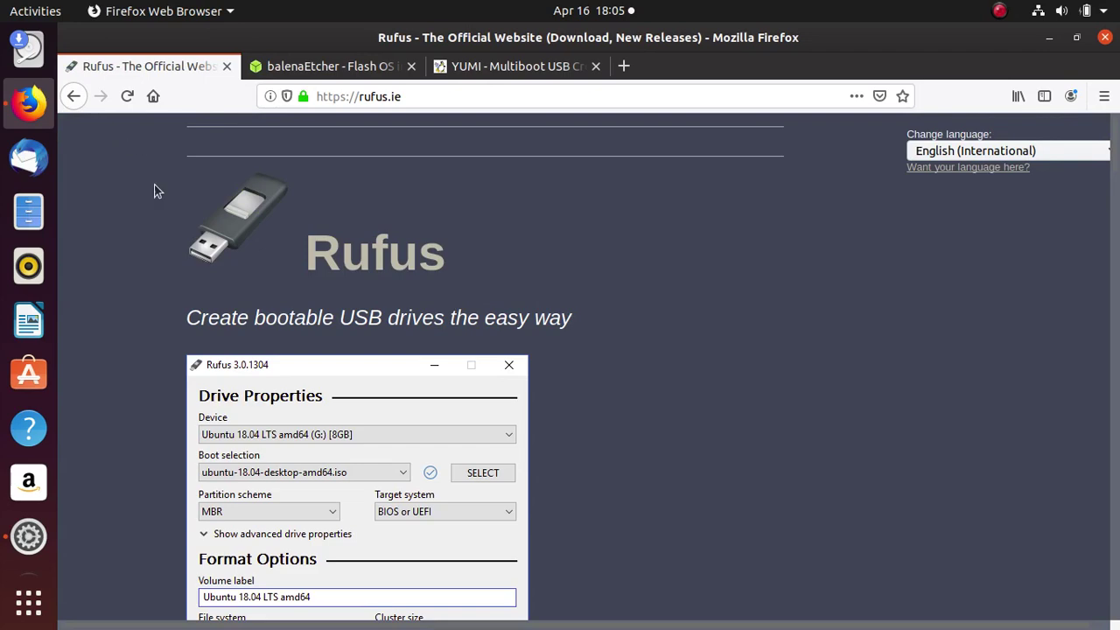
{"action": "scroll", "coordinate": [586, 372], "scroll_direction": "down", "scroll_amount": 2}
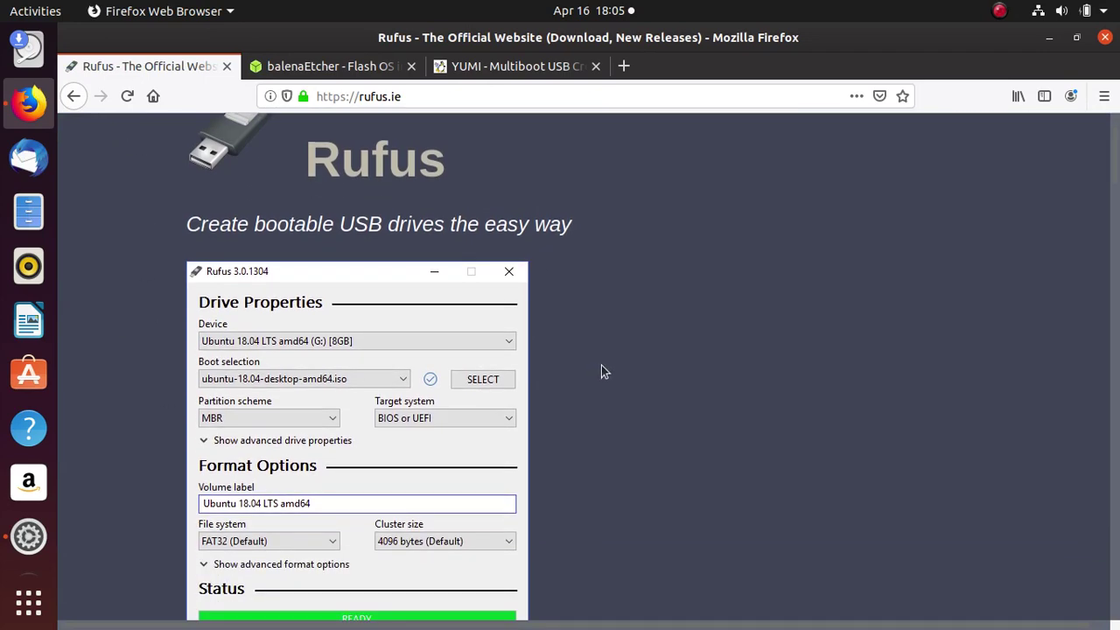
{"action": "scroll", "coordinate": [283, 341], "scroll_direction": "down", "scroll_amount": 4}
{"action": "scroll", "coordinate": [275, 237], "scroll_direction": "up", "scroll_amount": 2}
{"action": "scroll", "coordinate": [279, 284], "scroll_direction": "up", "scroll_amount": 1}
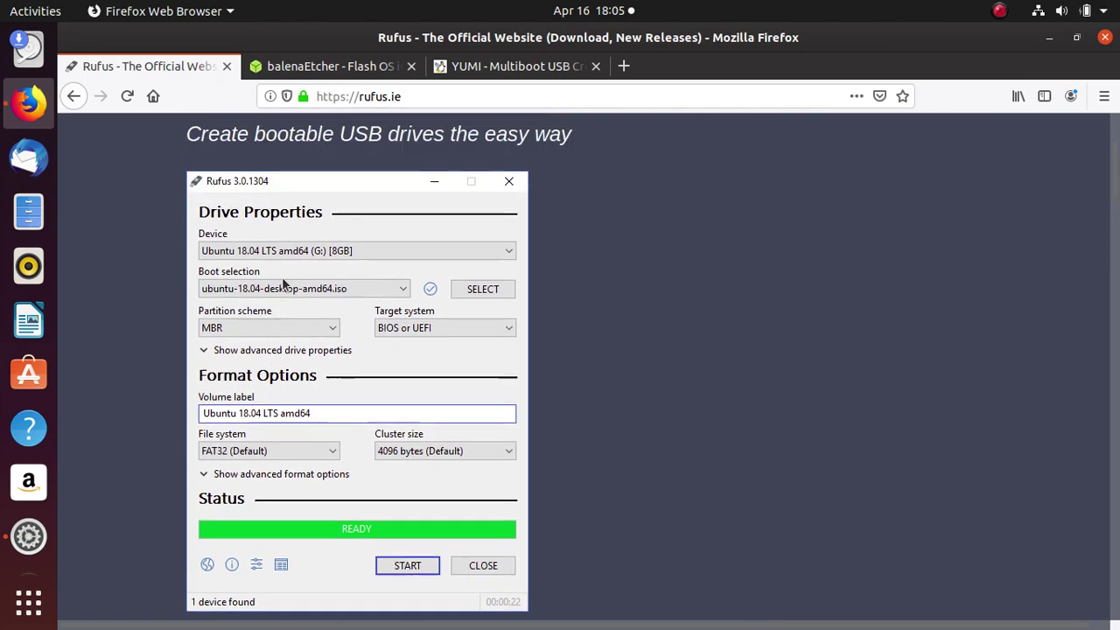
{"action": "scroll", "coordinate": [285, 266], "scroll_direction": "down", "scroll_amount": 1}
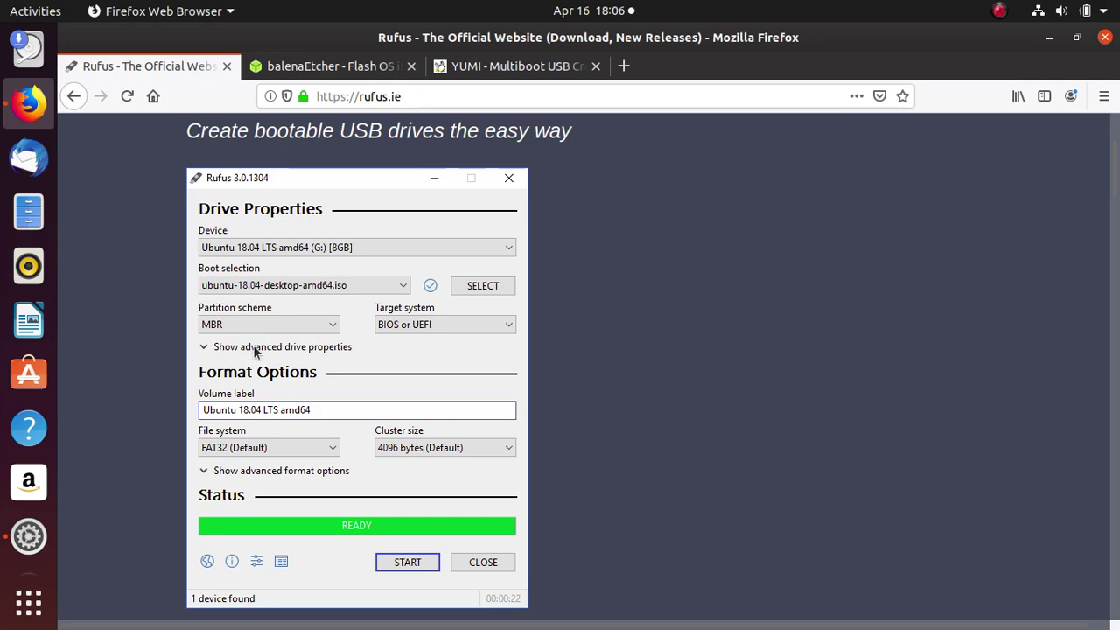
Minimize the browser window to show the desktop, keeping all its open tabs.
{"action": "scroll", "coordinate": [323, 433], "scroll_direction": "down", "scroll_amount": 5}
{"action": "scroll", "coordinate": [310, 366], "scroll_direction": "up", "scroll_amount": 4}
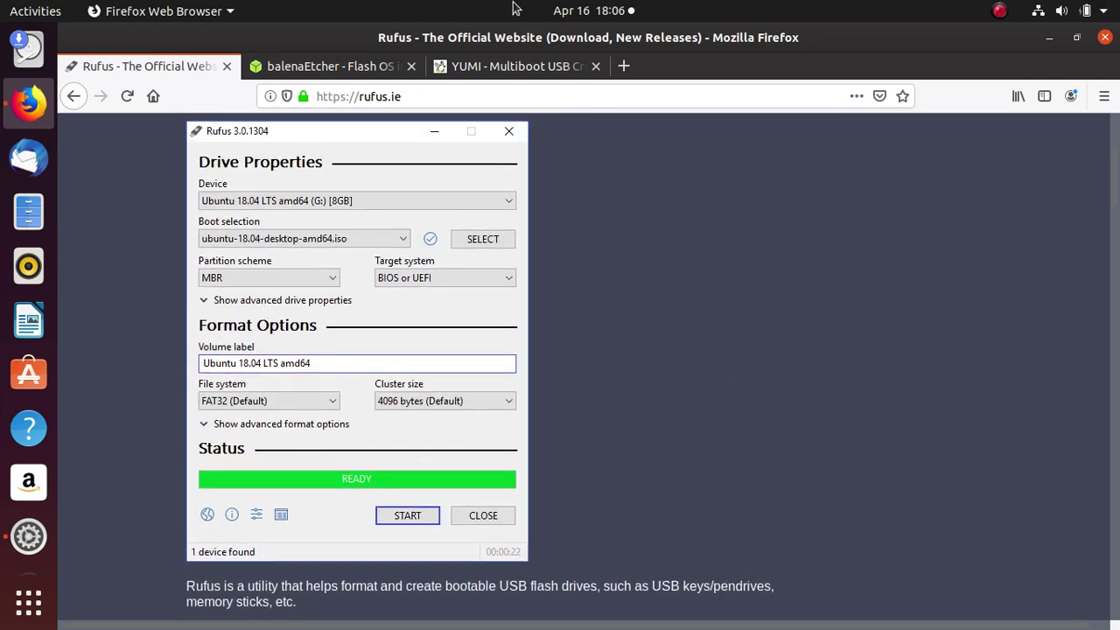
{"action": "left_click", "coordinate": [1104, 41]}
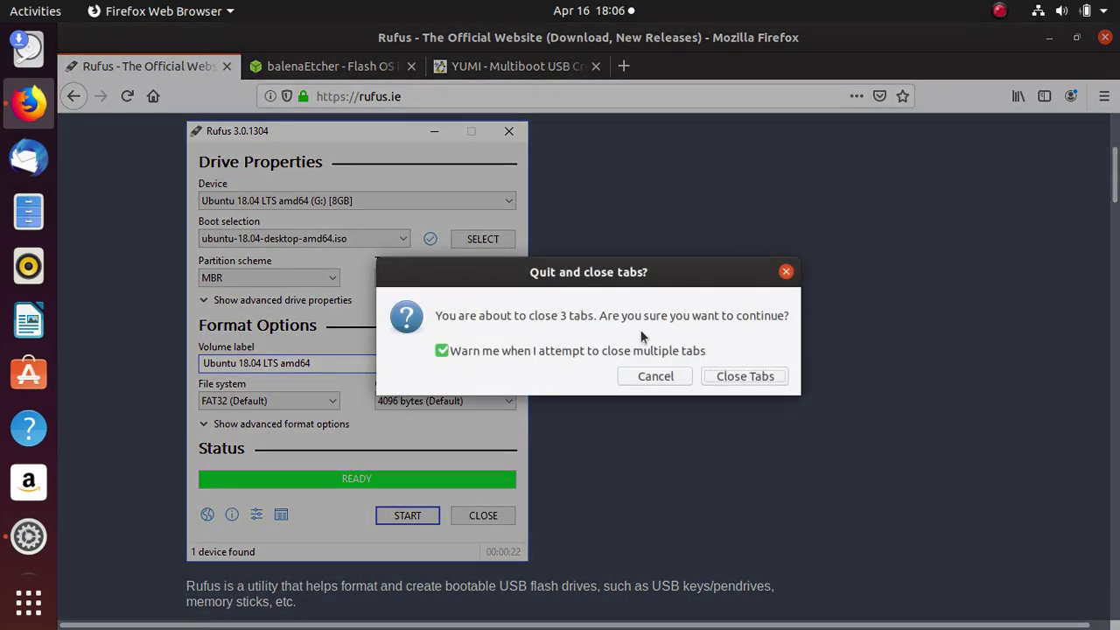
{"action": "left_click", "coordinate": [654, 376]}
{"action": "left_click", "coordinate": [1049, 40]}
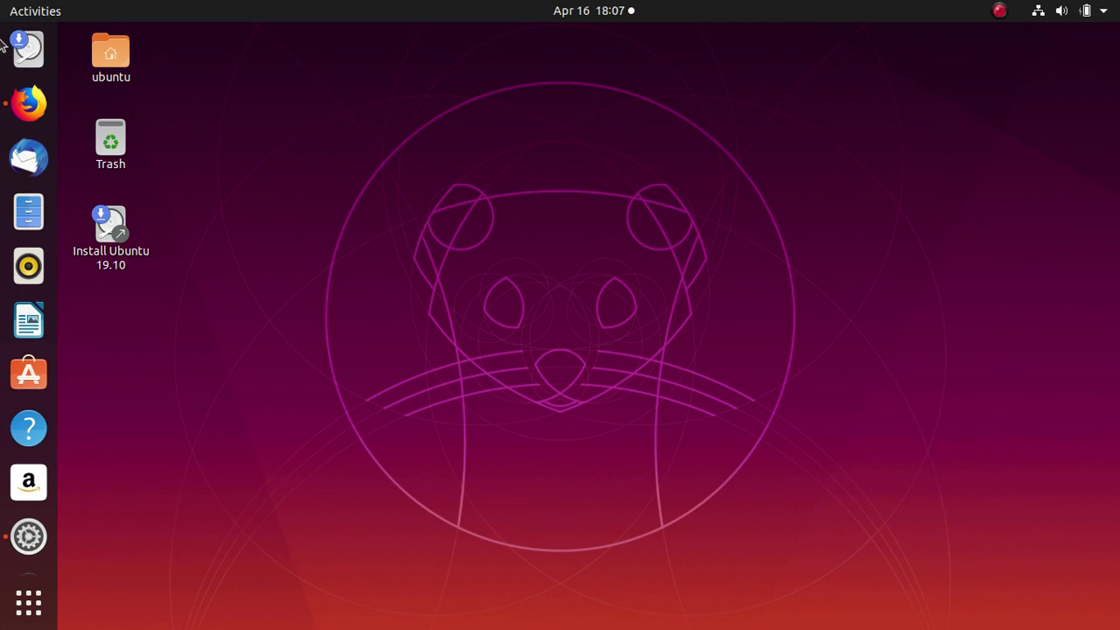
Return to the browser and search Google for "tecla de booteo" in a new tab.
{"action": "left_click", "coordinate": [35, 104]}
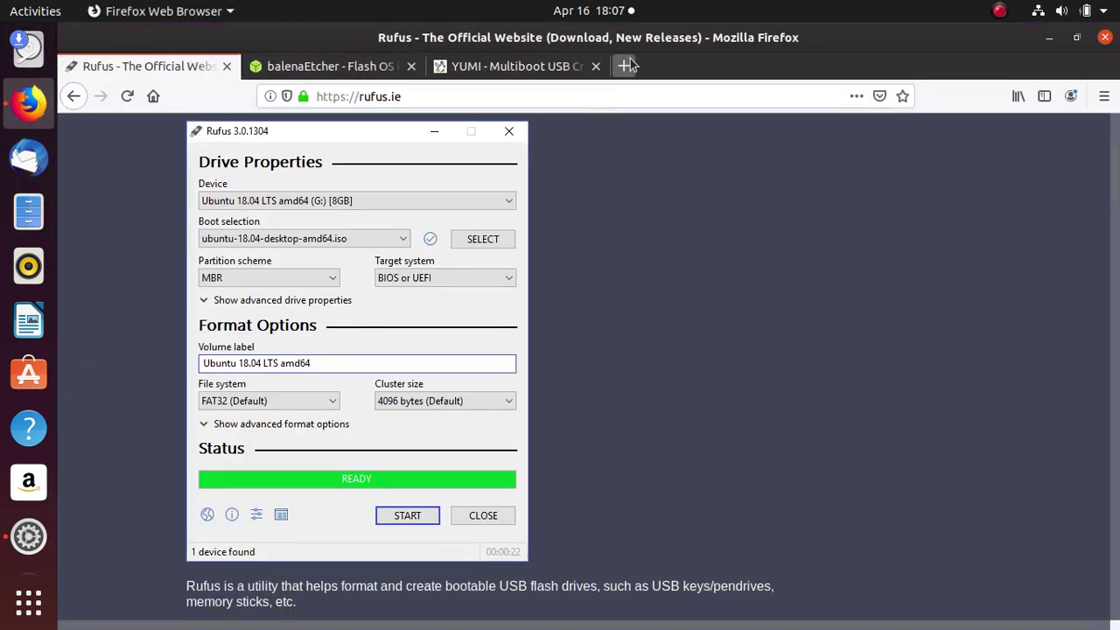
{"action": "left_click", "coordinate": [625, 66]}
{"action": "type", "text": "tec"}
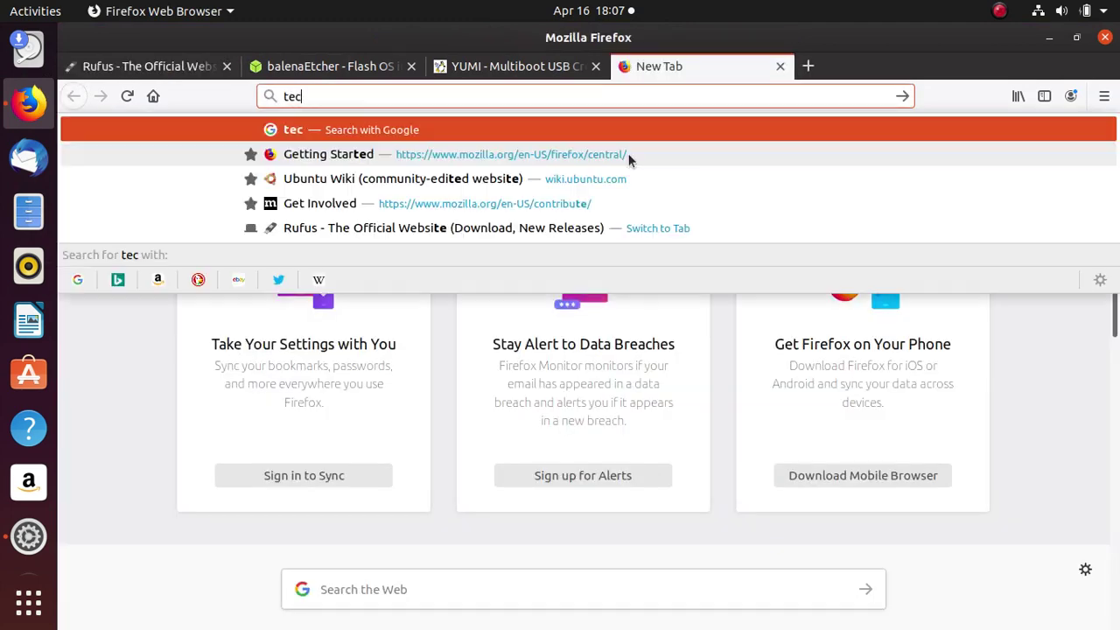
{"action": "type", "text": "la de bootep"}
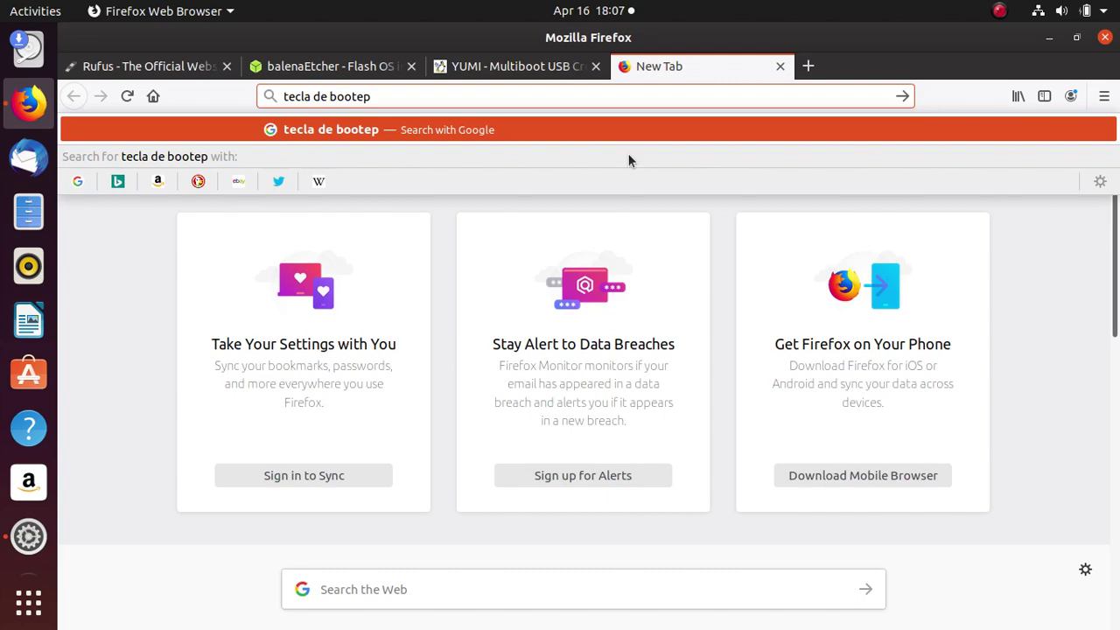
{"action": "key", "text": "BackSpace"}
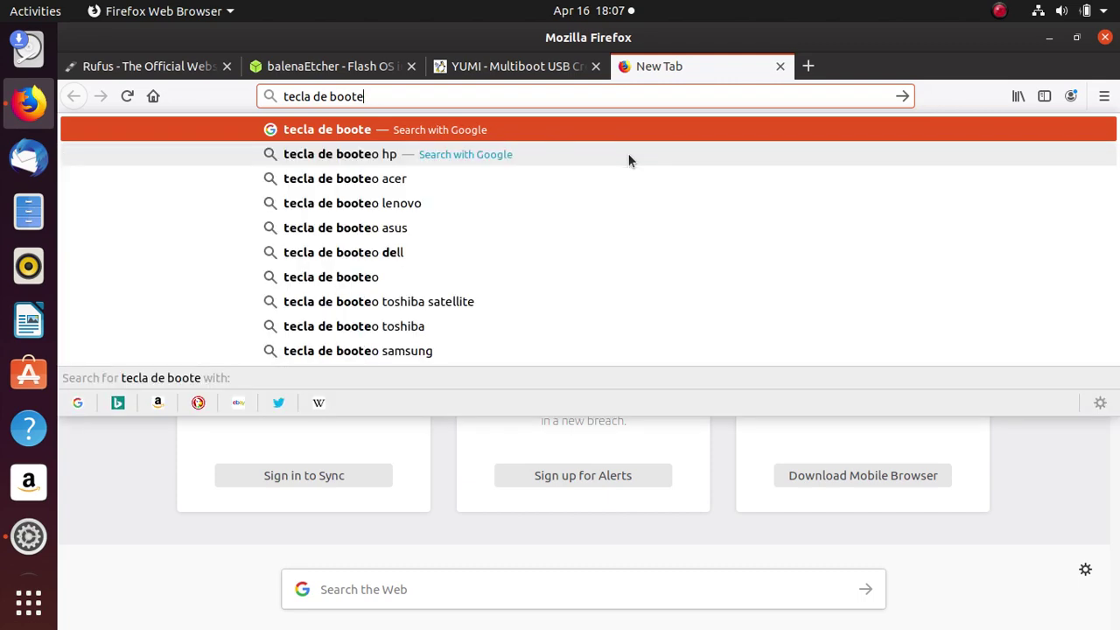
{"action": "type", "text": "o"}
{"action": "key", "text": "Return"}
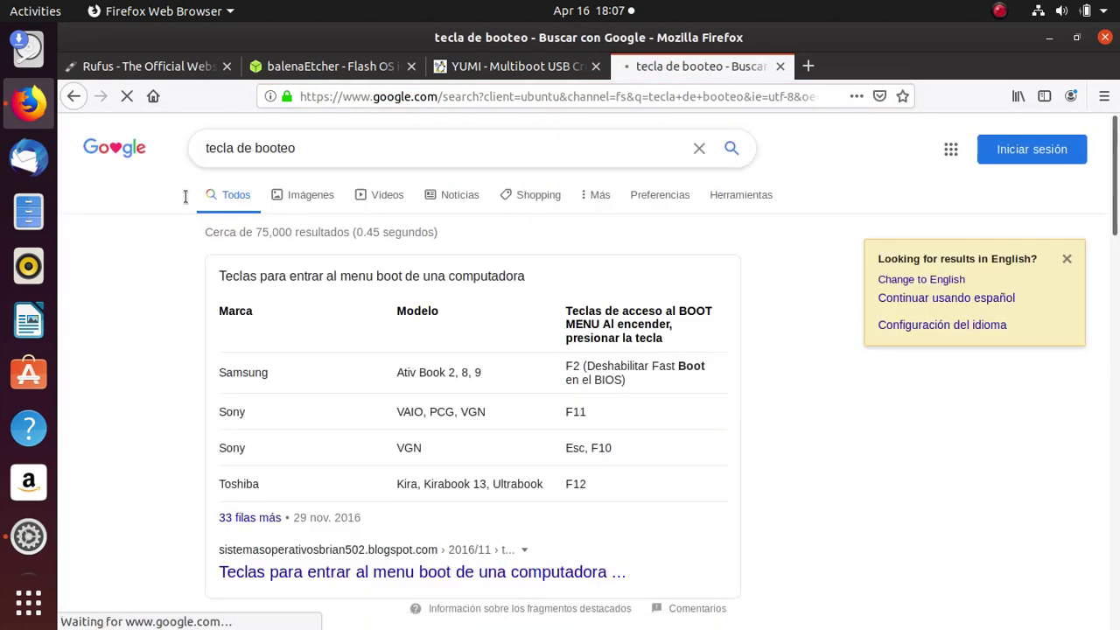
Open the "Teclas para entrar al menu boot de una computadora" result and examine its table of boot menu keys by brand and model.
{"action": "scroll", "coordinate": [325, 496], "scroll_direction": "down", "scroll_amount": 1}
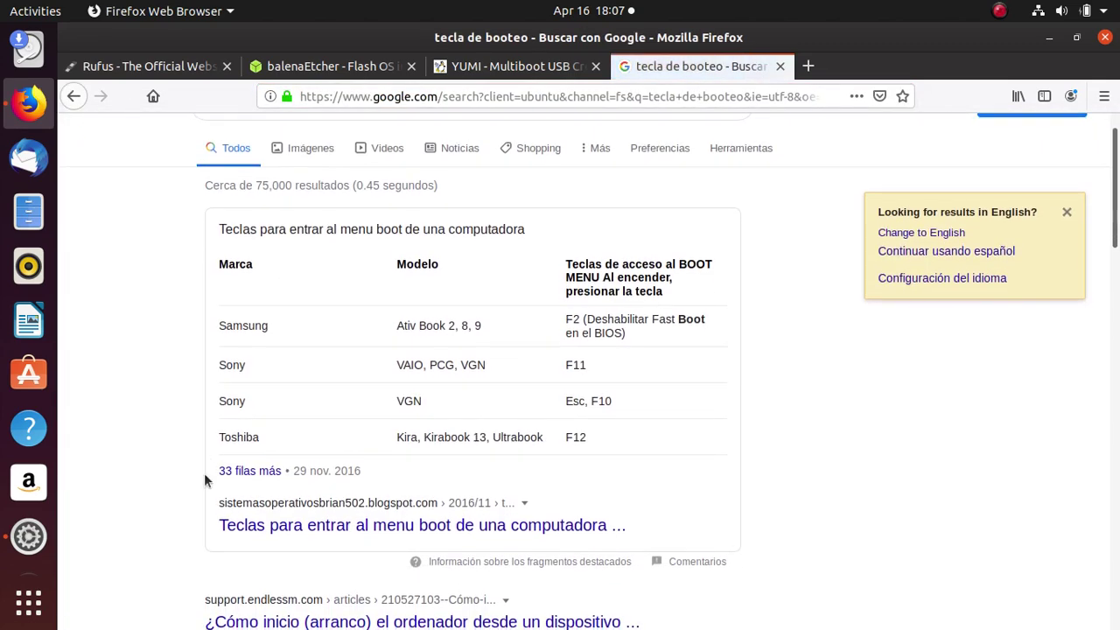
{"action": "left_click", "coordinate": [308, 527]}
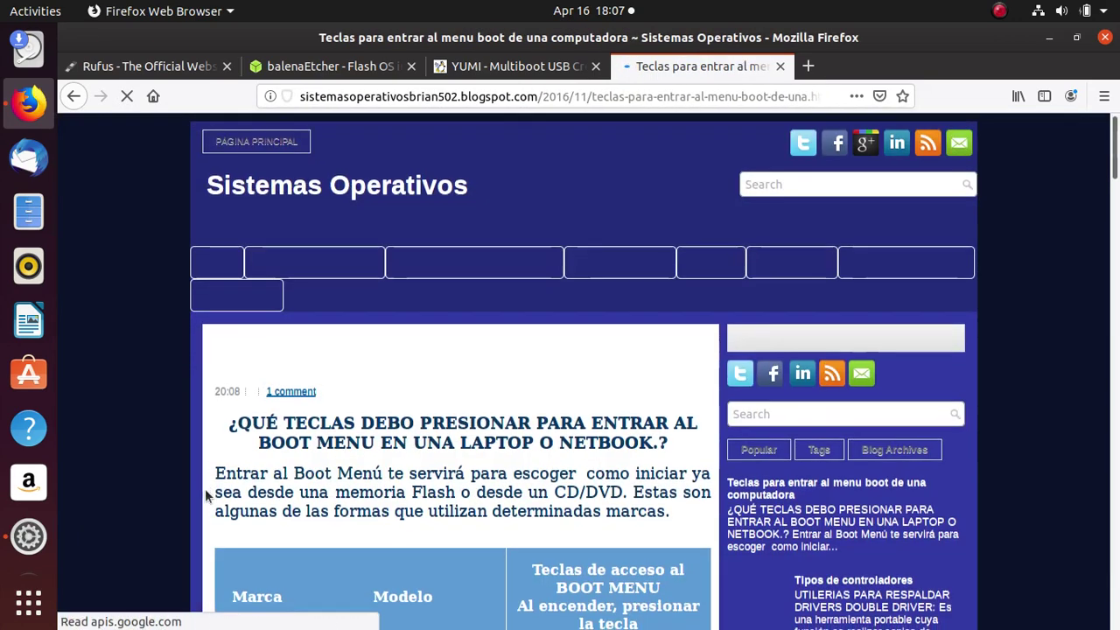
{"action": "scroll", "coordinate": [216, 493], "scroll_direction": "down", "scroll_amount": 10}
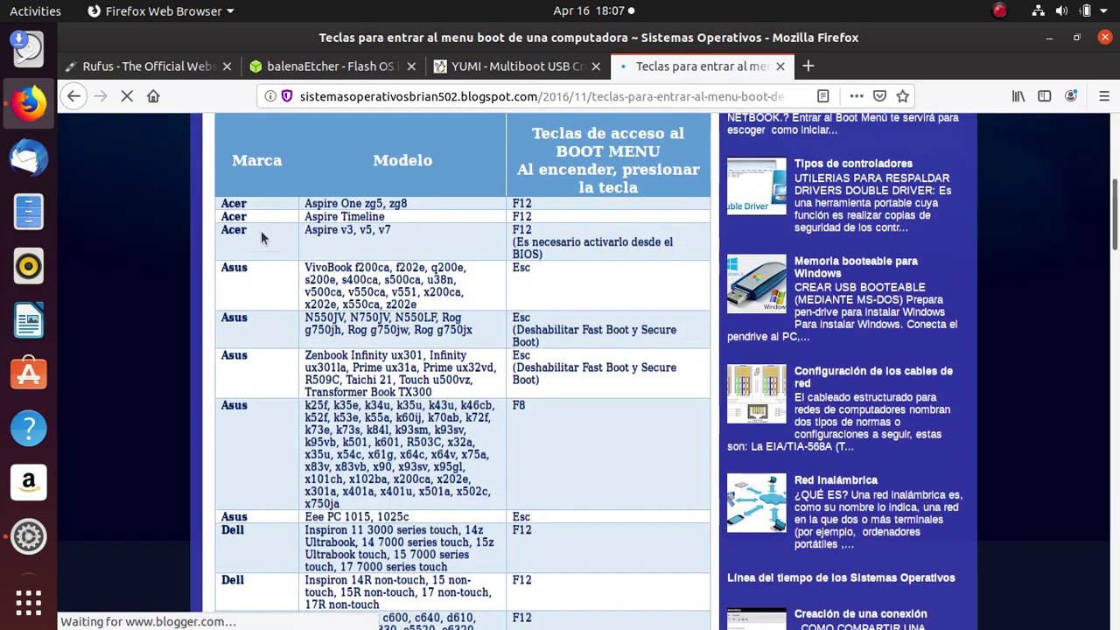
{"action": "scroll", "coordinate": [242, 429], "scroll_direction": "down", "scroll_amount": 4}
{"action": "scroll", "coordinate": [251, 475], "scroll_direction": "down", "scroll_amount": 15}
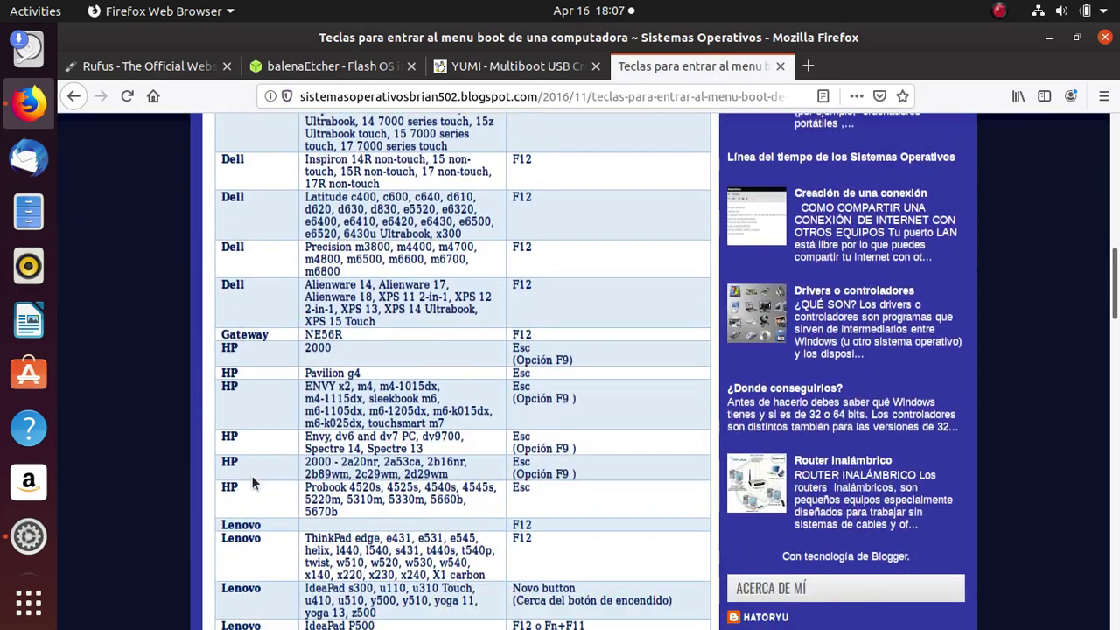
{"action": "scroll", "coordinate": [282, 495], "scroll_direction": "up", "scroll_amount": 4}
{"action": "scroll", "coordinate": [283, 487], "scroll_direction": "up", "scroll_amount": 8}
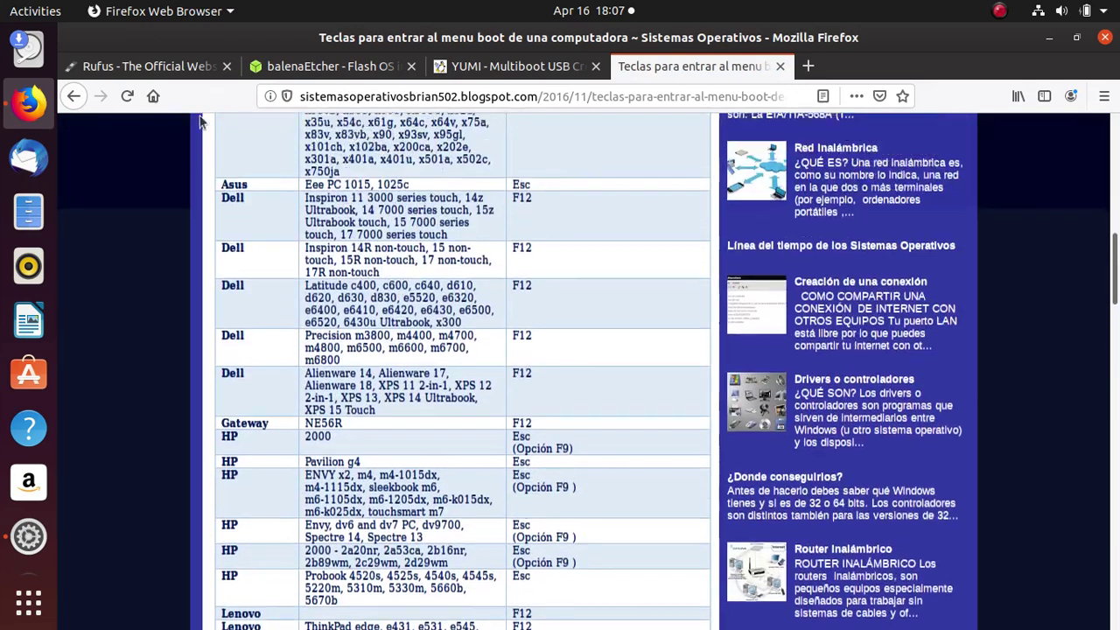
Return to the "tecla de booteo" search results and look over the other entries and related questions.
{"action": "left_click", "coordinate": [70, 93]}
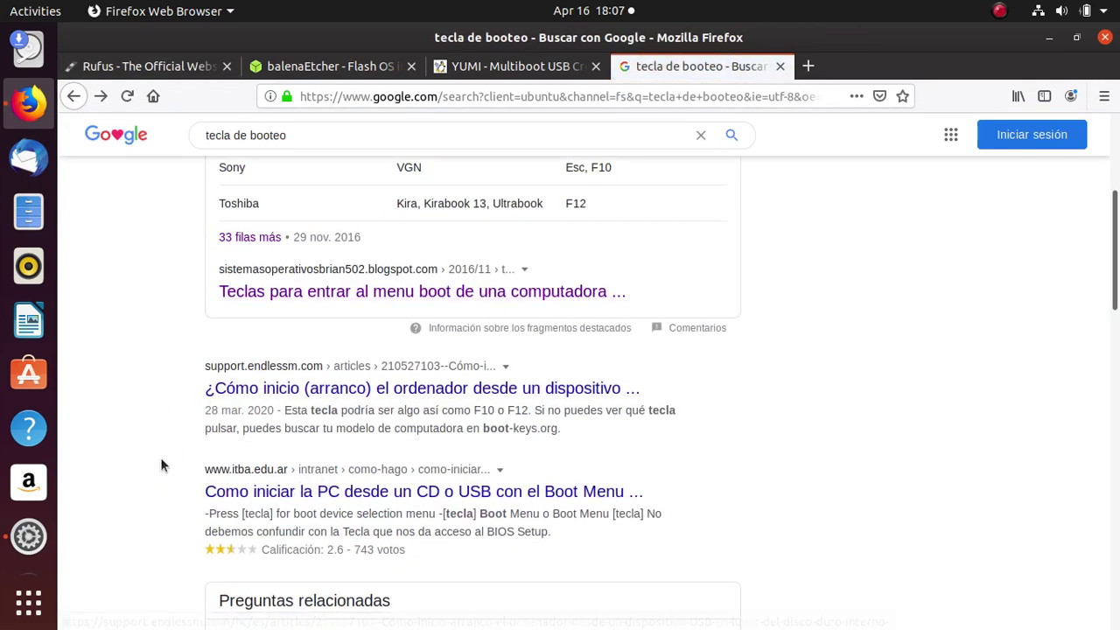
{"action": "scroll", "coordinate": [183, 449], "scroll_direction": "down", "scroll_amount": 1}
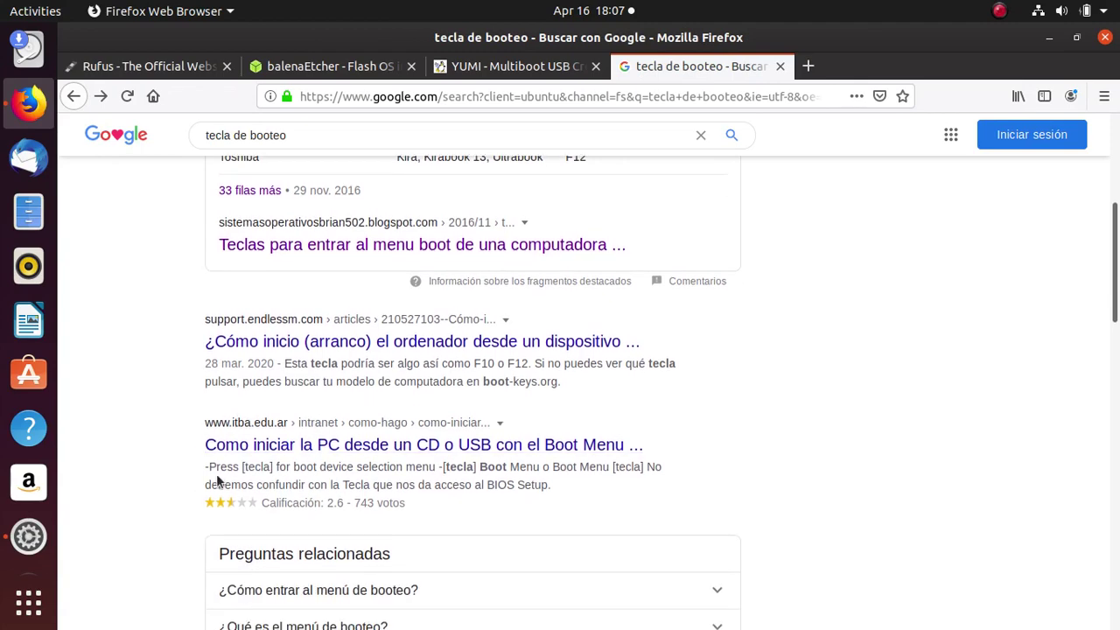
{"action": "scroll", "coordinate": [232, 477], "scroll_direction": "down", "scroll_amount": 4}
{"action": "scroll", "coordinate": [236, 458], "scroll_direction": "up", "scroll_amount": 3}
{"action": "scroll", "coordinate": [236, 452], "scroll_direction": "up", "scroll_amount": 8}
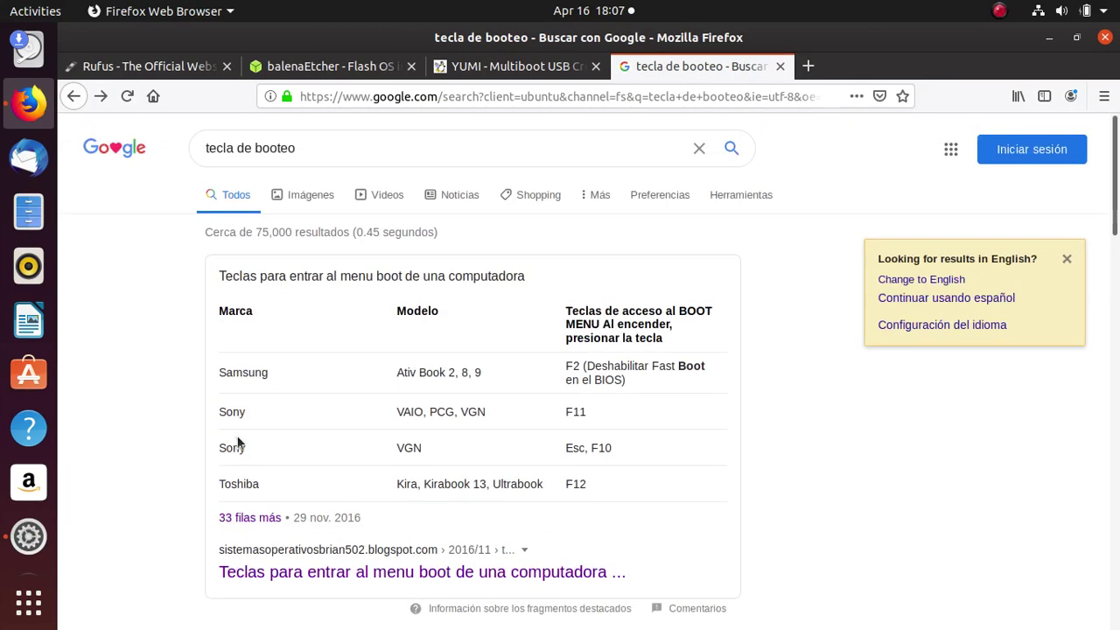
Show the image results, switch to the suggested search "tecla de buteo" and look through the pictures.
{"action": "left_click", "coordinate": [288, 194]}
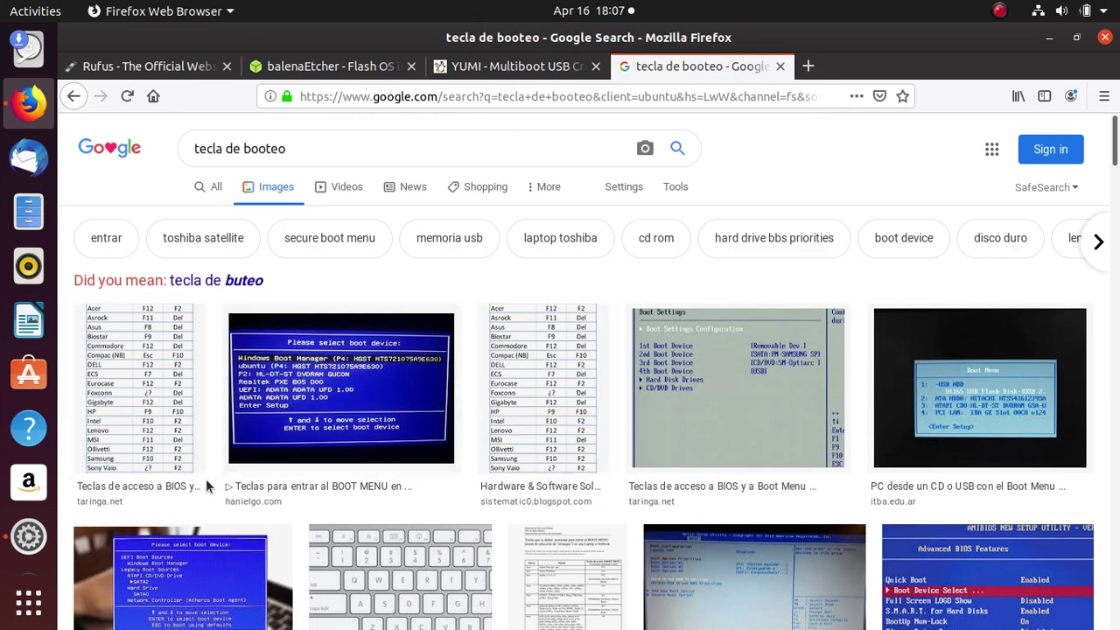
{"action": "scroll", "coordinate": [525, 507], "scroll_direction": "down", "scroll_amount": 4}
{"action": "scroll", "coordinate": [478, 447], "scroll_direction": "up", "scroll_amount": 4}
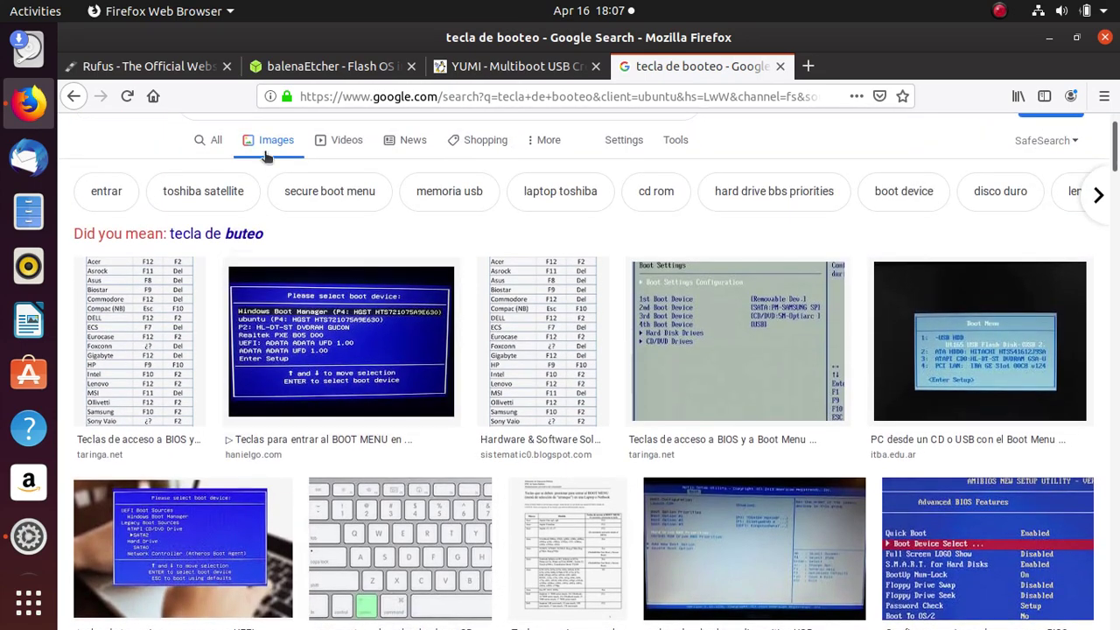
{"action": "left_click", "coordinate": [211, 236]}
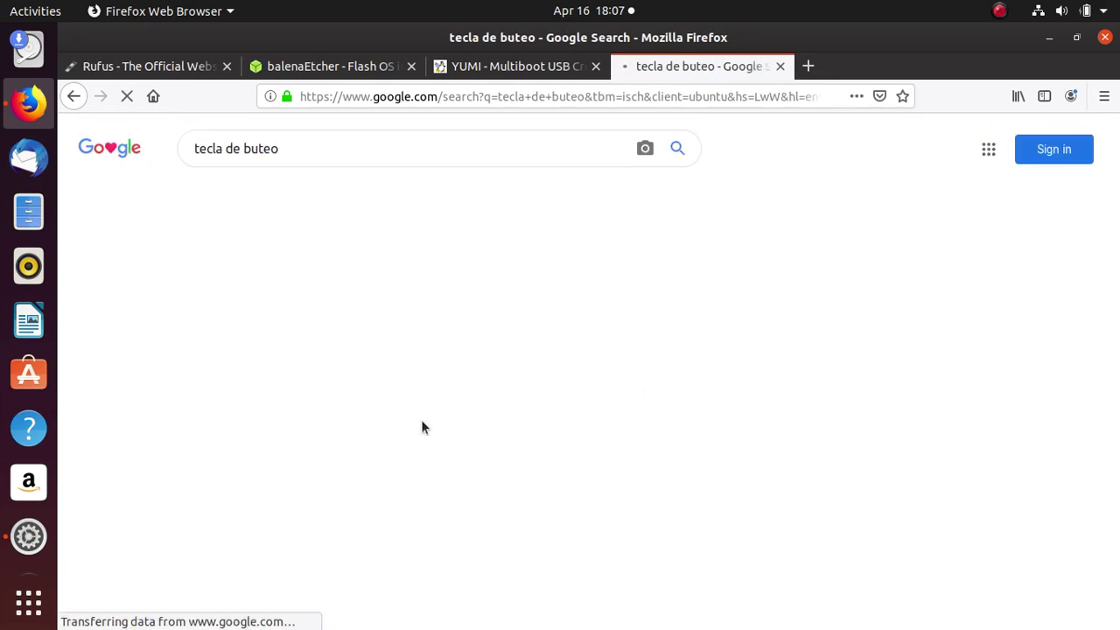
{"action": "scroll", "coordinate": [557, 498], "scroll_direction": "down", "scroll_amount": 3}
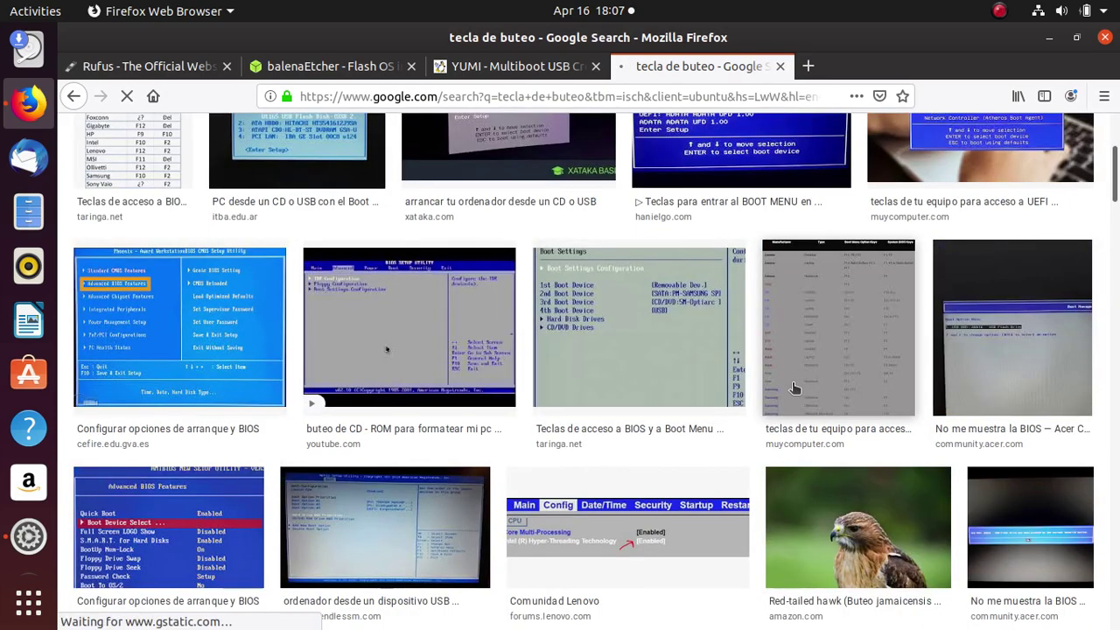
{"action": "scroll", "coordinate": [605, 482], "scroll_direction": "down", "scroll_amount": 5}
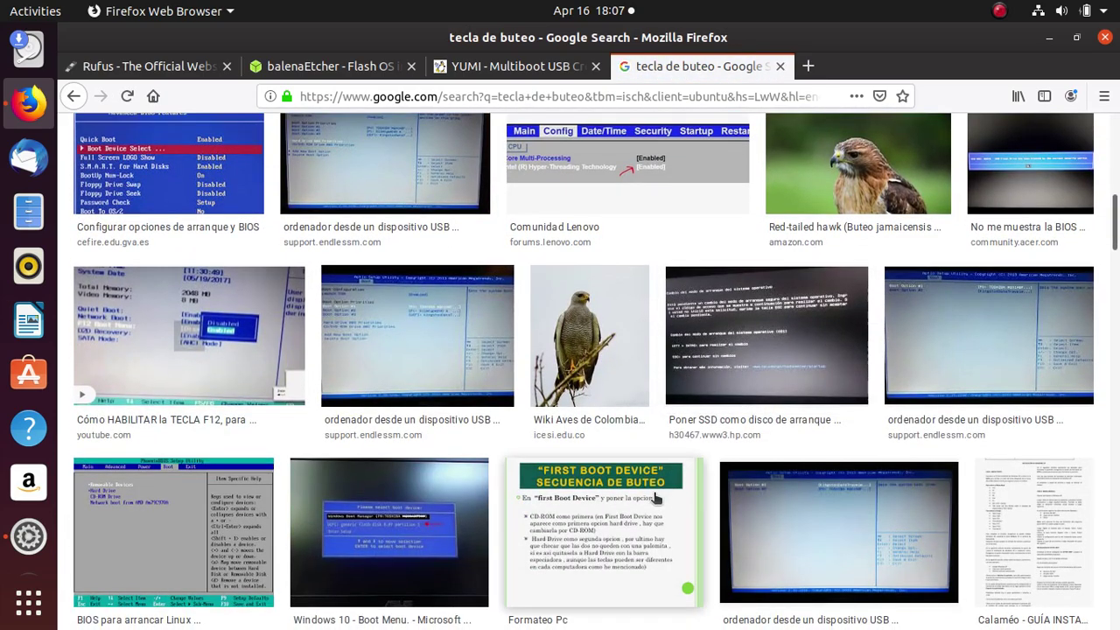
{"action": "scroll", "coordinate": [654, 497], "scroll_direction": "up", "scroll_amount": 8}
Enlarge the taringa.net picture of Boot and BIOS keys by brand, examine the full table and minimize the browser window.
{"action": "left_click", "coordinate": [167, 341]}
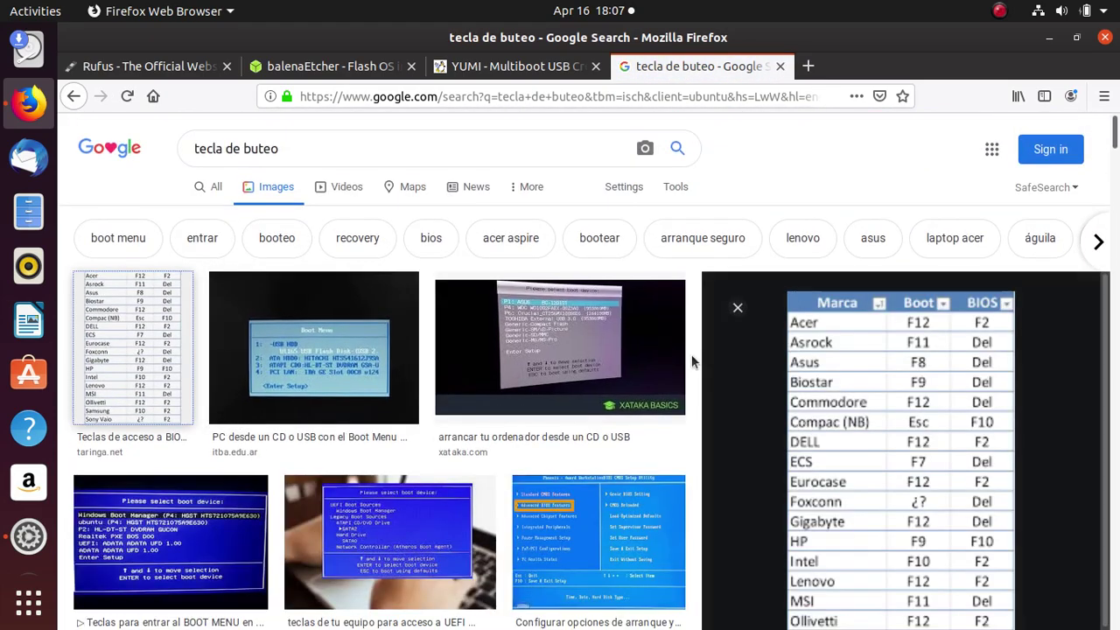
{"action": "scroll", "coordinate": [691, 355], "scroll_direction": "down", "scroll_amount": 3}
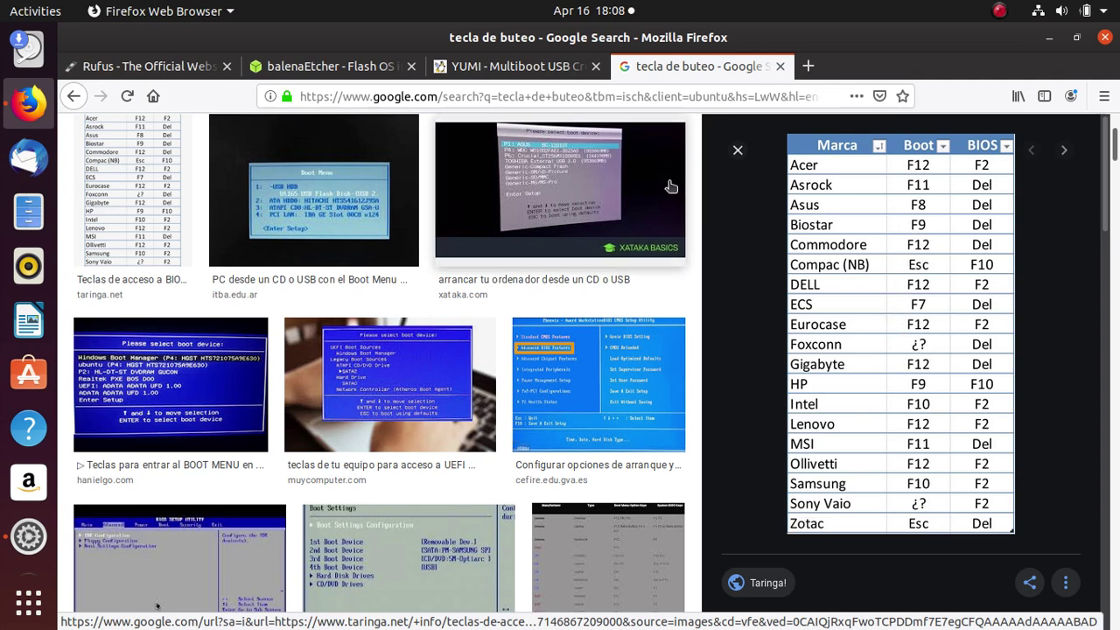
{"action": "left_click", "coordinate": [1048, 38]}
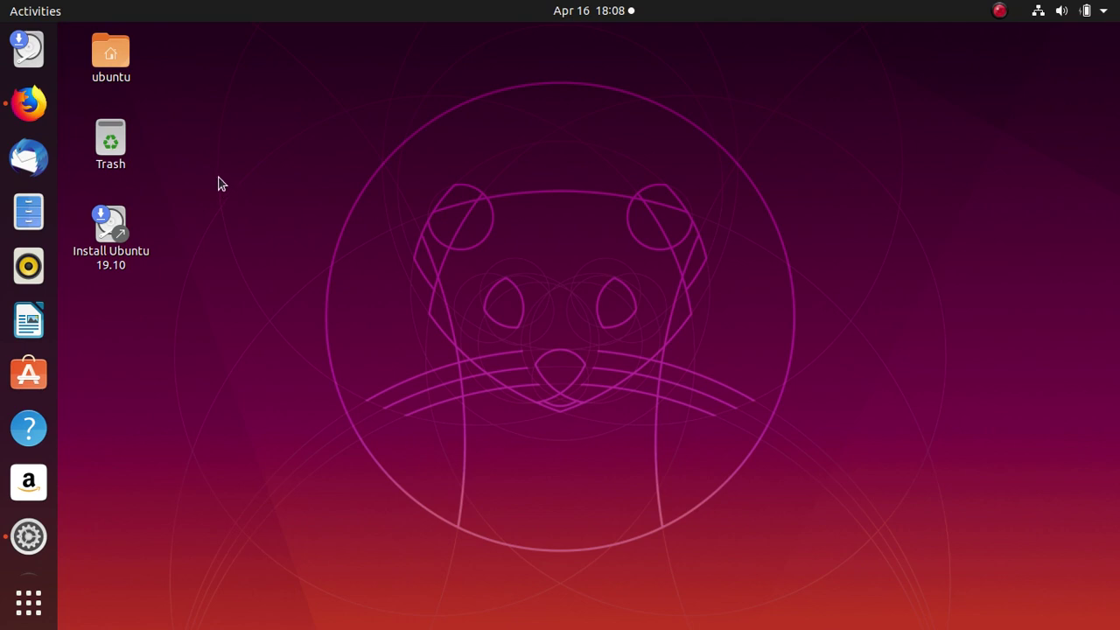
Bring the browser back and search Google for "menu de arranque de ubuntu desde usb" in a new tab.
{"action": "left_click", "coordinate": [27, 103]}
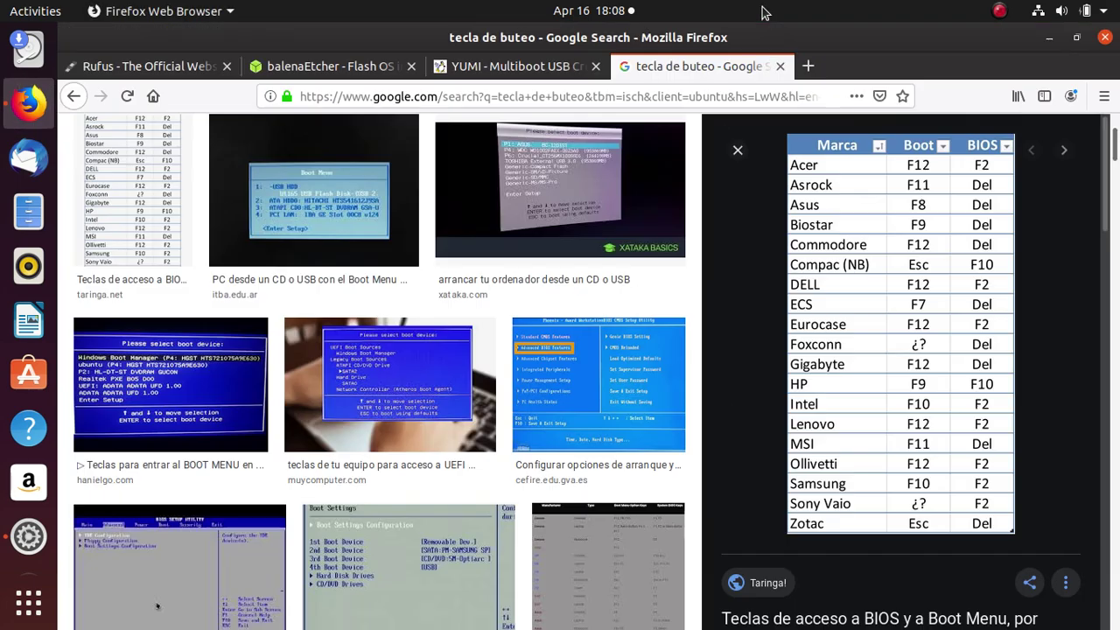
{"action": "left_click", "coordinate": [807, 66]}
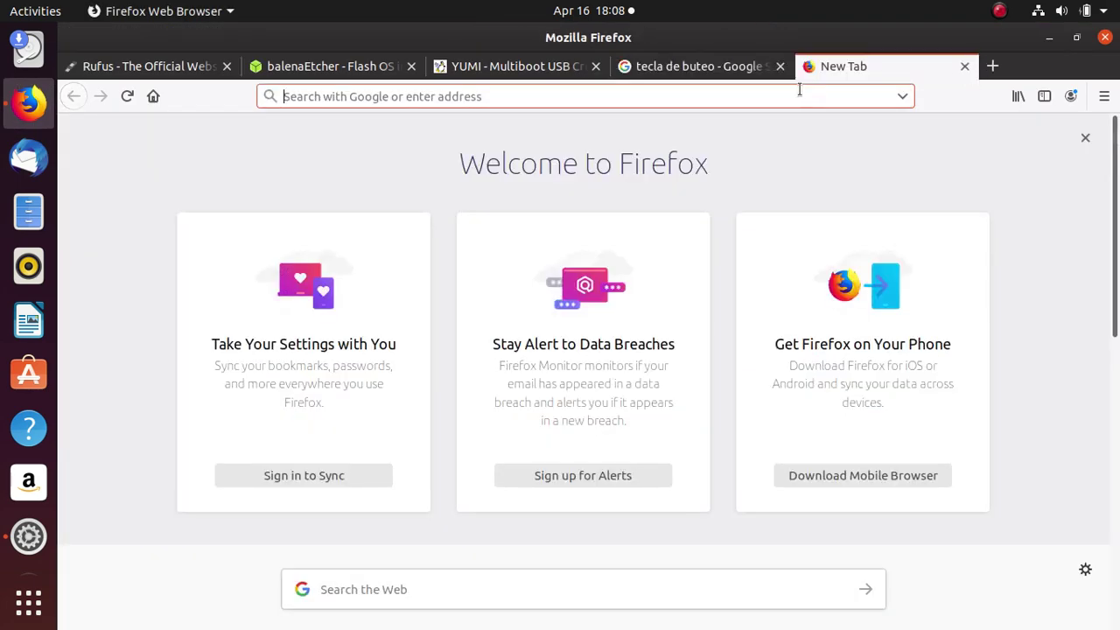
{"action": "type", "text": "men]"}
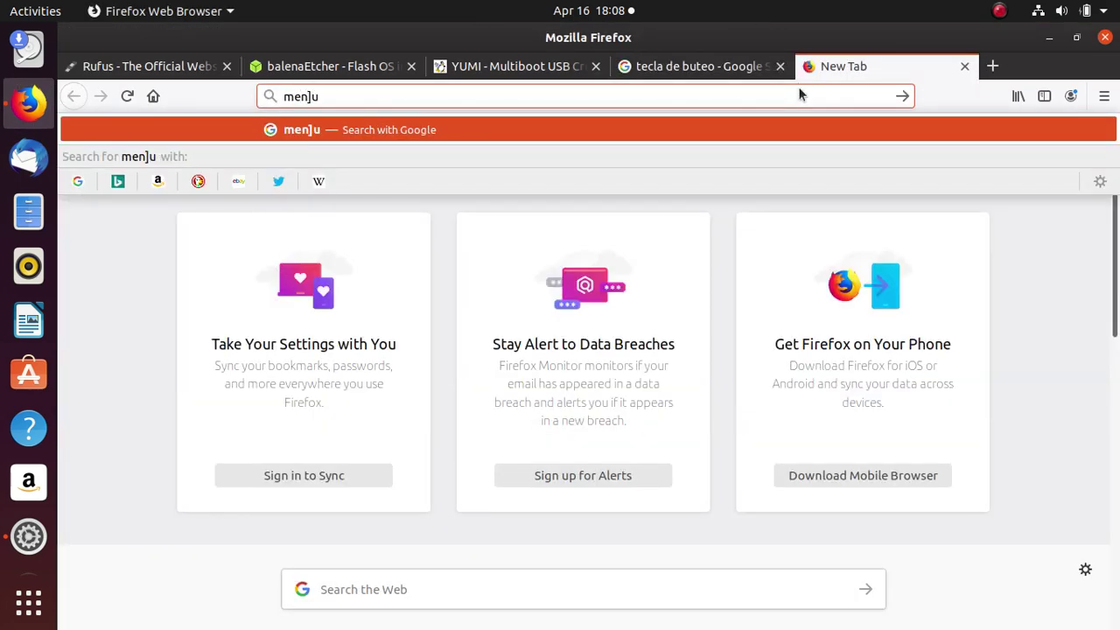
{"action": "key", "text": "BackSpace"}
{"action": "type", "text": "u de arr"}
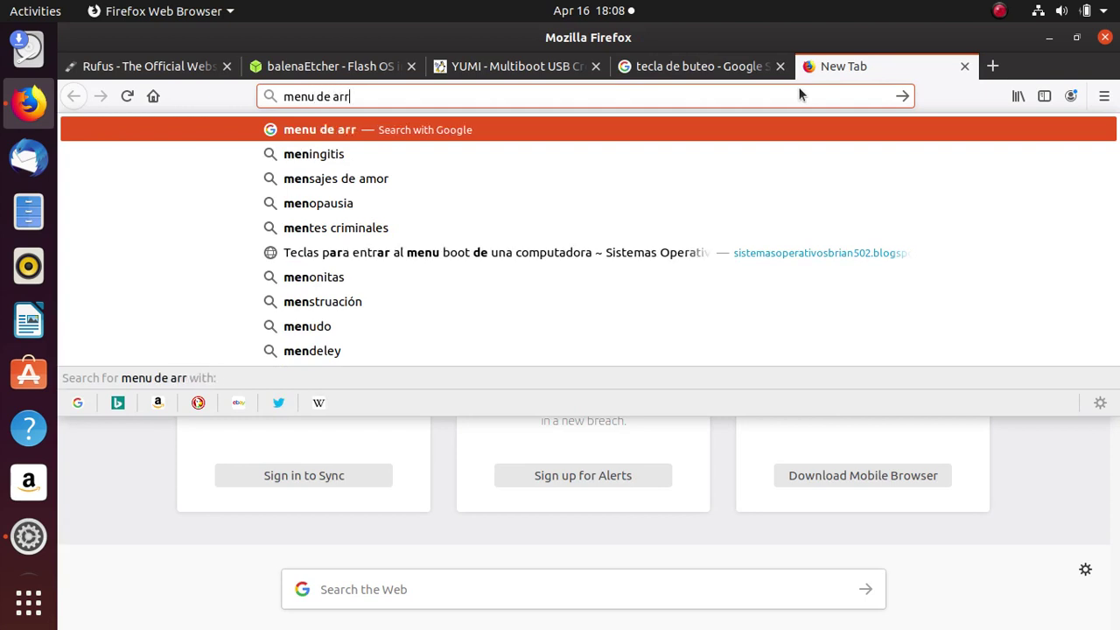
{"action": "type", "text": "anque de lin"}
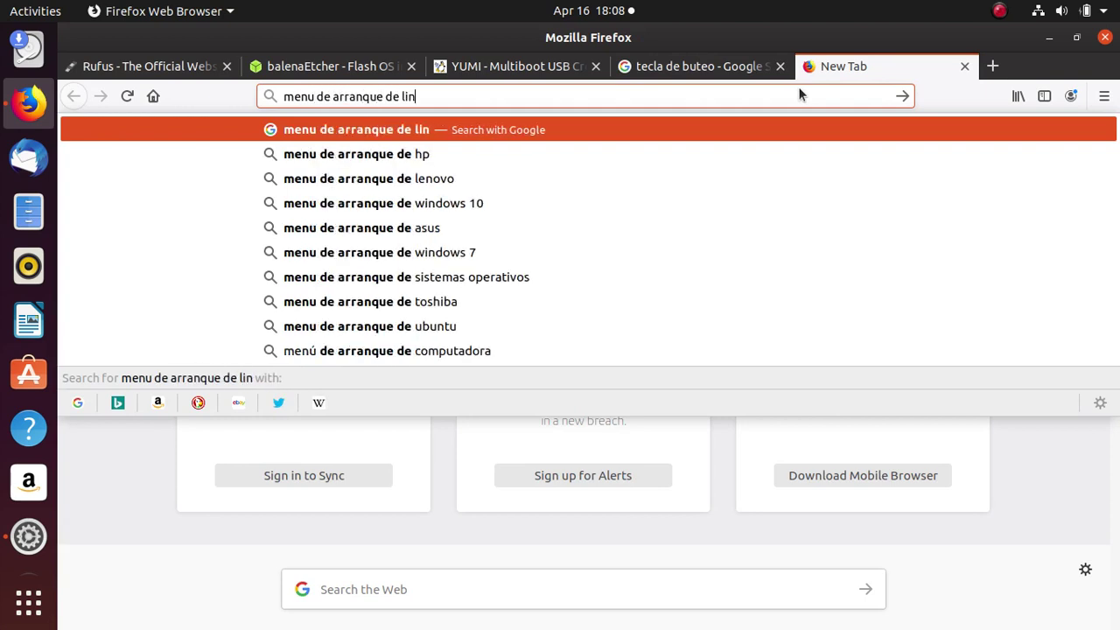
{"action": "type", "text": "ux"}
{"action": "key", "text": "BackSpace"}
{"action": "key", "text": "BackSpace"}
{"action": "key", "text": "BackSpace"}
{"action": "key", "text": "BackSpace"}
{"action": "key", "text": "BackSpace"}
{"action": "type", "text": "ubuntu"}
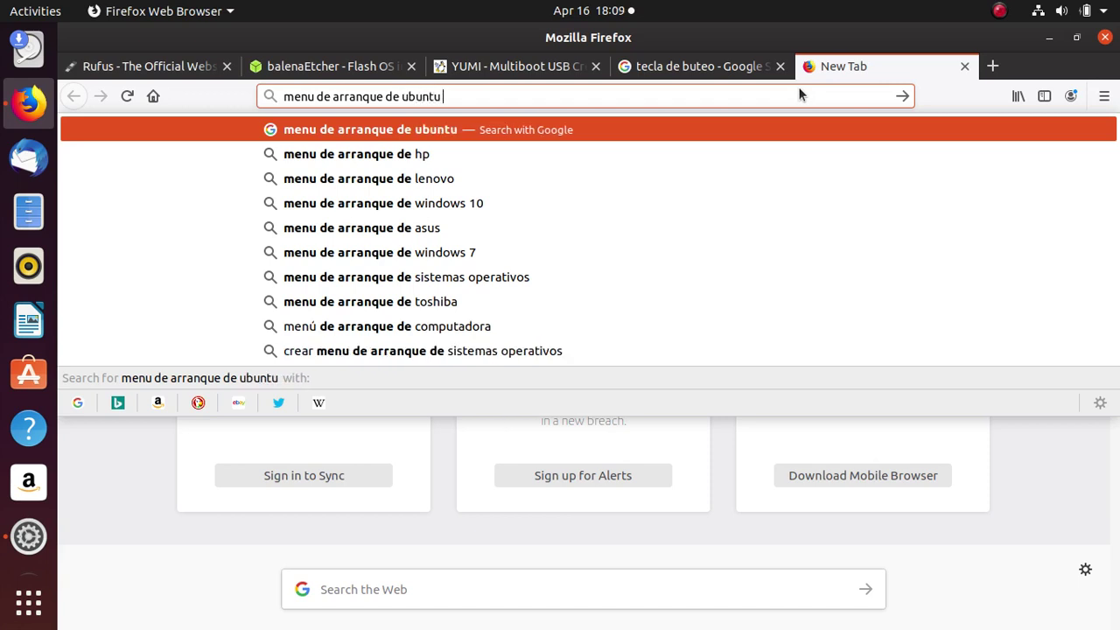
{"action": "type", "text": " desde "}
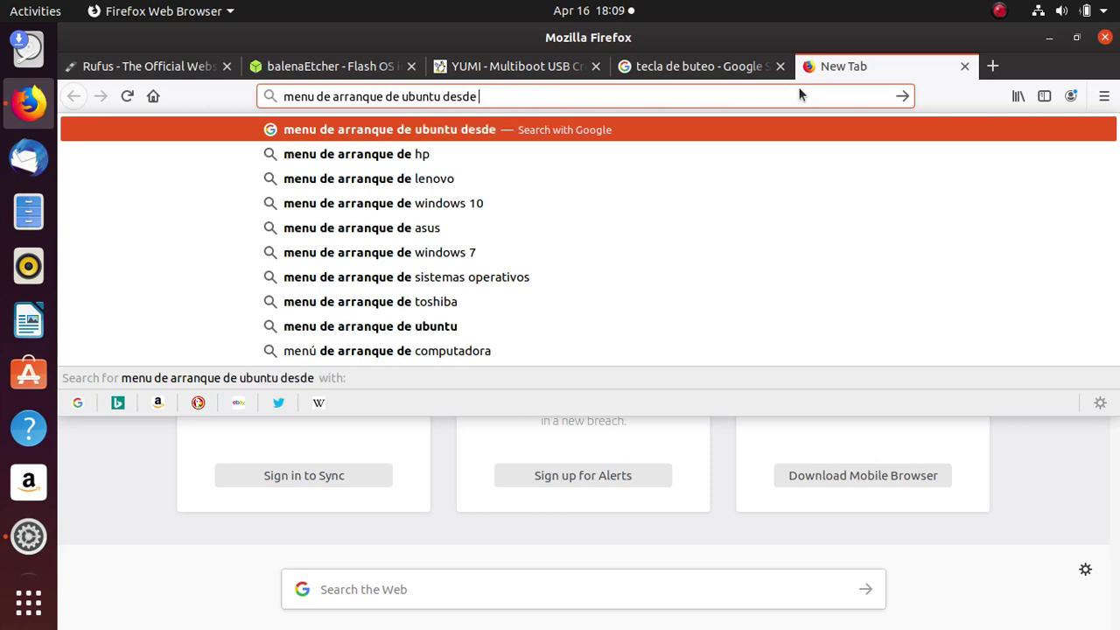
{"action": "type", "text": "usb"}
{"action": "key", "text": "Return"}
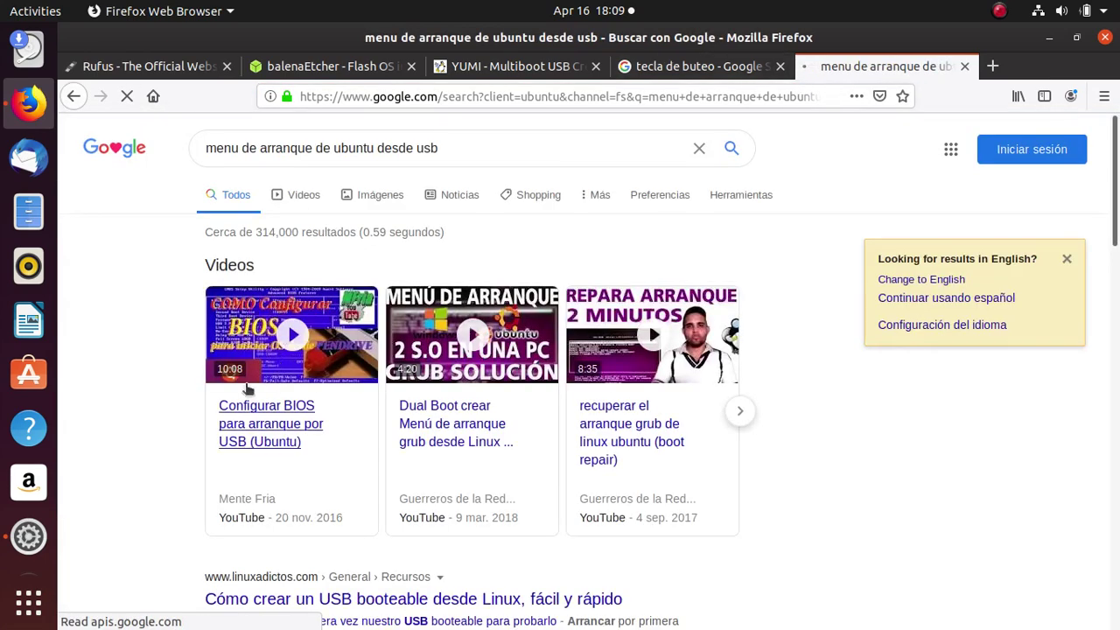
Look over the Ubuntu USB boot menu results and browse the image results for the same search.
{"action": "scroll", "coordinate": [287, 457], "scroll_direction": "down", "scroll_amount": 3}
{"action": "scroll", "coordinate": [287, 458], "scroll_direction": "down", "scroll_amount": 2}
{"action": "scroll", "coordinate": [295, 408], "scroll_direction": "up", "scroll_amount": 5}
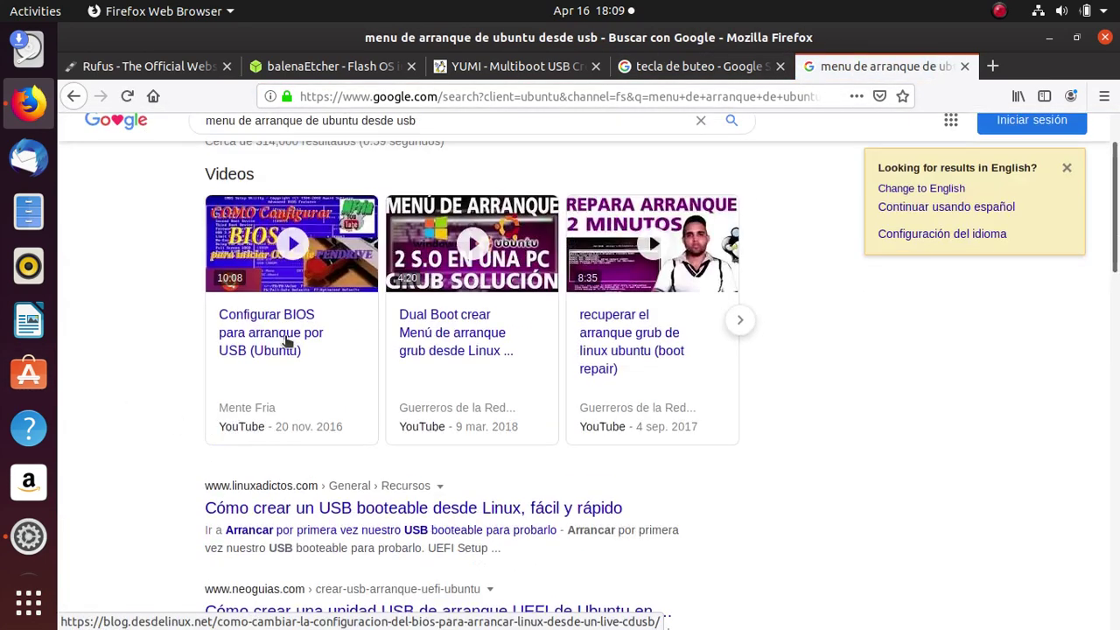
{"action": "left_click", "coordinate": [304, 196]}
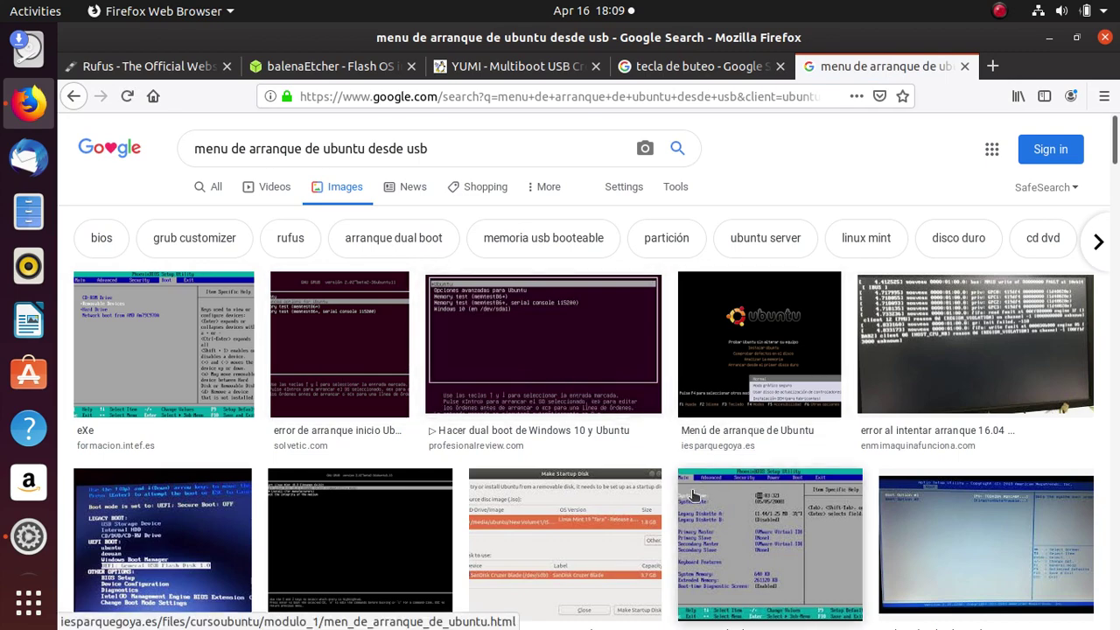
{"action": "scroll", "coordinate": [406, 420], "scroll_direction": "down", "scroll_amount": 3}
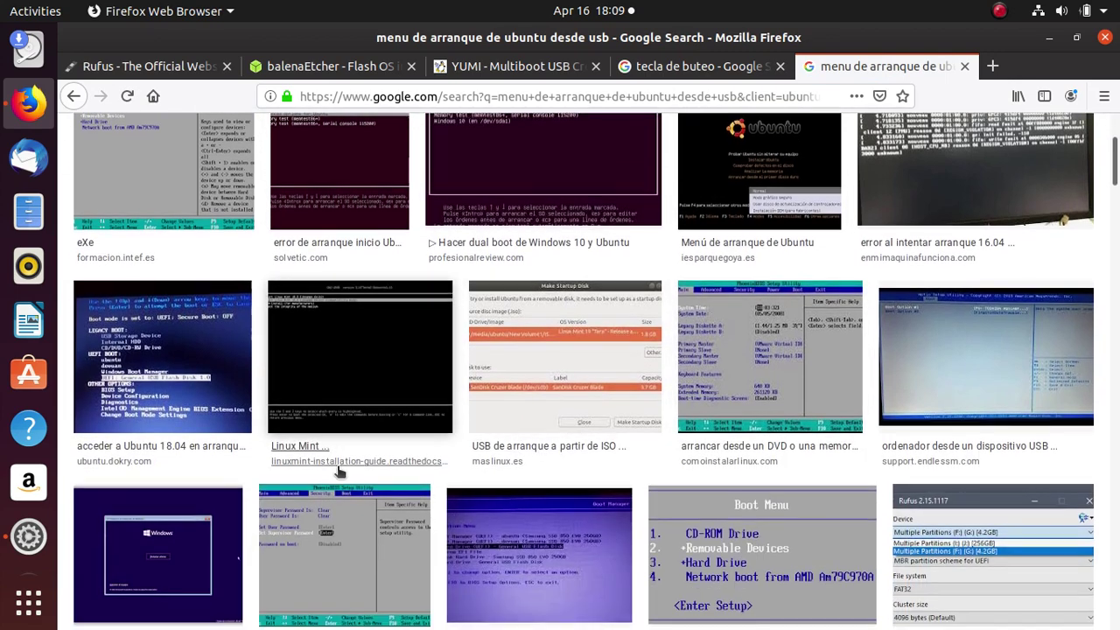
Browse further through the image results for Ubuntu's USB boot menu and open the "¿Qué es Dual-Boot?" page in a background tab.
{"action": "scroll", "coordinate": [350, 438], "scroll_direction": "down", "scroll_amount": 6}
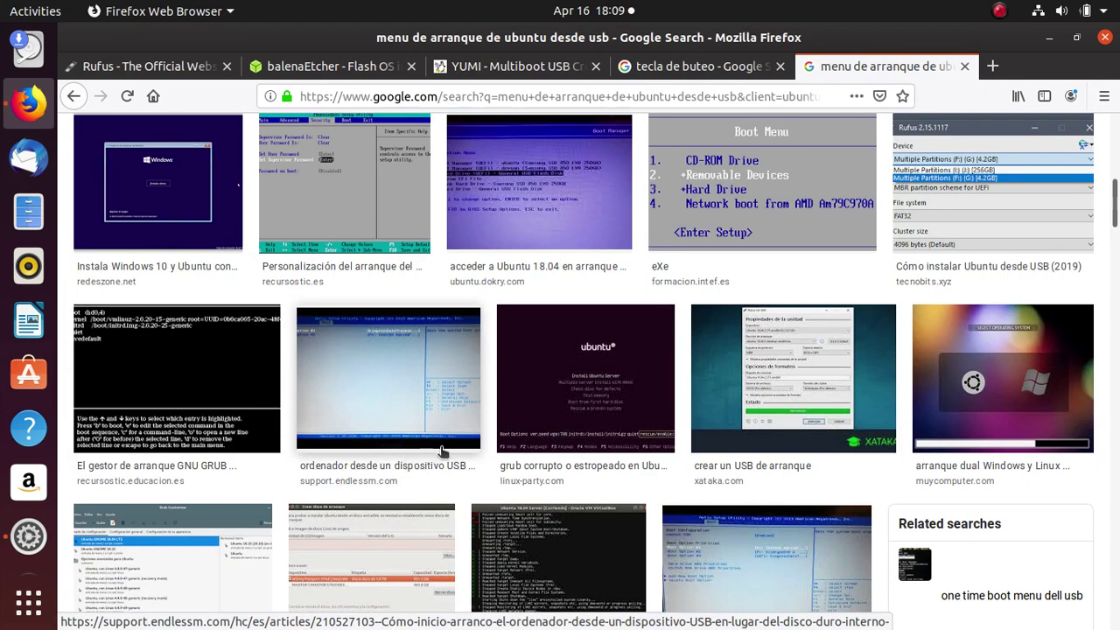
{"action": "scroll", "coordinate": [366, 451], "scroll_direction": "down", "scroll_amount": 5}
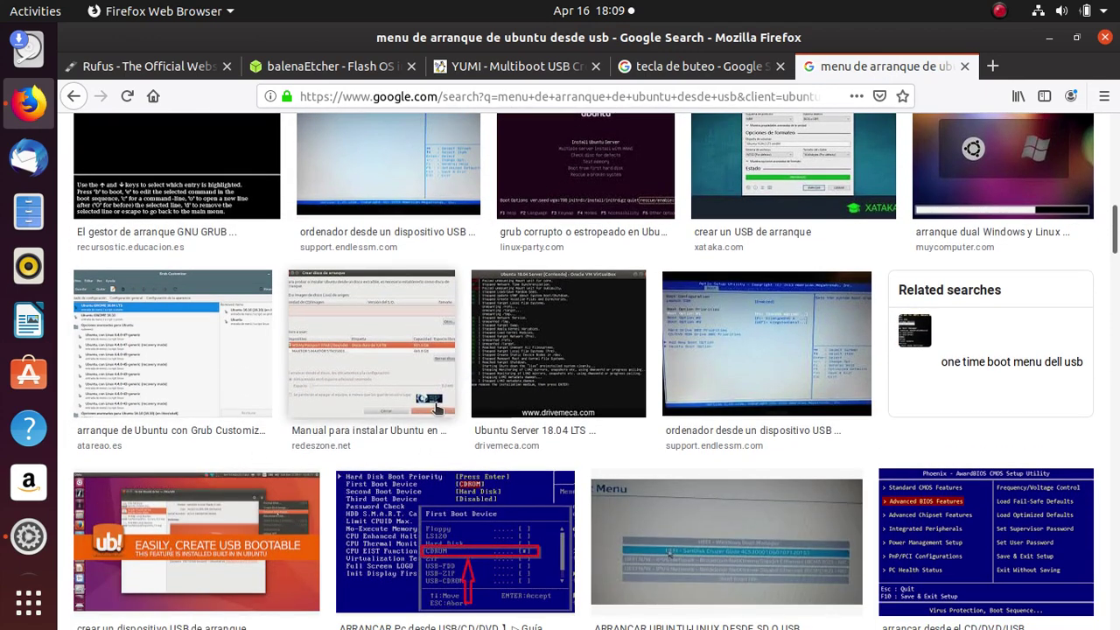
{"action": "scroll", "coordinate": [407, 450], "scroll_direction": "down", "scroll_amount": 3}
{"action": "scroll", "coordinate": [415, 446], "scroll_direction": "down", "scroll_amount": 4}
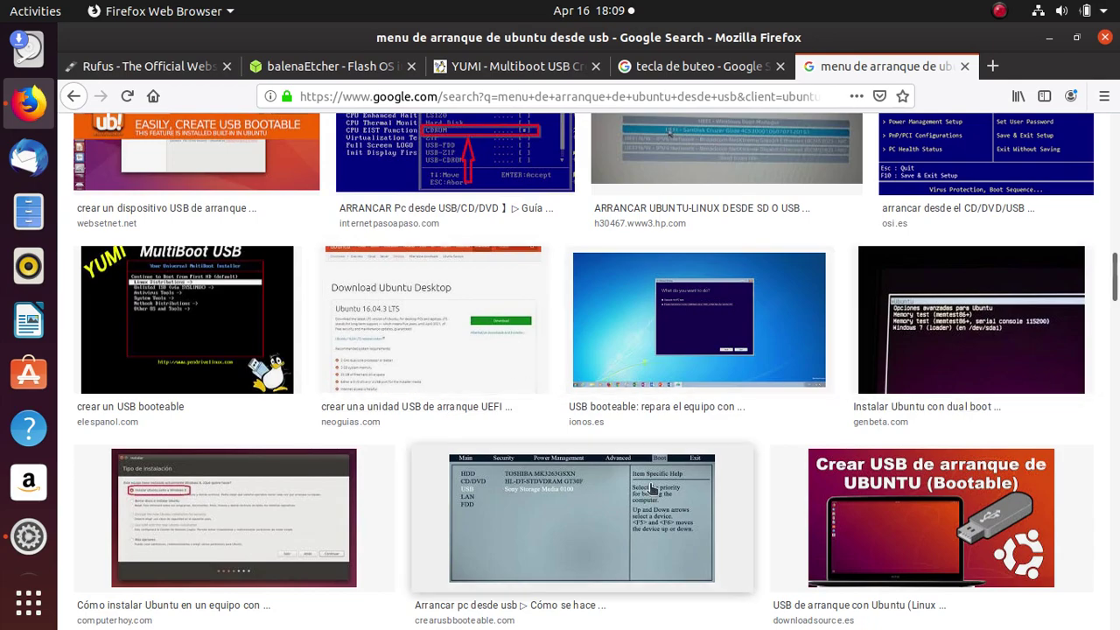
{"action": "scroll", "coordinate": [385, 488], "scroll_direction": "down", "scroll_amount": 5}
{"action": "scroll", "coordinate": [286, 451], "scroll_direction": "down", "scroll_amount": 6}
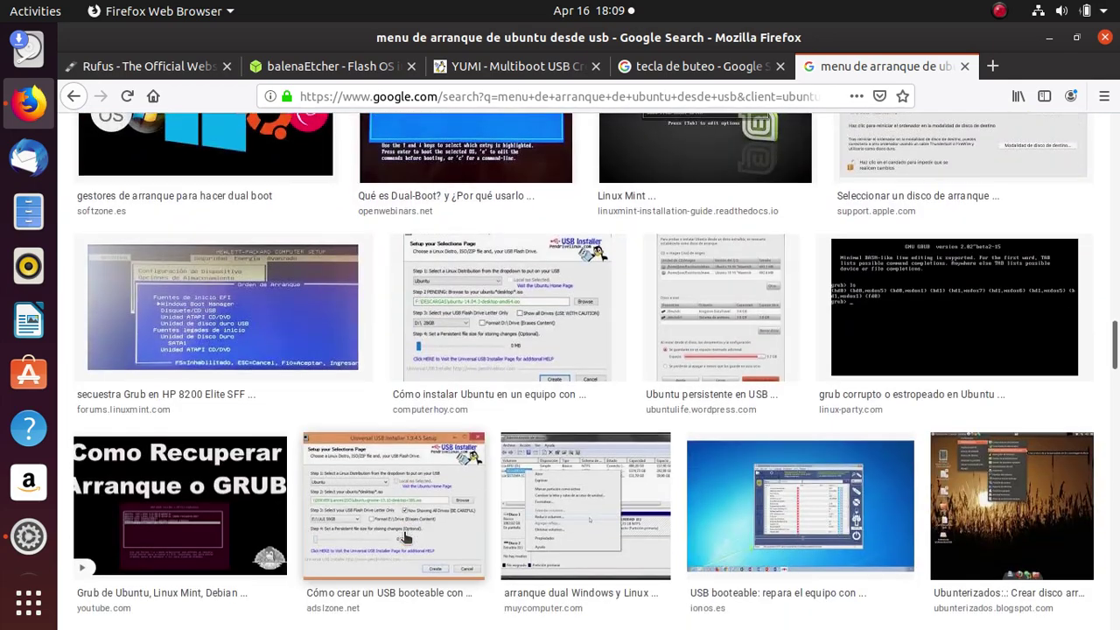
{"action": "middle_click", "coordinate": [495, 524]}
{"action": "scroll", "coordinate": [583, 424], "scroll_direction": "up", "scroll_amount": 10}
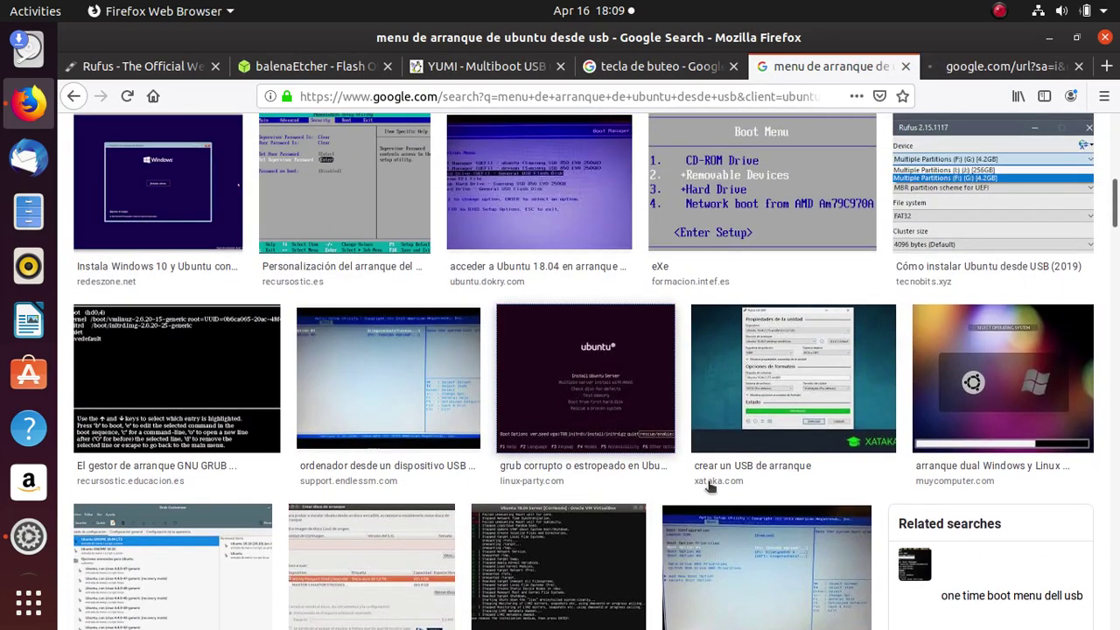
Preview the linux-party.com picture of the Ubuntu Server boot menu and the solvetic.com picture of the GRUB menu.
{"action": "left_click", "coordinate": [583, 424]}
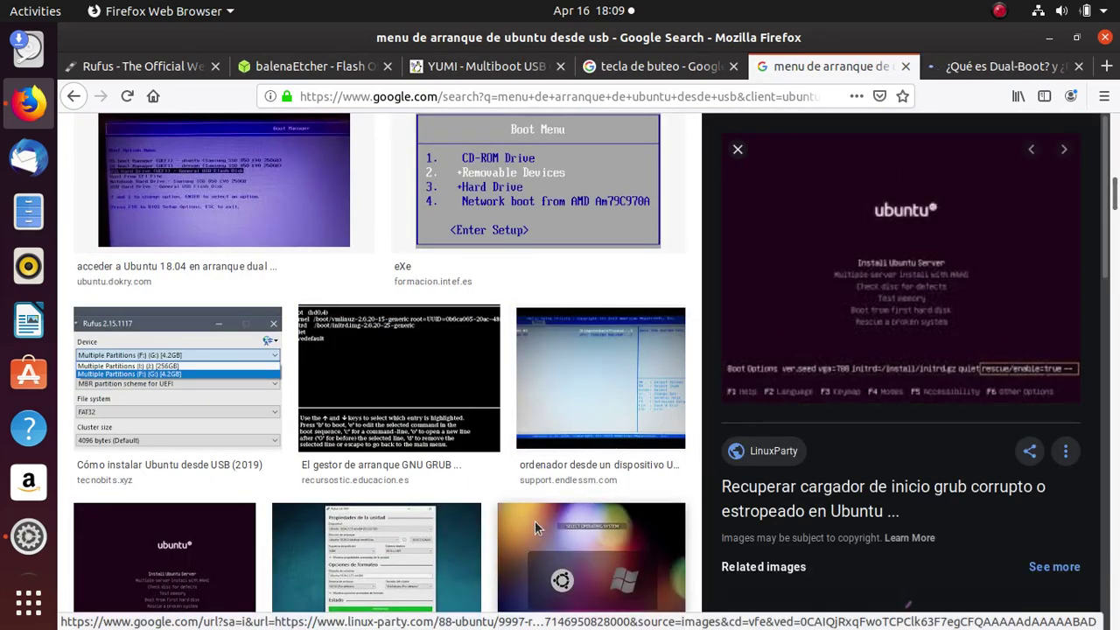
{"action": "scroll", "coordinate": [534, 520], "scroll_direction": "up", "scroll_amount": 10}
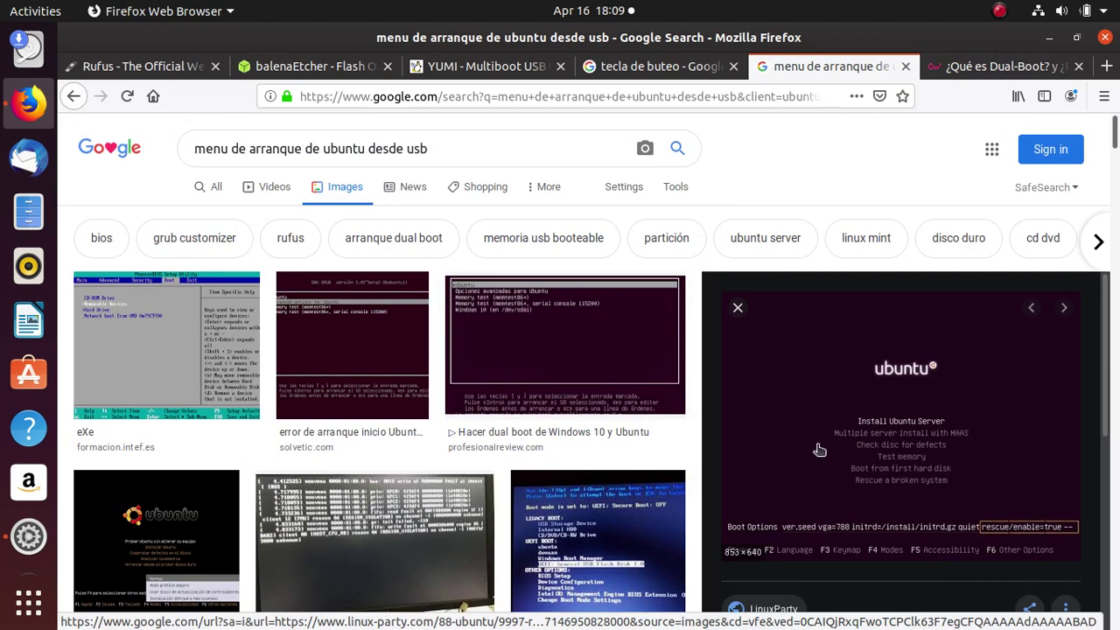
{"action": "left_click", "coordinate": [319, 334]}
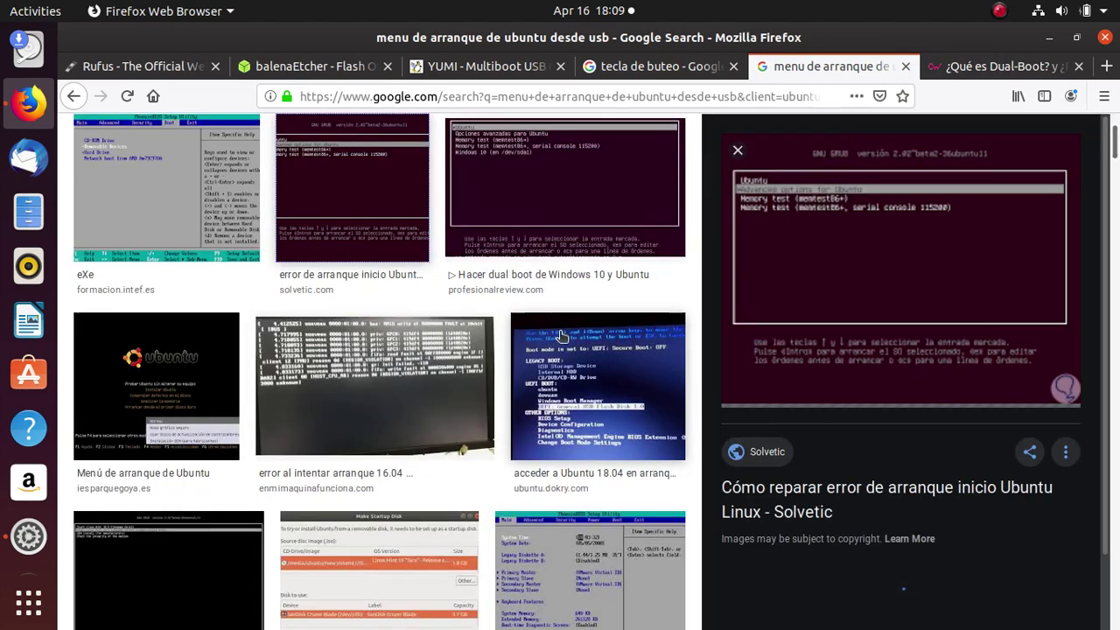
Look through the related images, preview the Foro Ubuntu Guia picture of the Live-CD boot menu and minimize the browser window.
{"action": "scroll", "coordinate": [910, 462], "scroll_direction": "down", "scroll_amount": 3}
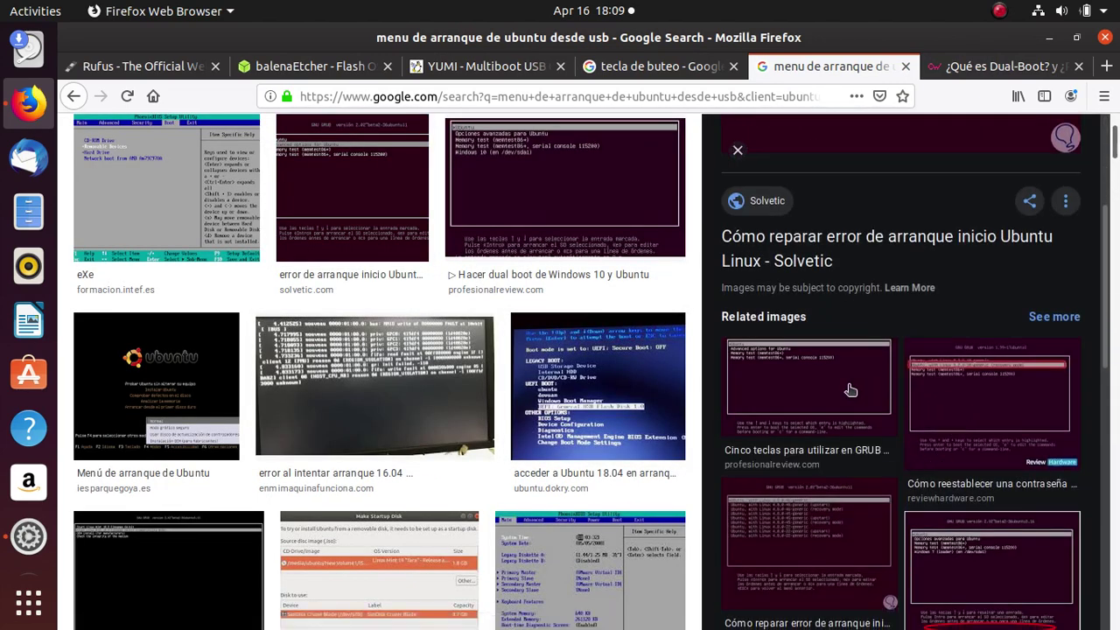
{"action": "scroll", "coordinate": [805, 555], "scroll_direction": "down", "scroll_amount": 3}
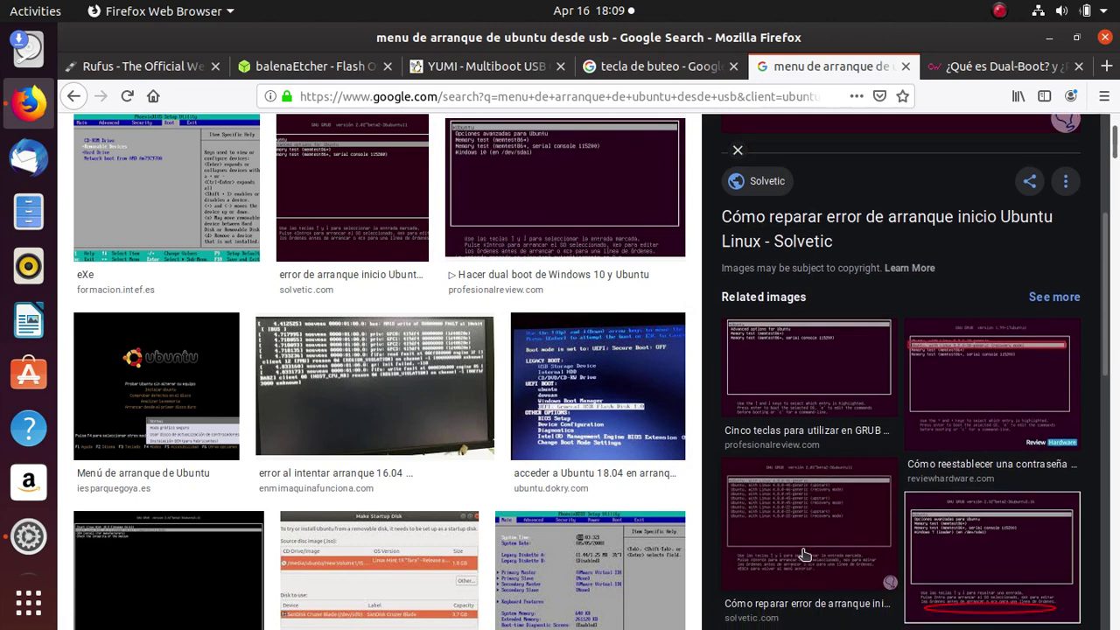
{"action": "scroll", "coordinate": [1027, 539], "scroll_direction": "down", "scroll_amount": 4}
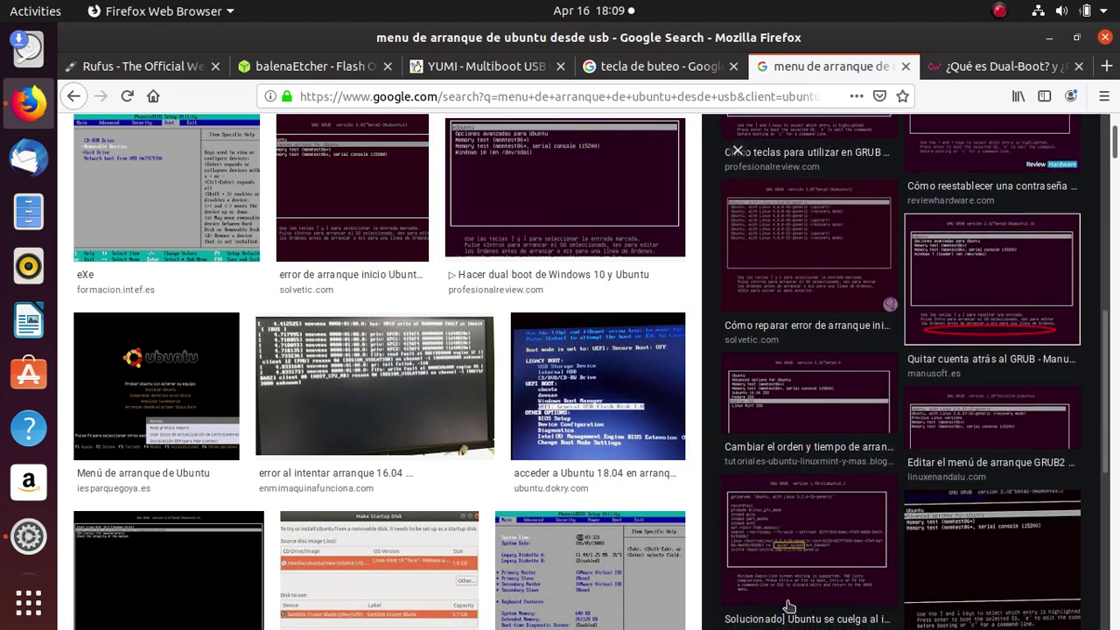
{"action": "scroll", "coordinate": [785, 604], "scroll_direction": "down", "scroll_amount": 3}
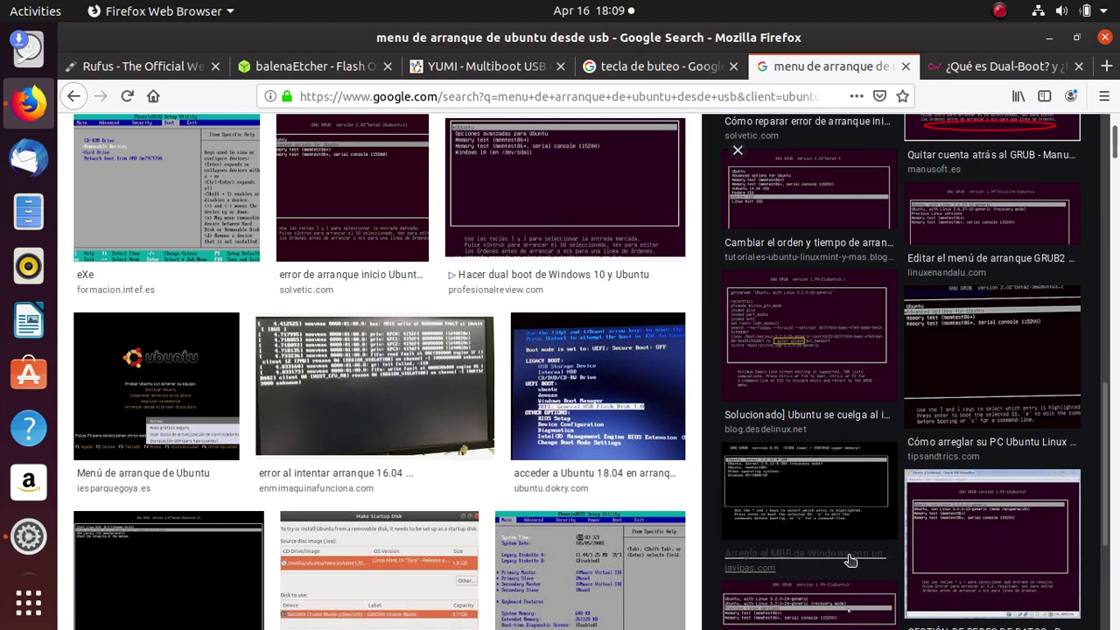
{"action": "scroll", "coordinate": [850, 565], "scroll_direction": "down", "scroll_amount": 3}
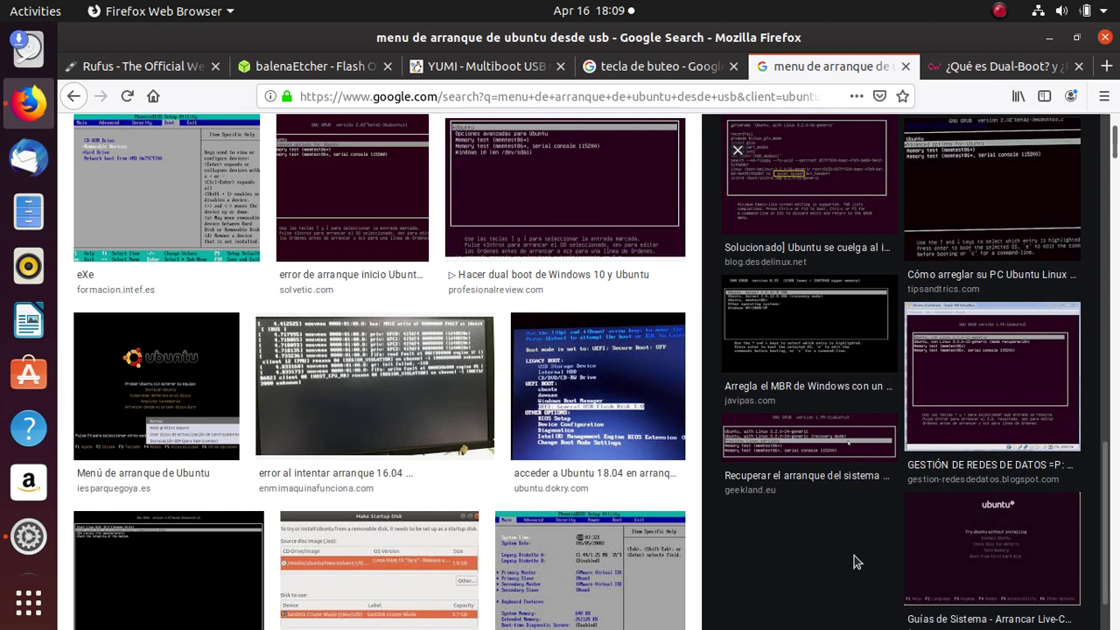
{"action": "left_click", "coordinate": [968, 508]}
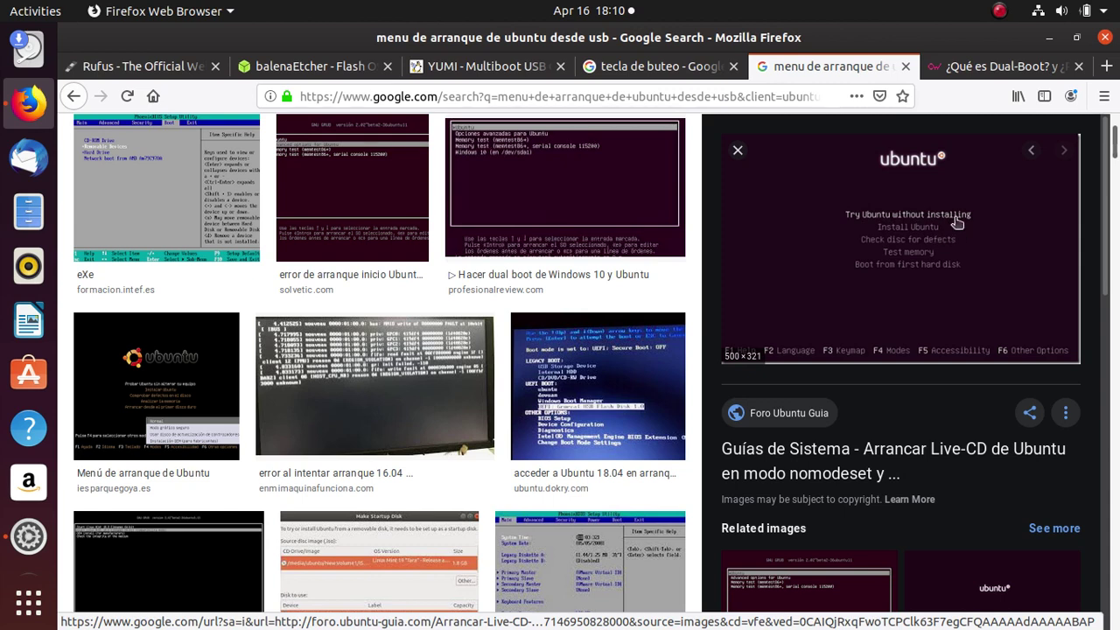
{"action": "left_click", "coordinate": [1049, 37]}
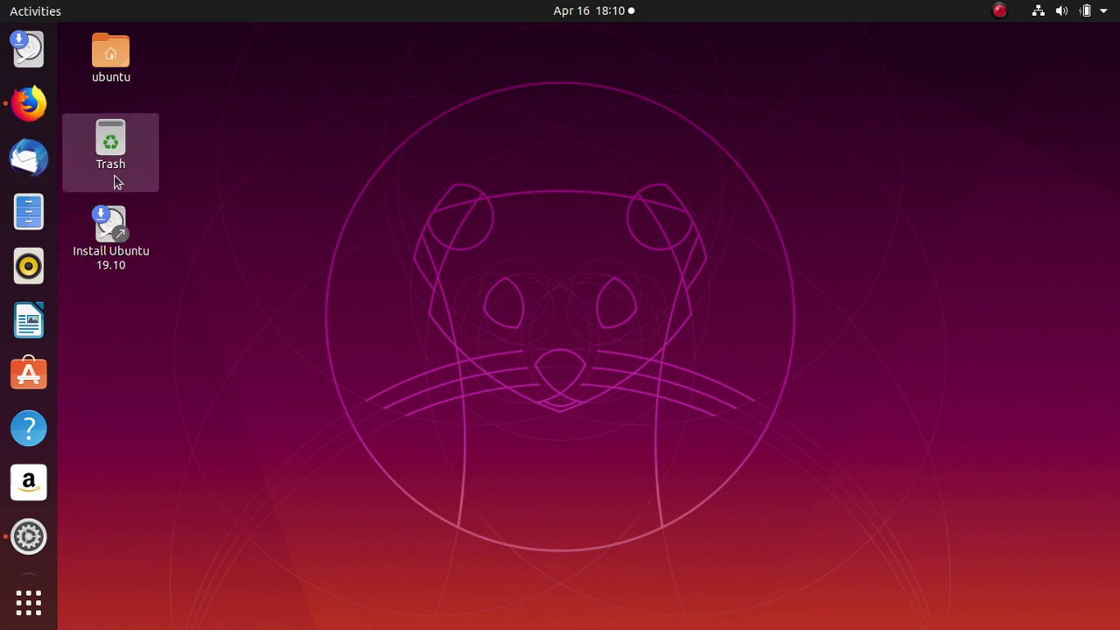
Launch the Ubuntu 19.10 installer from the desktop and continue with English as the installation language.
{"action": "left_click", "coordinate": [118, 259]}
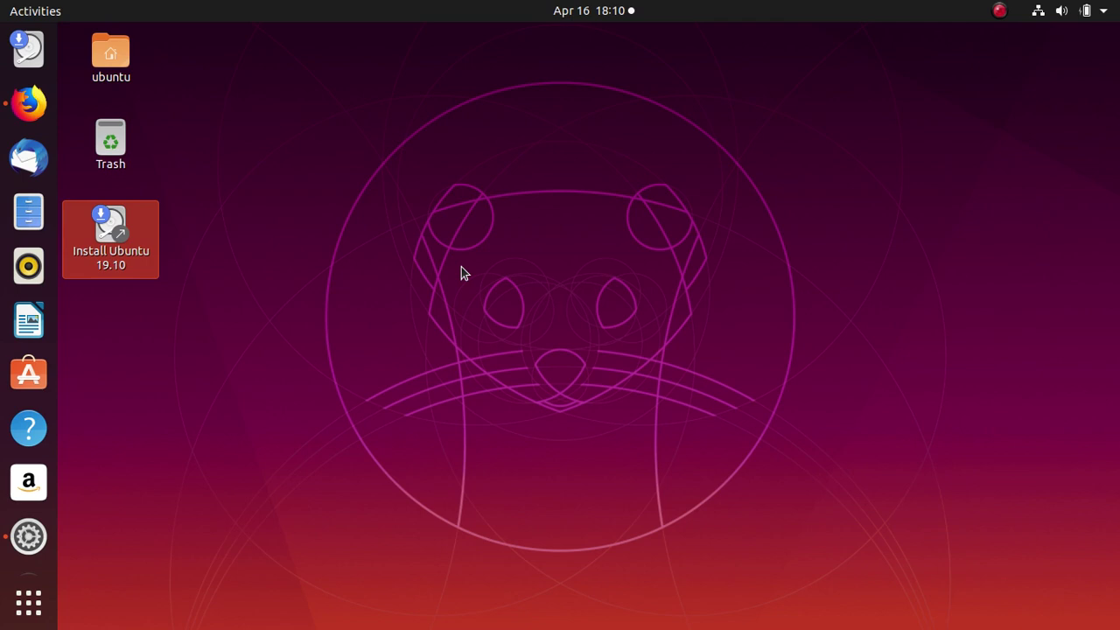
{"action": "key", "text": "Return"}
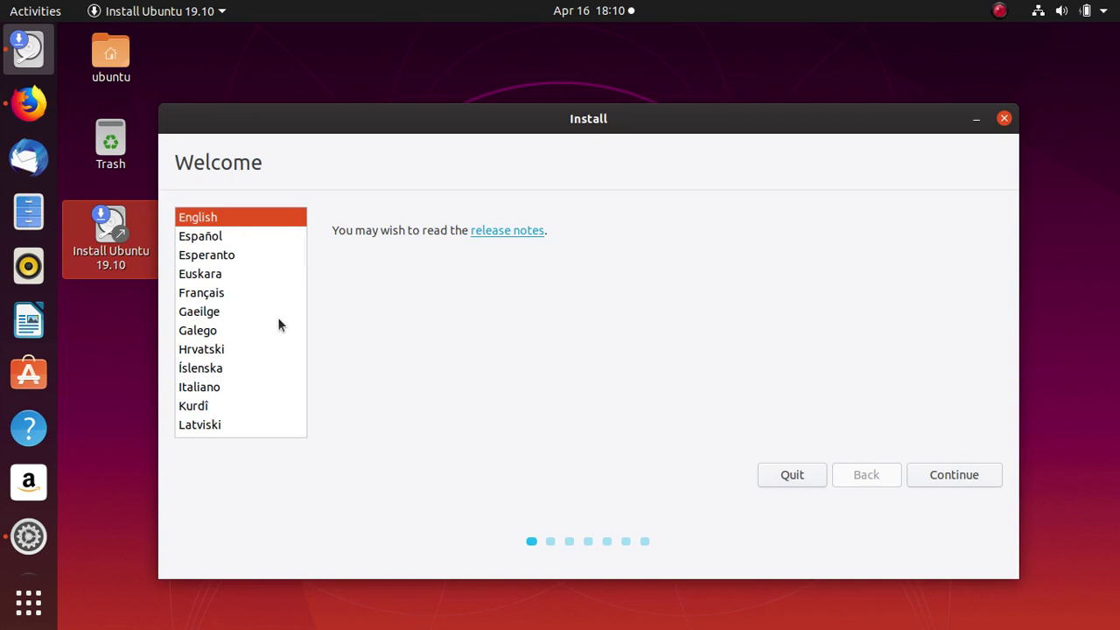
{"action": "left_click", "coordinate": [972, 488]}
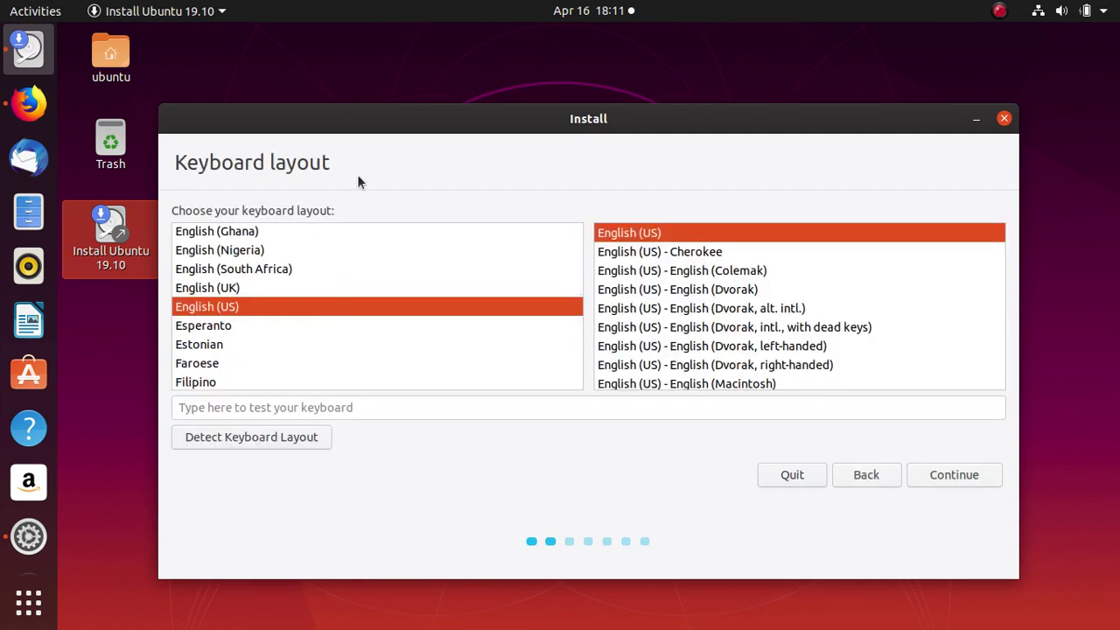
Select the Spanish (Latin American) keyboard layout and continue the installation.
{"action": "scroll", "coordinate": [442, 283], "scroll_direction": "down", "scroll_amount": 1}
{"action": "scroll", "coordinate": [363, 274], "scroll_direction": "up", "scroll_amount": 2}
{"action": "scroll", "coordinate": [271, 247], "scroll_direction": "down", "scroll_amount": 3}
{"action": "scroll", "coordinate": [333, 292], "scroll_direction": "down", "scroll_amount": 1}
{"action": "scroll", "coordinate": [328, 291], "scroll_direction": "up", "scroll_amount": 4}
{"action": "scroll", "coordinate": [335, 287], "scroll_direction": "down", "scroll_amount": 6}
{"action": "scroll", "coordinate": [336, 290], "scroll_direction": "up", "scroll_amount": 3}
{"action": "scroll", "coordinate": [340, 289], "scroll_direction": "down", "scroll_amount": 13}
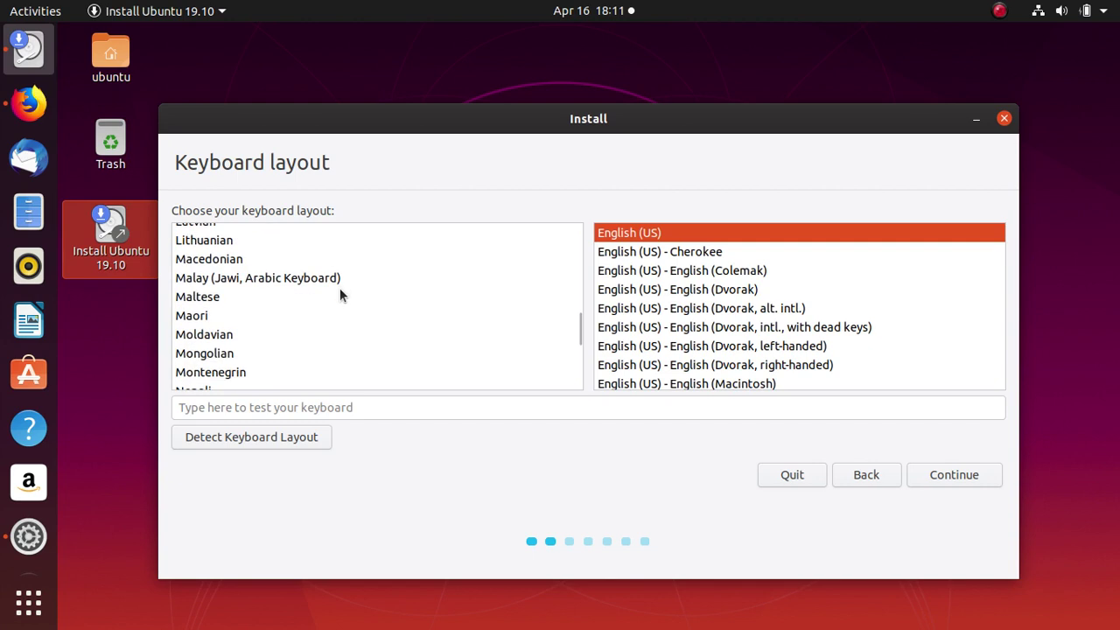
{"action": "scroll", "coordinate": [342, 289], "scroll_direction": "down", "scroll_amount": 7}
{"action": "left_click", "coordinate": [225, 297]}
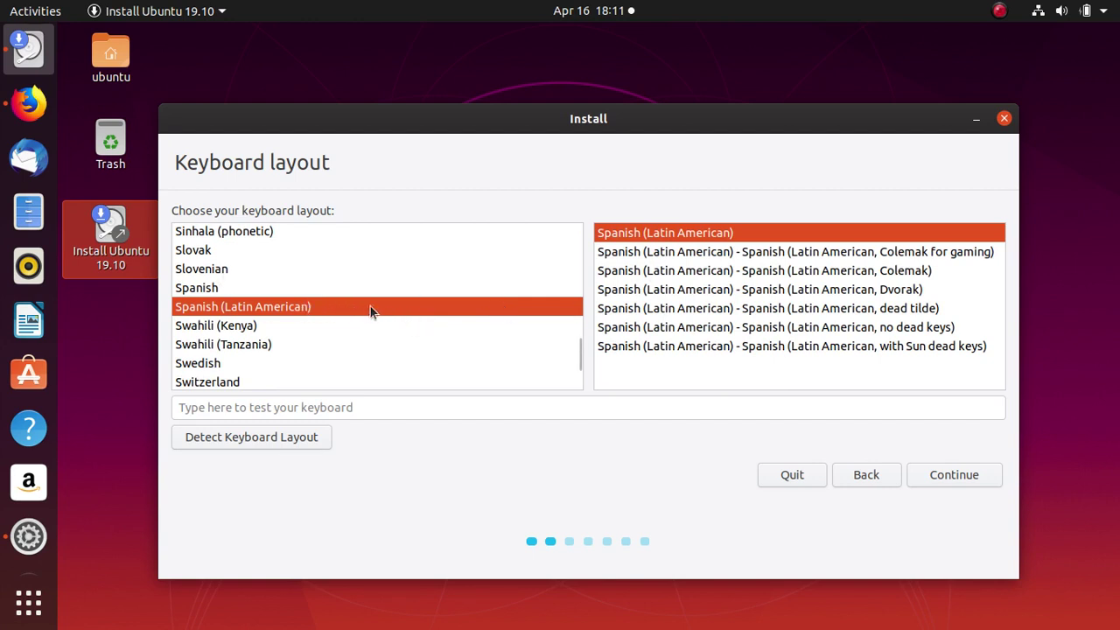
{"action": "left_click", "coordinate": [968, 479]}
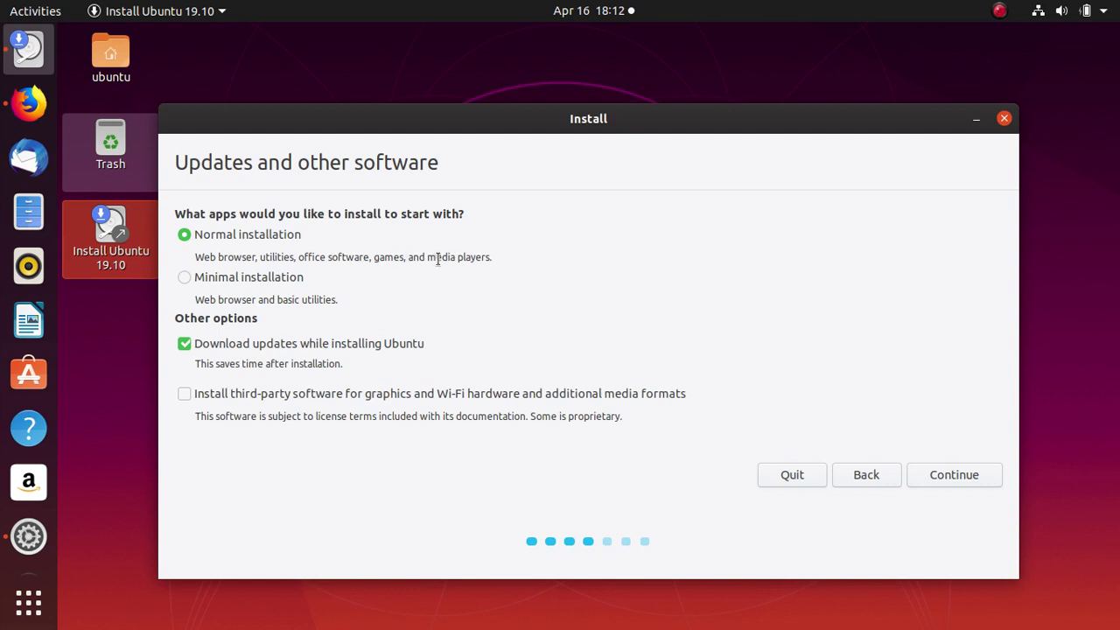
Enable third-party software for graphics, Wi-Fi hardware and additional media formats, and continue to the installation type.
{"action": "left_click", "coordinate": [187, 394]}
{"action": "left_click", "coordinate": [949, 476]}
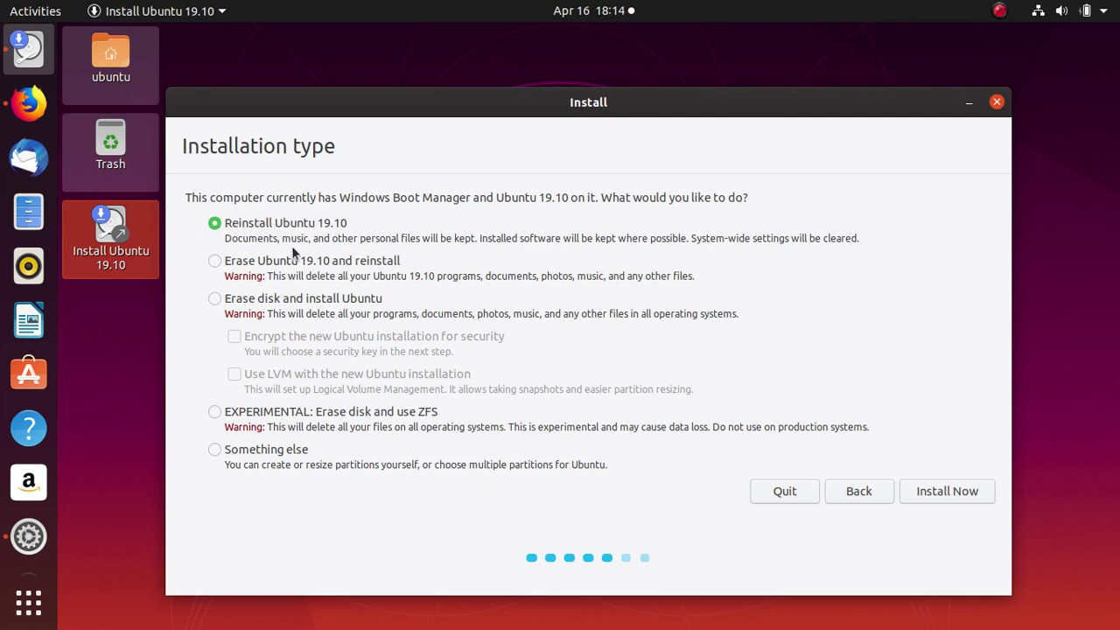
Bring the browser back and search Google Images for "instalar ubuntu junto a windows".
{"action": "left_click", "coordinate": [29, 105]}
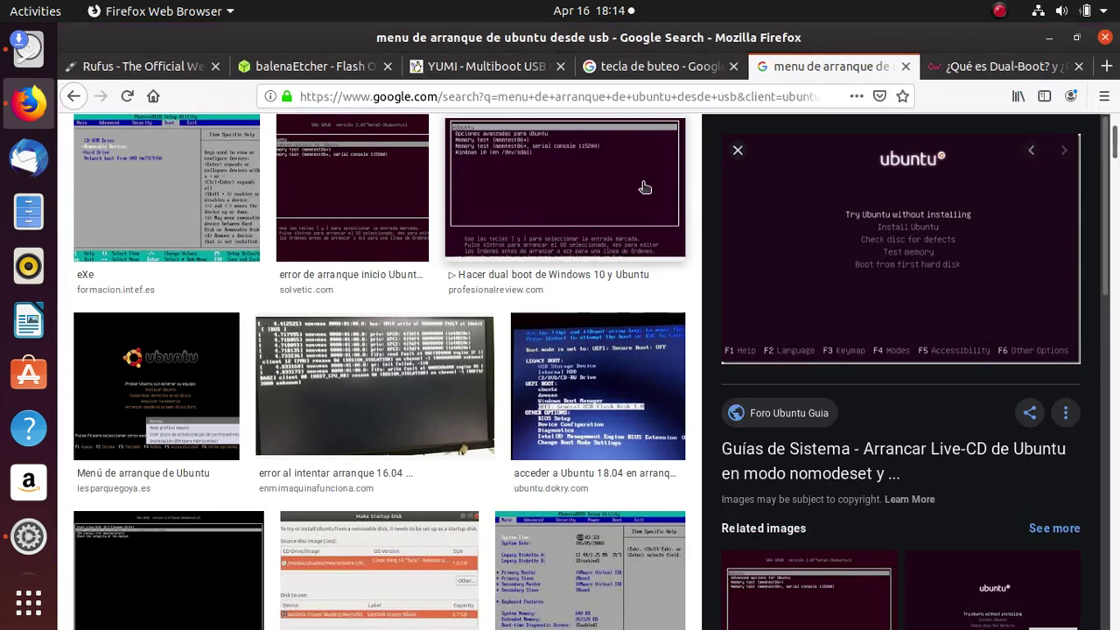
{"action": "scroll", "coordinate": [636, 184], "scroll_direction": "up", "scroll_amount": 3}
{"action": "left_click_drag", "start_coordinate": [458, 149], "coordinate": [13, 140]}
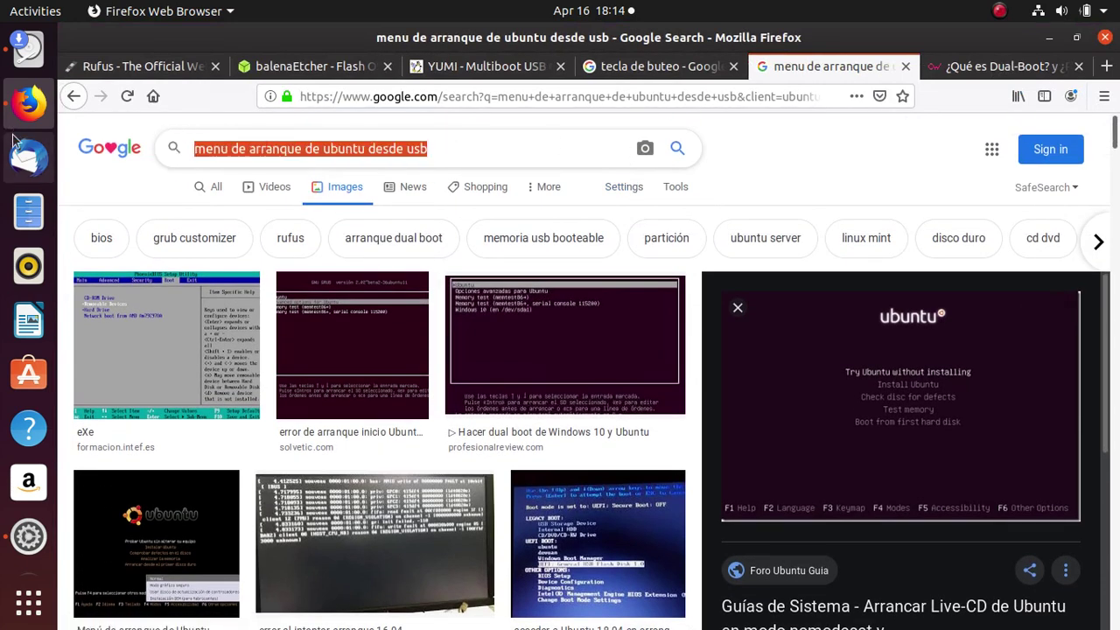
{"action": "type", "text": "instalar "}
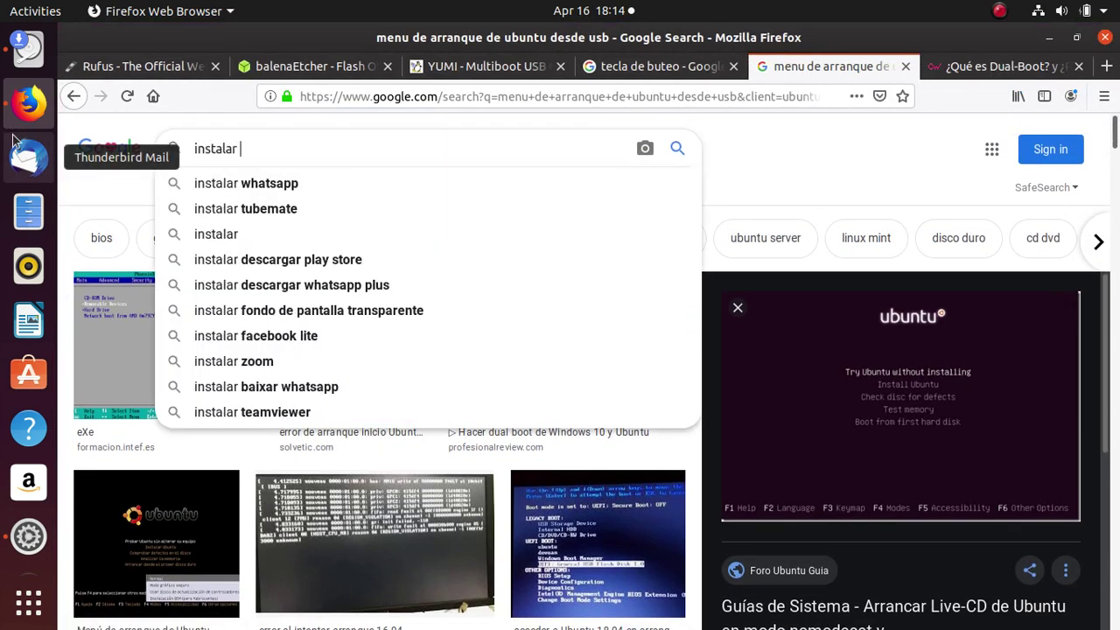
{"action": "type", "text": "ubuntu junto a windows"}
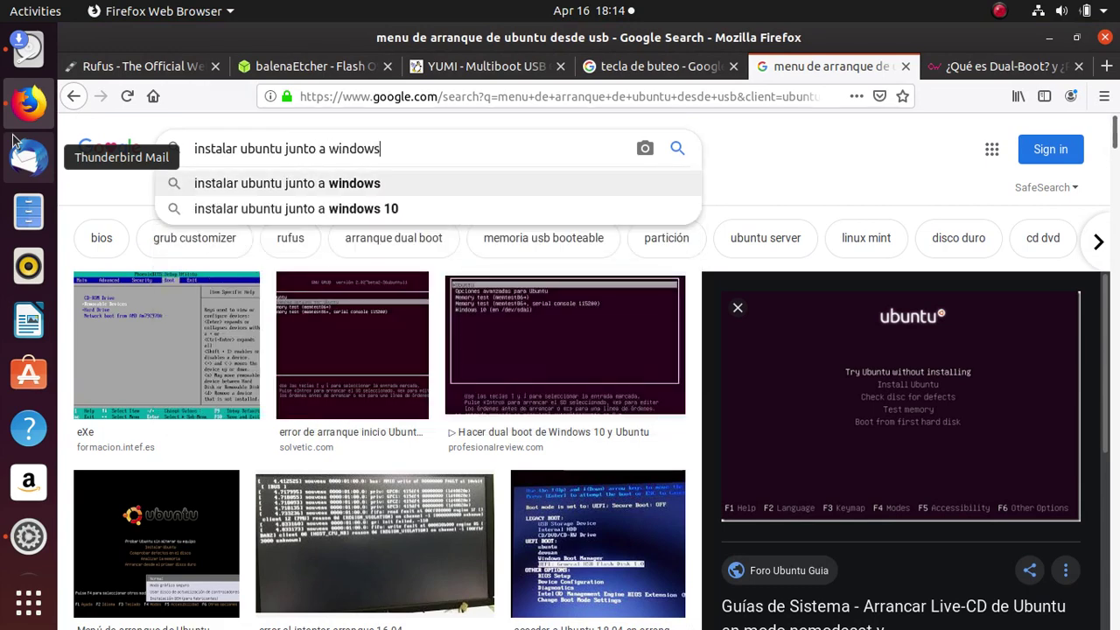
{"action": "key", "text": "Down"}
{"action": "key", "text": "Up"}
{"action": "key", "text": "Return"}
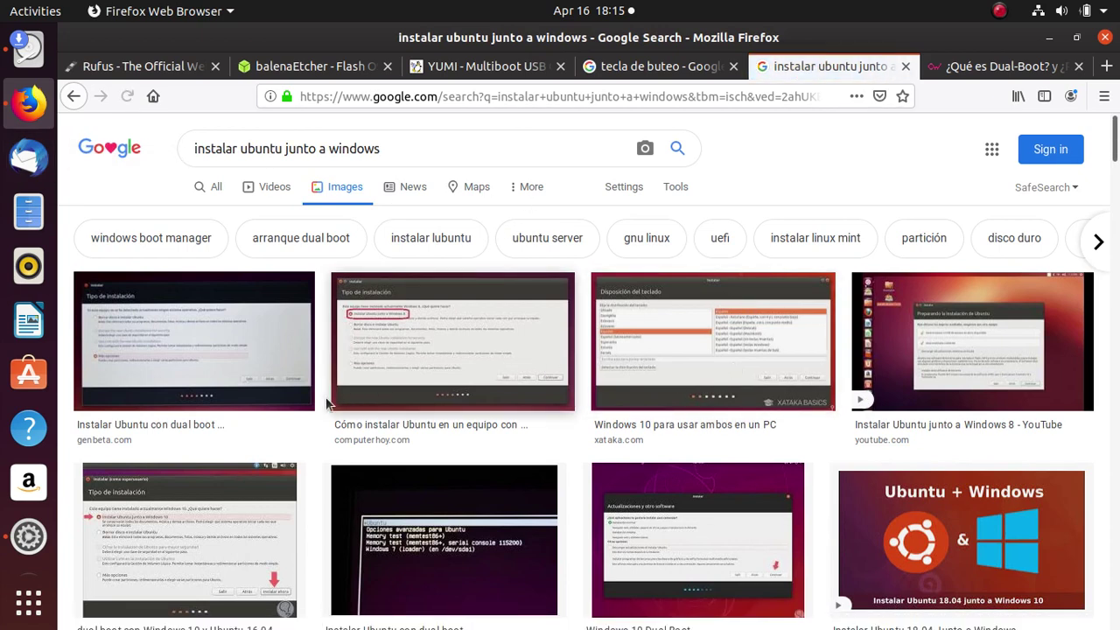
Examine the installation type pictures from computerhoy.com, genbeta.com and solvetic.com, and minimize the browser window.
{"action": "left_click", "coordinate": [440, 315]}
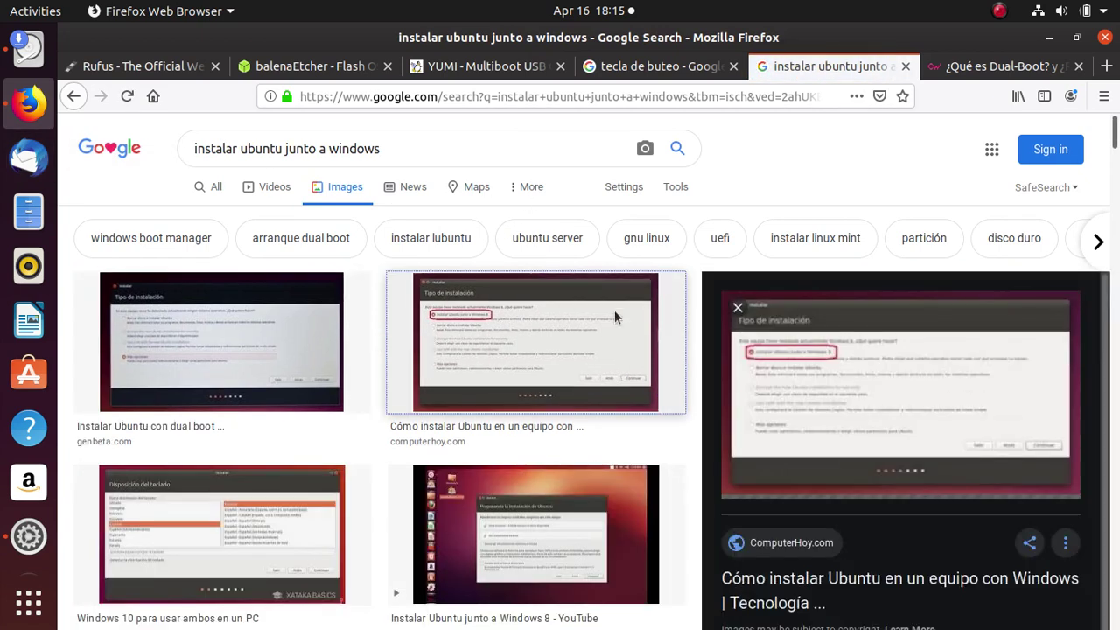
{"action": "left_click", "coordinate": [235, 214]}
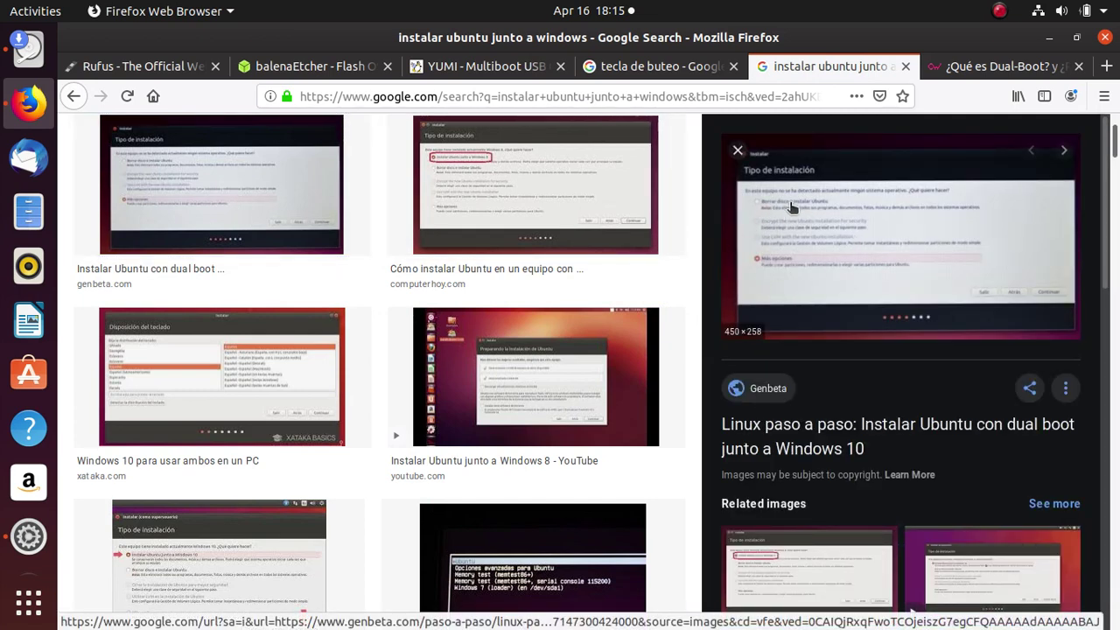
{"action": "left_click", "coordinate": [574, 201]}
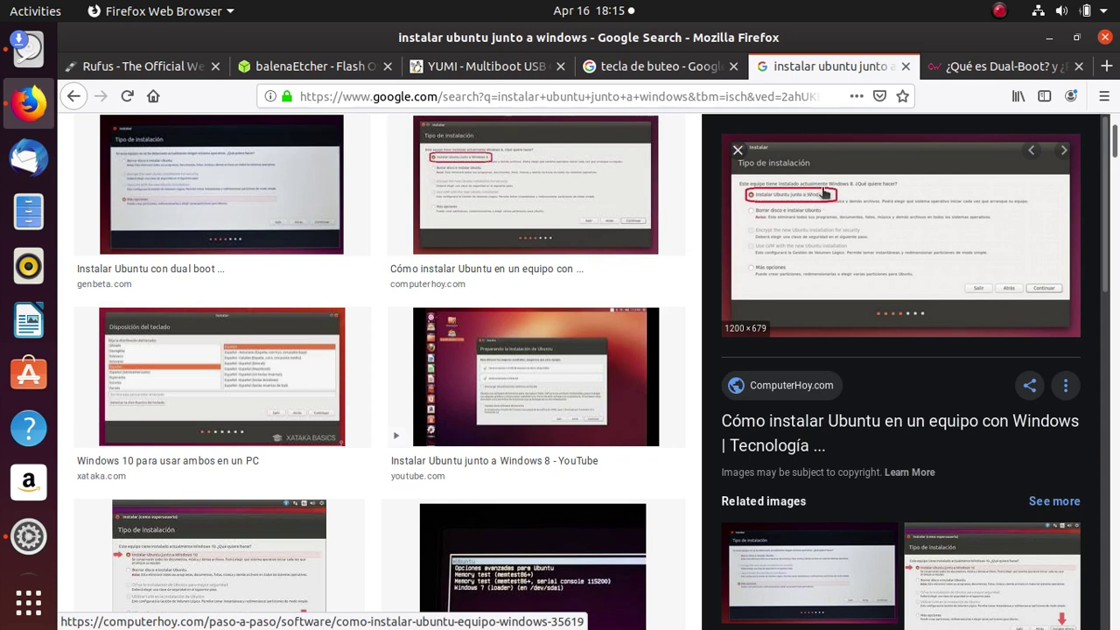
{"action": "scroll", "coordinate": [198, 487], "scroll_direction": "down", "scroll_amount": 1}
{"action": "scroll", "coordinate": [197, 487], "scroll_direction": "down", "scroll_amount": 3}
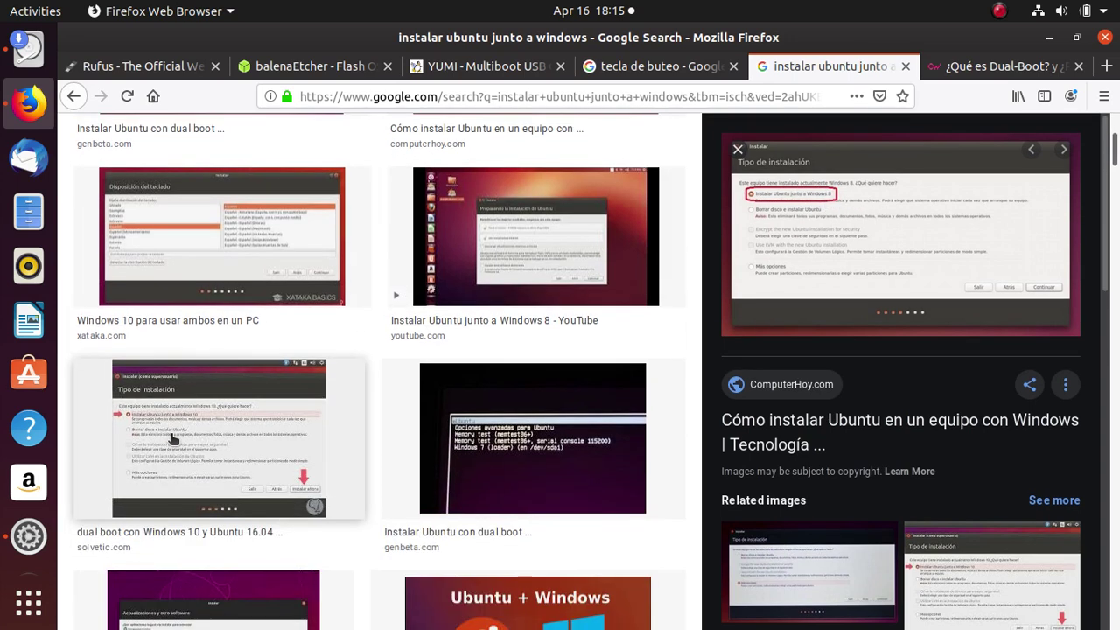
{"action": "left_click", "coordinate": [172, 435]}
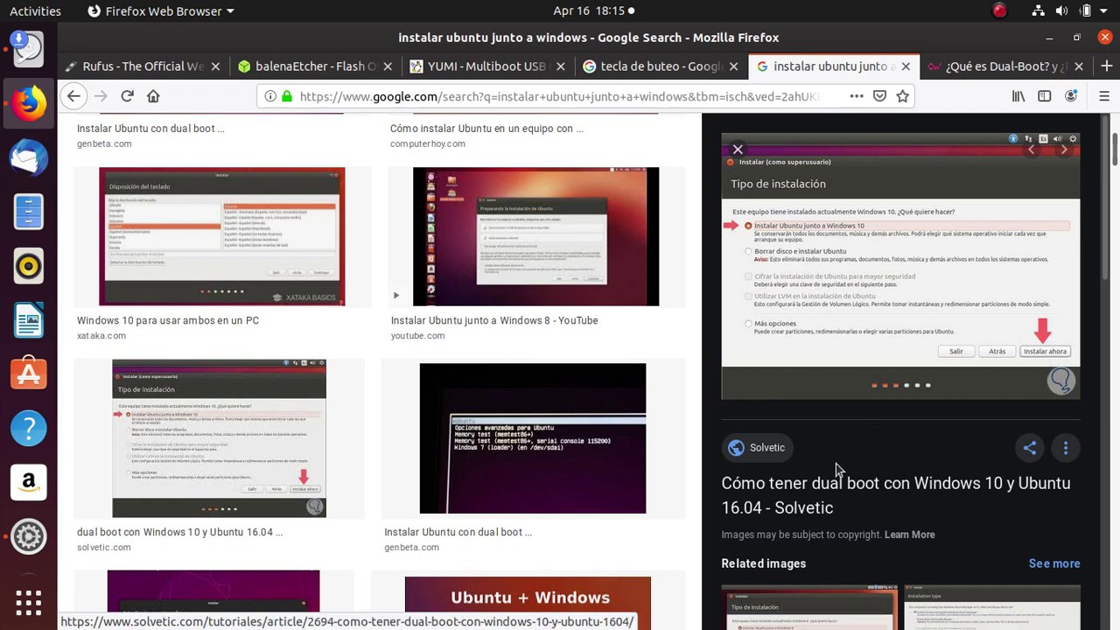
{"action": "left_click", "coordinate": [1047, 38]}
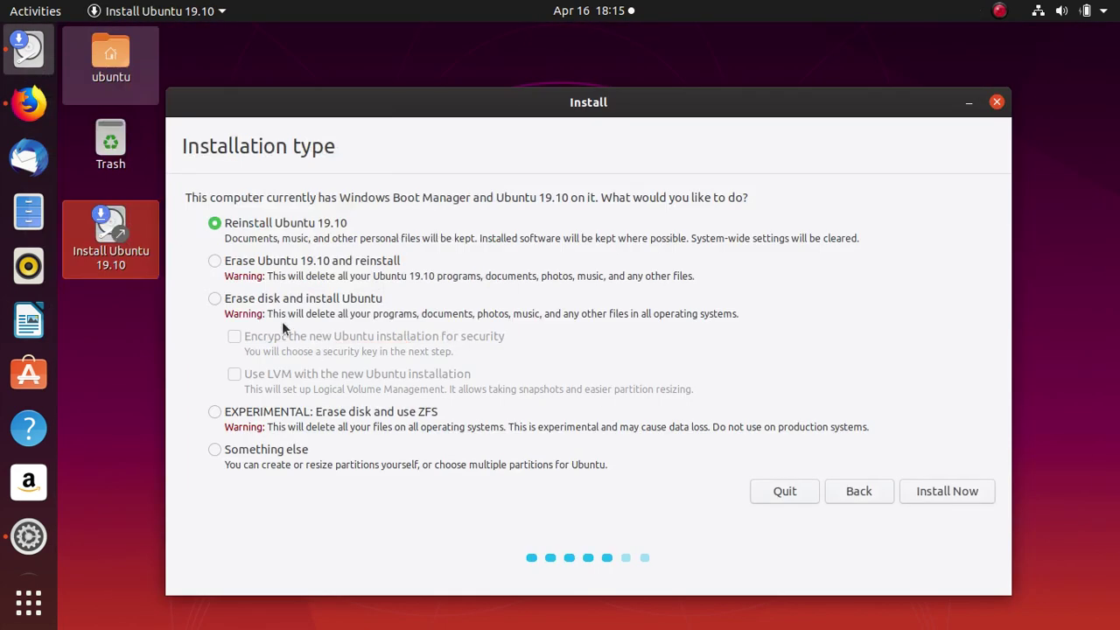
Choose "Something else" as the installation type and continue to the manual partition table.
{"action": "left_click", "coordinate": [277, 454]}
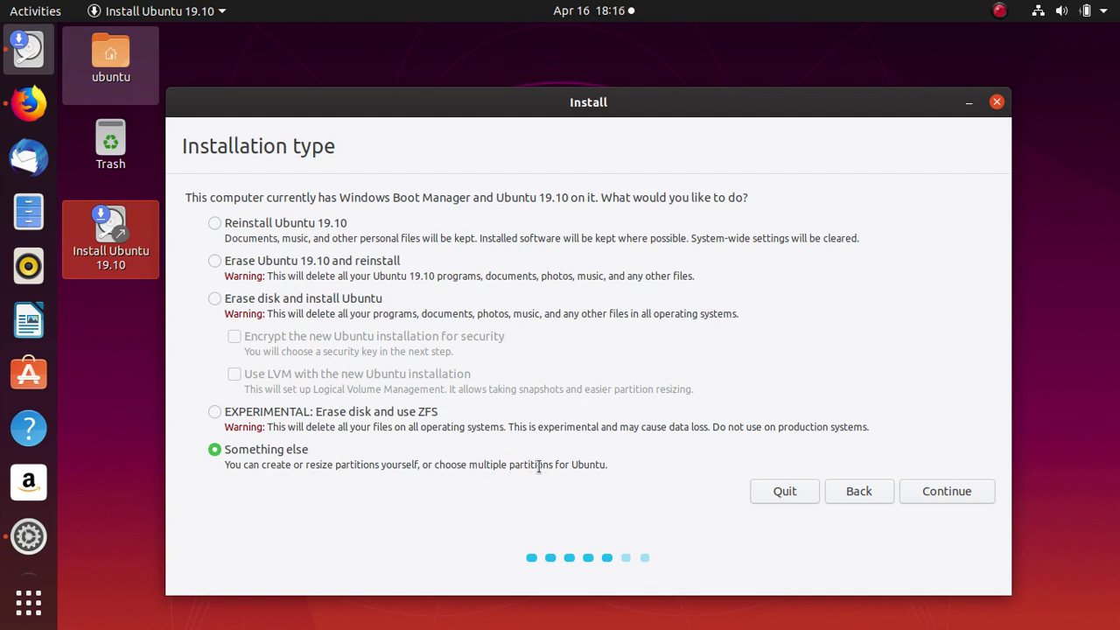
{"action": "left_click", "coordinate": [957, 494]}
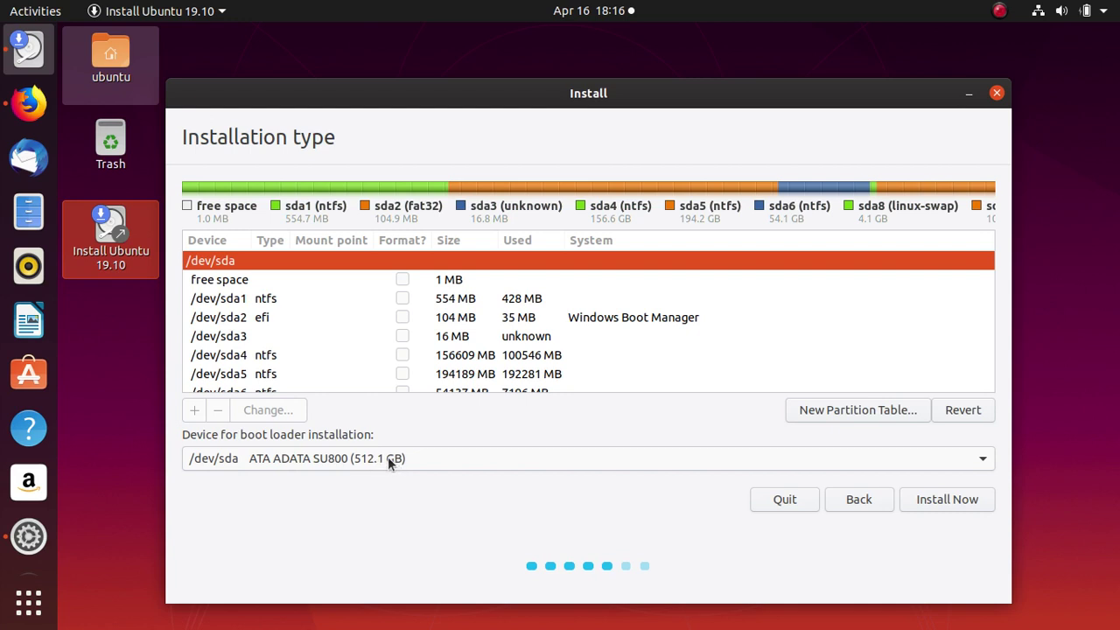
Examine the partitions on /dev/sda and /dev/sdb and the devices offered for boot loader installation.
{"action": "scroll", "coordinate": [658, 336], "scroll_direction": "down", "scroll_amount": 5}
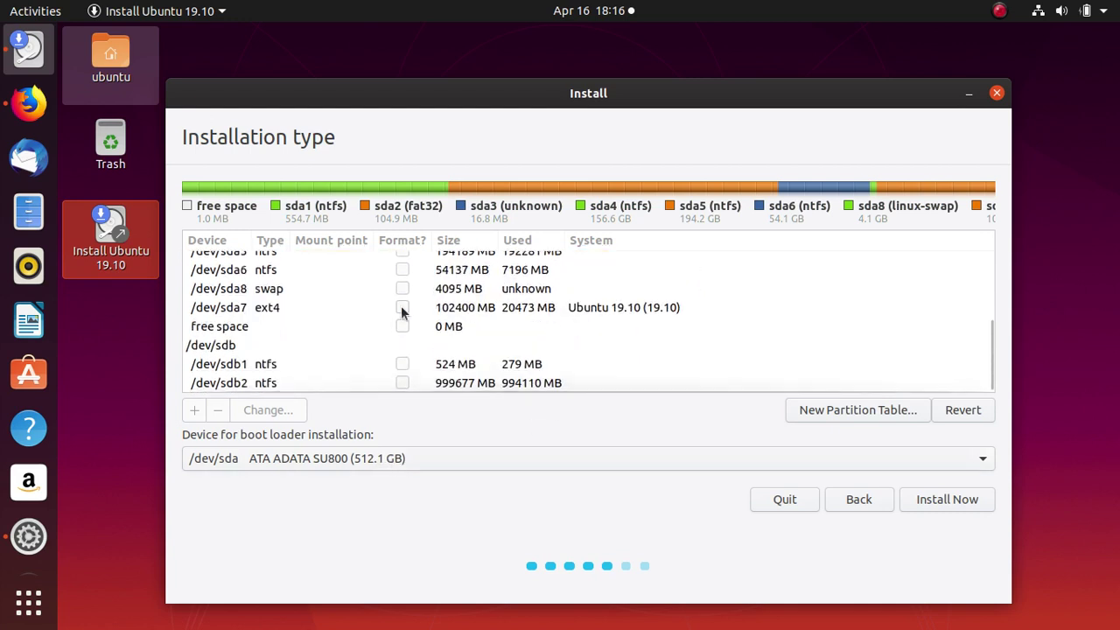
{"action": "left_click", "coordinate": [215, 345]}
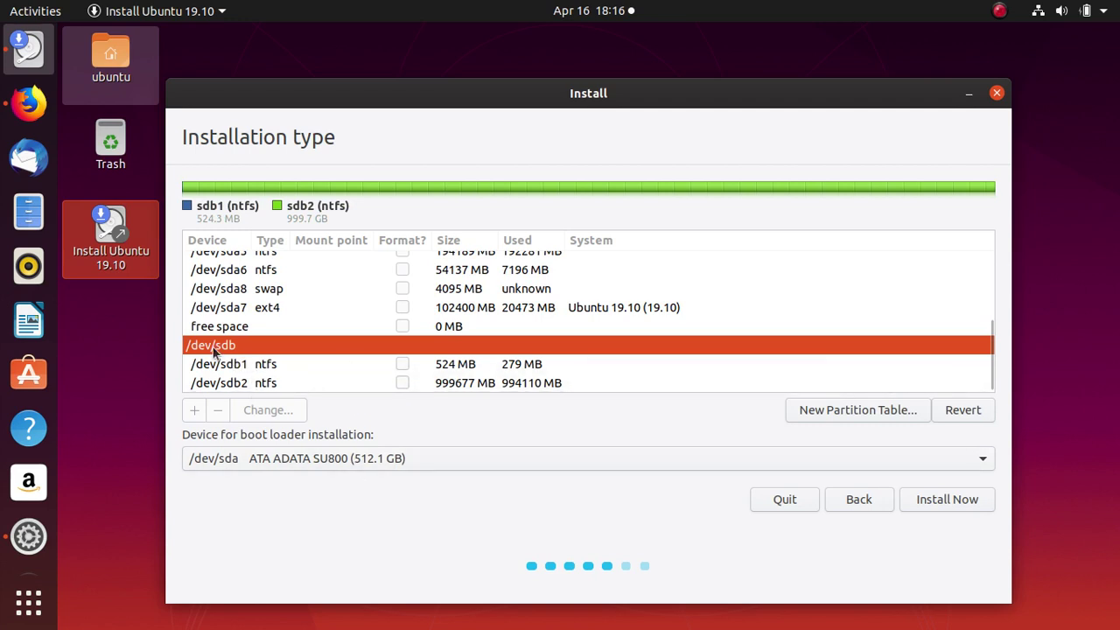
{"action": "left_click", "coordinate": [353, 464]}
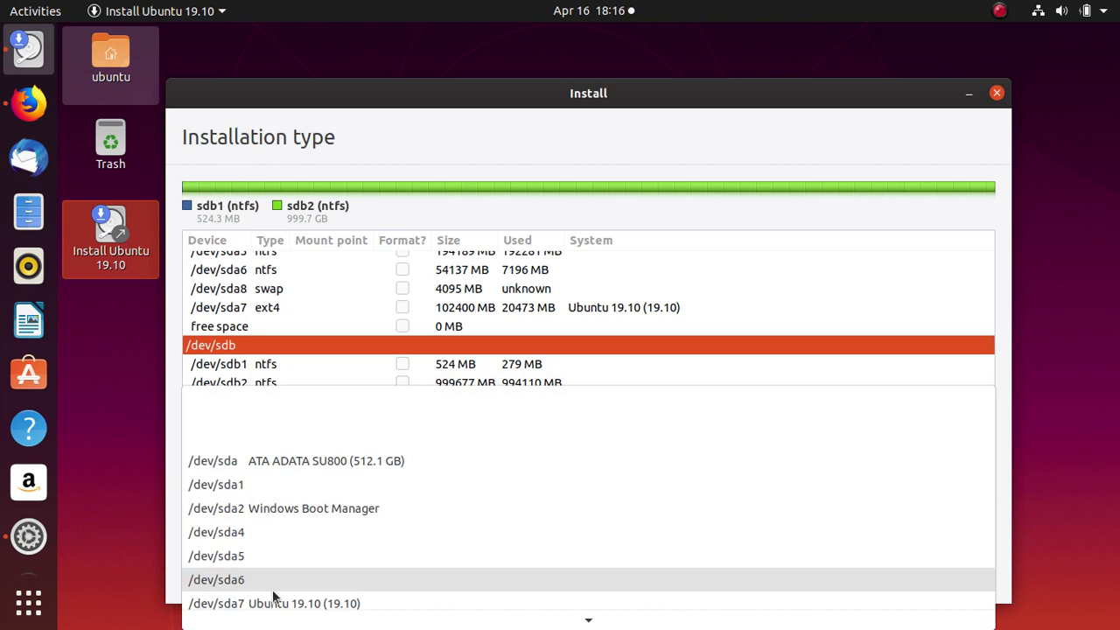
{"action": "left_click", "coordinate": [111, 457]}
{"action": "scroll", "coordinate": [368, 346], "scroll_direction": "up", "scroll_amount": 3}
{"action": "scroll", "coordinate": [490, 346], "scroll_direction": "down", "scroll_amount": 3}
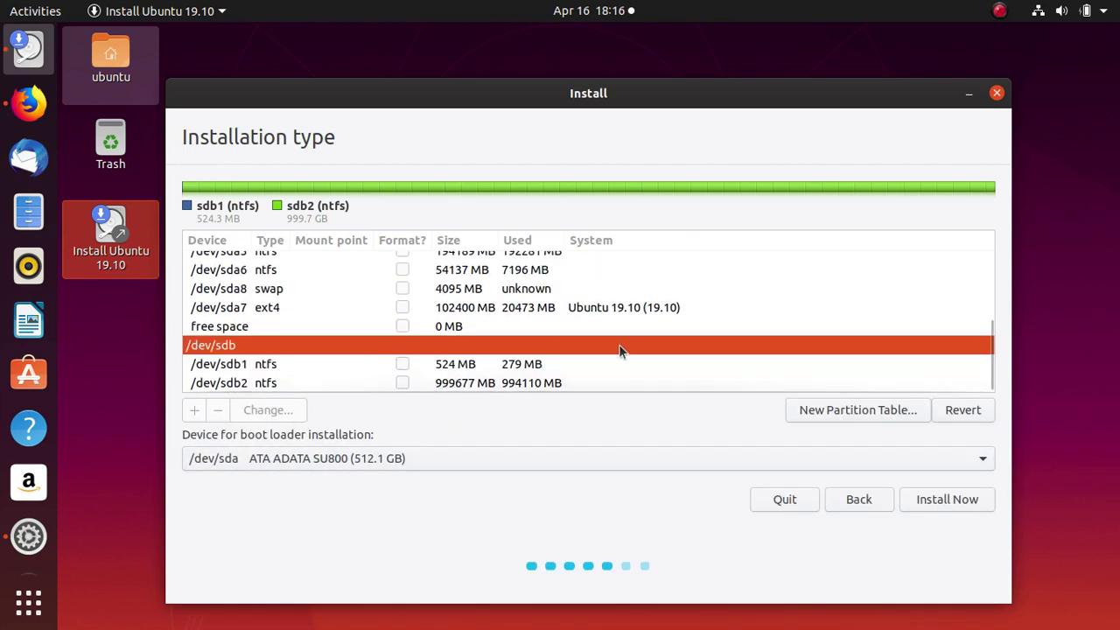
Switch the boot loader installation device to /dev/sdb and back to /dev/sda ATA ADATA SU800 (512.1 GB).
{"action": "left_click", "coordinate": [508, 459]}
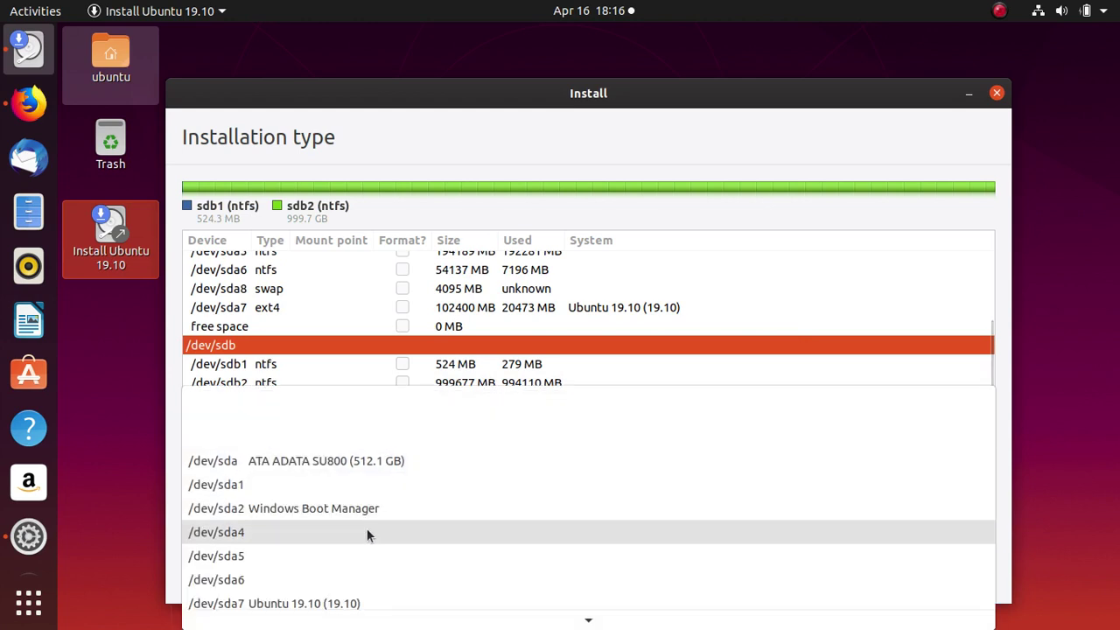
{"action": "left_click", "coordinate": [325, 568]}
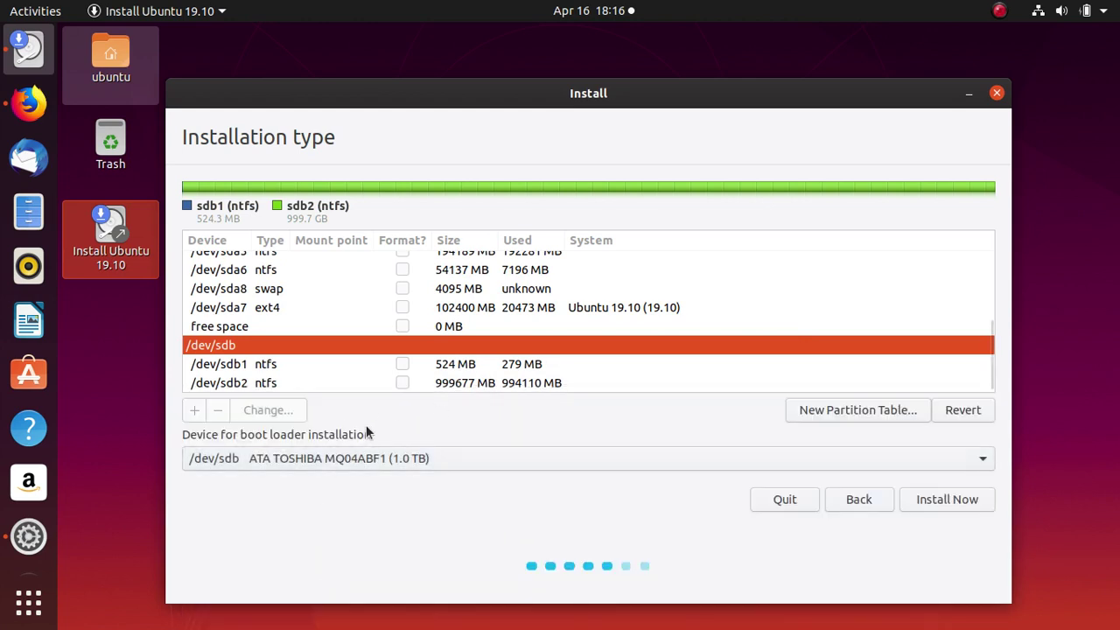
{"action": "scroll", "coordinate": [286, 333], "scroll_direction": "up", "scroll_amount": 5}
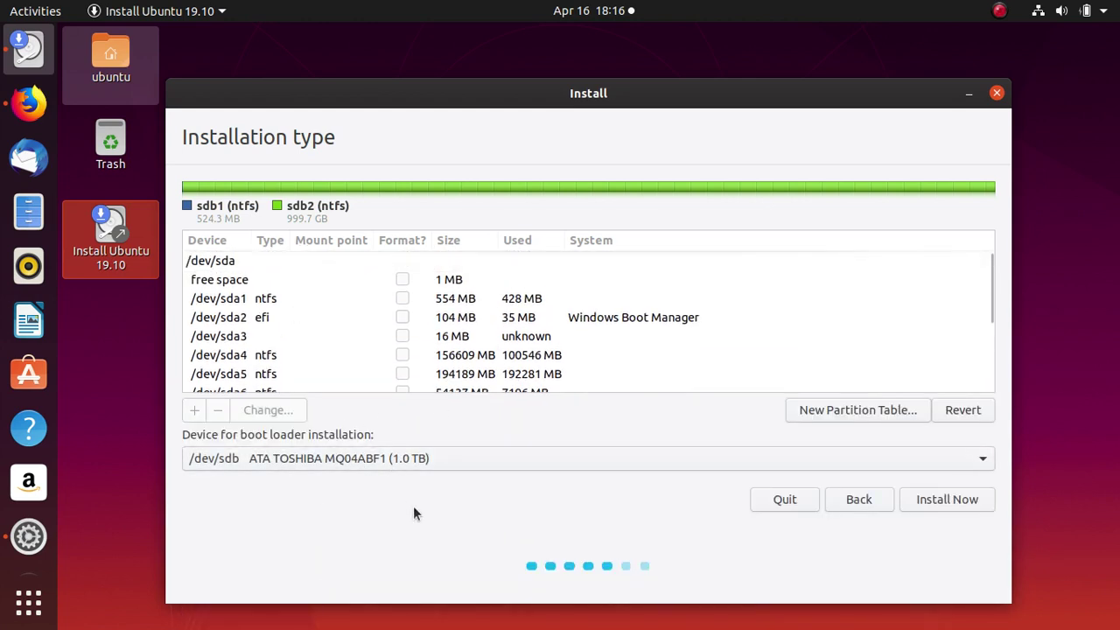
{"action": "left_click", "coordinate": [437, 453]}
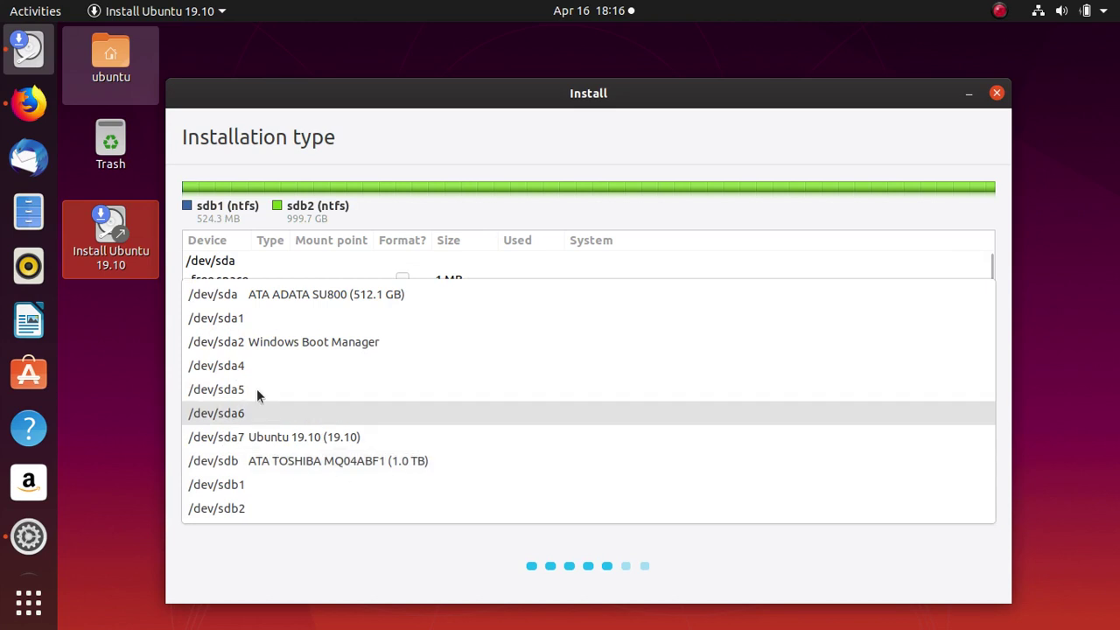
{"action": "left_click", "coordinate": [323, 294]}
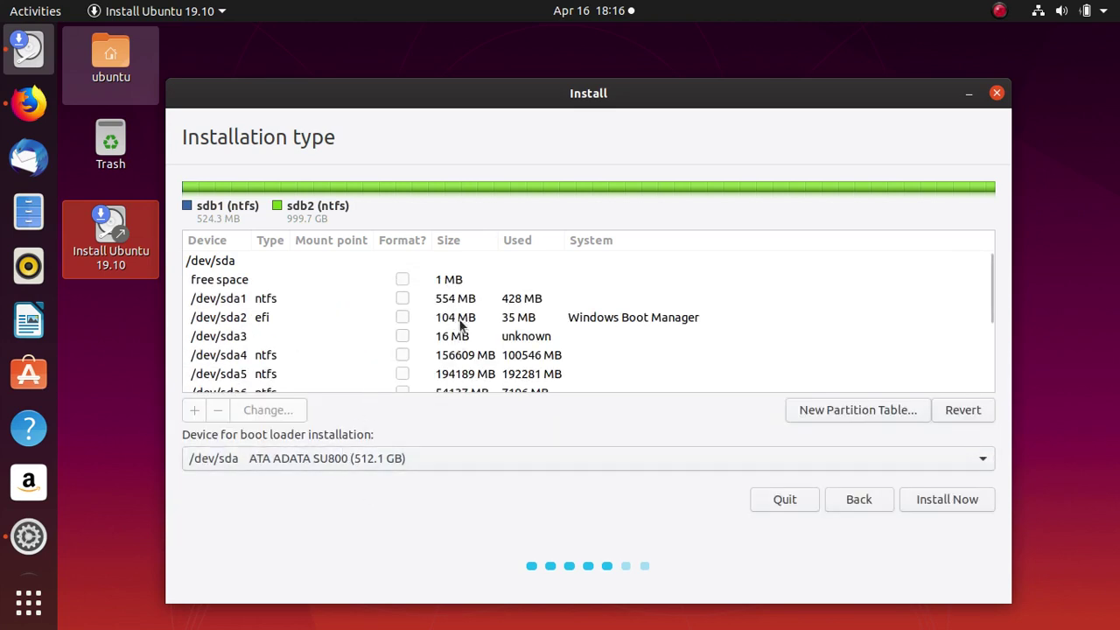
Examine the existing Ubuntu 19.10 ext4 partition /dev/sda7 and the swap partition /dev/sda8 in the partition table.
{"action": "scroll", "coordinate": [458, 322], "scroll_direction": "down", "scroll_amount": 4}
{"action": "left_click", "coordinate": [463, 357]}
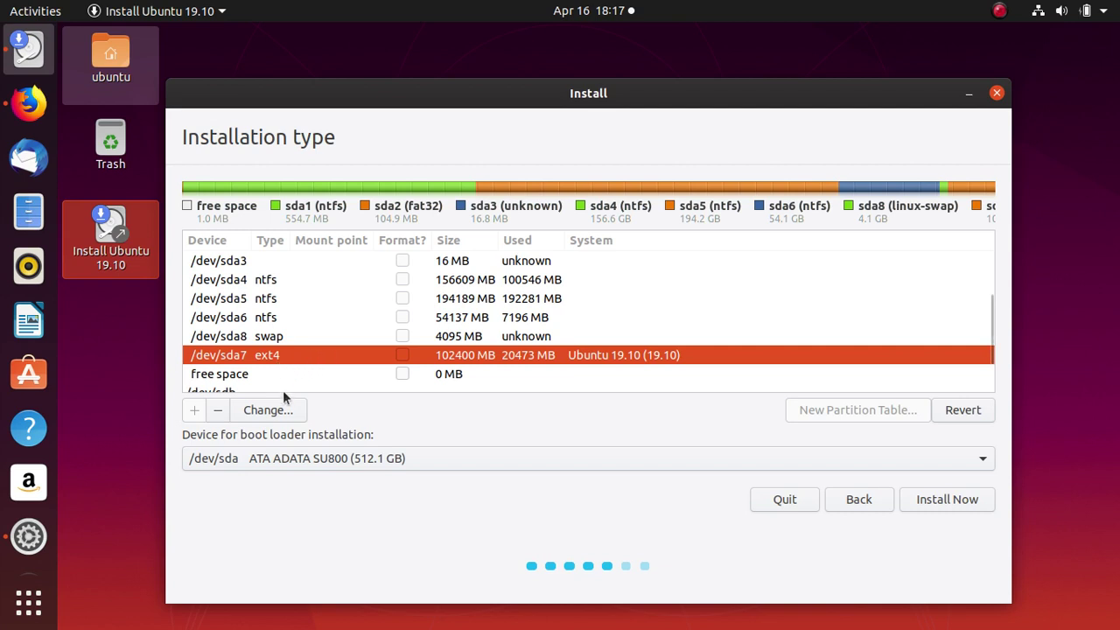
{"action": "left_click", "coordinate": [285, 336]}
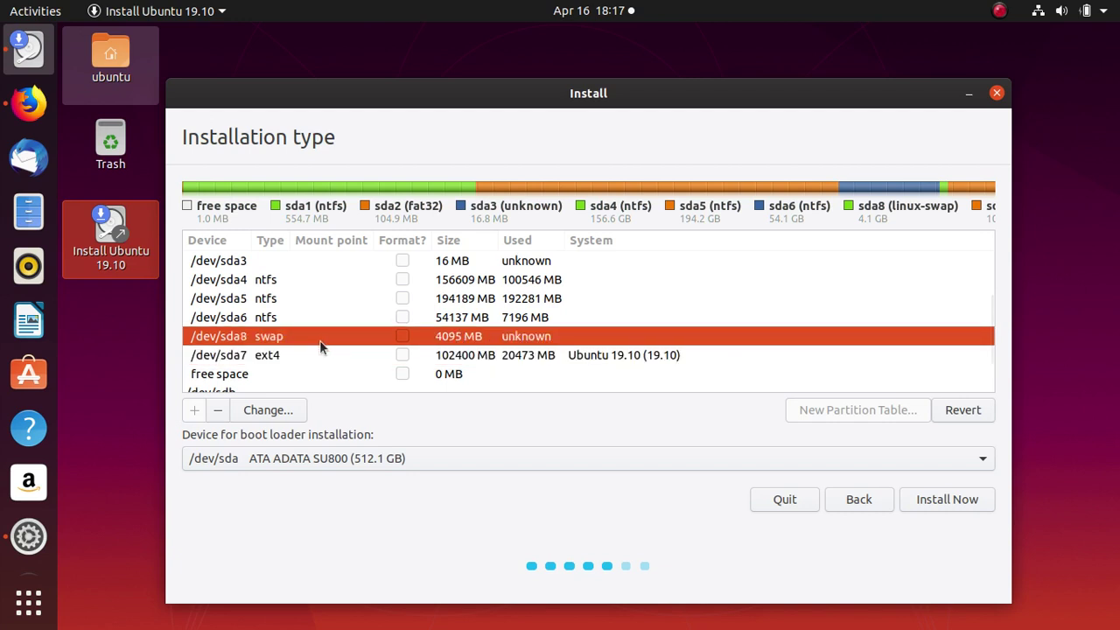
{"action": "left_click", "coordinate": [316, 355]}
{"action": "left_click", "coordinate": [340, 341]}
{"action": "left_click", "coordinate": [344, 350]}
{"action": "left_click", "coordinate": [351, 336]}
{"action": "left_click", "coordinate": [332, 356]}
{"action": "left_click", "coordinate": [327, 340]}
{"action": "left_click", "coordinate": [411, 355]}
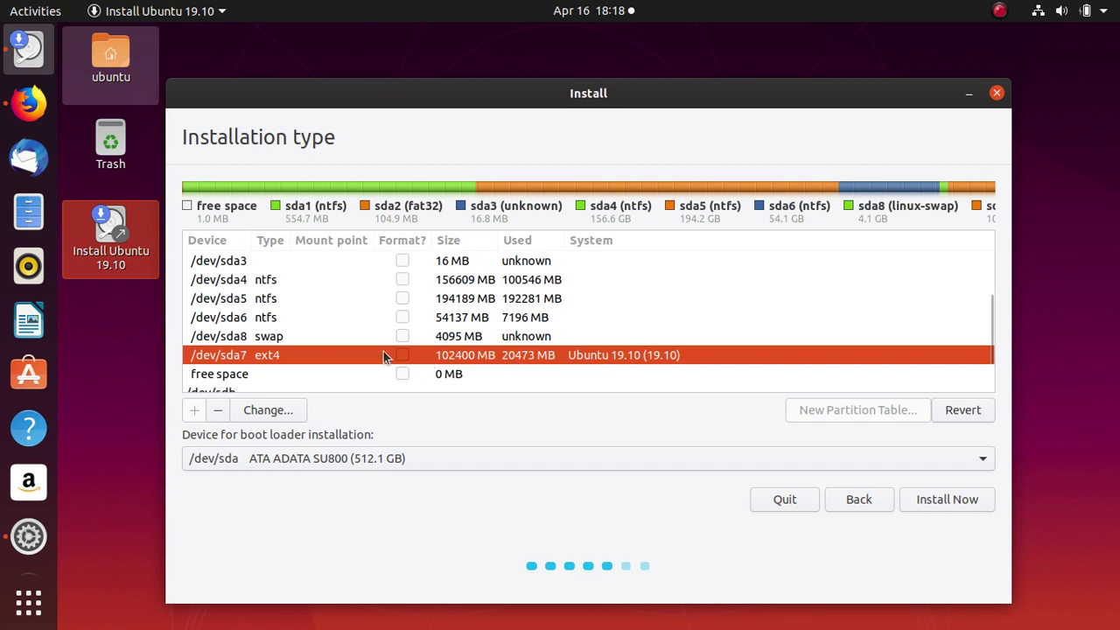
Delete the swap partition /dev/sda8 and the Ubuntu 19.10 ext4 partition /dev/sda7.
{"action": "left_click", "coordinate": [293, 342]}
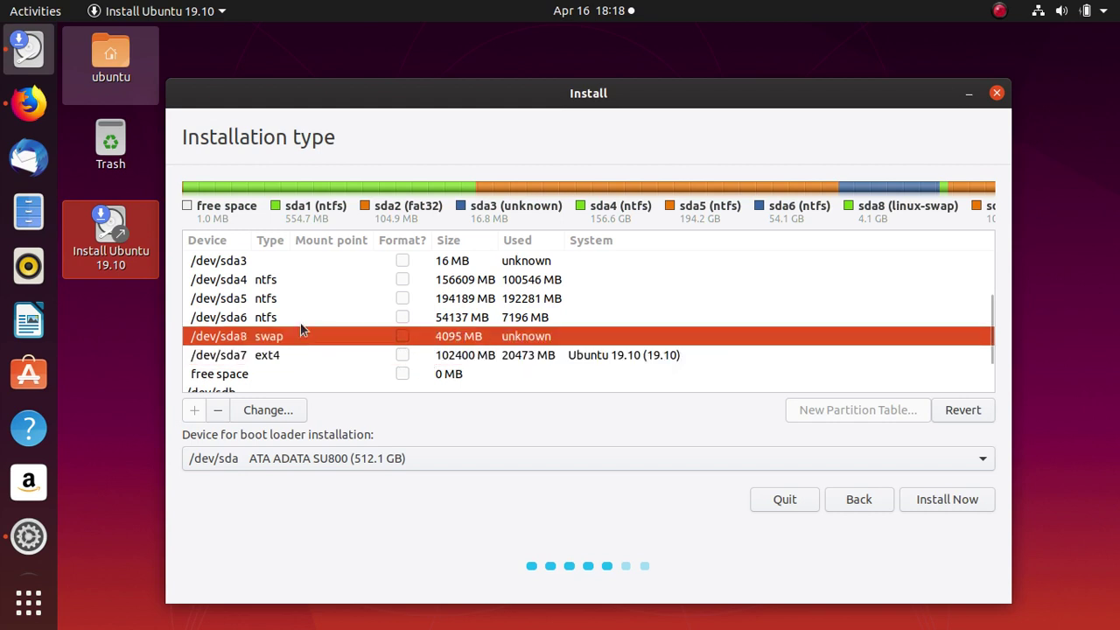
{"action": "left_click", "coordinate": [216, 411]}
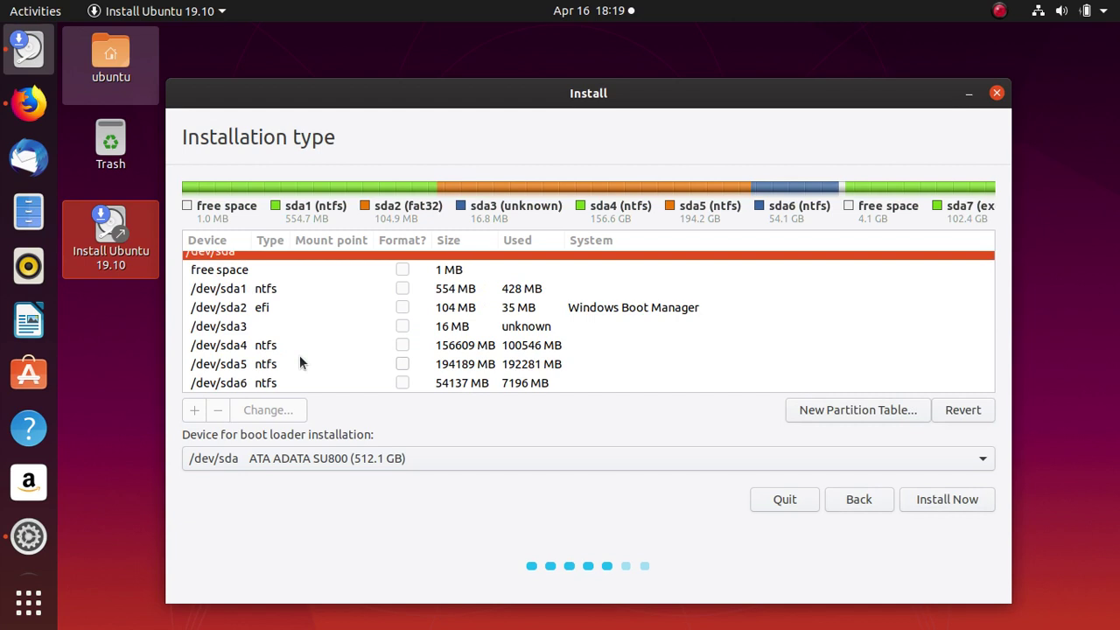
{"action": "scroll", "coordinate": [299, 361], "scroll_direction": "down", "scroll_amount": 2}
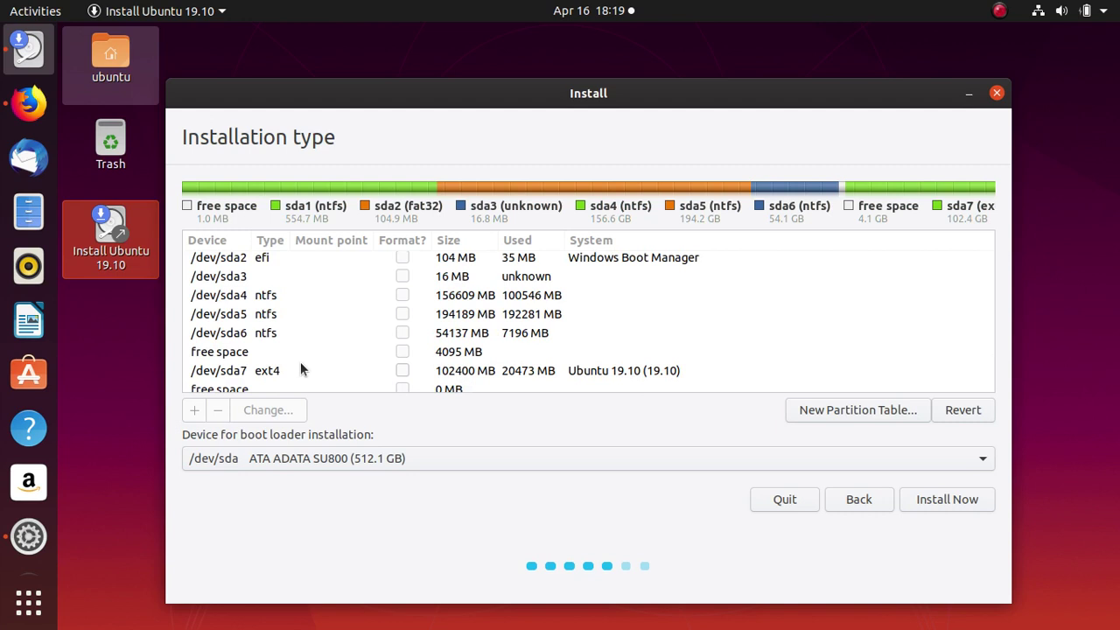
{"action": "scroll", "coordinate": [300, 369], "scroll_direction": "down", "scroll_amount": 3}
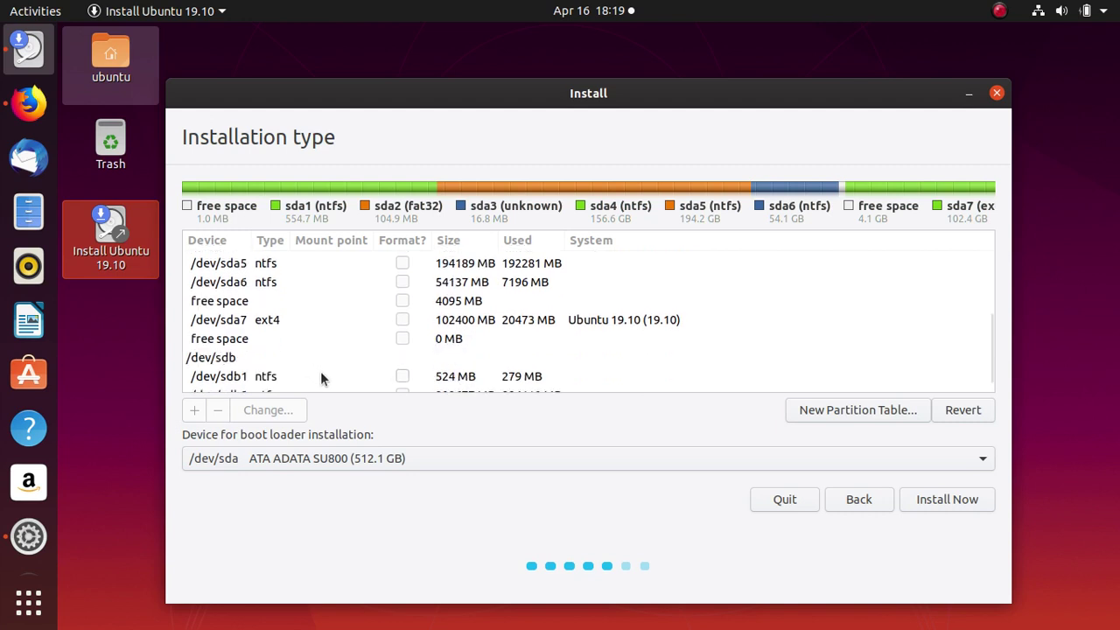
{"action": "left_click", "coordinate": [338, 304]}
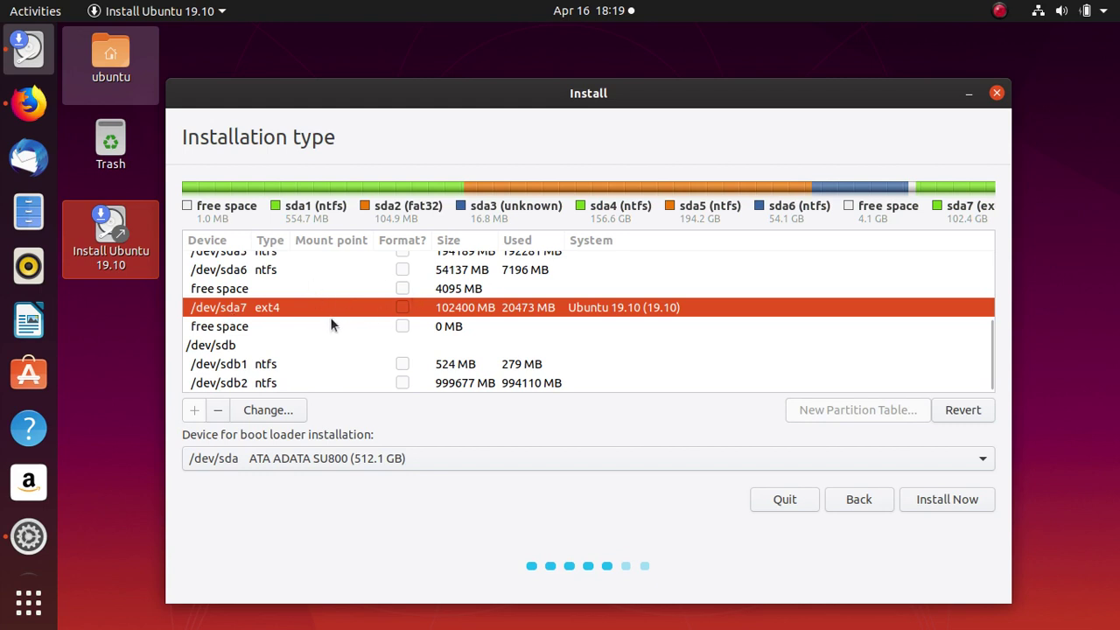
{"action": "left_click", "coordinate": [220, 413]}
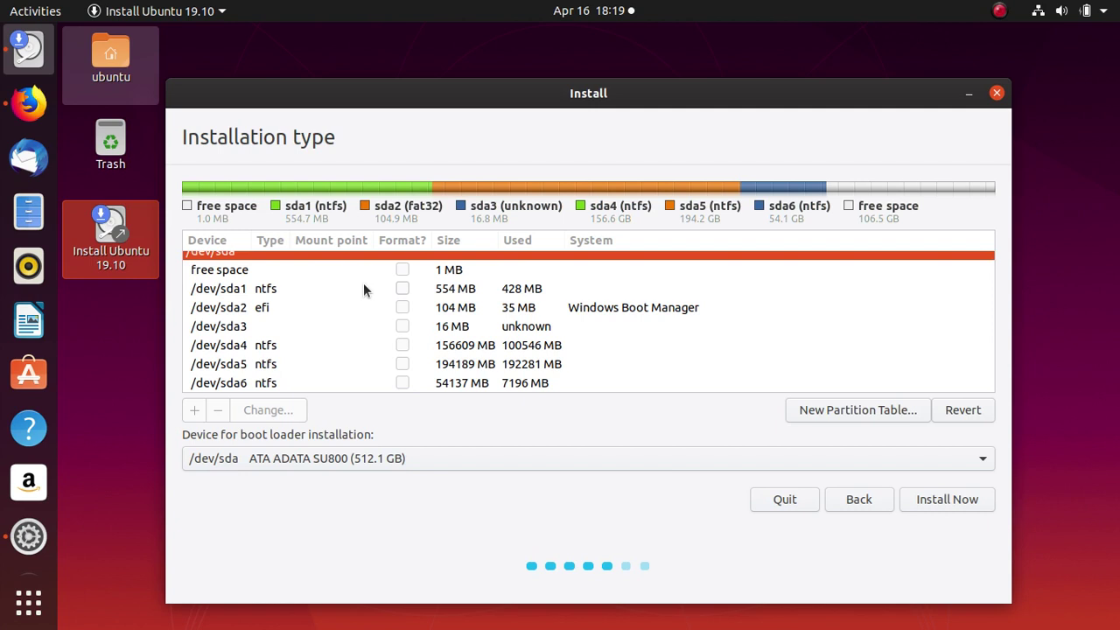
Start a new partition in the free space following /dev/sda6 and set its size to 4096 MB.
{"action": "scroll", "coordinate": [364, 289], "scroll_direction": "down", "scroll_amount": 3}
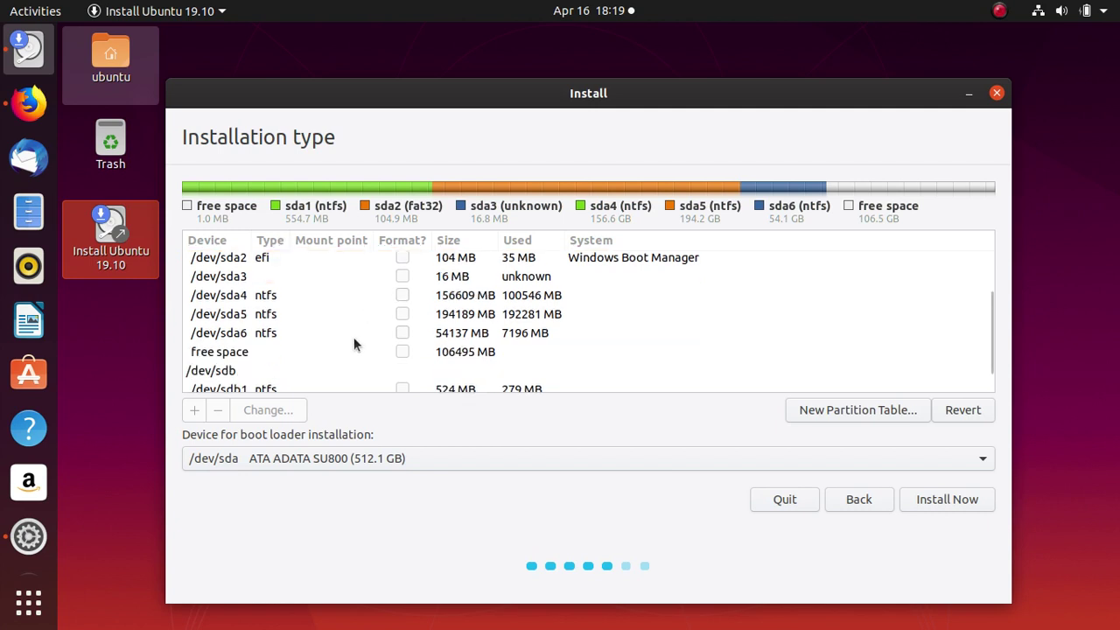
{"action": "scroll", "coordinate": [352, 337], "scroll_direction": "up", "scroll_amount": 3}
{"action": "scroll", "coordinate": [242, 345], "scroll_direction": "down", "scroll_amount": 3}
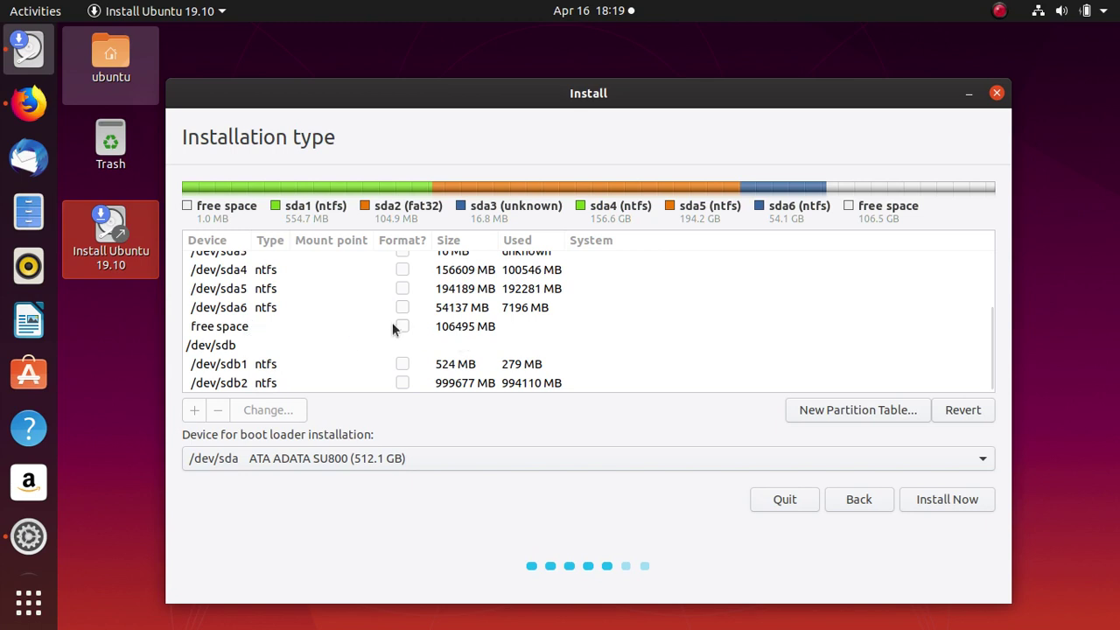
{"action": "left_click", "coordinate": [218, 326]}
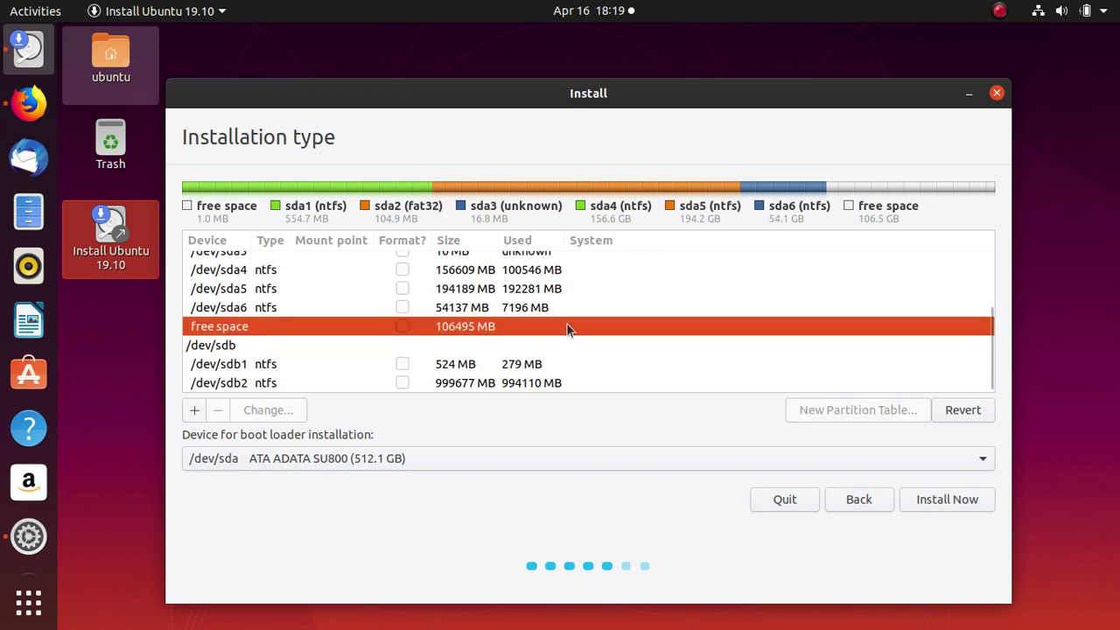
{"action": "scroll", "coordinate": [446, 262], "scroll_direction": "up", "scroll_amount": 4}
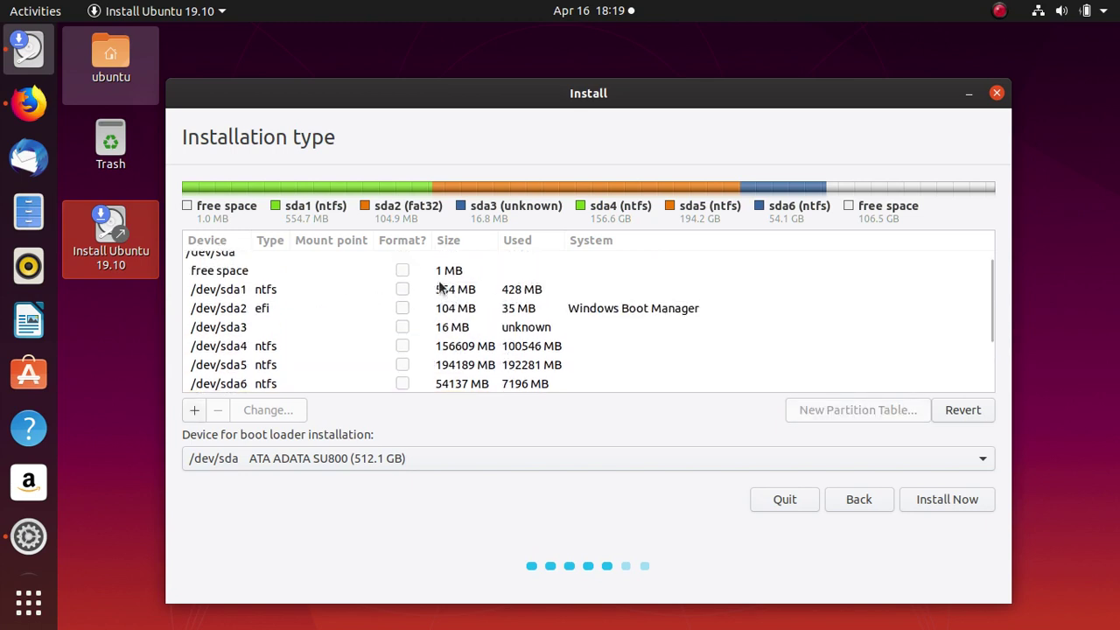
{"action": "scroll", "coordinate": [385, 344], "scroll_direction": "down", "scroll_amount": 1}
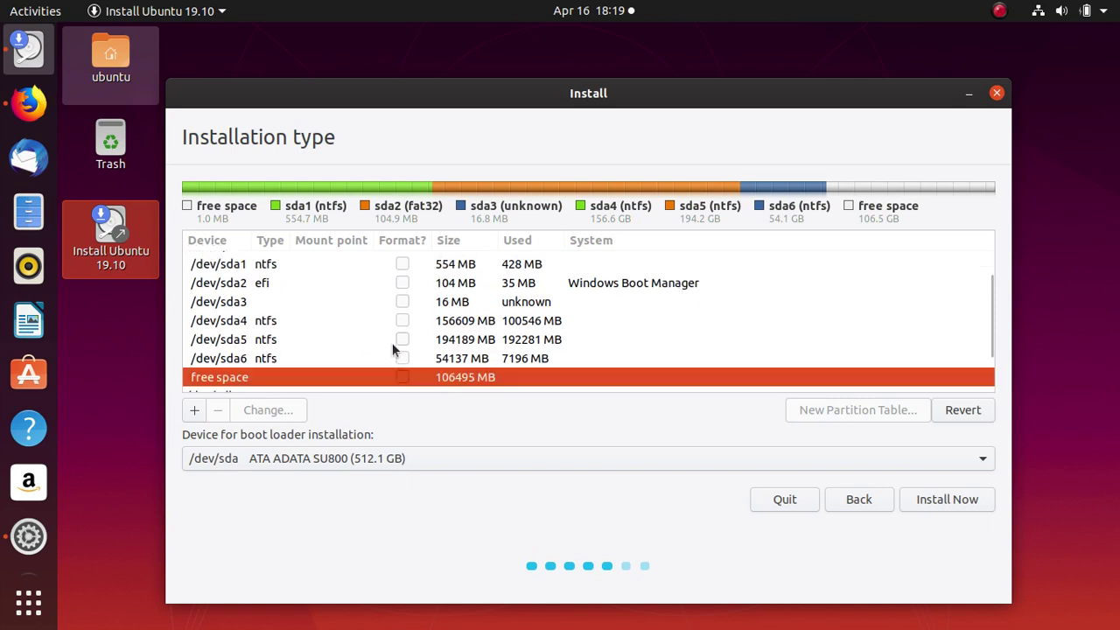
{"action": "scroll", "coordinate": [297, 329], "scroll_direction": "down", "scroll_amount": 3}
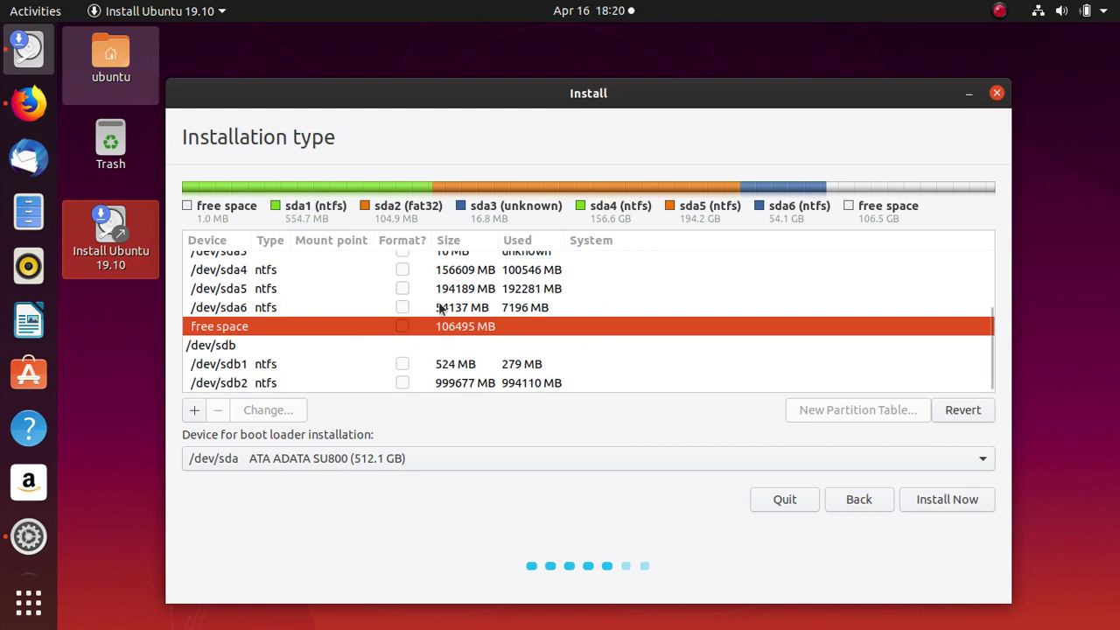
{"action": "left_click", "coordinate": [197, 408]}
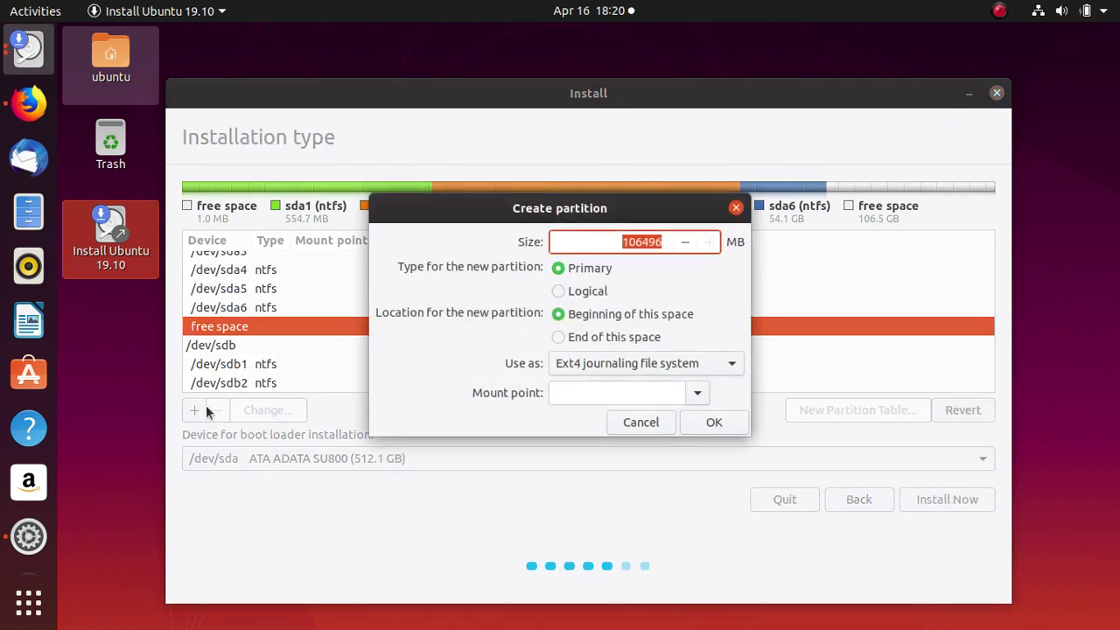
{"action": "left_click", "coordinate": [626, 245]}
{"action": "key", "text": "Right"}
{"action": "key", "text": "Right"}
{"action": "key", "text": "Right"}
{"action": "key", "text": "BackSpace"}
{"action": "key", "text": "BackSpace"}
{"action": "key", "text": "BackSpace"}
{"action": "key", "text": "BackSpace"}
{"action": "key", "text": "BackSpace"}
{"action": "type", "text": "4096"}
Place the new partition at the end of the space, use it as swap area, and create it.
{"action": "left_click", "coordinate": [561, 338]}
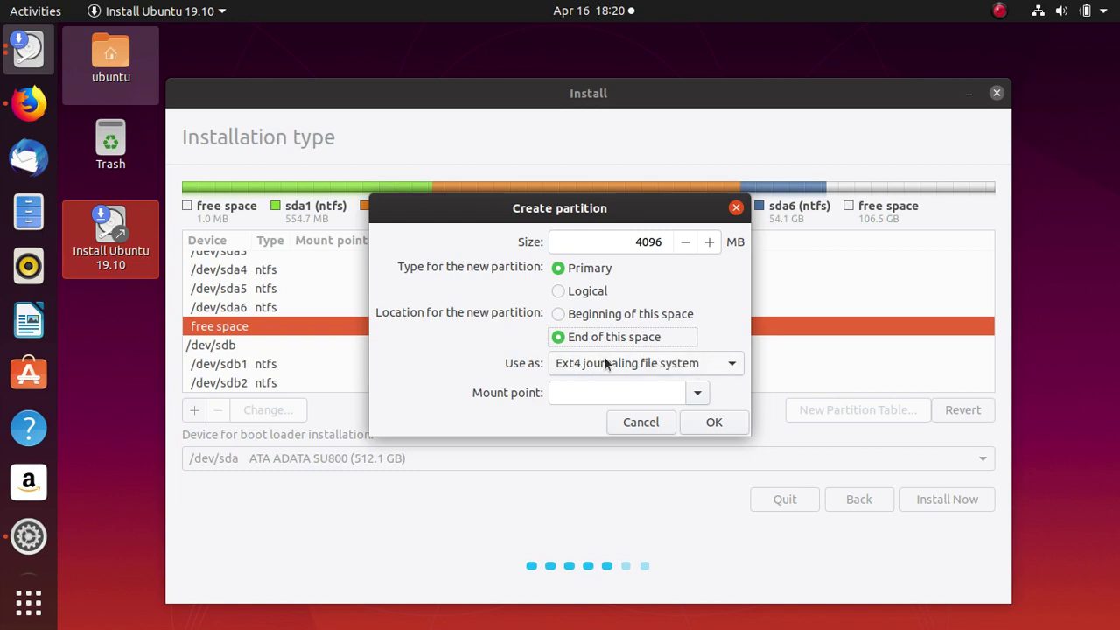
{"action": "left_click", "coordinate": [637, 369]}
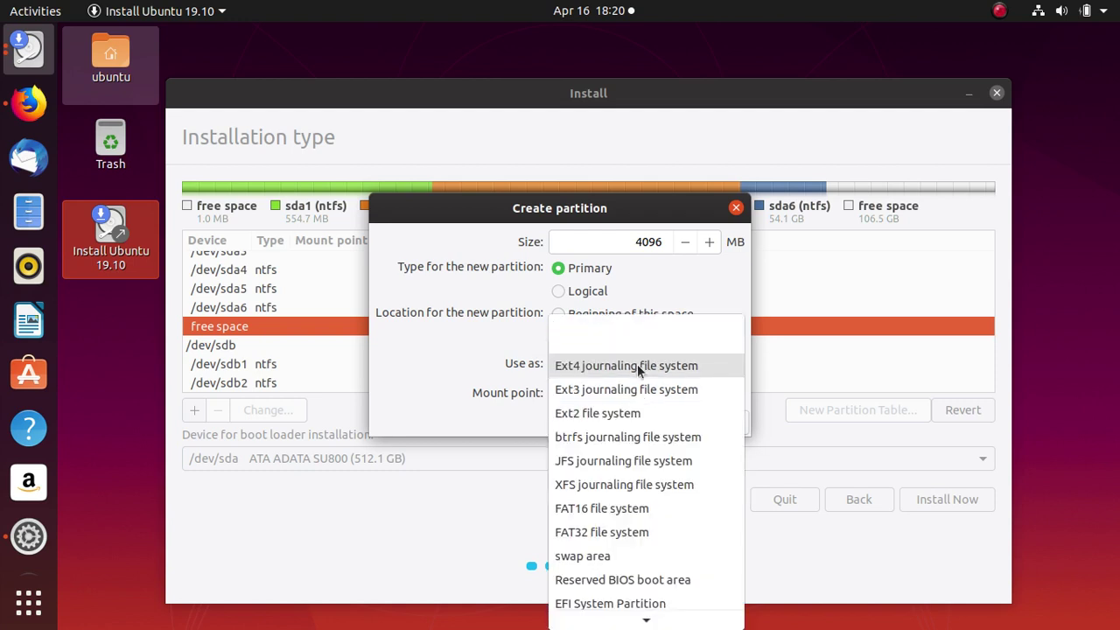
{"action": "scroll", "coordinate": [630, 560], "scroll_direction": "down", "scroll_amount": 1}
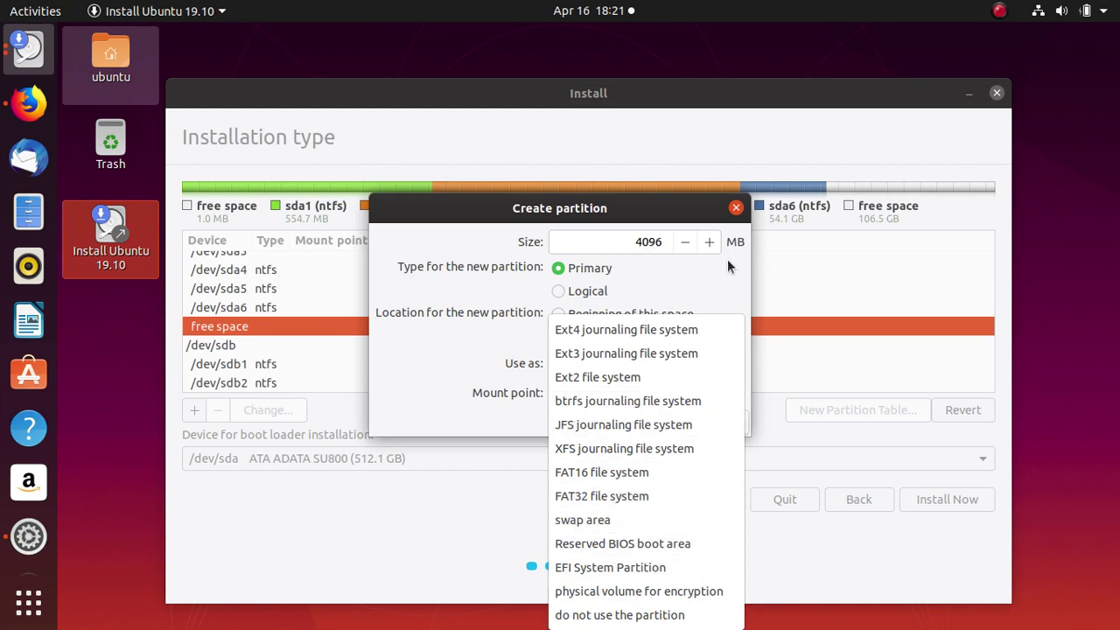
{"action": "left_click", "coordinate": [584, 519]}
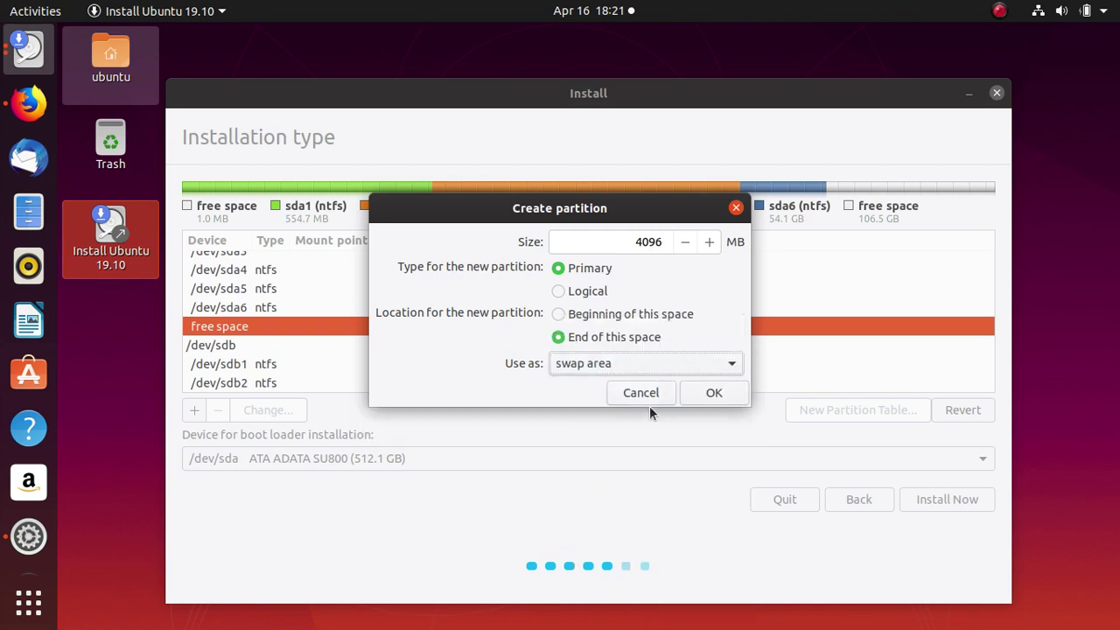
{"action": "left_click", "coordinate": [712, 395]}
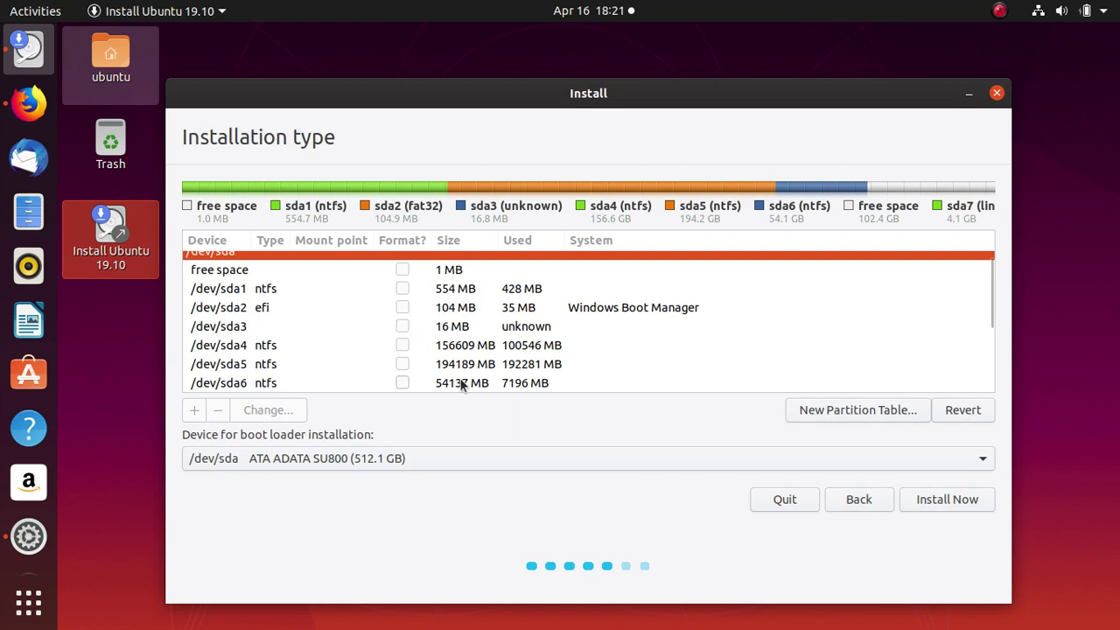
Create a primary Ext4 journaling partition with mount point / in the free space between /dev/sda6 and the swap partition.
{"action": "scroll", "coordinate": [462, 385], "scroll_direction": "down", "scroll_amount": 3}
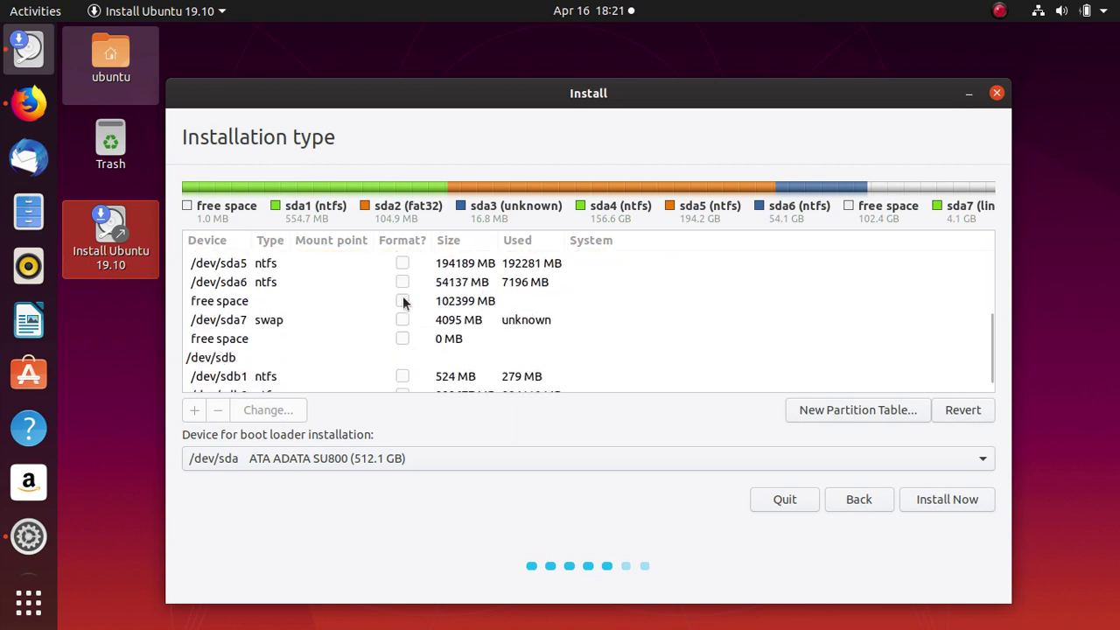
{"action": "left_click", "coordinate": [349, 302]}
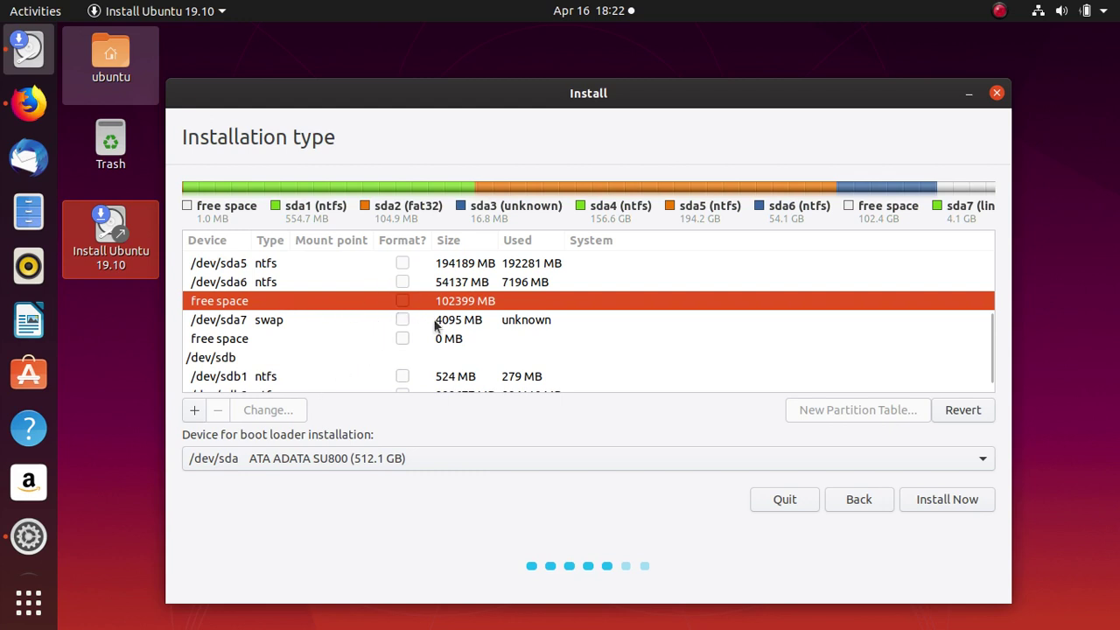
{"action": "left_click", "coordinate": [194, 410]}
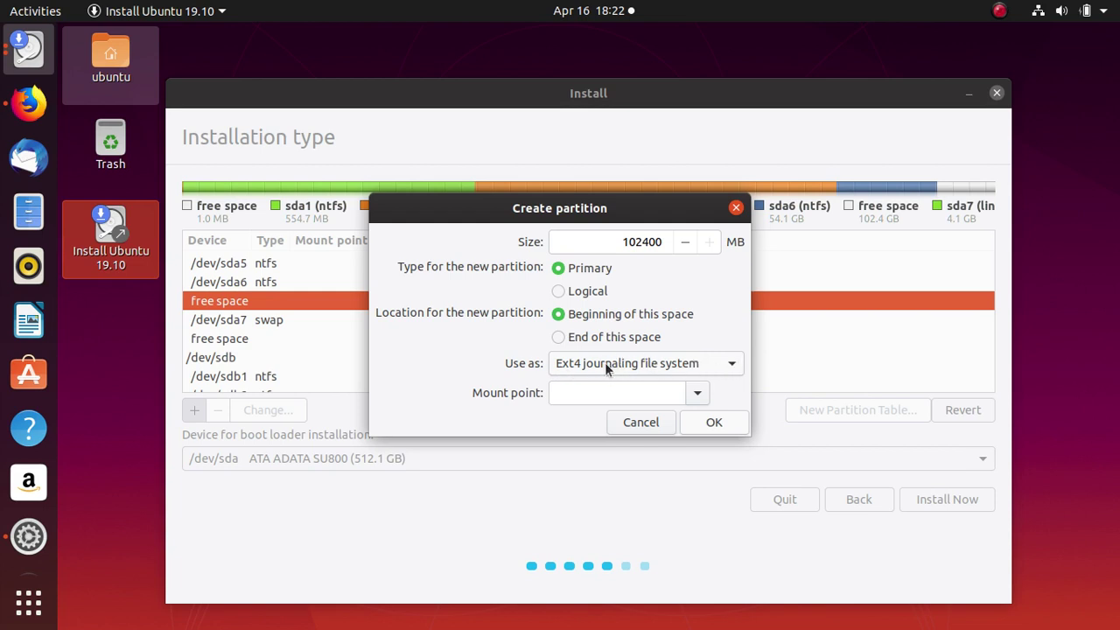
{"action": "left_click", "coordinate": [696, 363]}
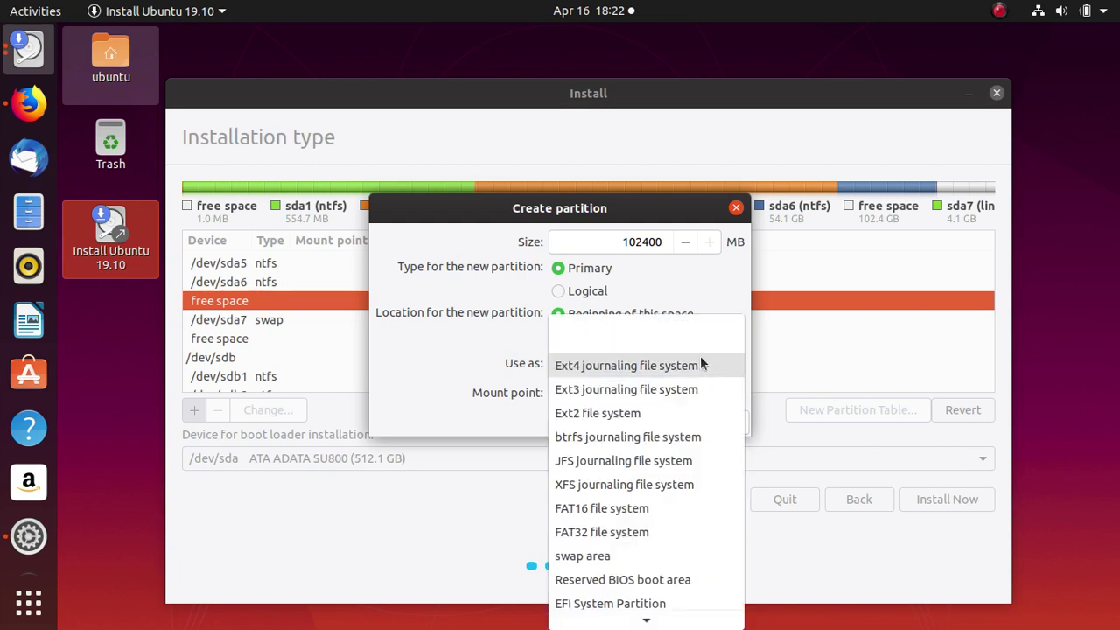
{"action": "left_click", "coordinate": [629, 368]}
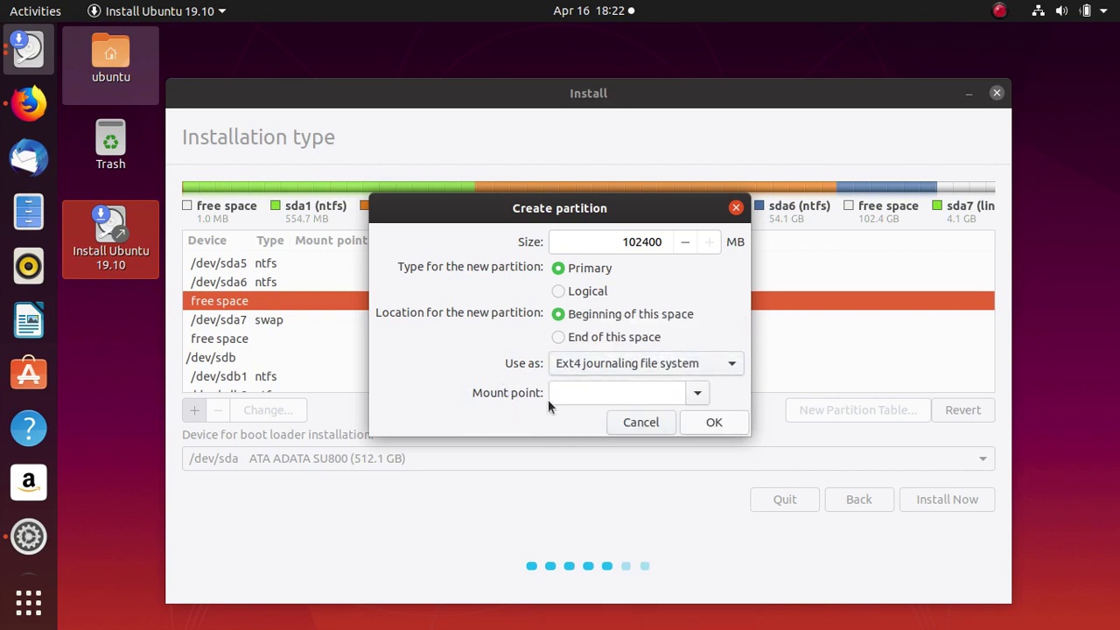
{"action": "left_click", "coordinate": [698, 393]}
{"action": "left_click", "coordinate": [588, 424]}
{"action": "left_click", "coordinate": [695, 393]}
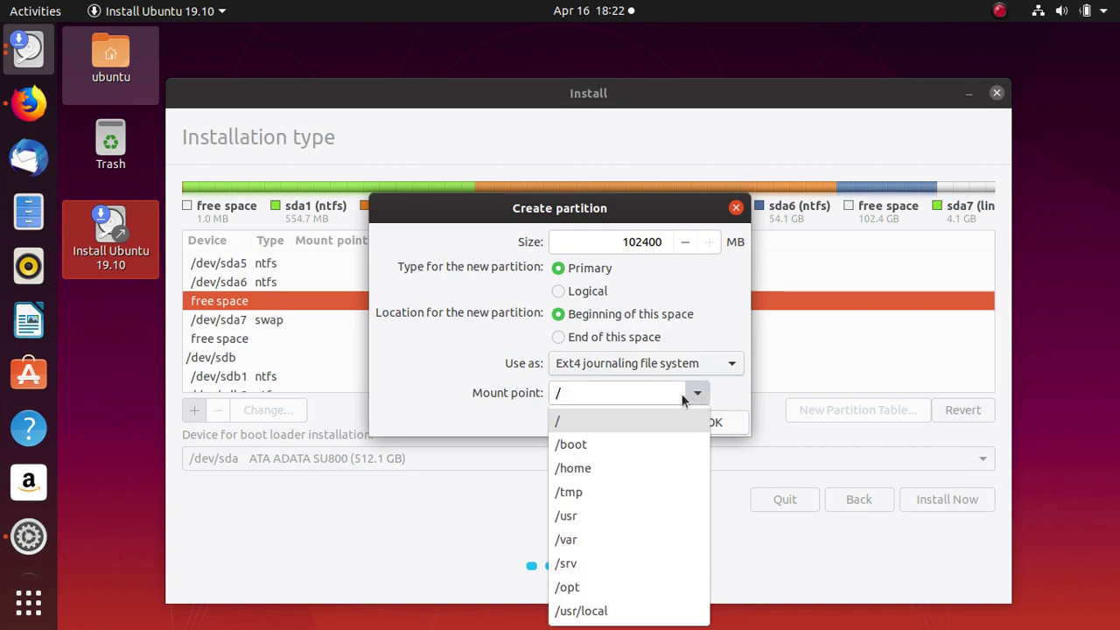
{"action": "left_click", "coordinate": [584, 432]}
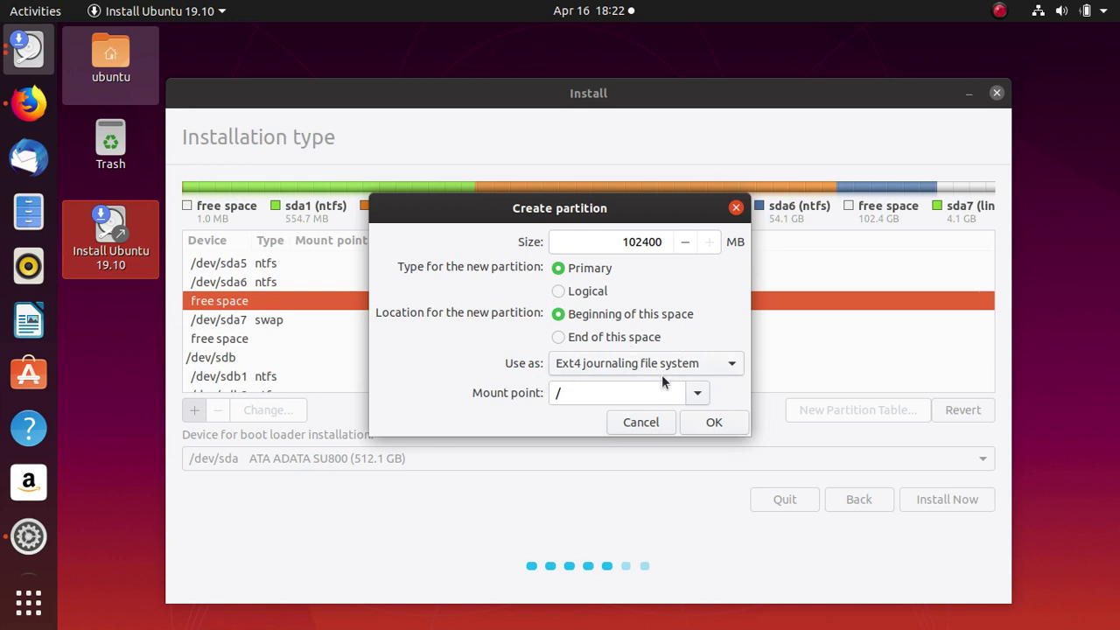
{"action": "left_click", "coordinate": [714, 422]}
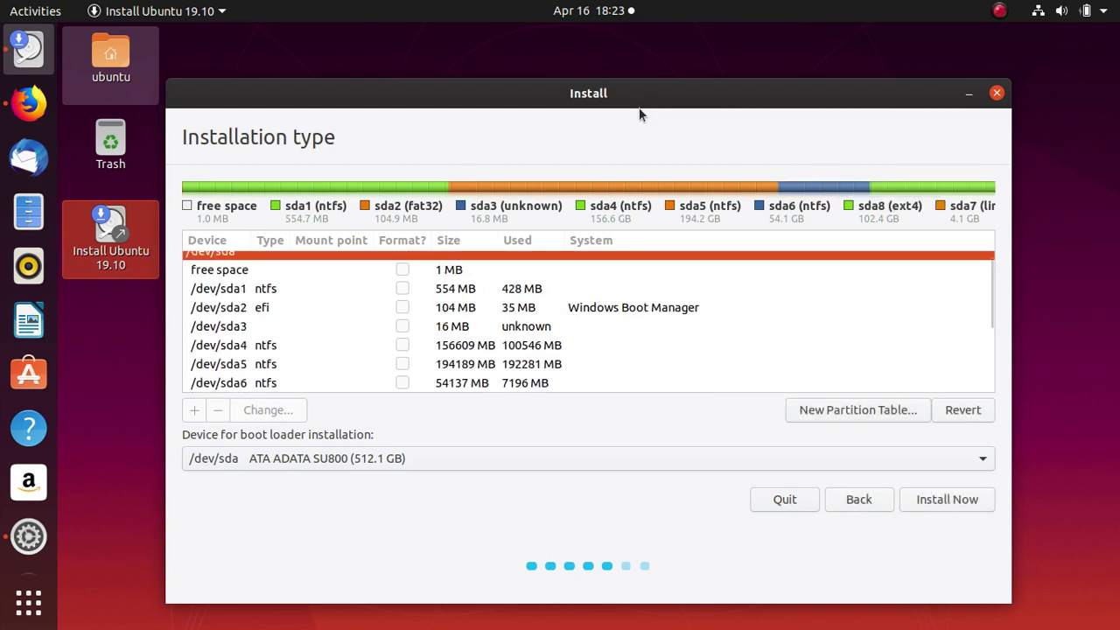
Review the new ext4 and swap partitions, then start the installation and write the changes to the disks.
{"action": "scroll", "coordinate": [560, 342], "scroll_direction": "down", "scroll_amount": 5}
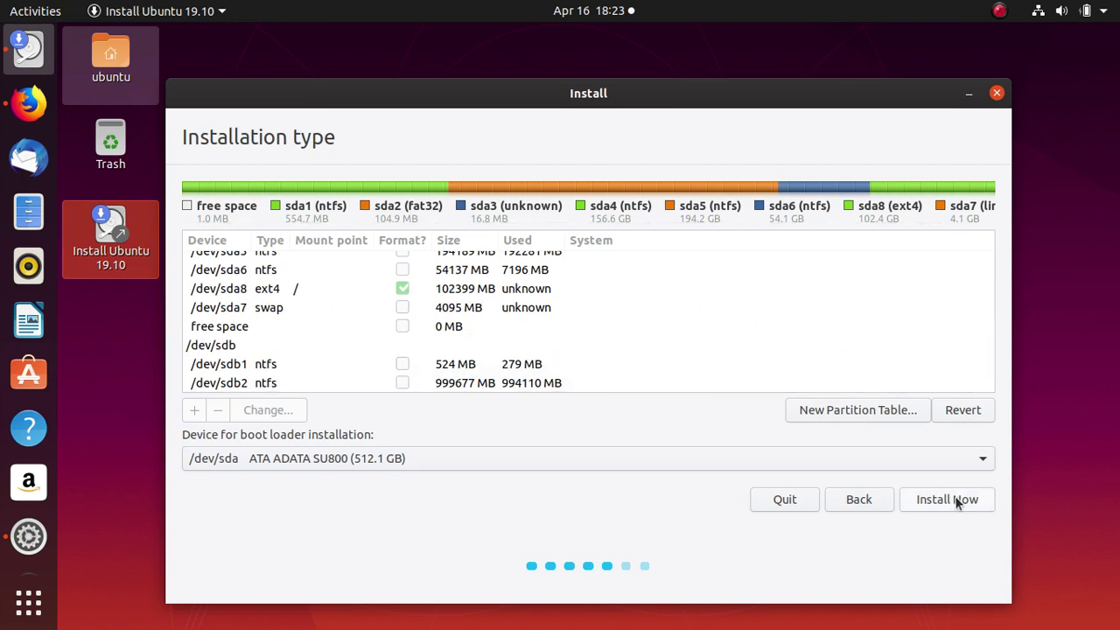
{"action": "scroll", "coordinate": [438, 315], "scroll_direction": "up", "scroll_amount": 2}
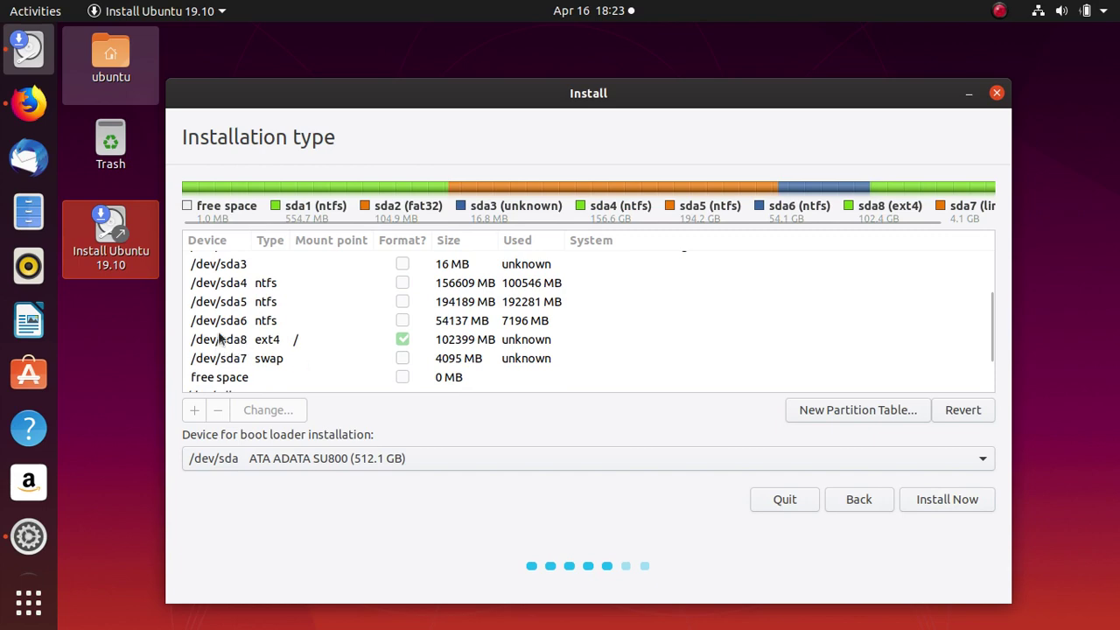
{"action": "left_click", "coordinate": [943, 498]}
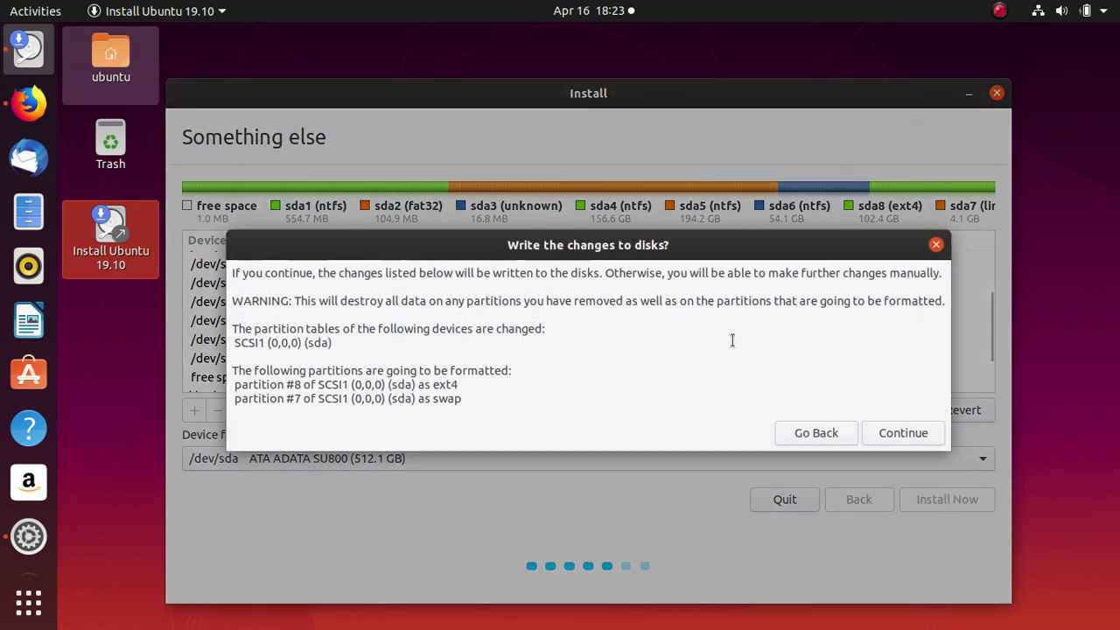
{"action": "left_click", "coordinate": [898, 437]}
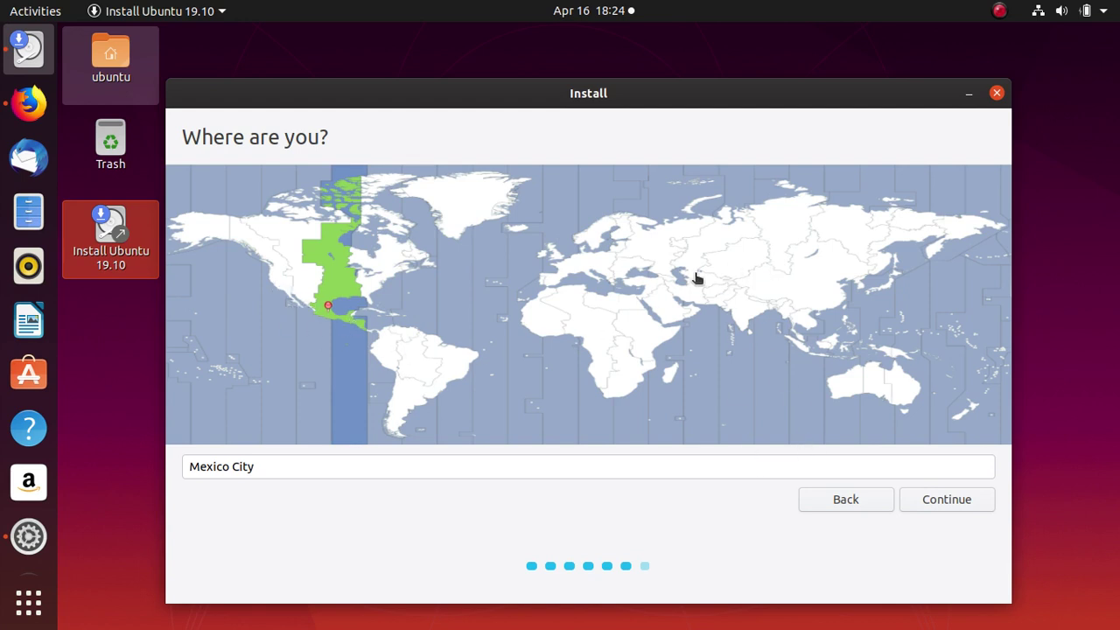
Accept Mexico City as the location, then fill in the user's name and set the computer's name to usrx.
{"action": "left_click", "coordinate": [942, 500]}
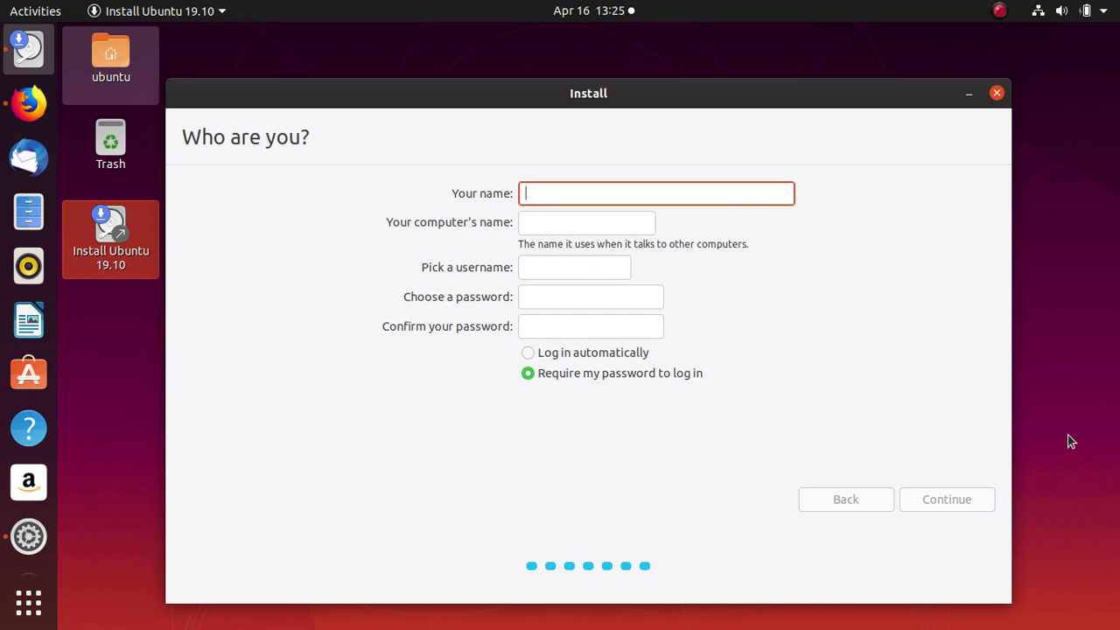
{"action": "type", "text": "usrx"}
{"action": "key", "text": "Tab"}
{"action": "type", "text": "usrx"}
{"action": "key", "text": "Tab"}
{"action": "key", "text": "Tab"}
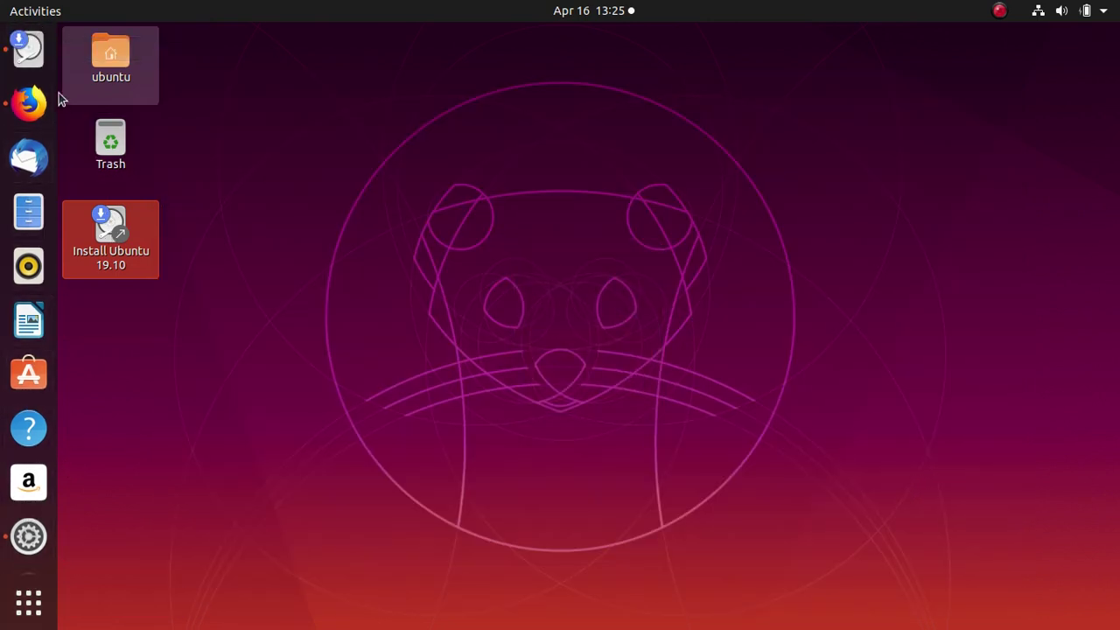
{"action": "left_click", "coordinate": [33, 45]}
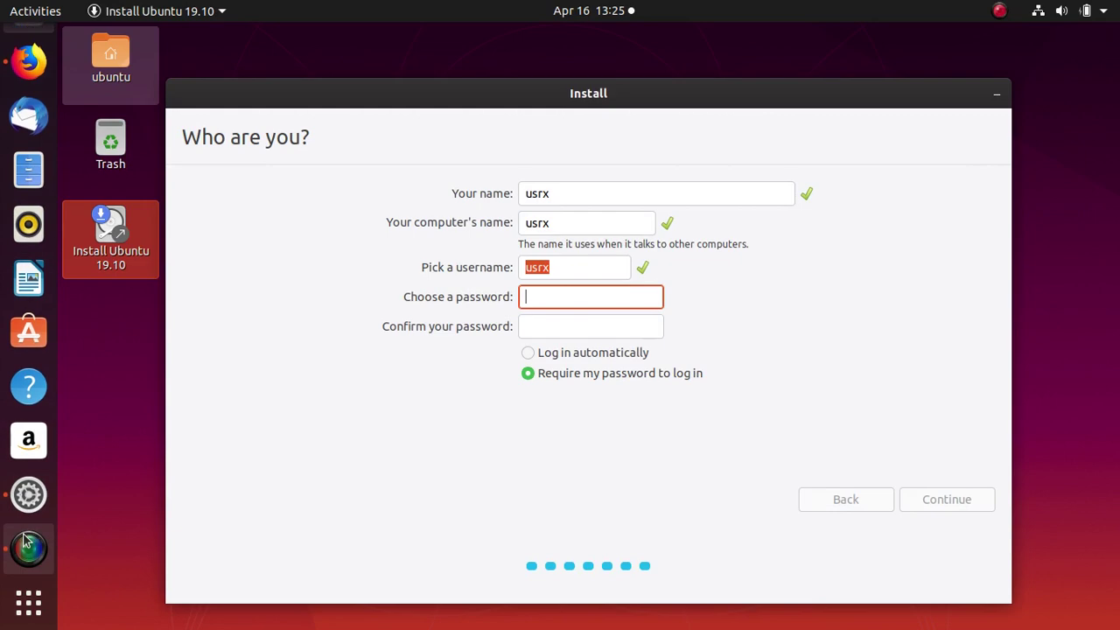
{"action": "left_click", "coordinate": [27, 544]}
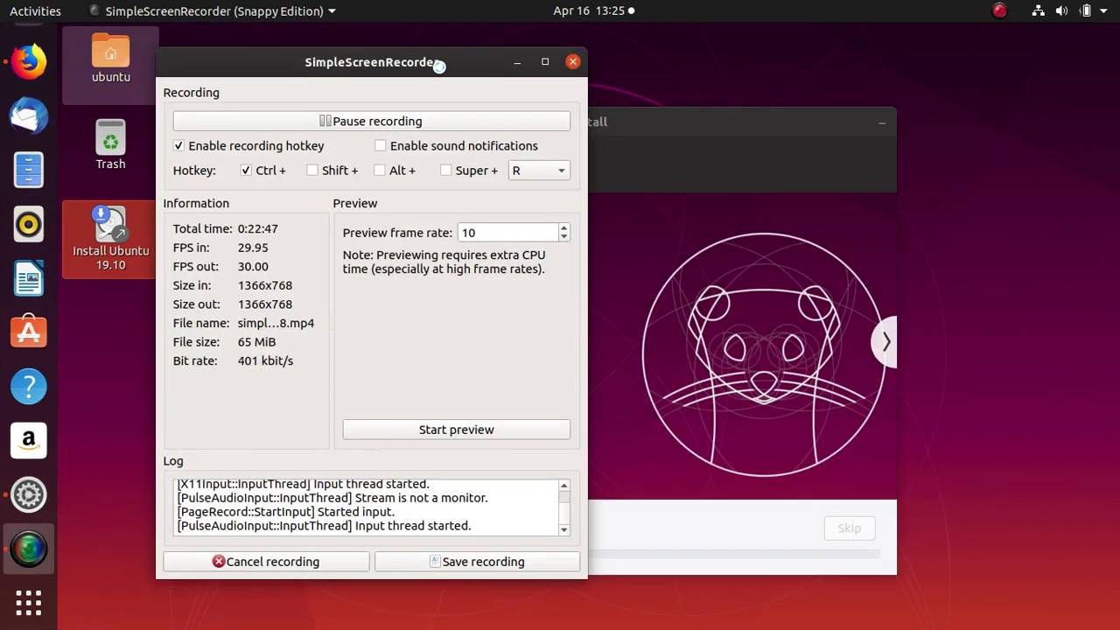
{"action": "left_click_drag", "start_coordinate": [440, 66], "coordinate": [416, 71]}
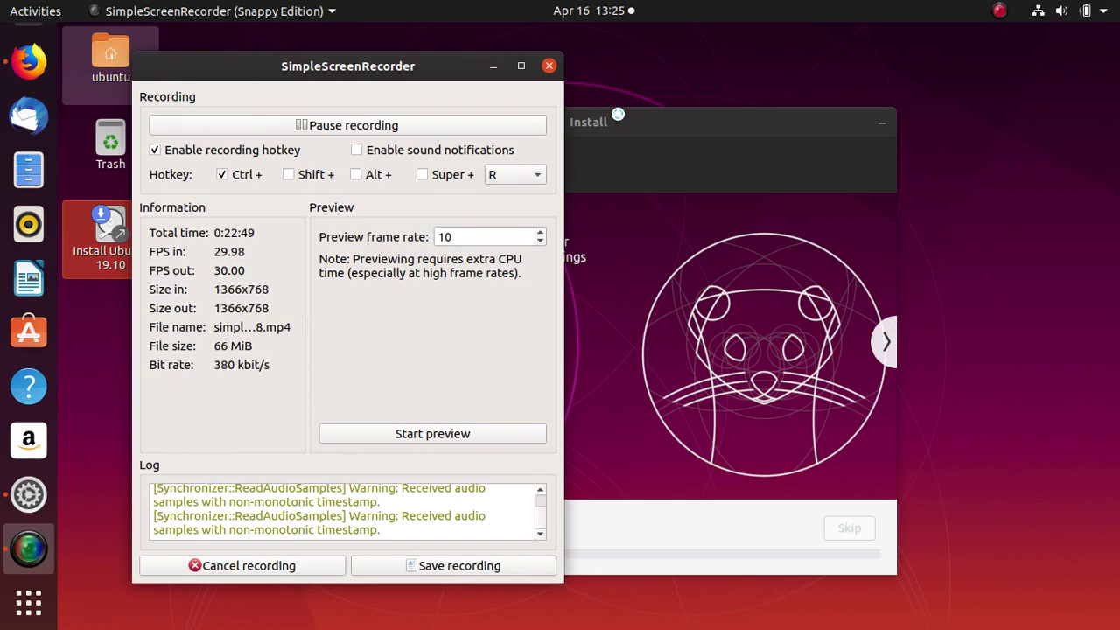
{"action": "left_click_drag", "start_coordinate": [447, 68], "coordinate": [939, 75]}
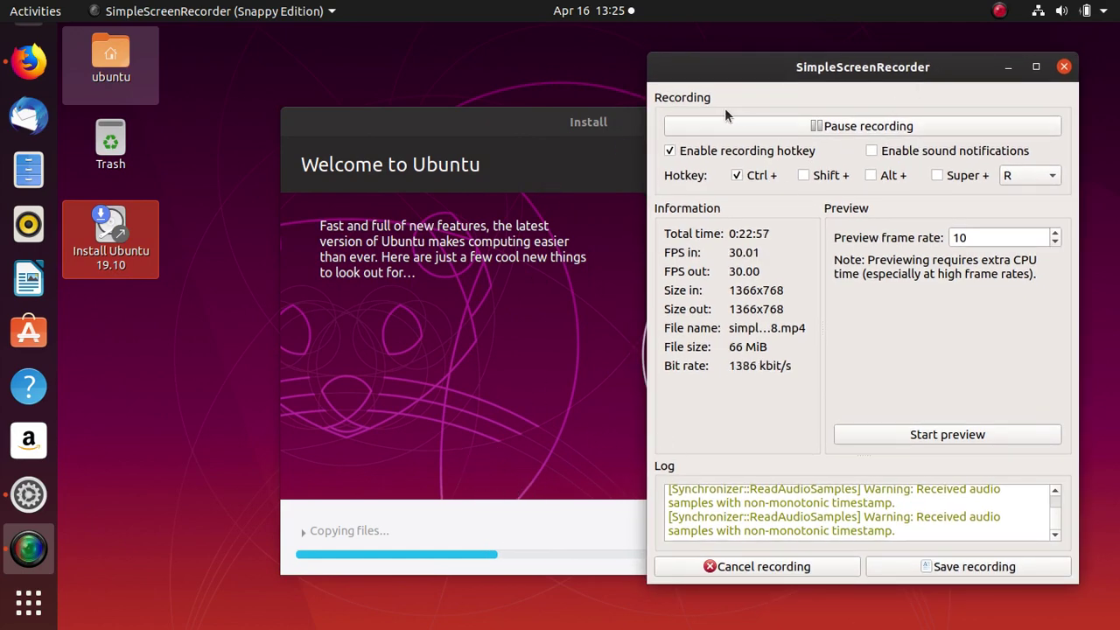
{"action": "left_click_drag", "start_coordinate": [844, 66], "coordinate": [732, 36]}
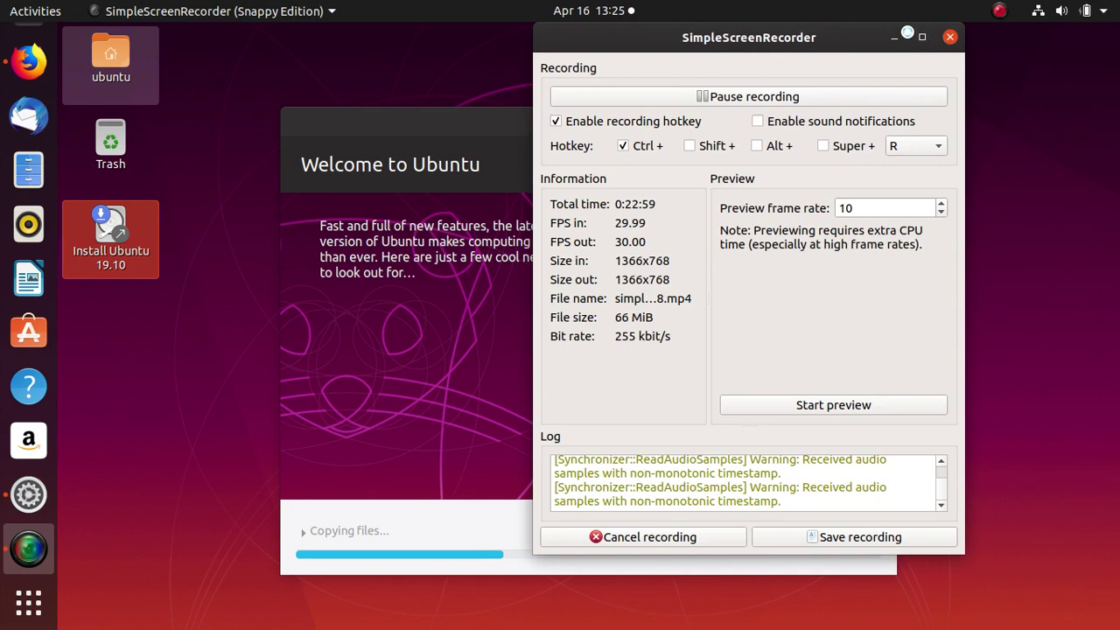
{"action": "left_click_drag", "start_coordinate": [862, 36], "coordinate": [629, 46]}
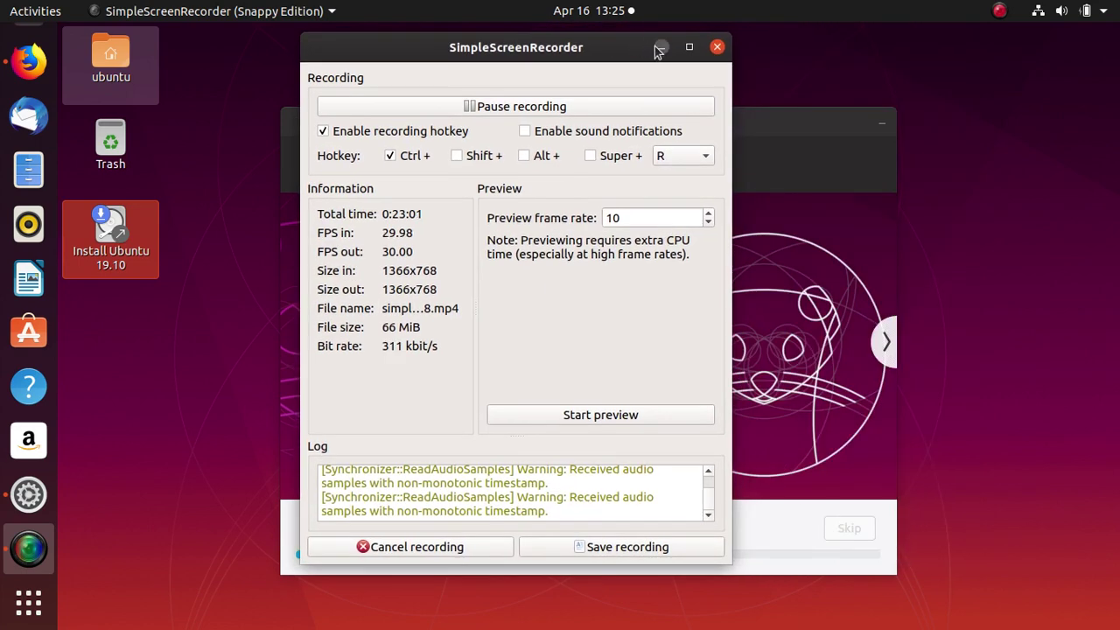
{"action": "left_click", "coordinate": [661, 47]}
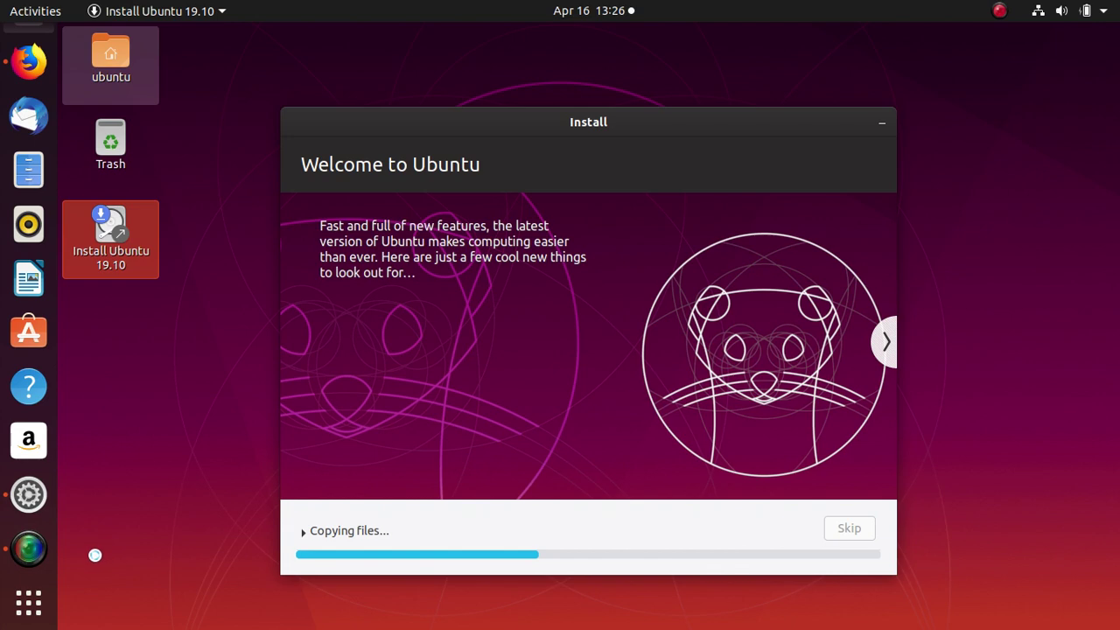
{"action": "left_click", "coordinate": [29, 548]}
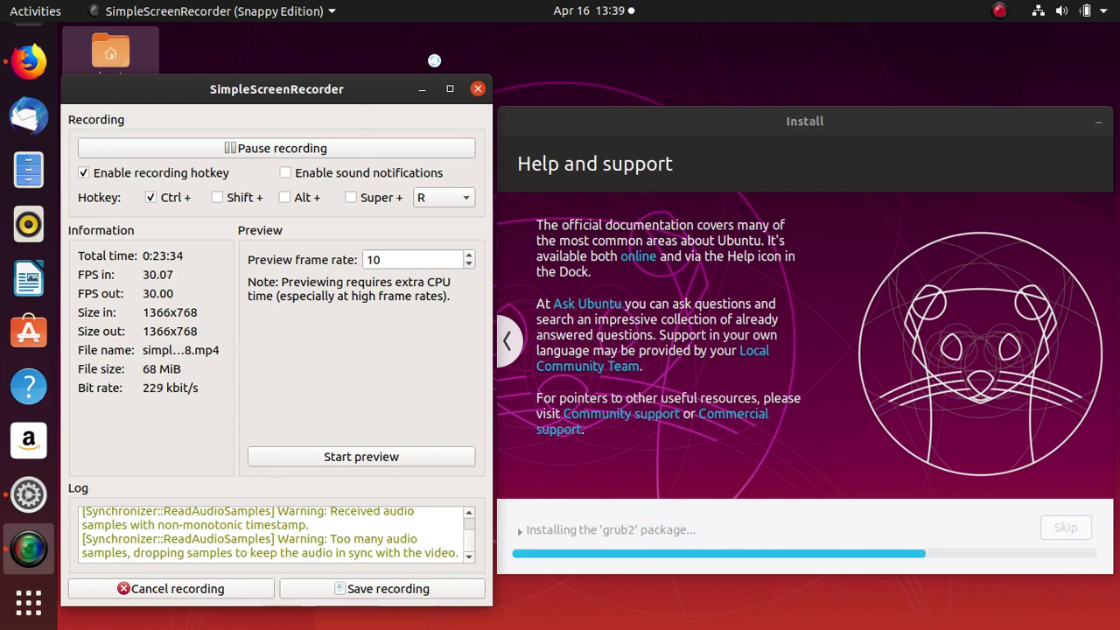
Switch to Firefox and close the Rufus page and all other open pages, keeping only a new blank tab.
{"action": "left_click", "coordinate": [29, 69]}
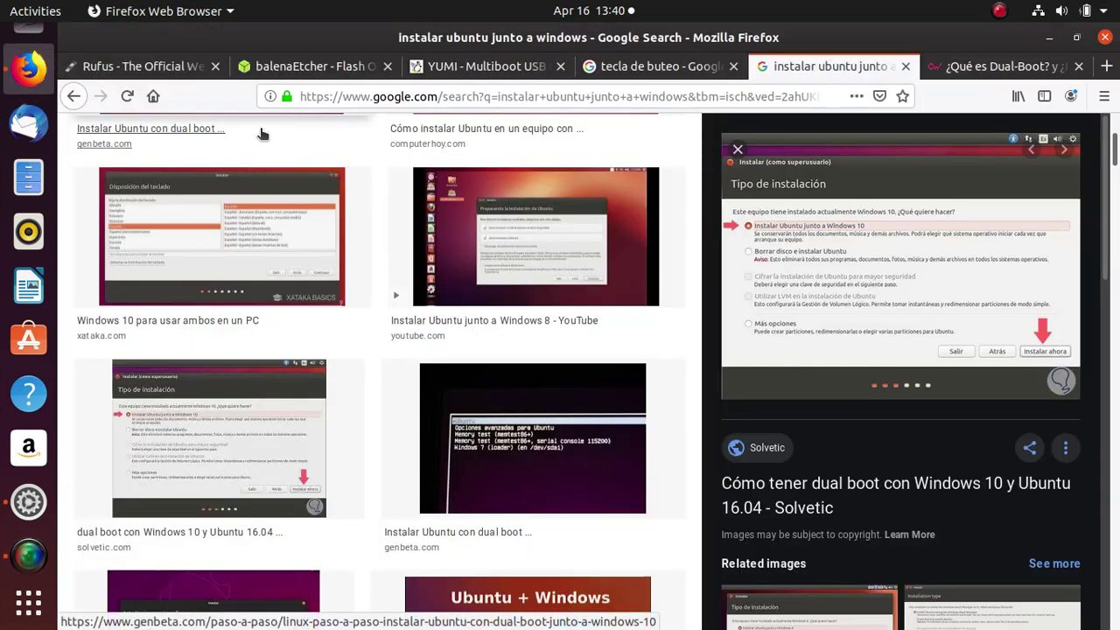
{"action": "left_click", "coordinate": [187, 70]}
{"action": "right_click", "coordinate": [187, 73]}
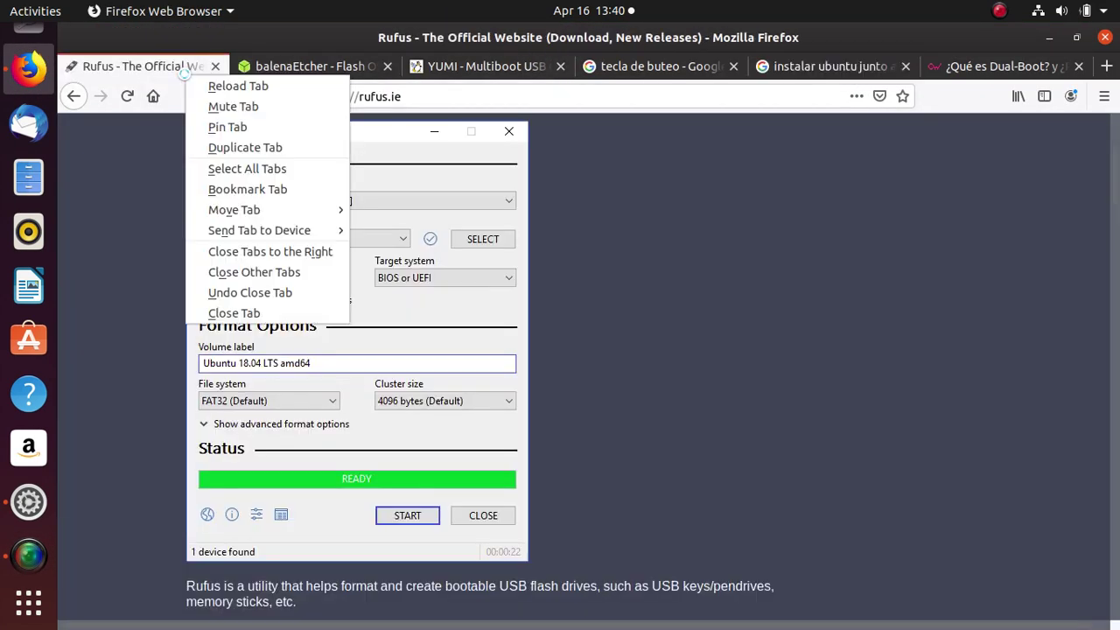
{"action": "left_click", "coordinate": [311, 251]}
{"action": "left_click", "coordinate": [255, 67]}
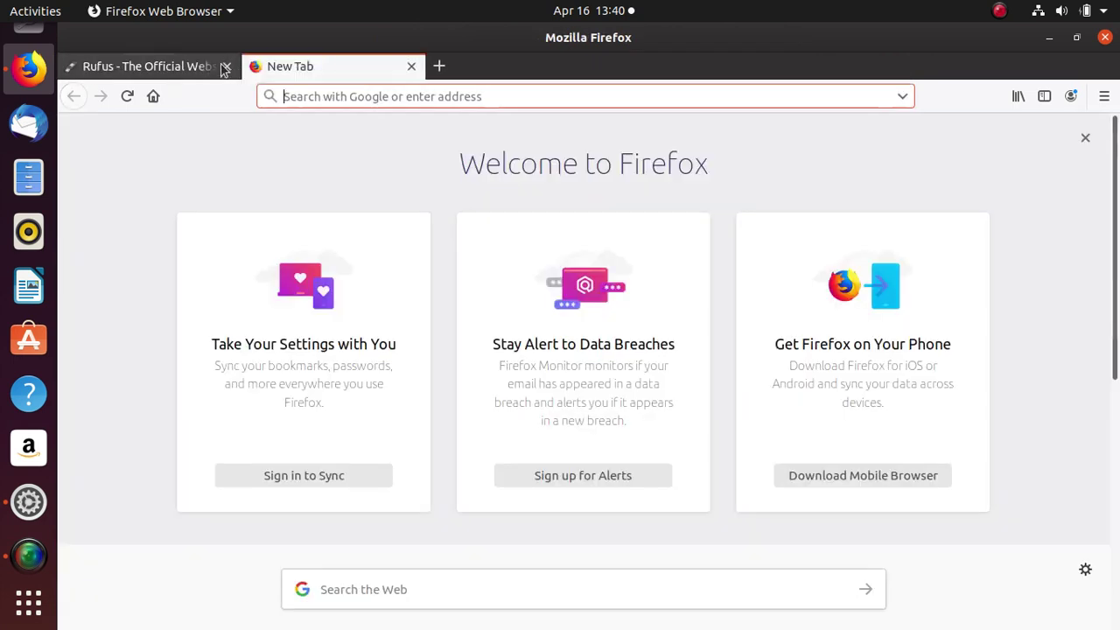
{"action": "left_click", "coordinate": [226, 66]}
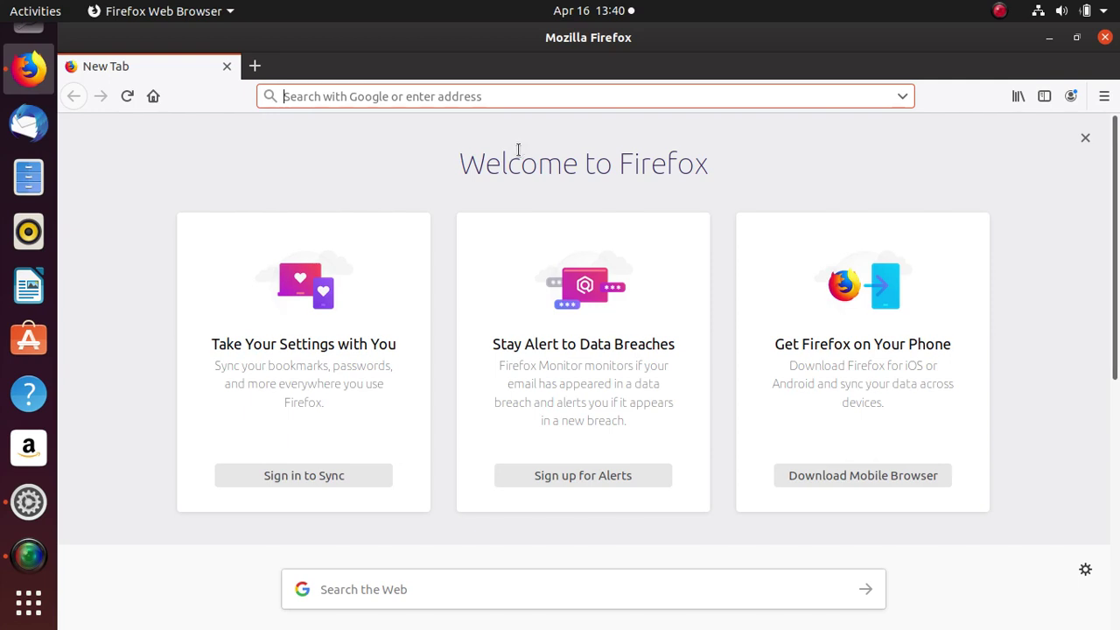
Open the ubuntu.com website.
{"action": "left_click", "coordinate": [485, 97]}
{"action": "type", "text": "ubnutu"}
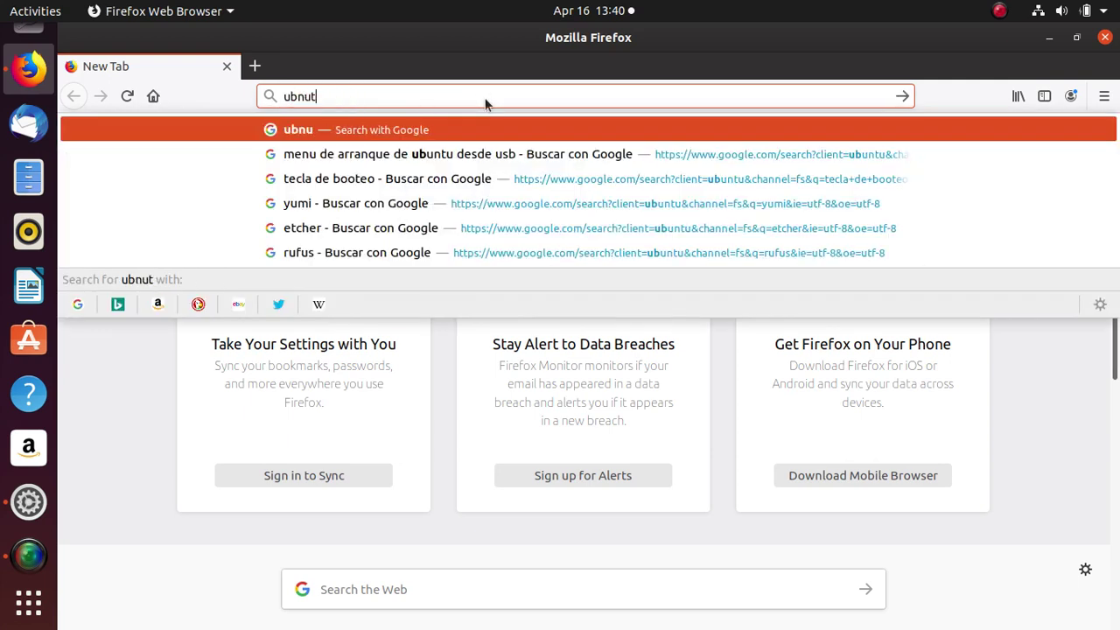
{"action": "key", "text": "BackSpace"}
{"action": "key", "text": "BackSpace"}
{"action": "key", "text": "BackSpace"}
{"action": "key", "text": "BackSpace"}
{"action": "type", "text": "untu.com/"}
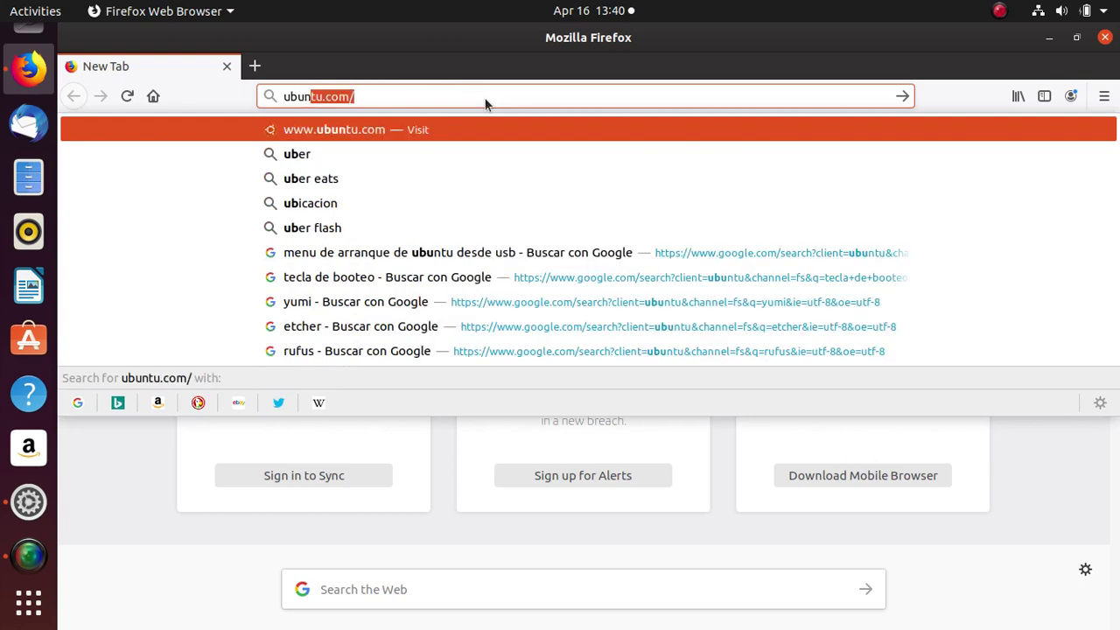
{"action": "key", "text": "Return"}
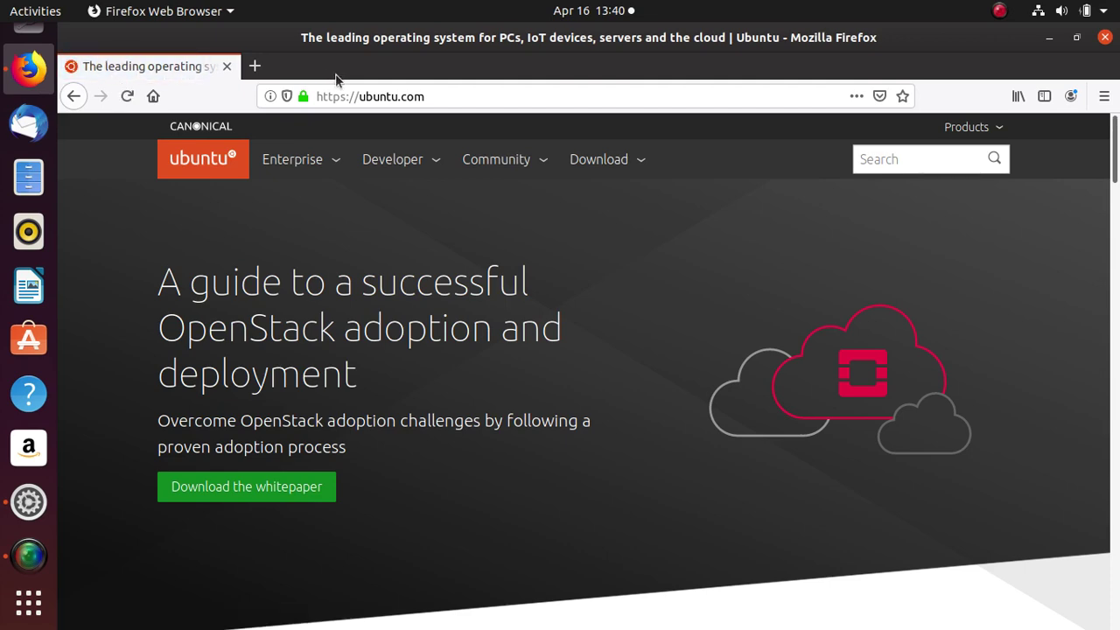
Look through the Ubuntu download options and open the Ubuntu MATE website from the list of Ubuntu flavours.
{"action": "left_click", "coordinate": [648, 167]}
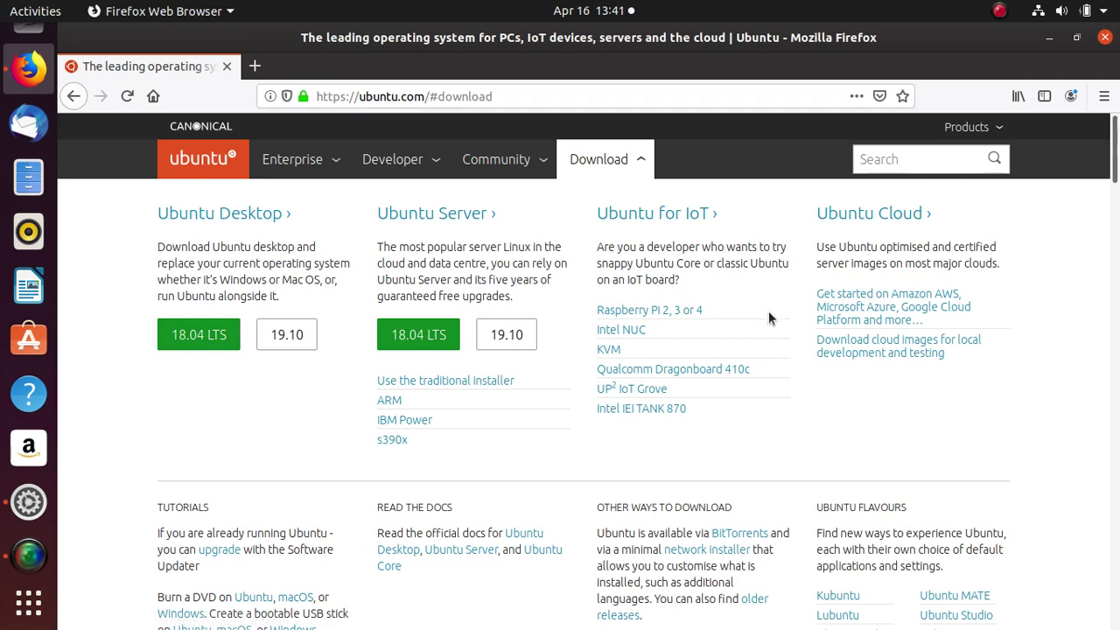
{"action": "scroll", "coordinate": [788, 359], "scroll_direction": "down", "scroll_amount": 5}
{"action": "scroll", "coordinate": [879, 267], "scroll_direction": "up", "scroll_amount": 2}
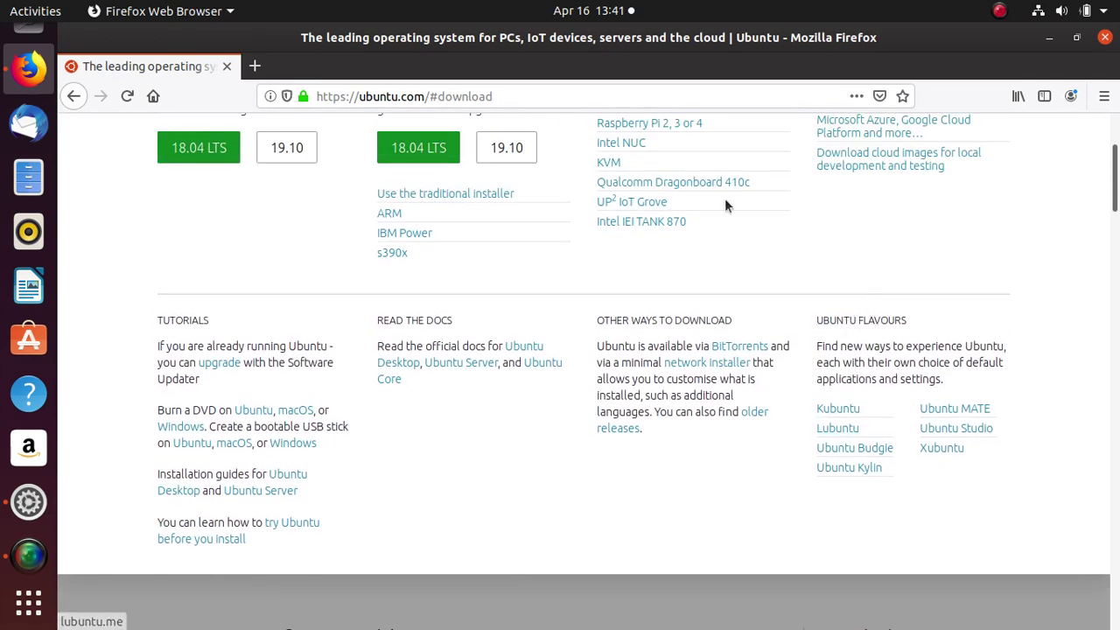
{"action": "left_click", "coordinate": [966, 411]}
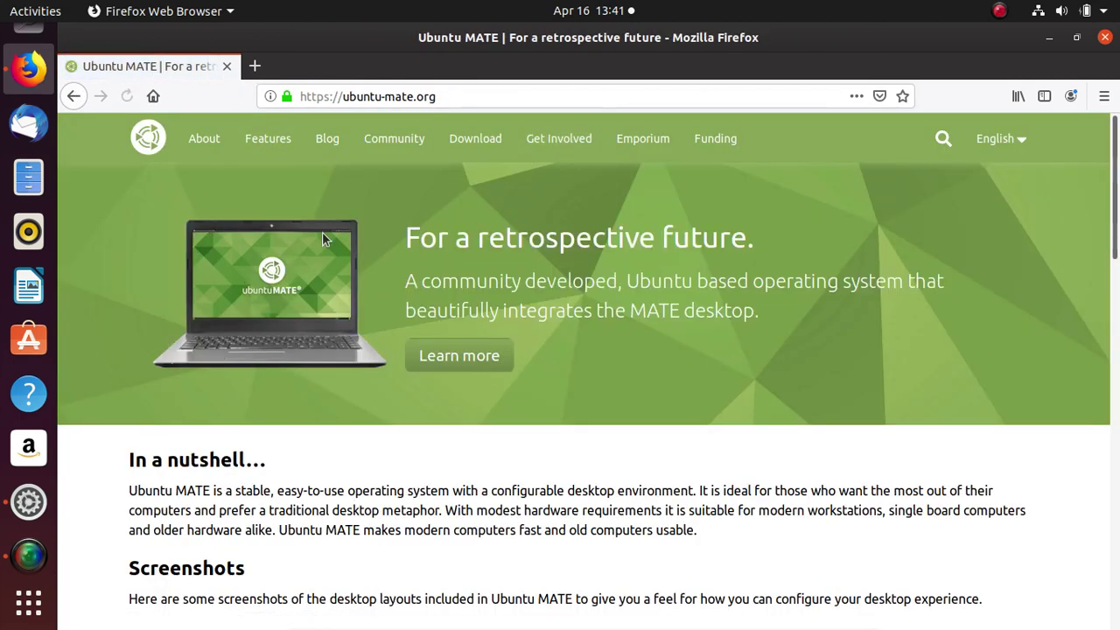
Browse the desktop layout screenshots on the Ubuntu MATE home page and show screenshot 2.
{"action": "scroll", "coordinate": [393, 321], "scroll_direction": "down", "scroll_amount": 5}
{"action": "scroll", "coordinate": [814, 360], "scroll_direction": "up", "scroll_amount": 2}
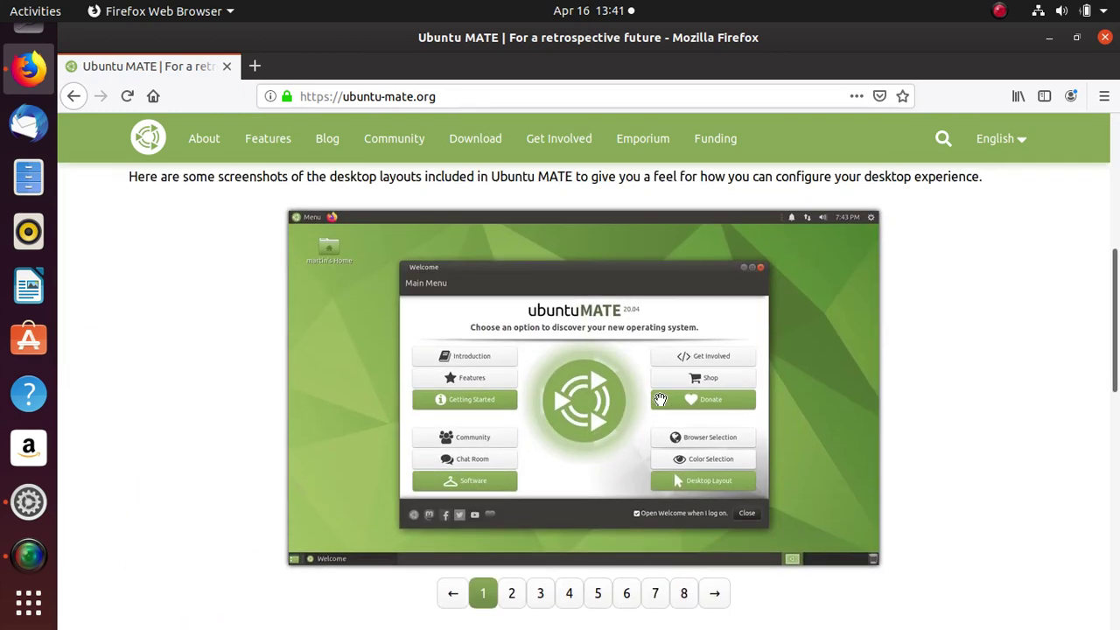
{"action": "scroll", "coordinate": [814, 361], "scroll_direction": "down", "scroll_amount": 2}
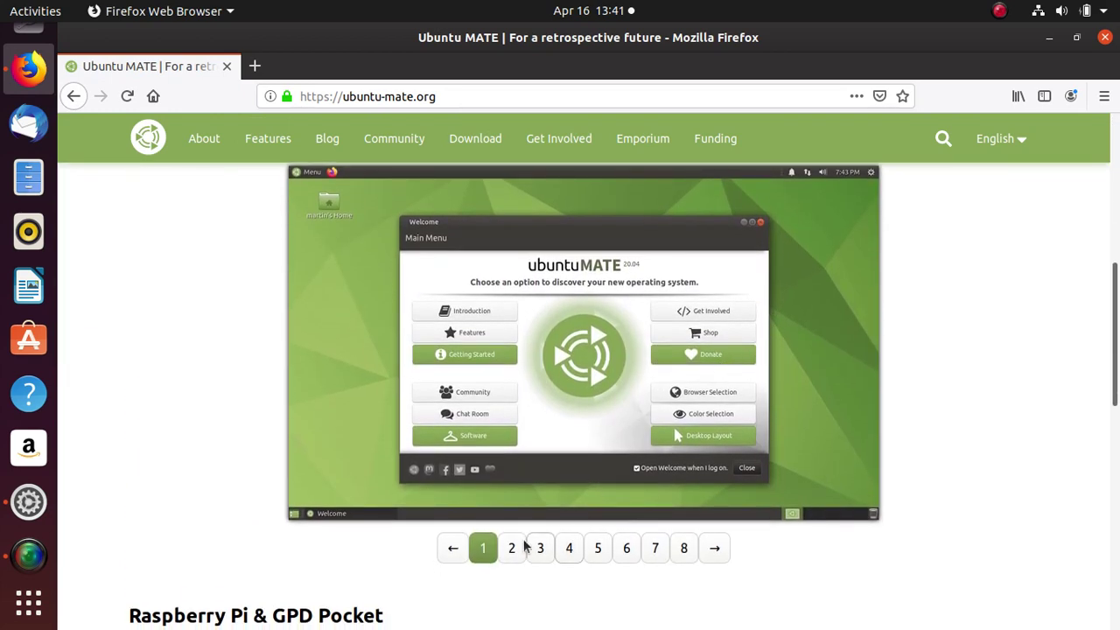
{"action": "left_click", "coordinate": [512, 548]}
{"action": "scroll", "coordinate": [665, 394], "scroll_direction": "up", "scroll_amount": 1}
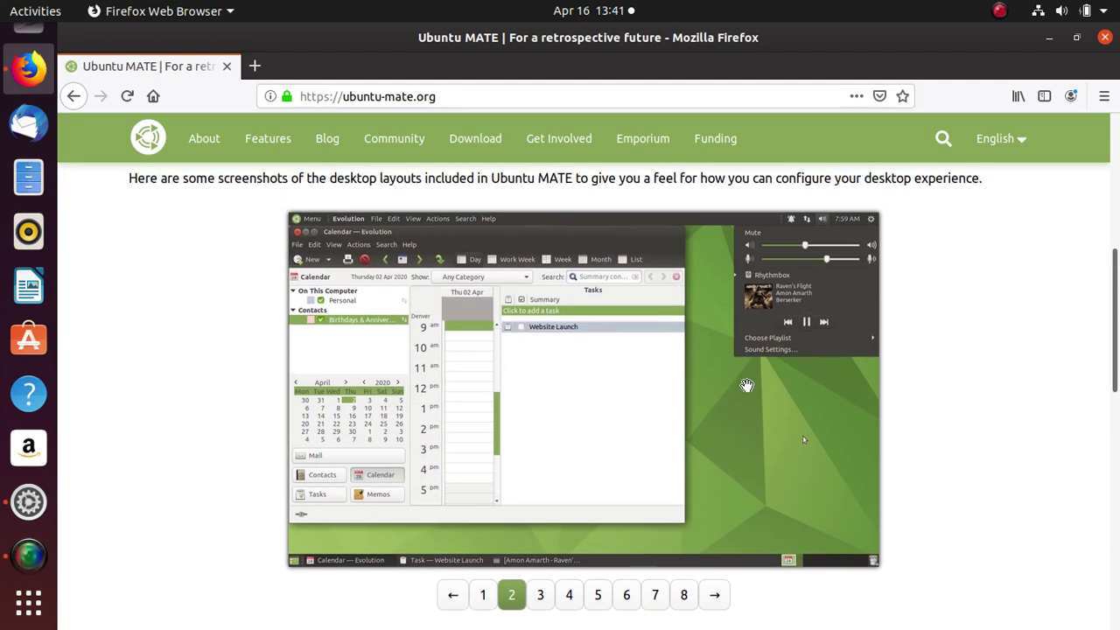
View the remaining Ubuntu MATE desktop layout screenshots from 3 through 8, then cycle past the end back to the first ones.
{"action": "scroll", "coordinate": [603, 432], "scroll_direction": "down", "scroll_amount": 1}
{"action": "left_click", "coordinate": [538, 548]}
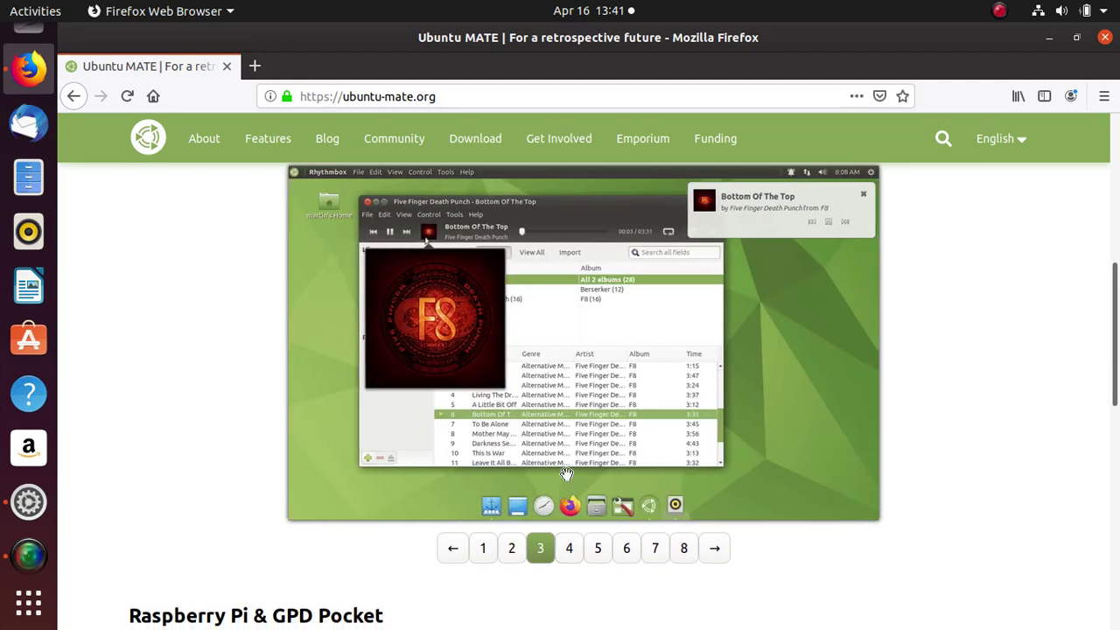
{"action": "left_click", "coordinate": [569, 548]}
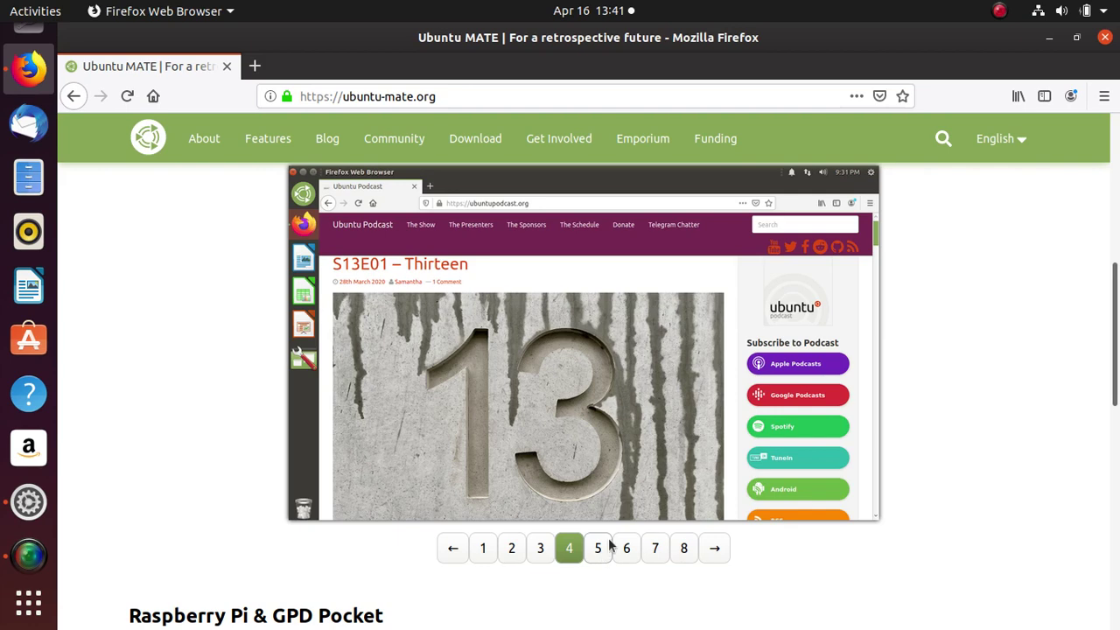
{"action": "left_click", "coordinate": [598, 551]}
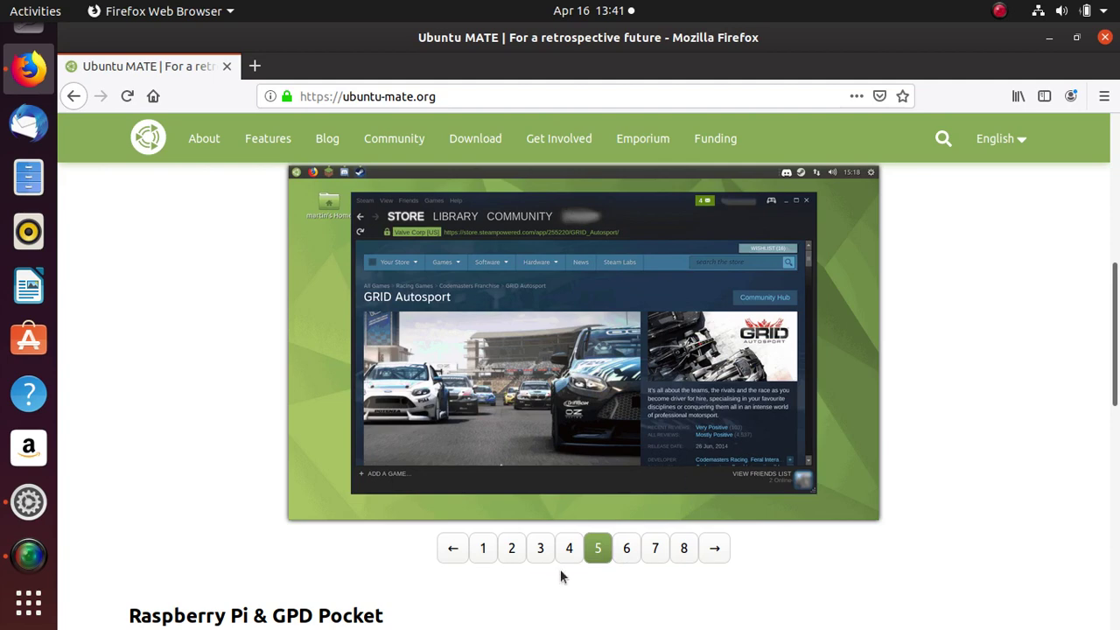
{"action": "left_click", "coordinate": [627, 553]}
{"action": "left_click", "coordinate": [657, 552]}
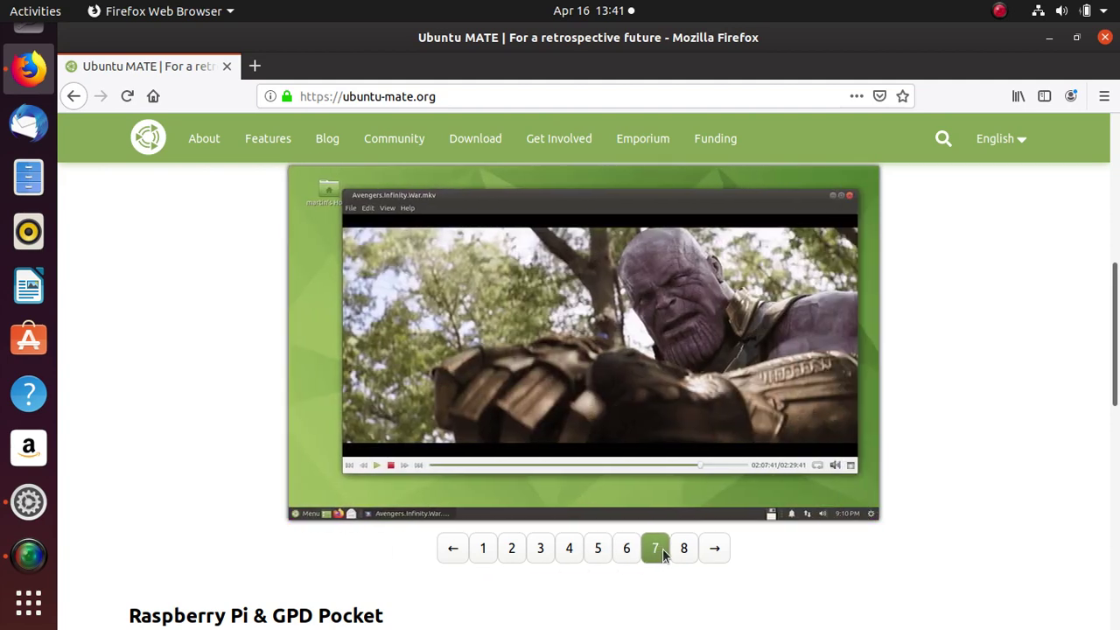
{"action": "left_click", "coordinate": [681, 554]}
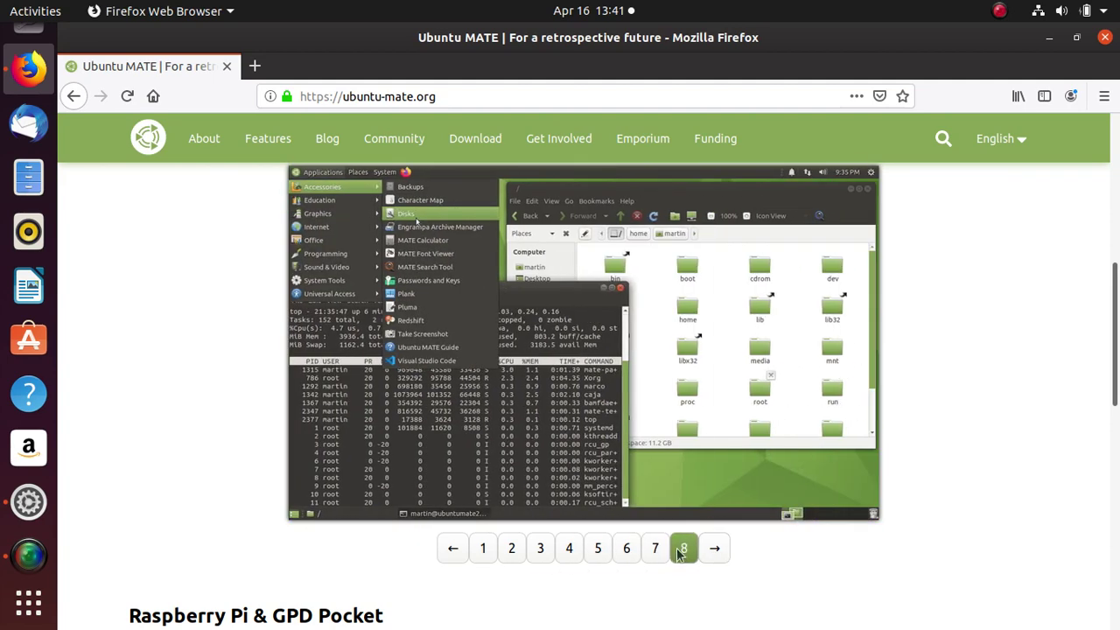
{"action": "left_click", "coordinate": [665, 551]}
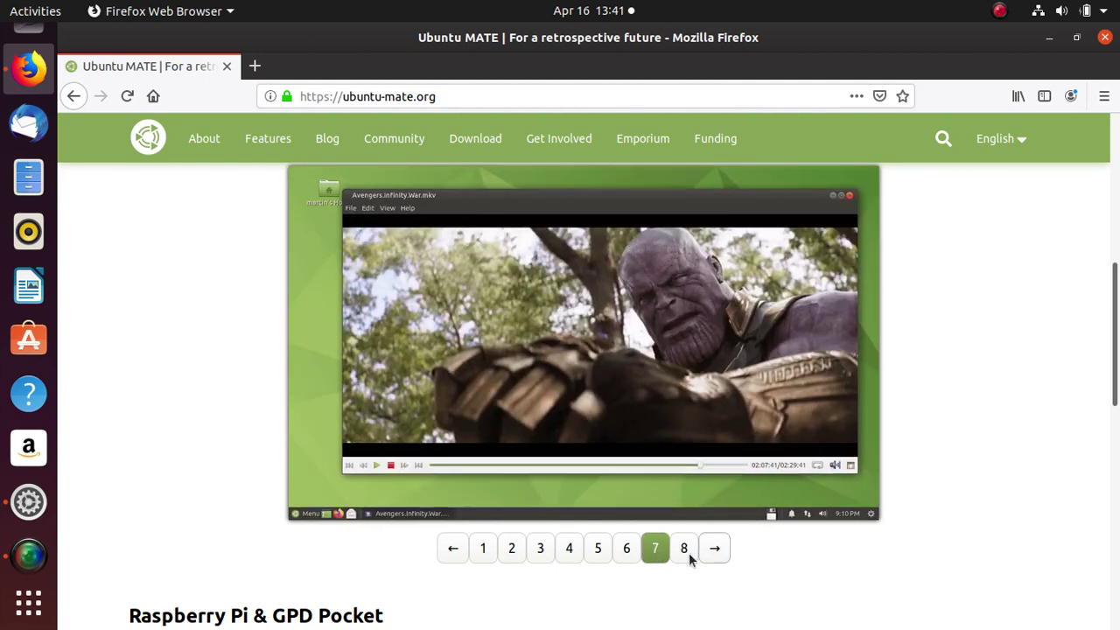
{"action": "left_click", "coordinate": [684, 552]}
{"action": "left_click", "coordinate": [713, 549]}
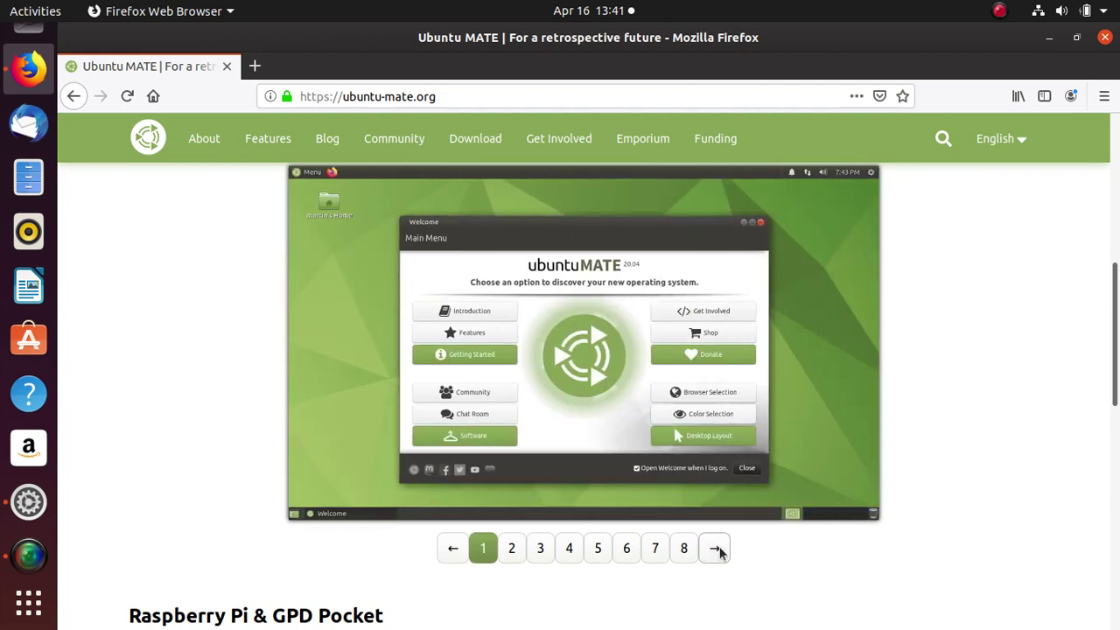
{"action": "left_click", "coordinate": [716, 549]}
{"action": "left_click", "coordinate": [716, 549]}
{"action": "scroll", "coordinate": [218, 340], "scroll_direction": "up", "scroll_amount": 6}
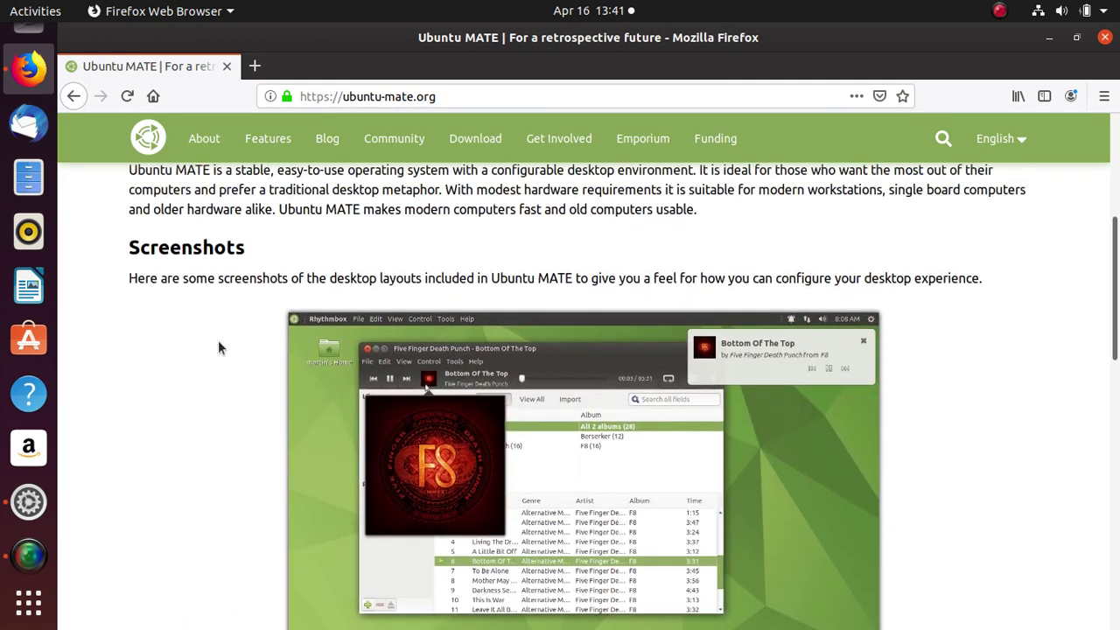
Return to the Ubuntu download page and open the Kubuntu website from the flavours list in a new tab, switching to it.
{"action": "left_click", "coordinate": [74, 95]}
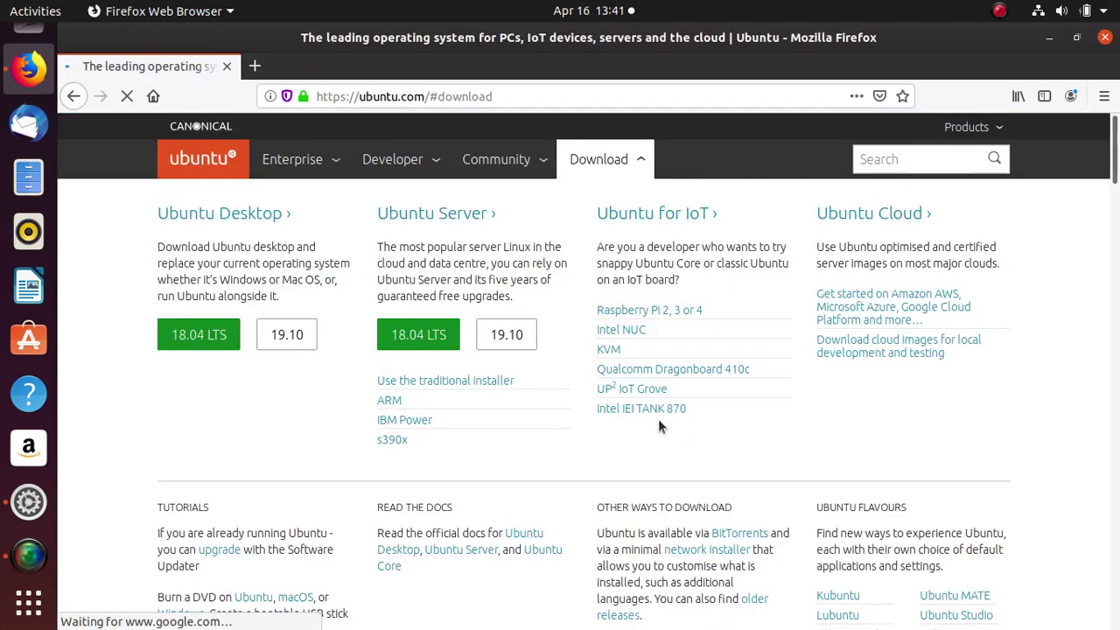
{"action": "scroll", "coordinate": [735, 412], "scroll_direction": "down", "scroll_amount": 5}
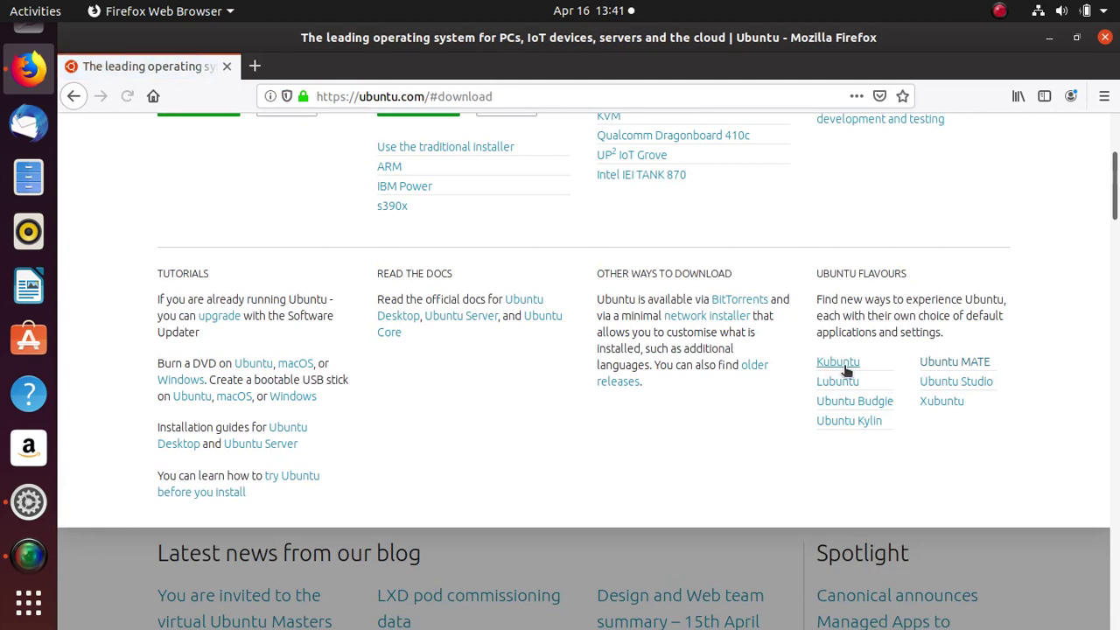
{"action": "right_click", "coordinate": [856, 367]}
{"action": "left_click", "coordinate": [878, 380]}
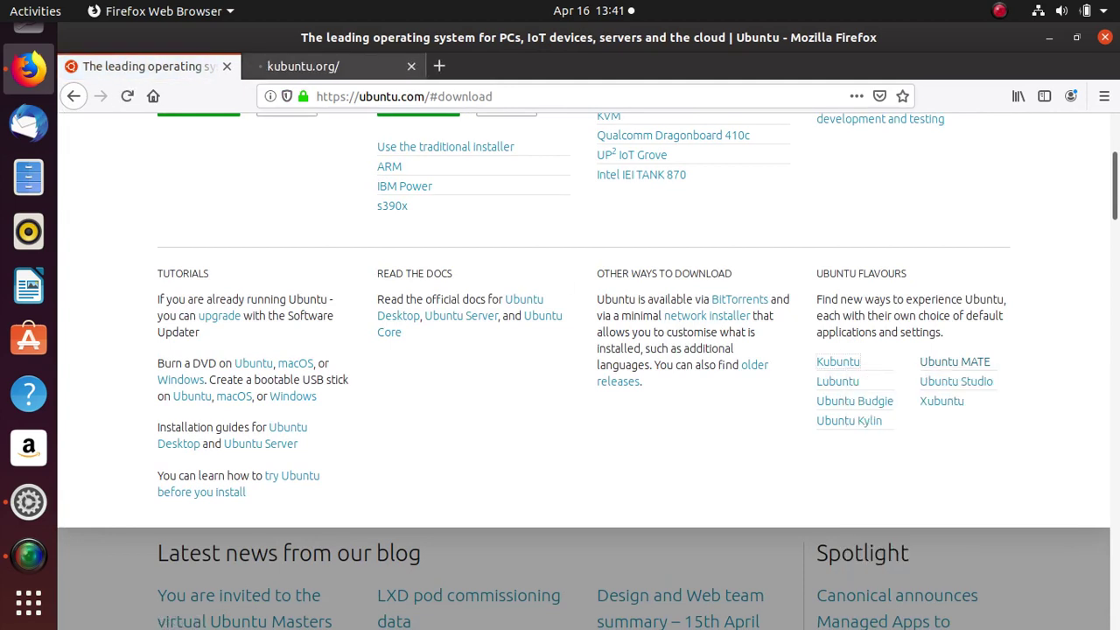
{"action": "left_click", "coordinate": [319, 70]}
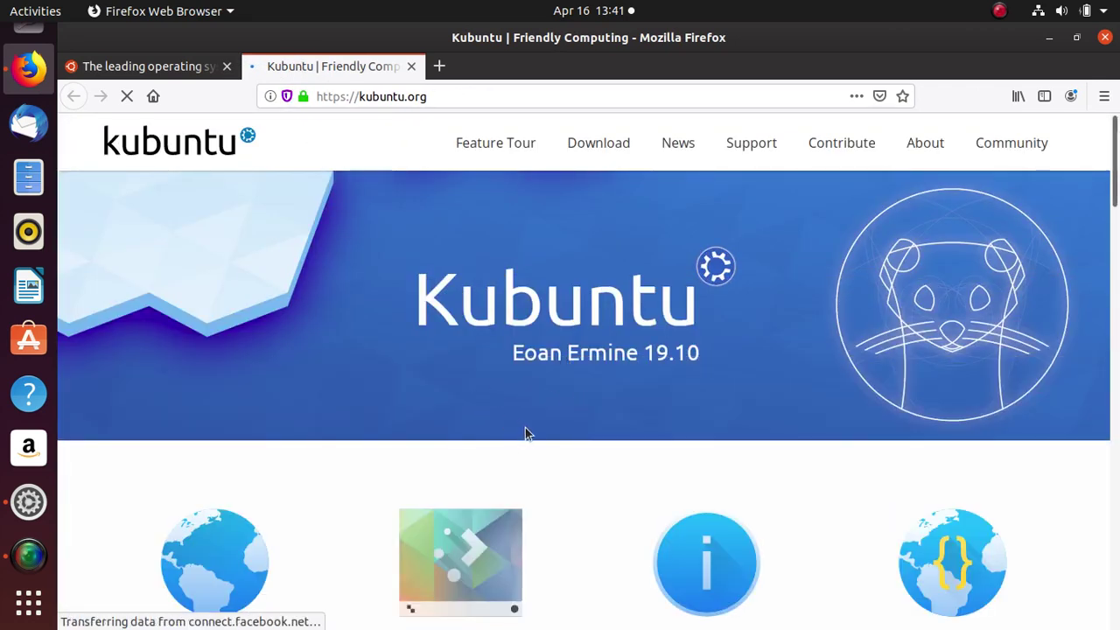
Look through the Kubuntu home page, including the Kubuntu Focus laptop article and the release video section.
{"action": "scroll", "coordinate": [526, 432], "scroll_direction": "down", "scroll_amount": 2}
{"action": "scroll", "coordinate": [525, 440], "scroll_direction": "up", "scroll_amount": 2}
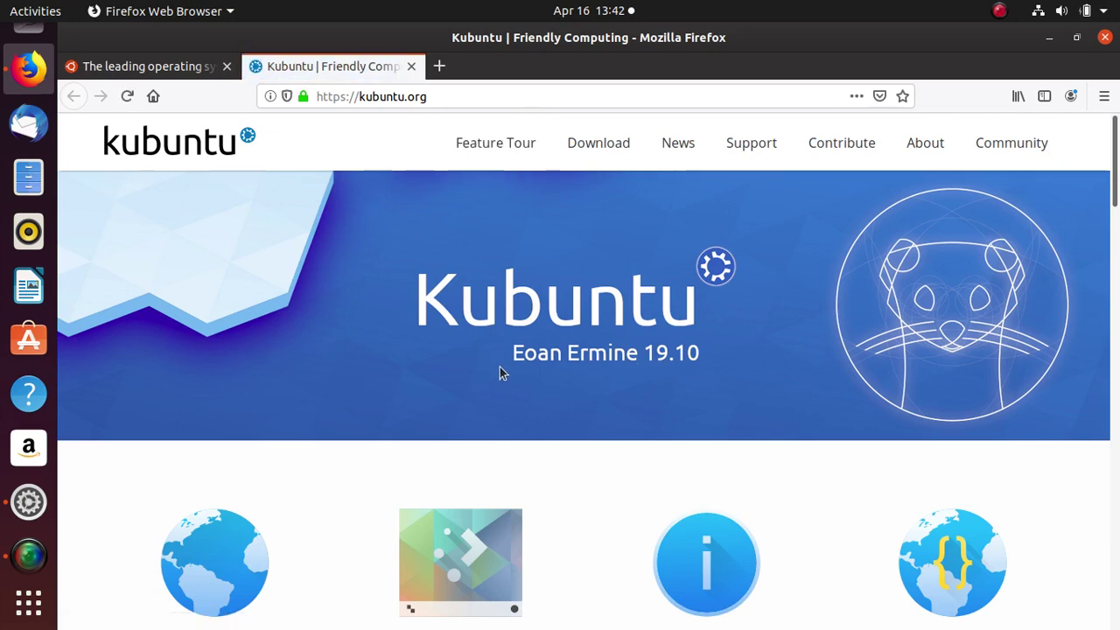
{"action": "scroll", "coordinate": [511, 380], "scroll_direction": "down", "scroll_amount": 5}
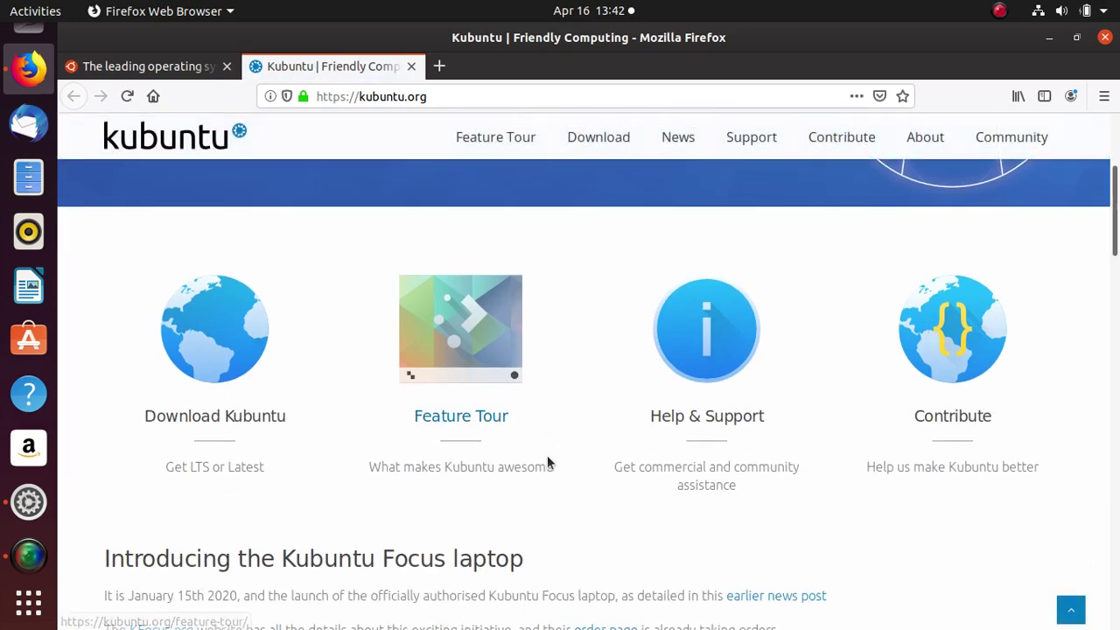
{"action": "scroll", "coordinate": [455, 443], "scroll_direction": "up", "scroll_amount": 3}
{"action": "scroll", "coordinate": [487, 514], "scroll_direction": "down", "scroll_amount": 7}
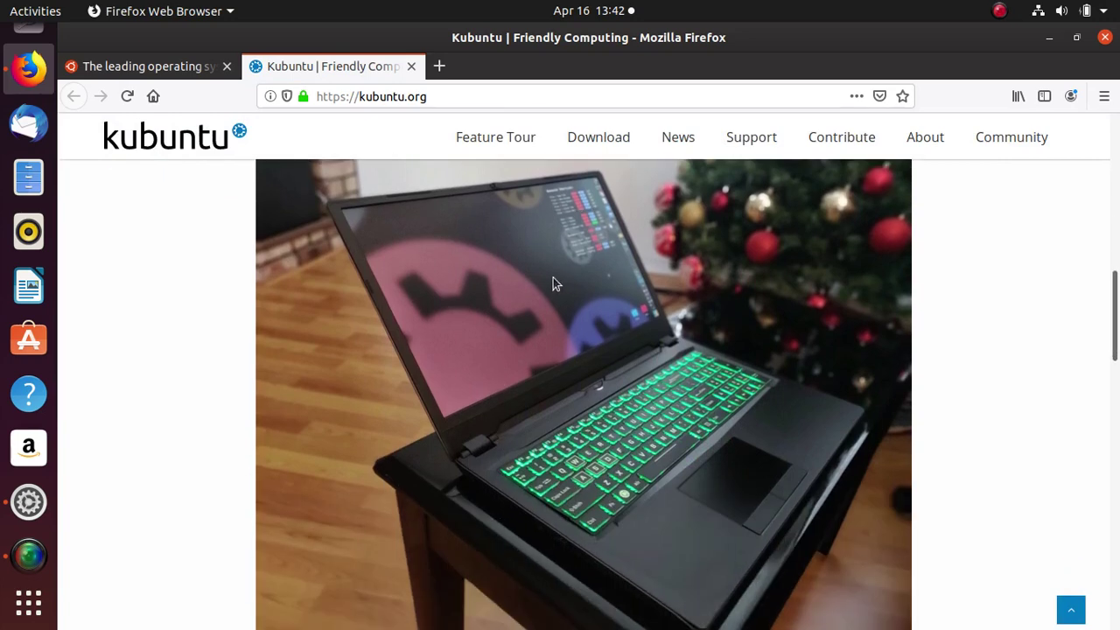
{"action": "scroll", "coordinate": [561, 280], "scroll_direction": "down", "scroll_amount": 12}
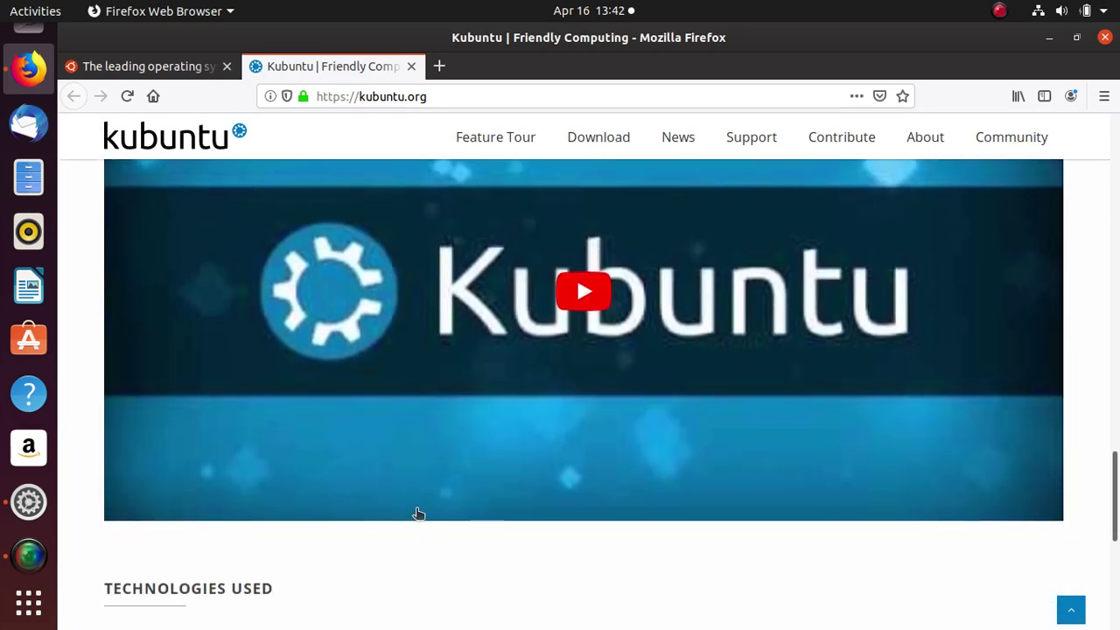
{"action": "scroll", "coordinate": [472, 475], "scroll_direction": "up", "scroll_amount": 2}
{"action": "scroll", "coordinate": [577, 368], "scroll_direction": "down", "scroll_amount": 5}
{"action": "scroll", "coordinate": [578, 445], "scroll_direction": "down", "scroll_amount": 2}
{"action": "scroll", "coordinate": [567, 437], "scroll_direction": "up", "scroll_amount": 8}
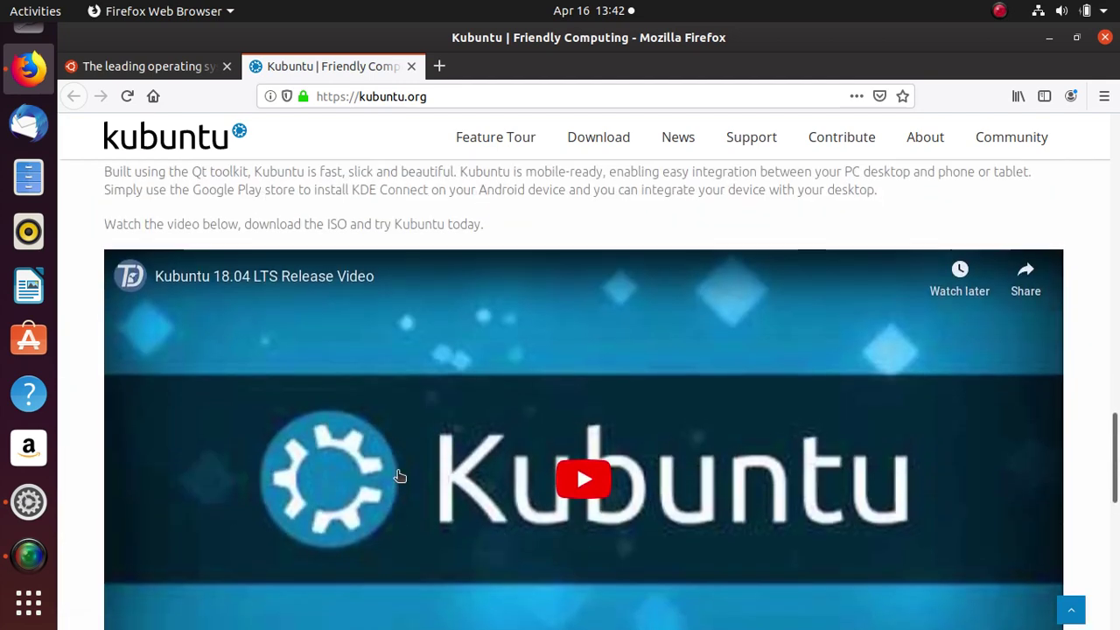
{"action": "scroll", "coordinate": [400, 476], "scroll_direction": "up", "scroll_amount": 8}
Open Kubuntu's Feature Tour and examine its sections on file browsing, photo viewing and reading documents.
{"action": "left_click", "coordinate": [498, 145]}
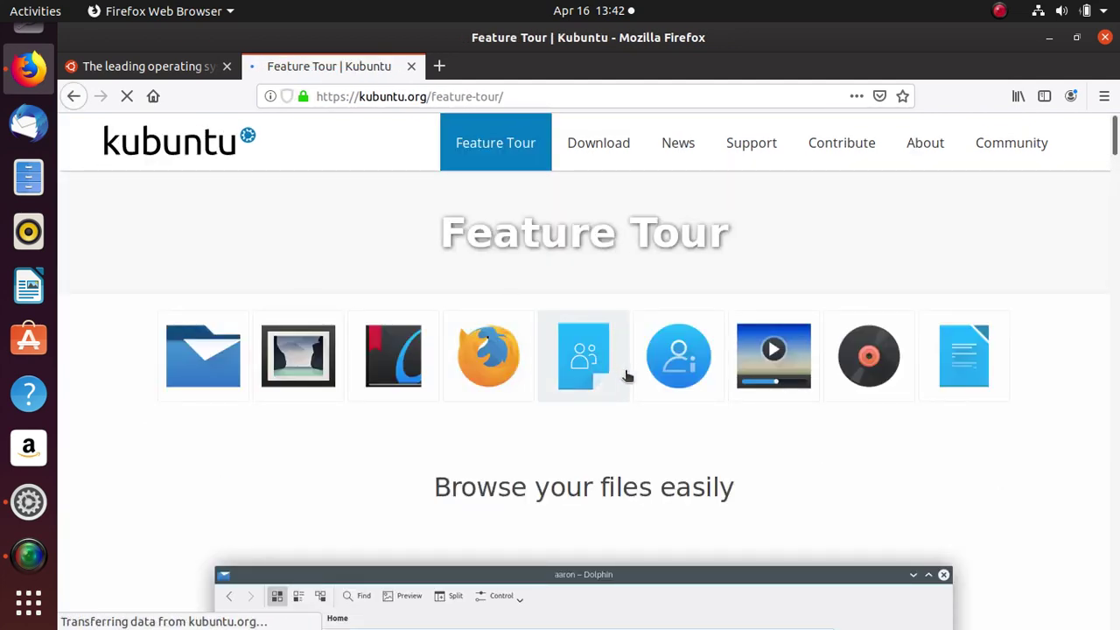
{"action": "scroll", "coordinate": [756, 404], "scroll_direction": "down", "scroll_amount": 10}
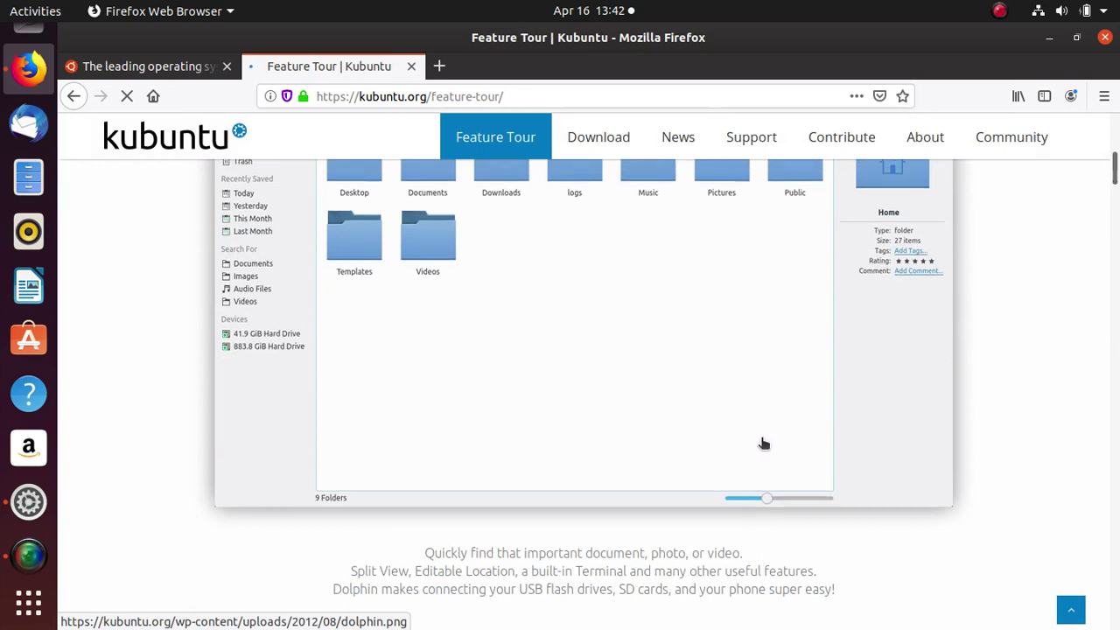
{"action": "scroll", "coordinate": [762, 442], "scroll_direction": "up", "scroll_amount": 4}
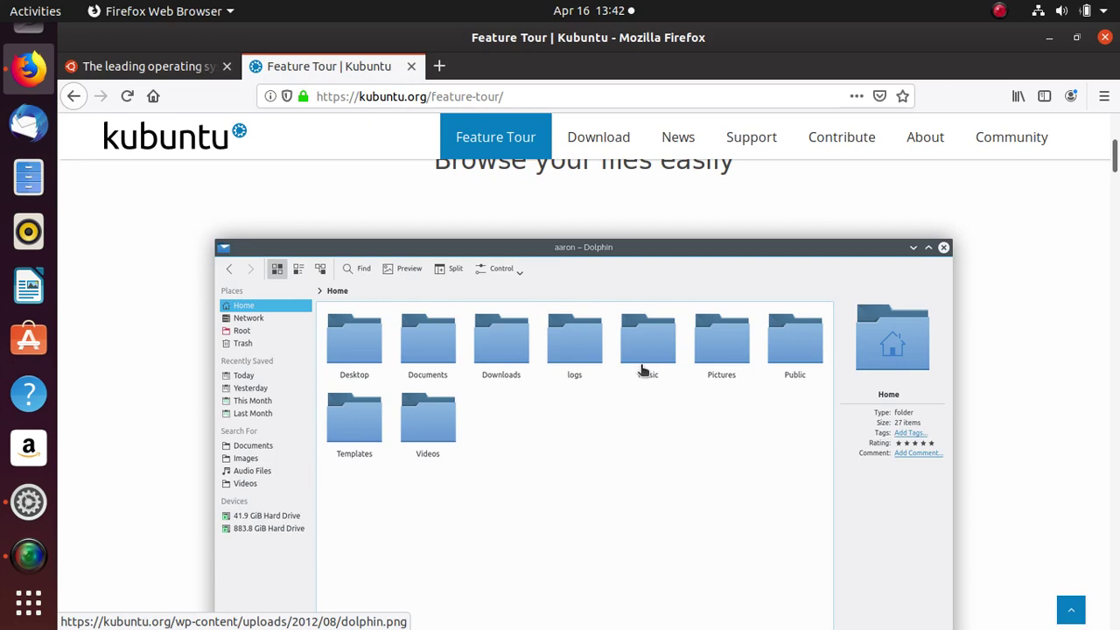
{"action": "scroll", "coordinate": [643, 371], "scroll_direction": "down", "scroll_amount": 15}
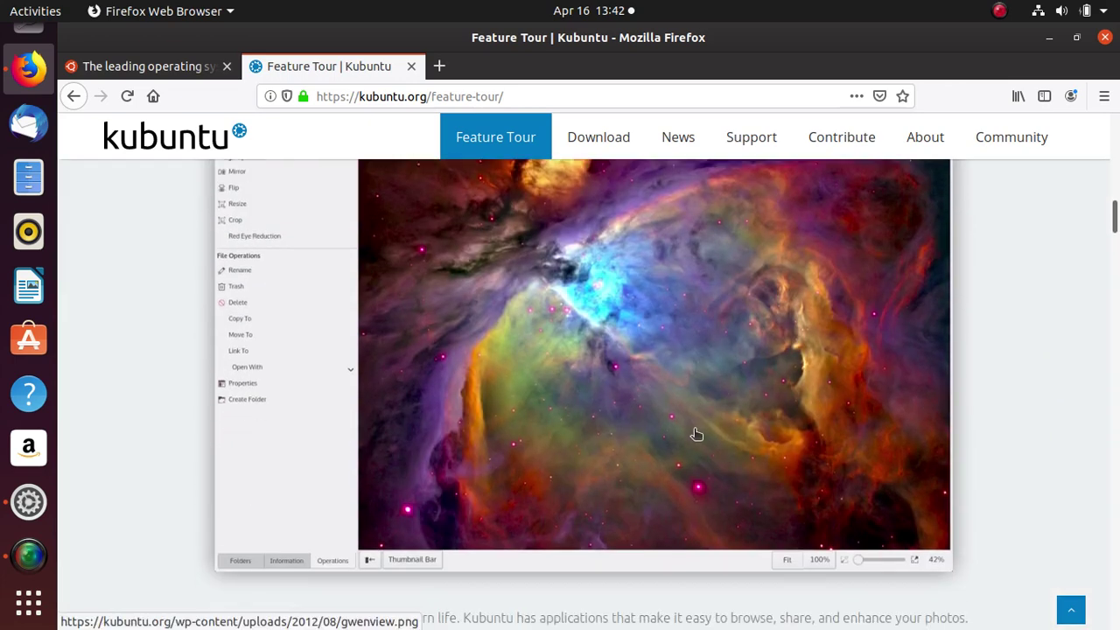
{"action": "scroll", "coordinate": [693, 450], "scroll_direction": "up", "scroll_amount": 4}
{"action": "scroll", "coordinate": [693, 464], "scroll_direction": "down", "scroll_amount": 6}
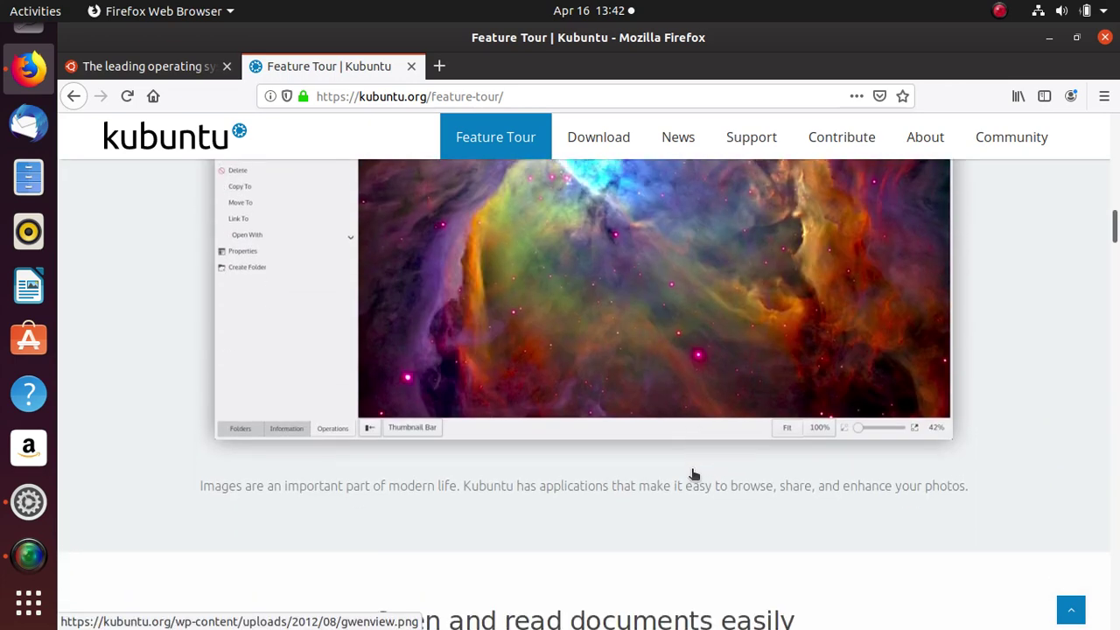
{"action": "scroll", "coordinate": [693, 475], "scroll_direction": "down", "scroll_amount": 8}
{"action": "scroll", "coordinate": [696, 474], "scroll_direction": "up", "scroll_amount": 1}
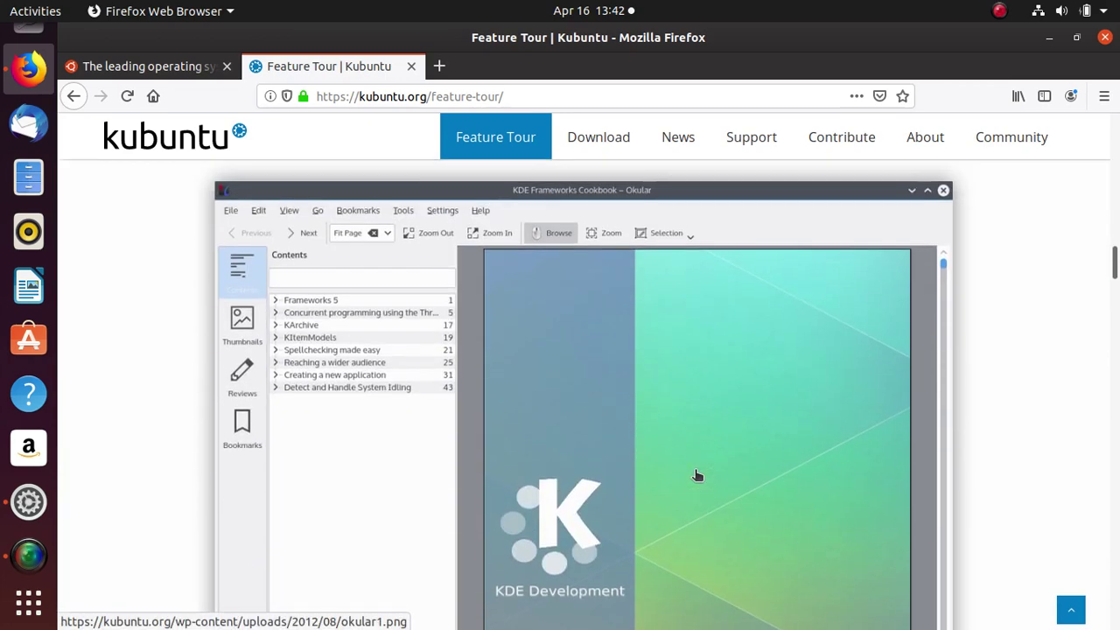
{"action": "scroll", "coordinate": [698, 475], "scroll_direction": "down", "scroll_amount": 10}
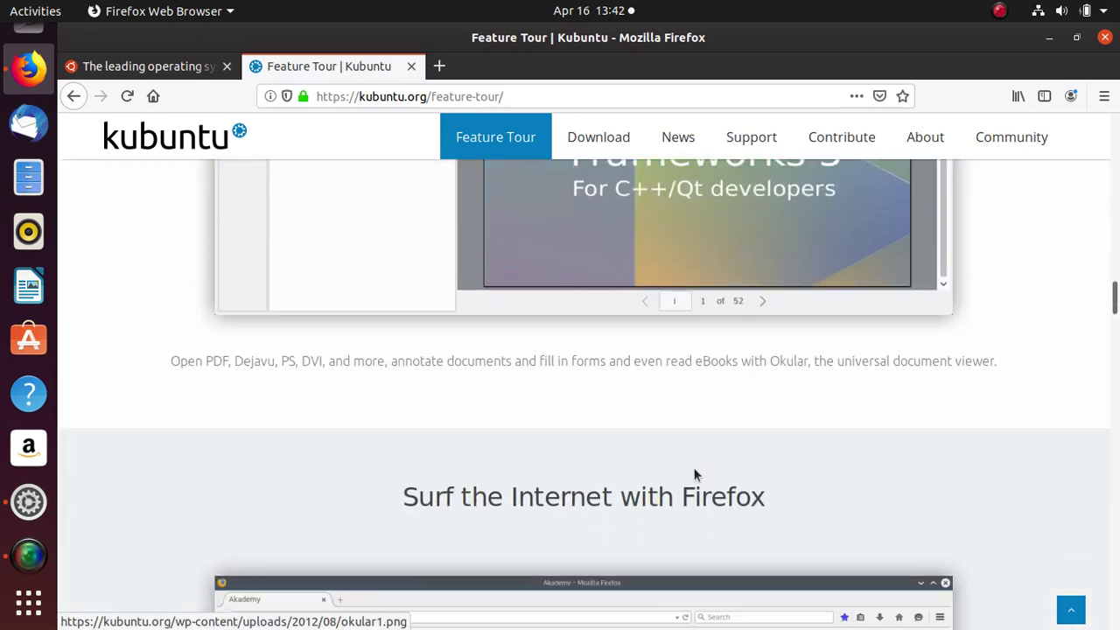
{"action": "scroll", "coordinate": [698, 476], "scroll_direction": "up", "scroll_amount": 10}
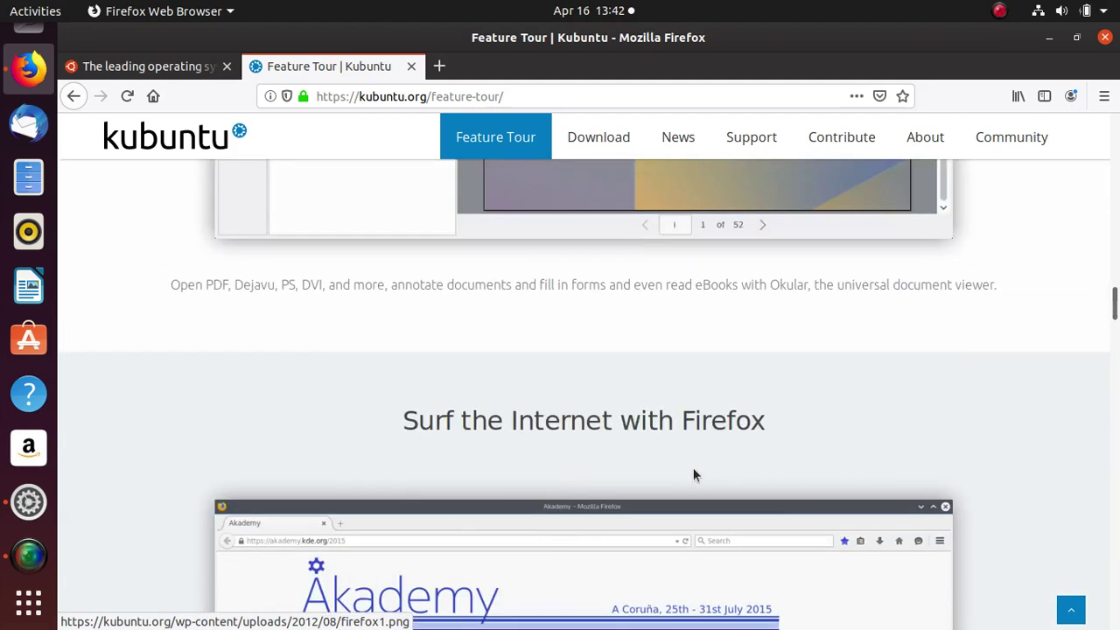
{"action": "scroll", "coordinate": [327, 313], "scroll_direction": "up", "scroll_amount": 3}
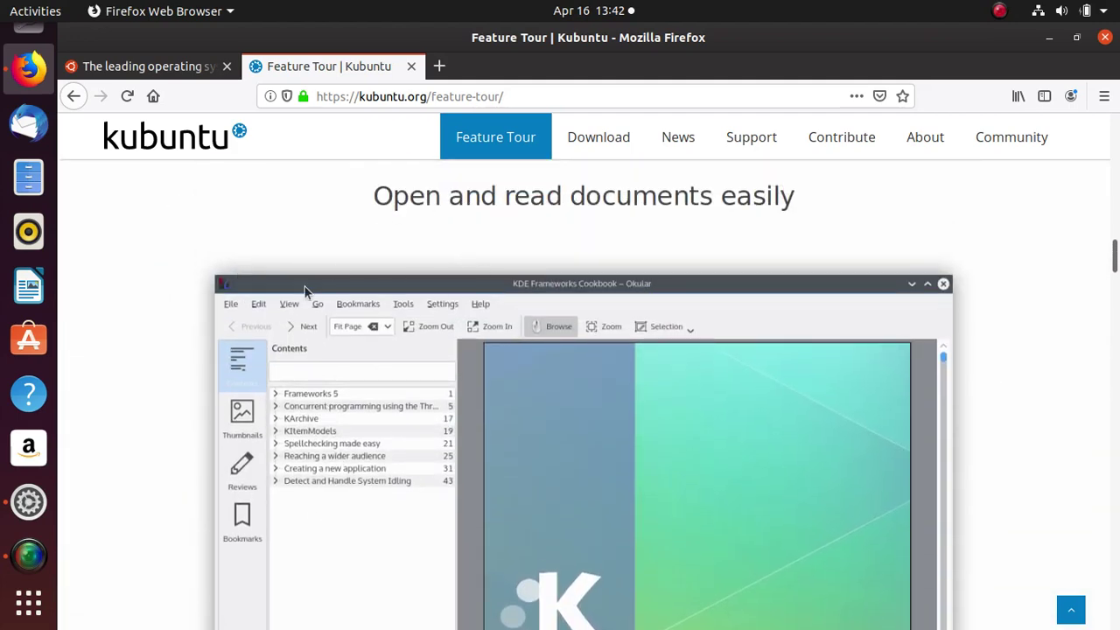
Review the rest of the Feature Tour, from the Firefox and productivity sections to multimedia and the office suite, and close the Kubuntu tab.
{"action": "scroll", "coordinate": [294, 564], "scroll_direction": "down", "scroll_amount": 15}
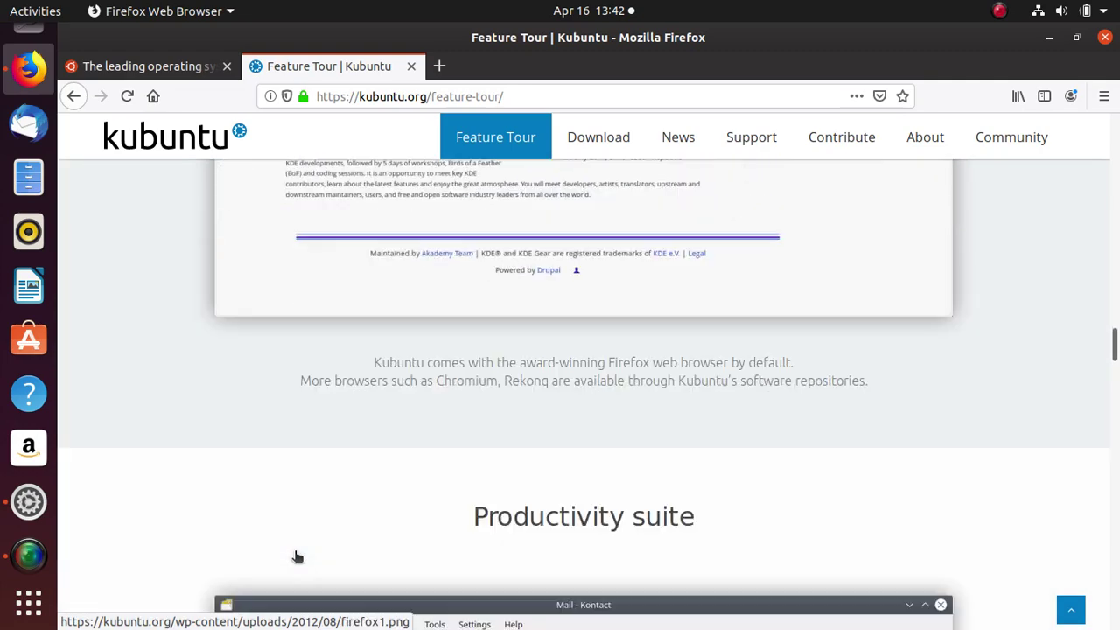
{"action": "scroll", "coordinate": [300, 557], "scroll_direction": "down", "scroll_amount": 5}
{"action": "scroll", "coordinate": [308, 552], "scroll_direction": "down", "scroll_amount": 15}
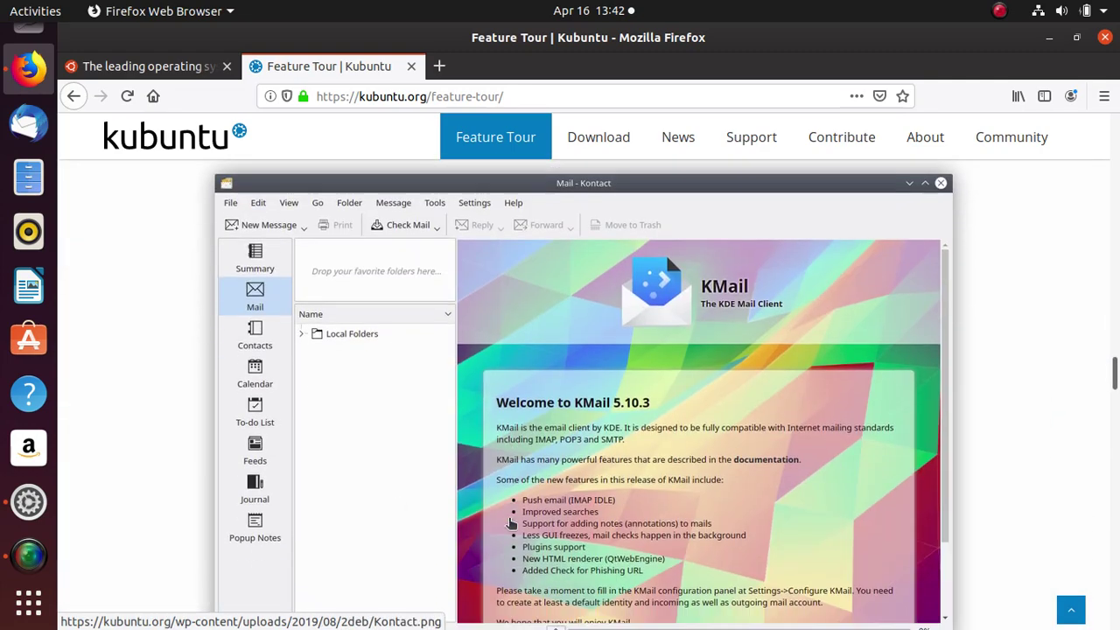
{"action": "scroll", "coordinate": [579, 501], "scroll_direction": "down", "scroll_amount": 12}
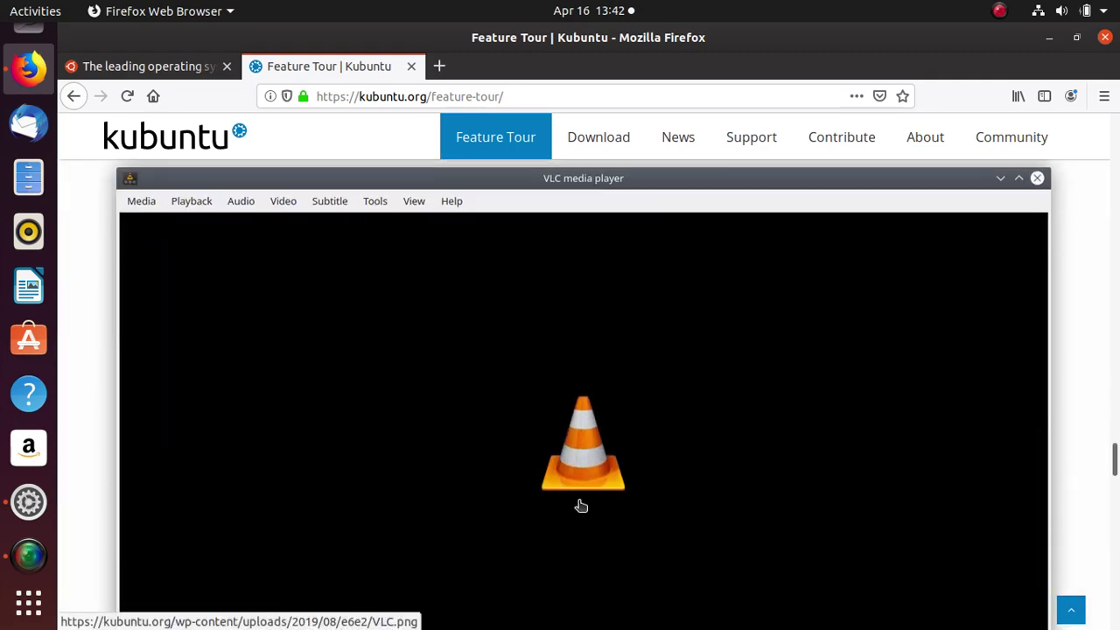
{"action": "scroll", "coordinate": [587, 504], "scroll_direction": "up", "scroll_amount": 6}
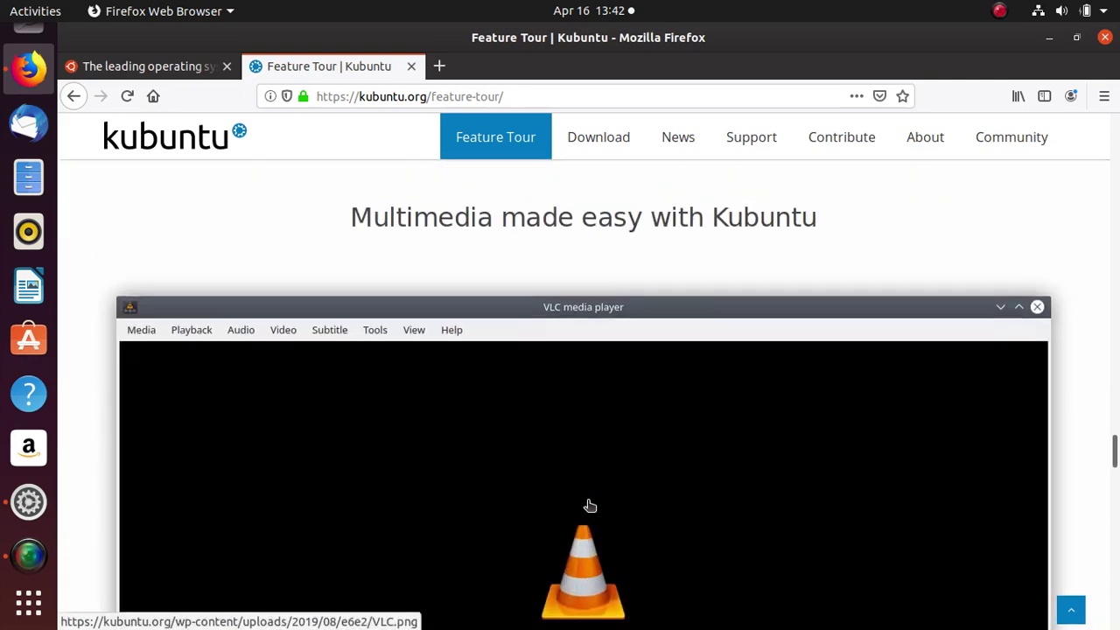
{"action": "scroll", "coordinate": [590, 507], "scroll_direction": "down", "scroll_amount": 15}
{"action": "scroll", "coordinate": [590, 509], "scroll_direction": "down", "scroll_amount": 12}
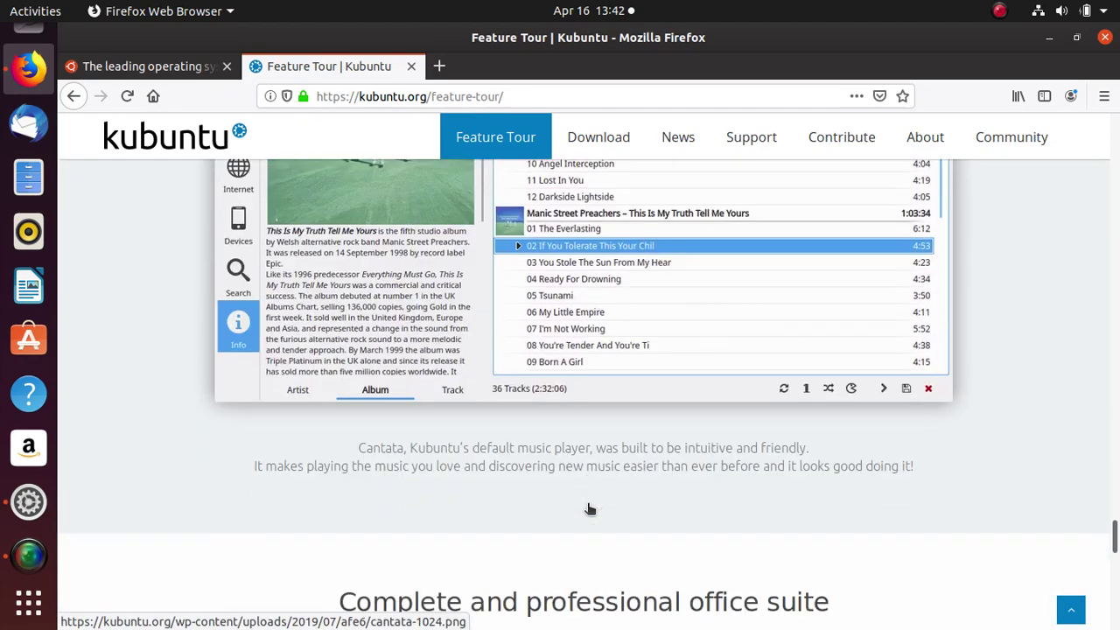
{"action": "scroll", "coordinate": [587, 511], "scroll_direction": "up", "scroll_amount": 4}
{"action": "scroll", "coordinate": [588, 514], "scroll_direction": "up", "scroll_amount": 3}
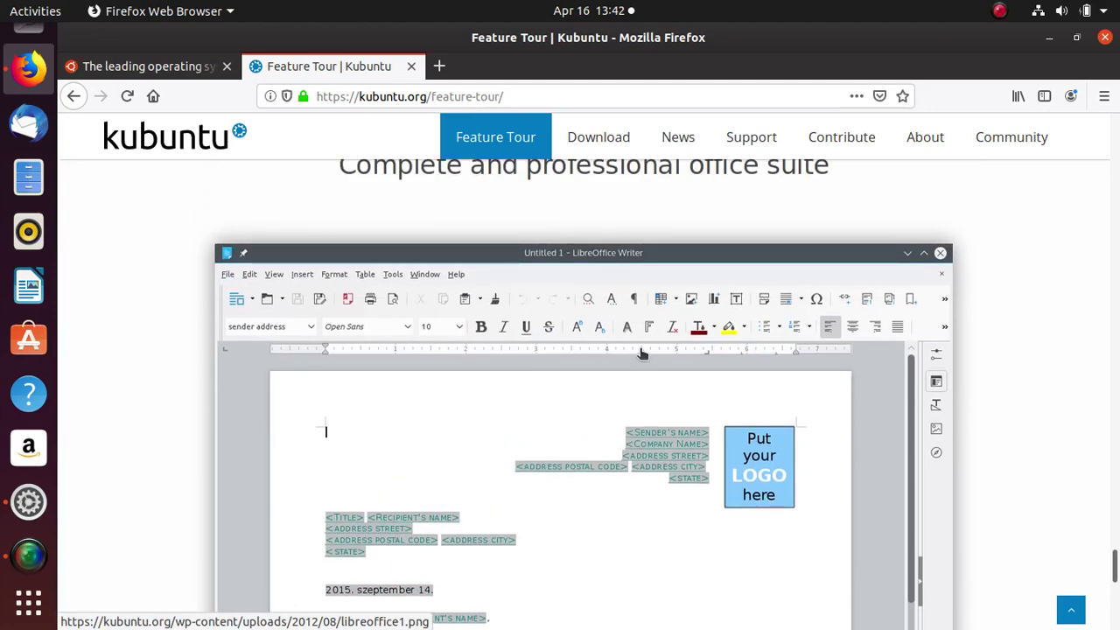
{"action": "scroll", "coordinate": [630, 455], "scroll_direction": "down", "scroll_amount": 7}
{"action": "scroll", "coordinate": [630, 451], "scroll_direction": "up", "scroll_amount": 6}
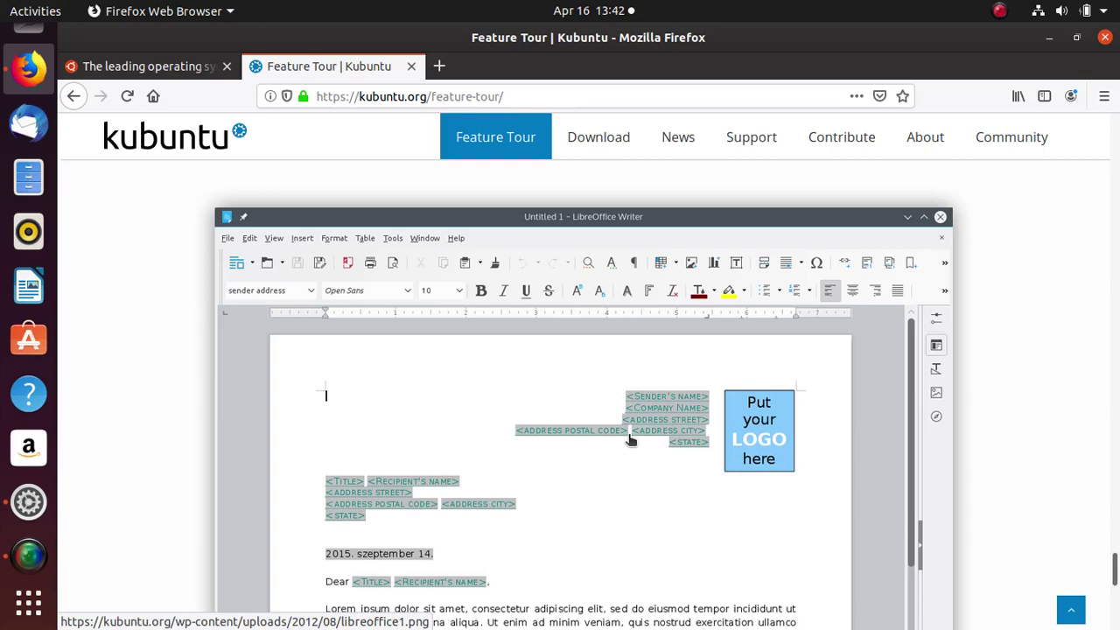
{"action": "scroll", "coordinate": [633, 440], "scroll_direction": "down", "scroll_amount": 7}
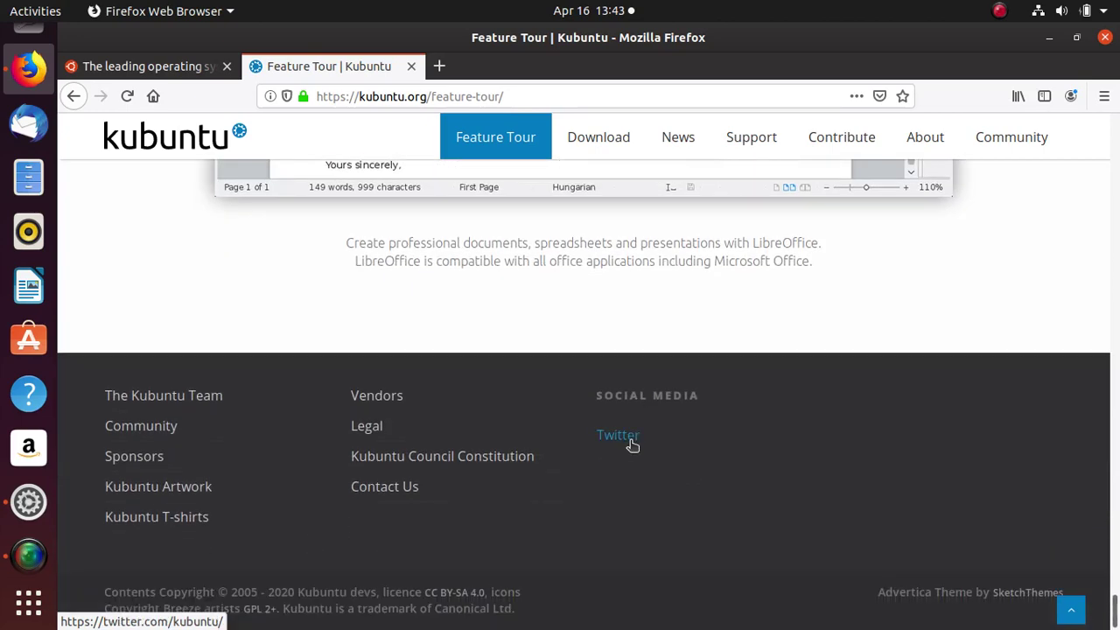
{"action": "scroll", "coordinate": [633, 442], "scroll_direction": "up", "scroll_amount": 1}
{"action": "scroll", "coordinate": [464, 187], "scroll_direction": "up", "scroll_amount": 3}
{"action": "left_click", "coordinate": [411, 67]}
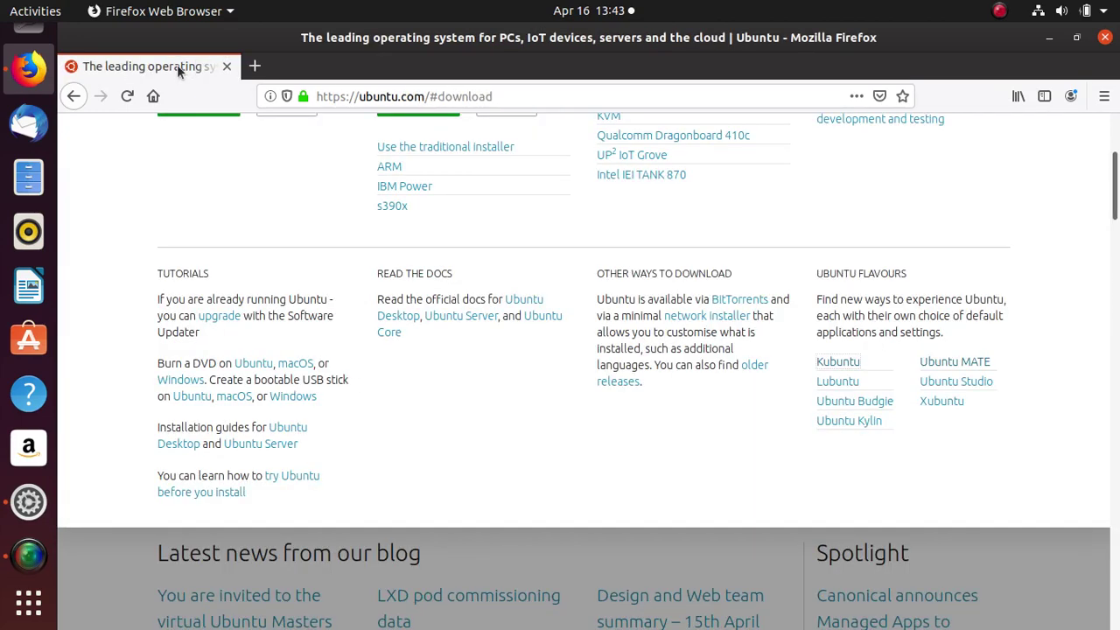
Open the Lubuntu website from the Ubuntu flavours list in a new tab and switch to it.
{"action": "right_click", "coordinate": [841, 391]}
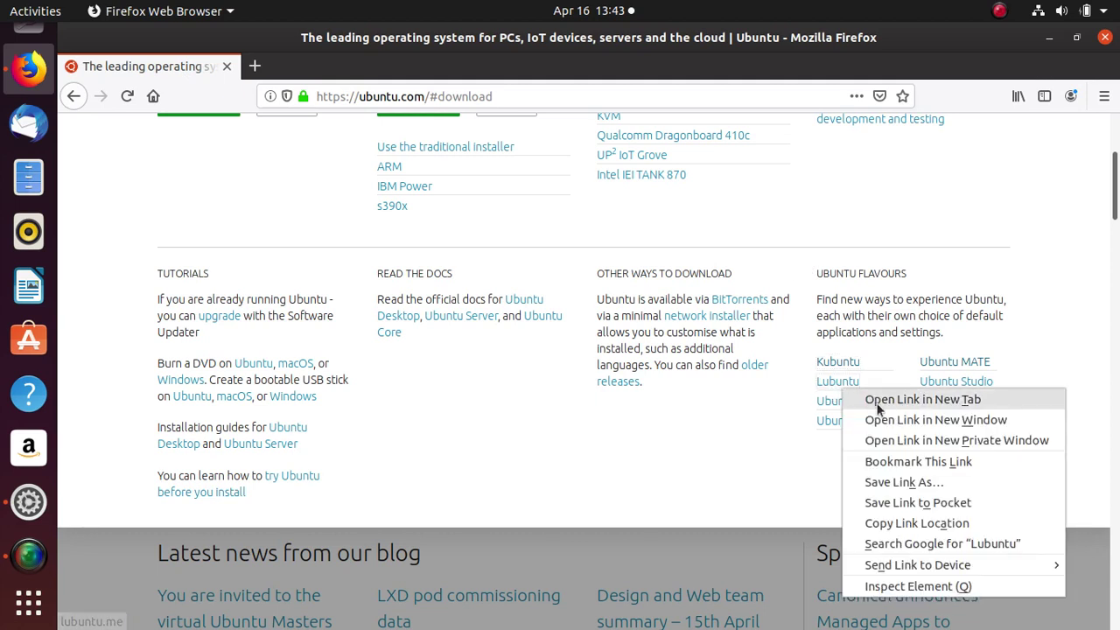
{"action": "left_click", "coordinate": [878, 395]}
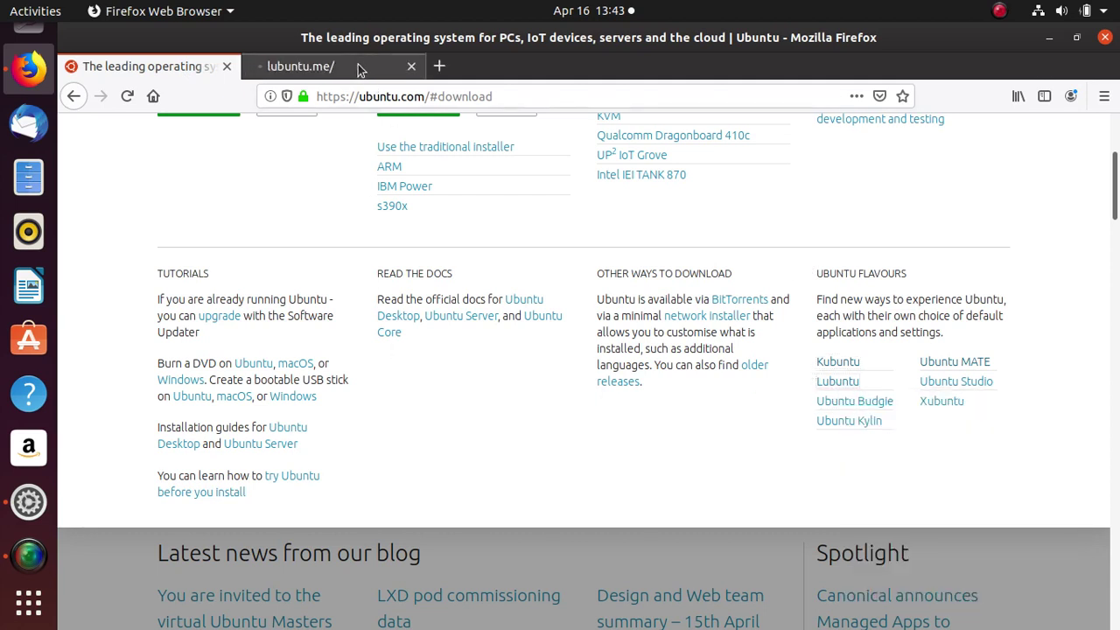
{"action": "left_click", "coordinate": [359, 69]}
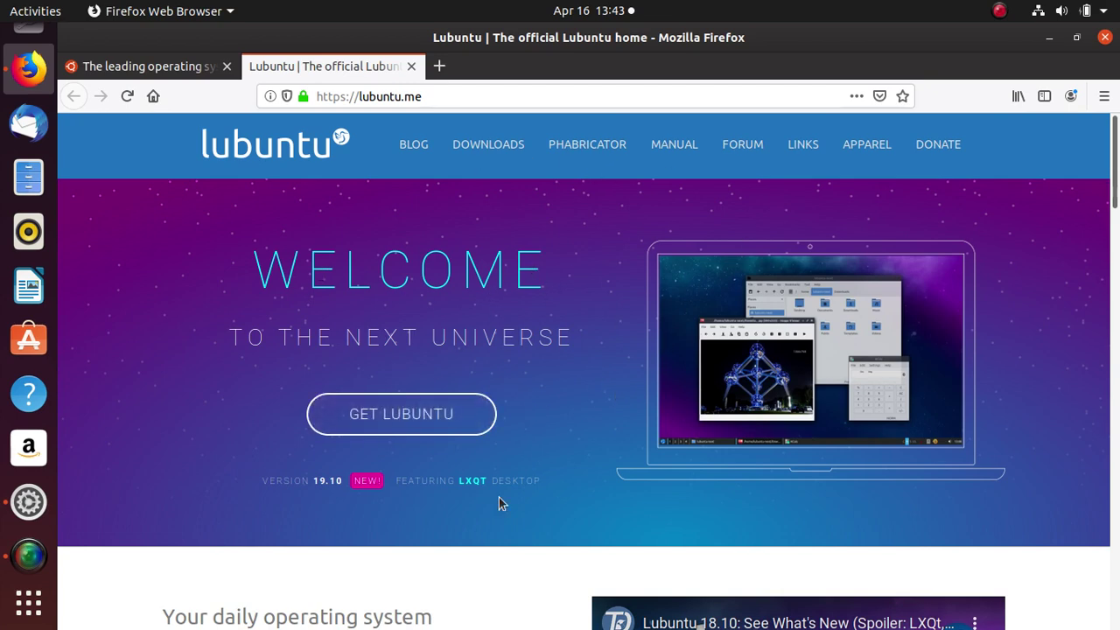
Look through the Lubuntu home page, including the file format support, Install it everywhere and Recent posts sections.
{"action": "scroll", "coordinate": [500, 502], "scroll_direction": "down", "scroll_amount": 8}
{"action": "scroll", "coordinate": [552, 560], "scroll_direction": "down", "scroll_amount": 7}
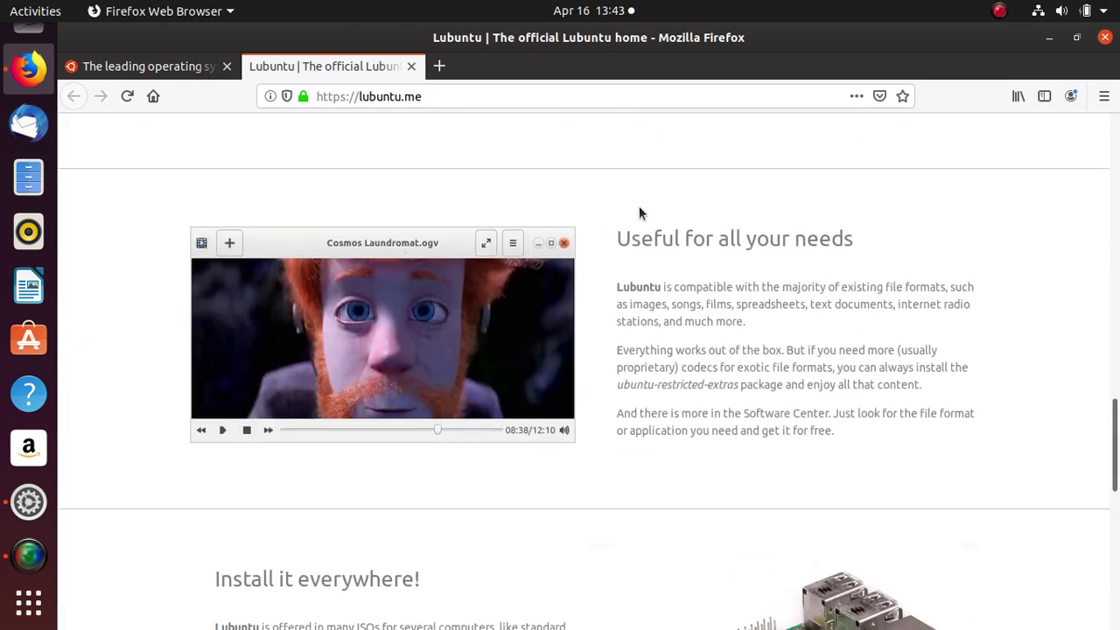
{"action": "scroll", "coordinate": [542, 474], "scroll_direction": "down", "scroll_amount": 5}
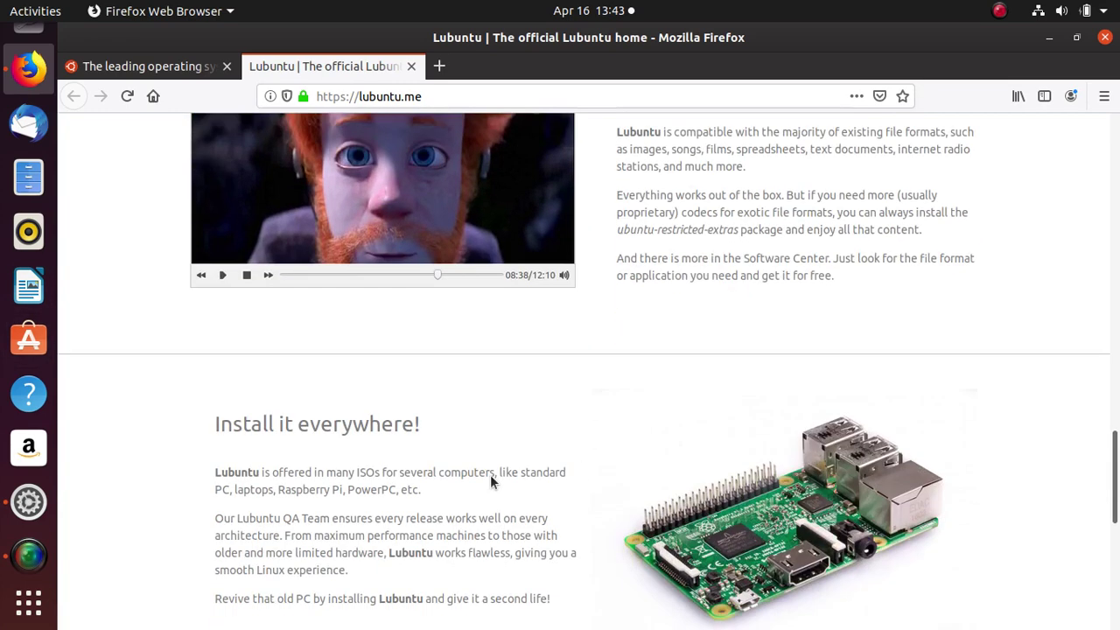
{"action": "scroll", "coordinate": [721, 455], "scroll_direction": "down", "scroll_amount": 2}
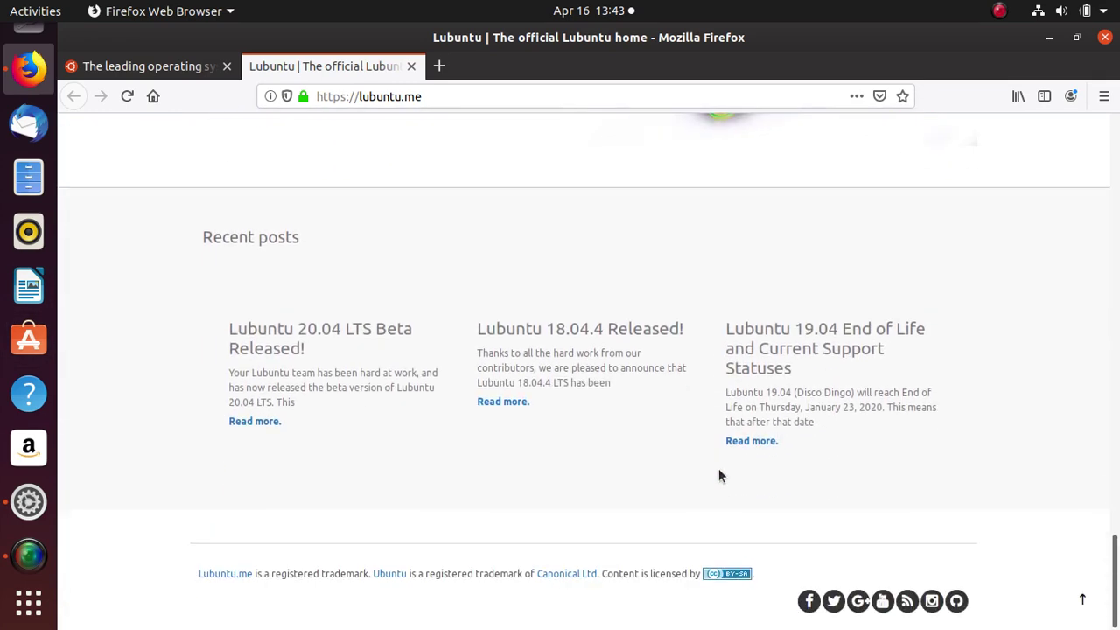
{"action": "scroll", "coordinate": [875, 350], "scroll_direction": "up", "scroll_amount": 3}
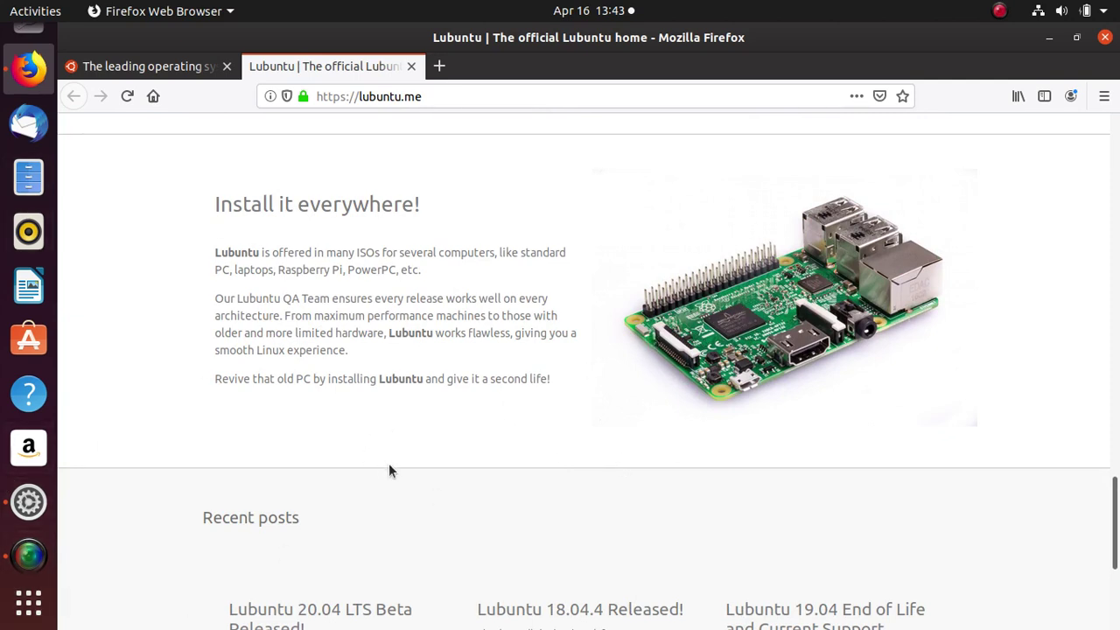
{"action": "scroll", "coordinate": [282, 465], "scroll_direction": "down", "scroll_amount": 3}
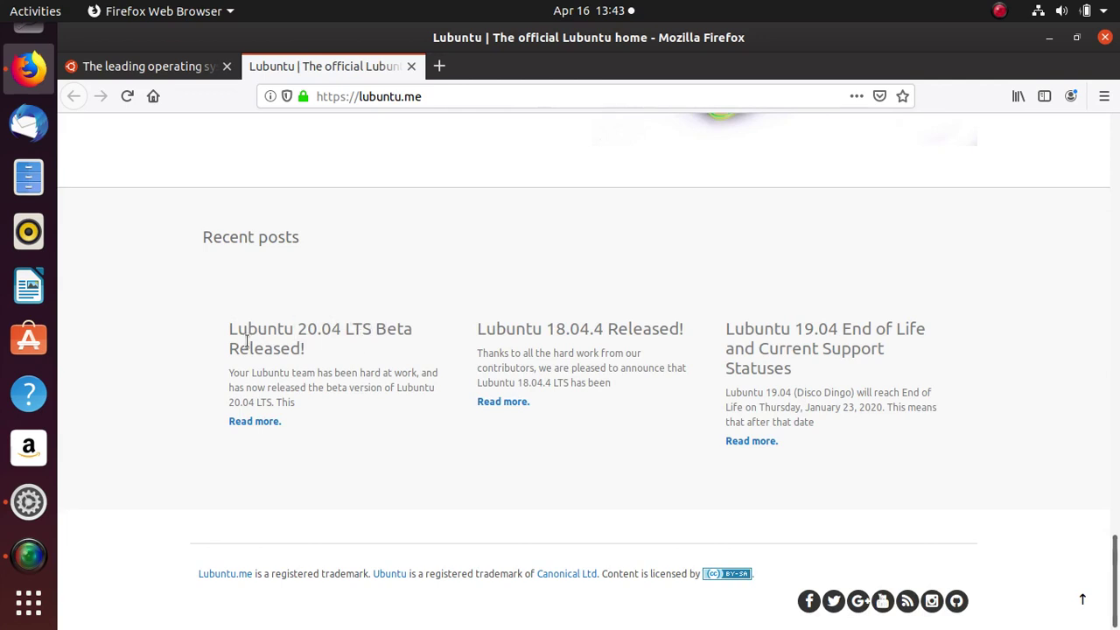
{"action": "left_click_drag", "start_coordinate": [378, 329], "coordinate": [418, 332]}
{"action": "left_click", "coordinate": [544, 321]}
{"action": "left_click_drag", "start_coordinate": [546, 334], "coordinate": [691, 332]}
{"action": "left_click", "coordinate": [354, 330]}
{"action": "scroll", "coordinate": [628, 453], "scroll_direction": "up", "scroll_amount": 8}
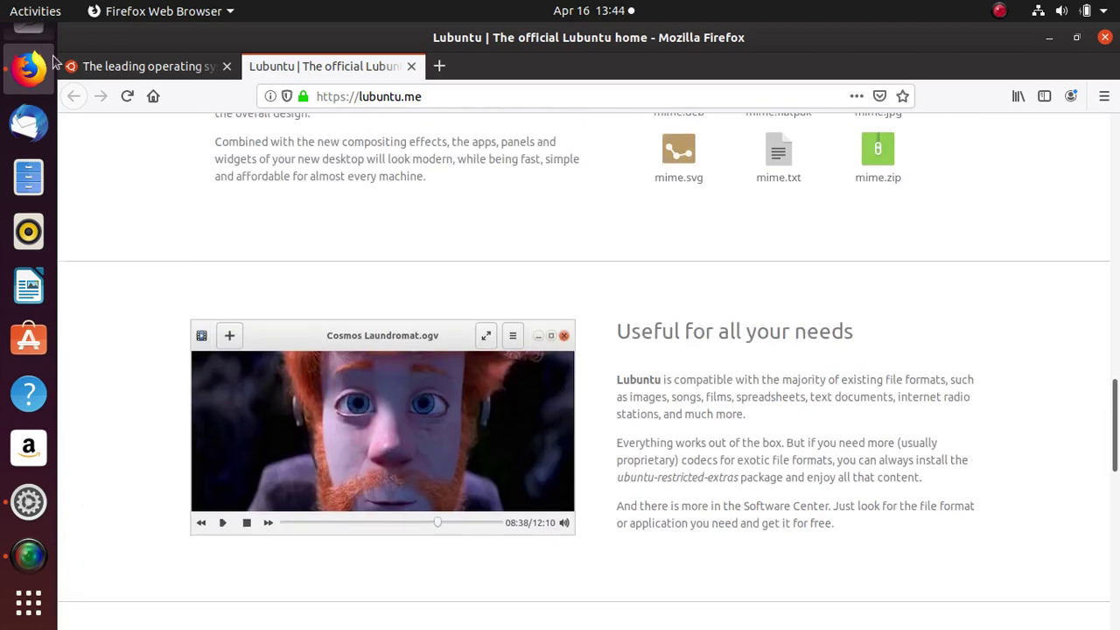
Replace the Lubuntu tab with the Ubuntu Budgie website, opened from the Ubuntu download page's flavours list, and switch to it.
{"action": "left_click", "coordinate": [156, 70]}
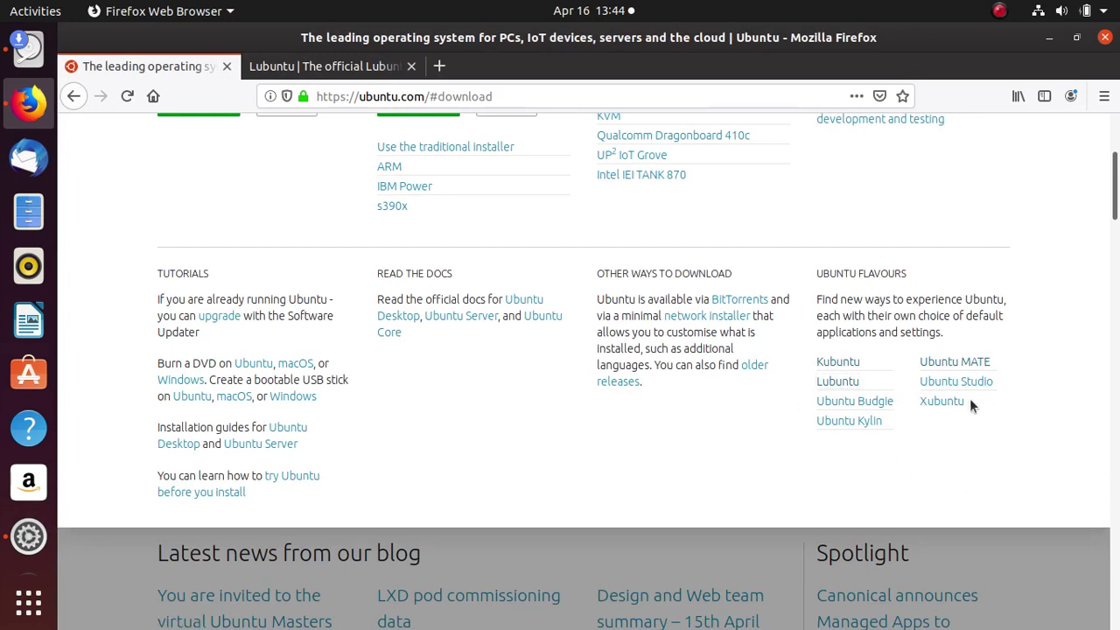
{"action": "right_click", "coordinate": [872, 409]}
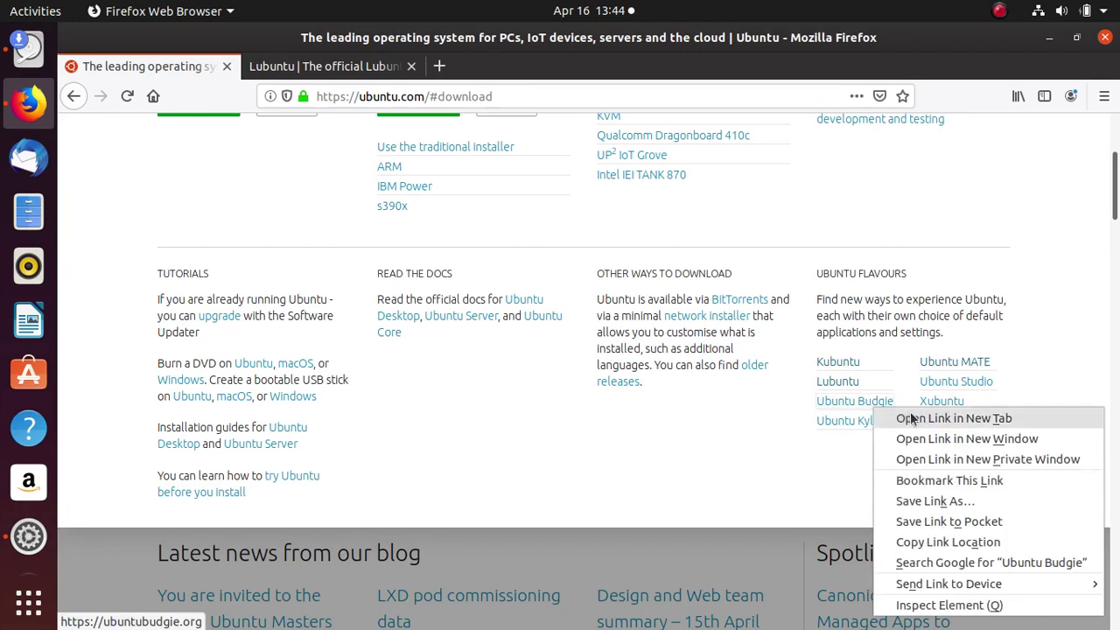
{"action": "left_click", "coordinate": [926, 419]}
{"action": "middle_click", "coordinate": [438, 74]}
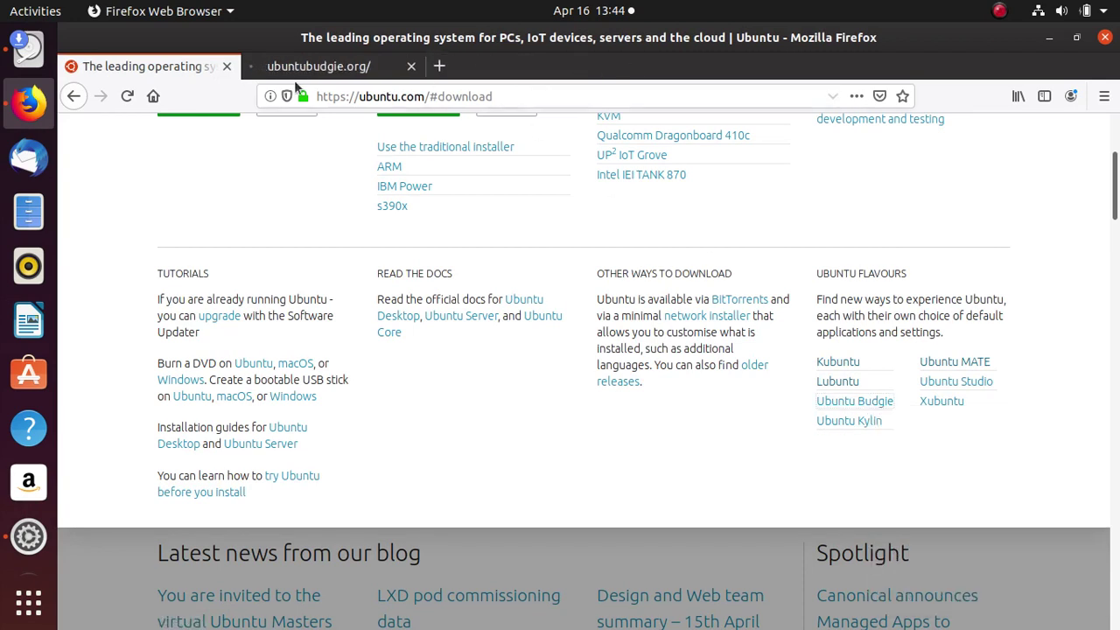
{"action": "left_click", "coordinate": [320, 70]}
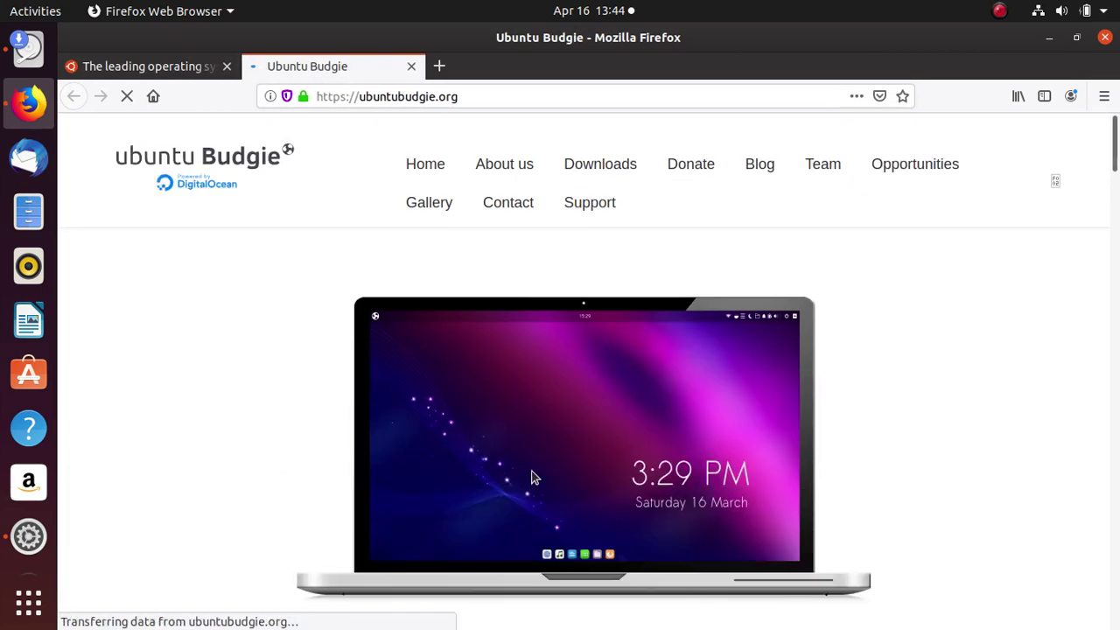
Look through the Ubuntu Budgie home page, from the introduction and Coming from Mac section to the desktop management video.
{"action": "scroll", "coordinate": [551, 447], "scroll_direction": "down", "scroll_amount": 2}
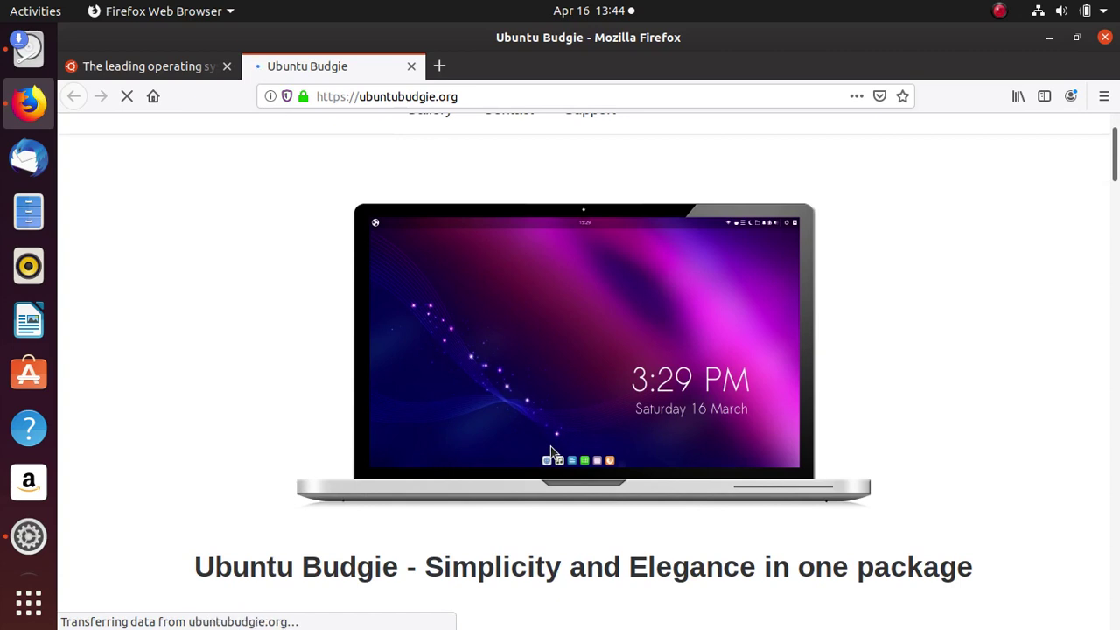
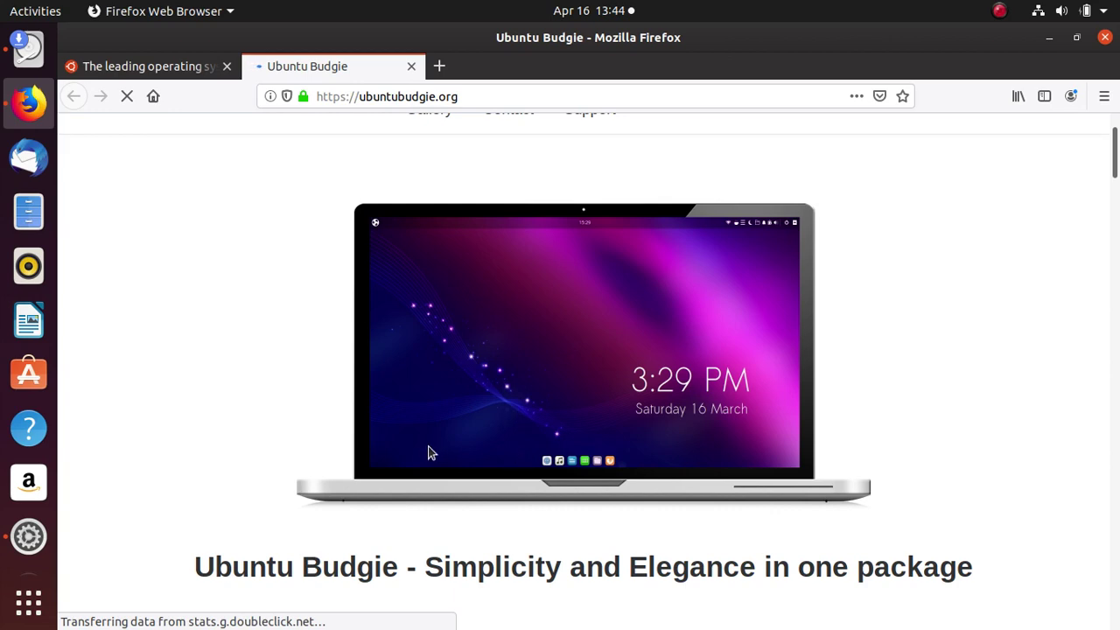
{"action": "scroll", "coordinate": [188, 481], "scroll_direction": "down", "scroll_amount": 2}
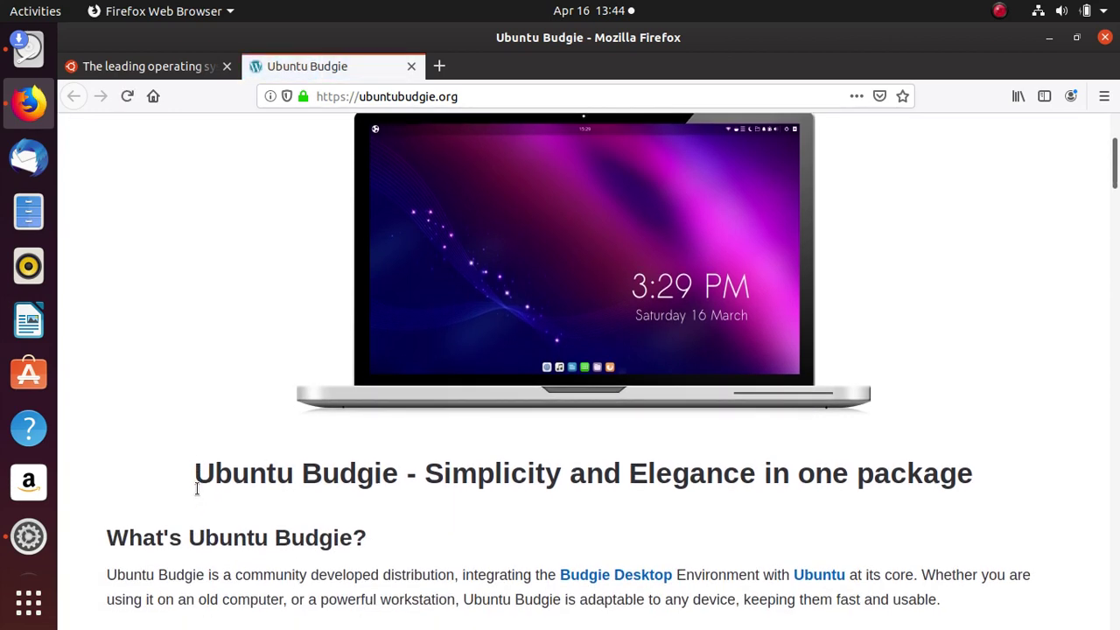
{"action": "scroll", "coordinate": [203, 503], "scroll_direction": "down", "scroll_amount": 4}
{"action": "scroll", "coordinate": [413, 475], "scroll_direction": "down", "scroll_amount": 5}
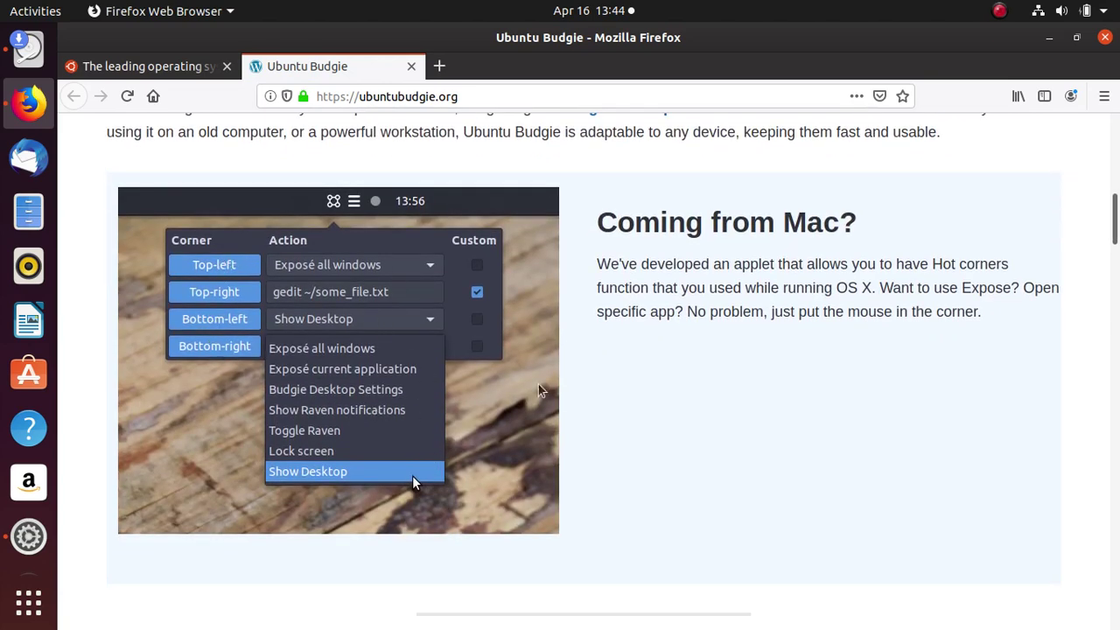
{"action": "scroll", "coordinate": [571, 435], "scroll_direction": "down", "scroll_amount": 4}
{"action": "scroll", "coordinate": [571, 435], "scroll_direction": "down", "scroll_amount": 5}
{"action": "scroll", "coordinate": [560, 425], "scroll_direction": "up", "scroll_amount": 2}
{"action": "scroll", "coordinate": [567, 426], "scroll_direction": "down", "scroll_amount": 10}
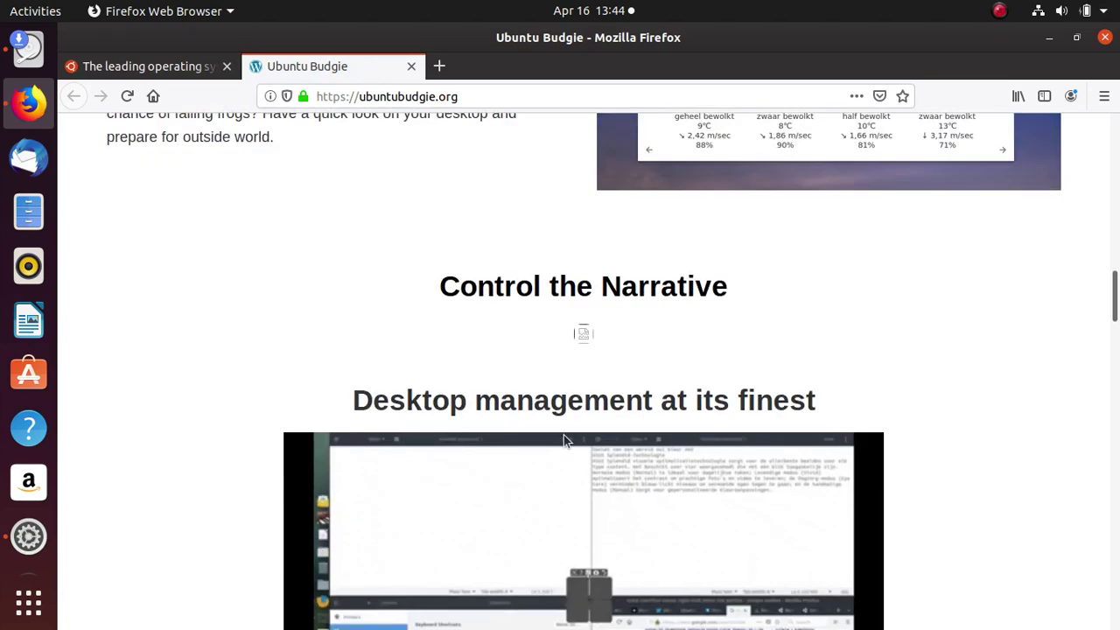
{"action": "scroll", "coordinate": [438, 459], "scroll_direction": "up", "scroll_amount": 5}
{"action": "scroll", "coordinate": [473, 368], "scroll_direction": "down", "scroll_amount": 5}
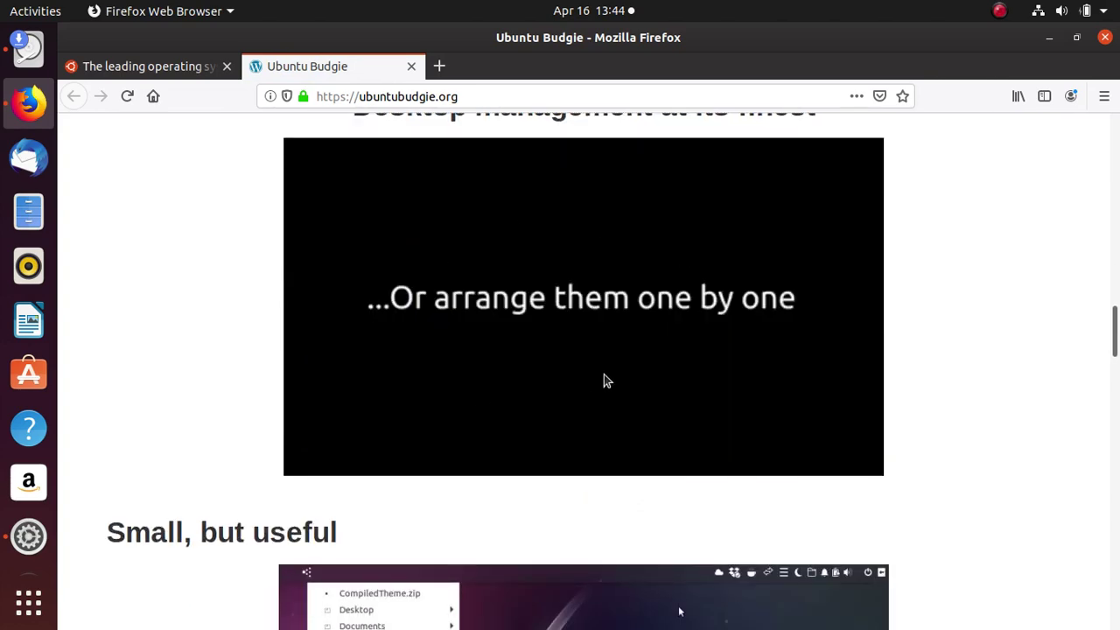
{"action": "scroll", "coordinate": [966, 495], "scroll_direction": "up", "scroll_amount": 3}
{"action": "scroll", "coordinate": [925, 470], "scroll_direction": "down", "scroll_amount": 2}
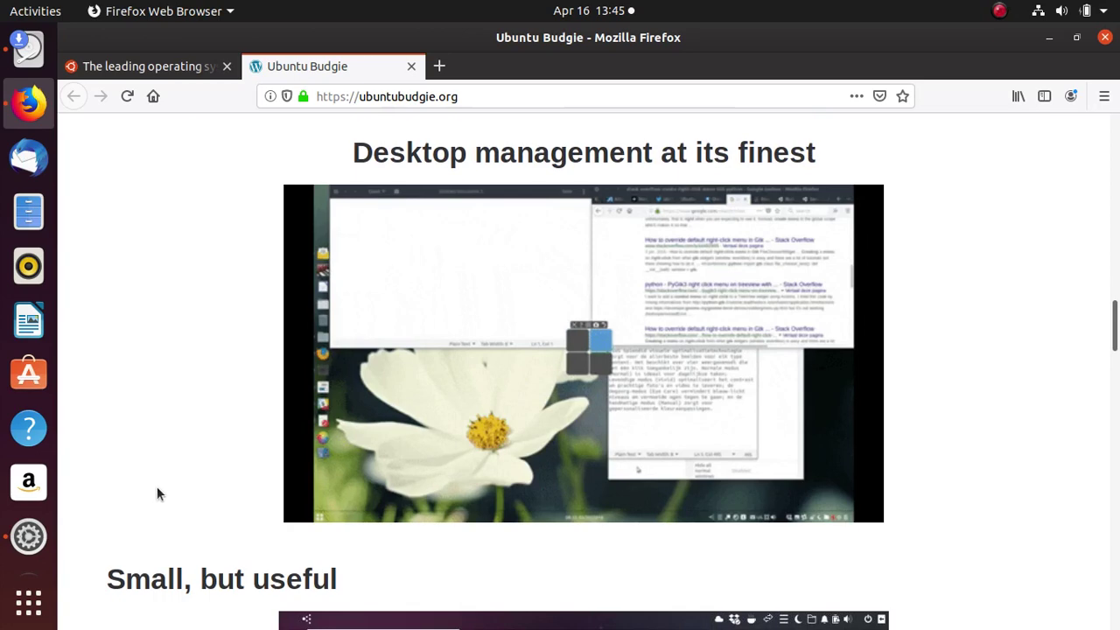
Review the rest of the Ubuntu Budgie home page, covering the small applets, the reviewers' quotes and the sponsors.
{"action": "scroll", "coordinate": [162, 497], "scroll_direction": "down", "scroll_amount": 5}
{"action": "scroll", "coordinate": [169, 497], "scroll_direction": "down", "scroll_amount": 7}
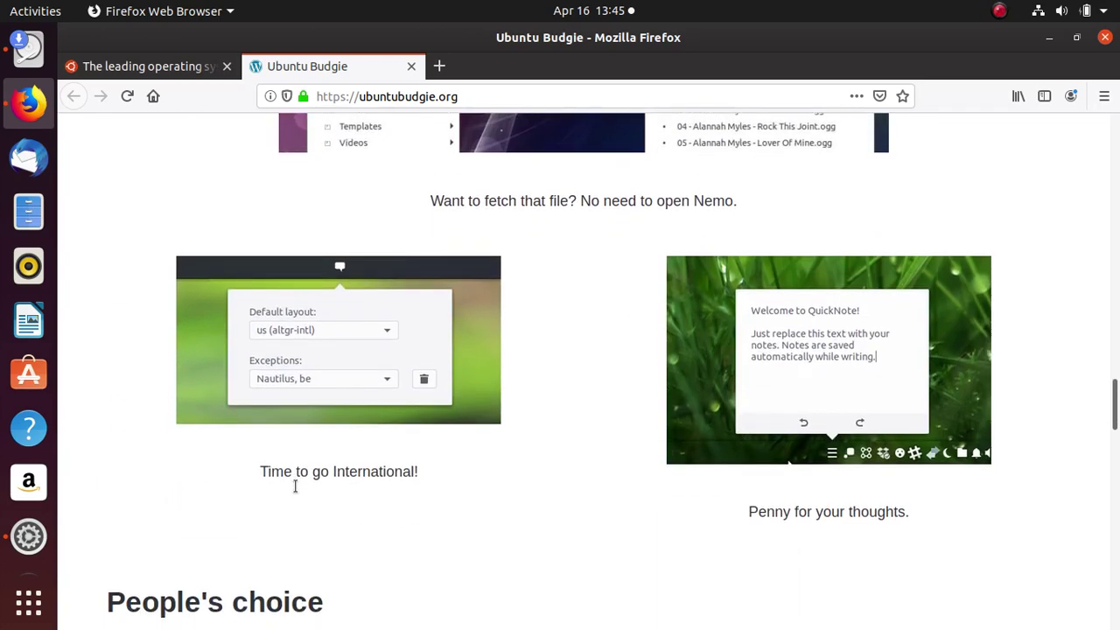
{"action": "scroll", "coordinate": [291, 493], "scroll_direction": "down", "scroll_amount": 3}
{"action": "scroll", "coordinate": [291, 493], "scroll_direction": "down", "scroll_amount": 8}
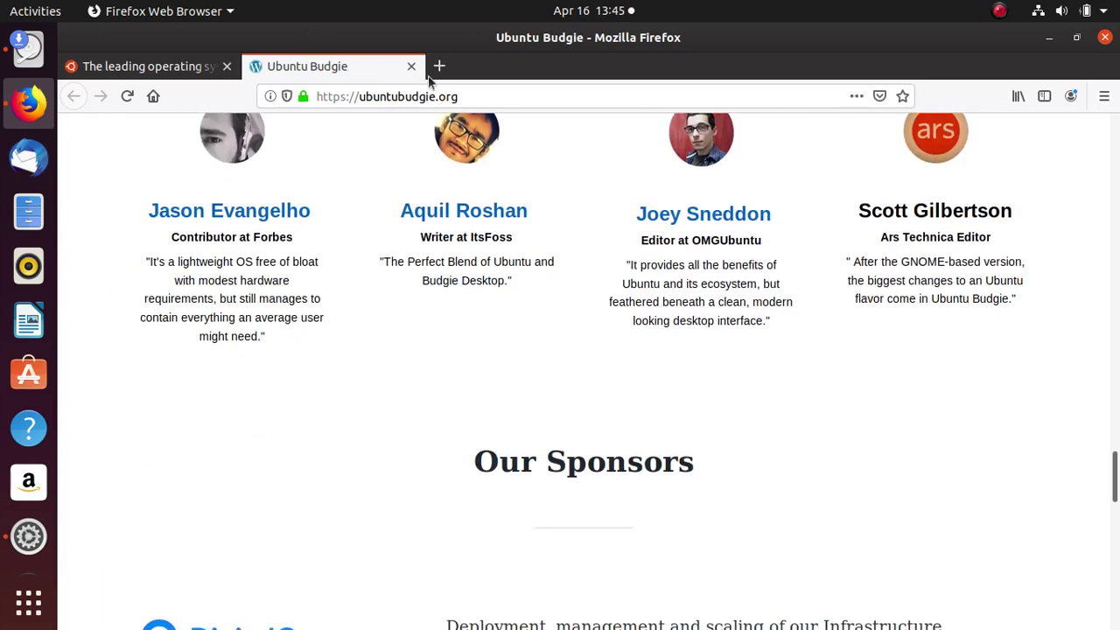
Close the Ubuntu Budgie tab and open the Ubuntu Kylin website from the flavours list in a new tab.
{"action": "left_click", "coordinate": [412, 66]}
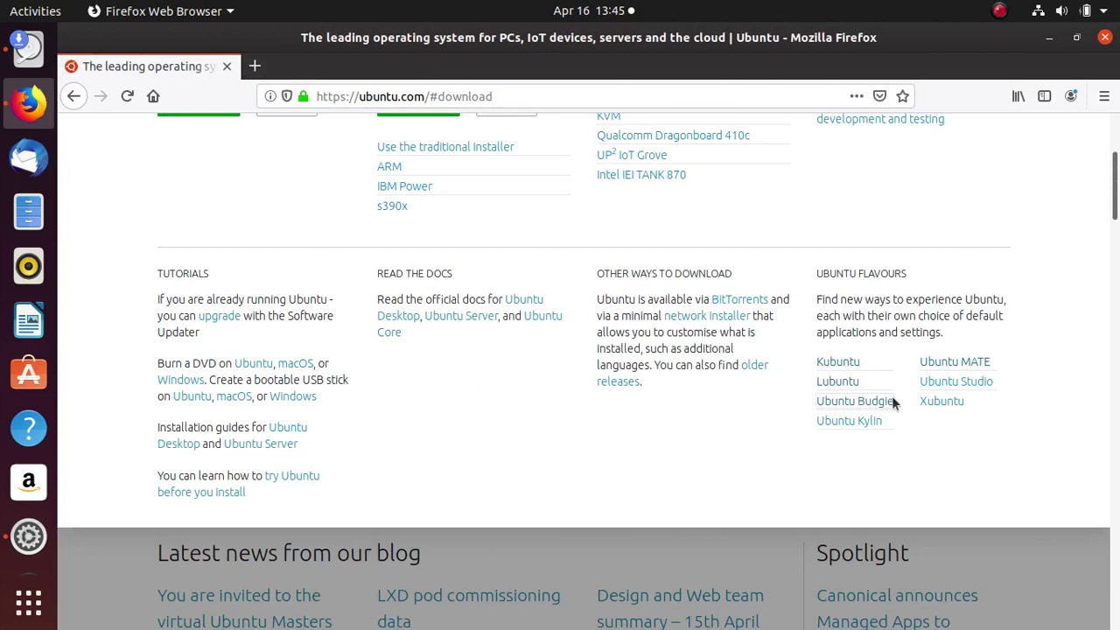
{"action": "right_click", "coordinate": [853, 423]}
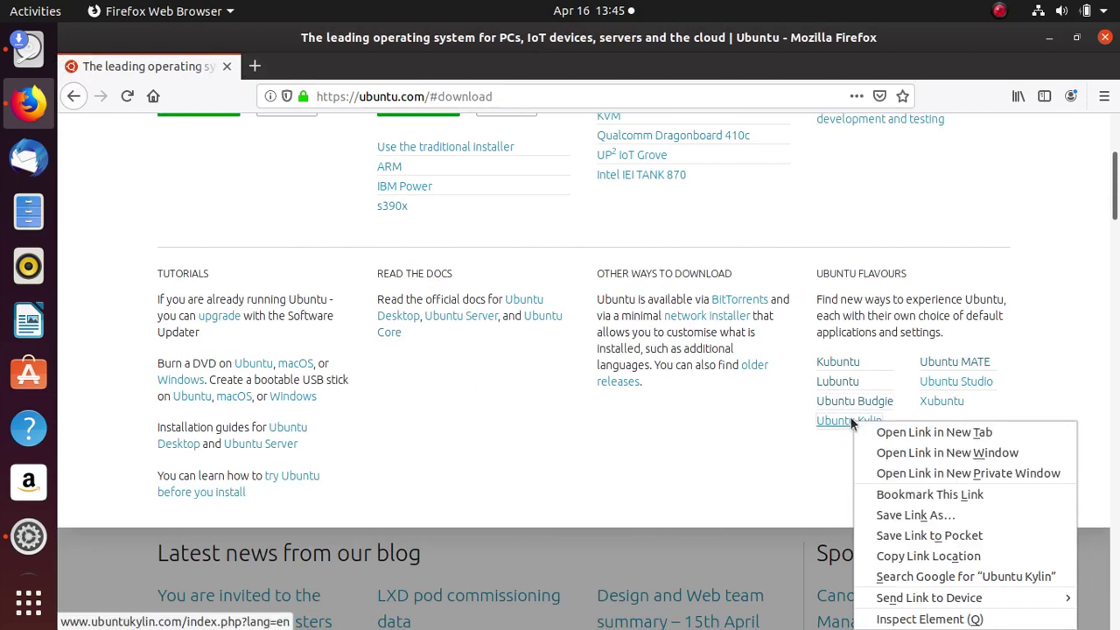
{"action": "left_click", "coordinate": [879, 430]}
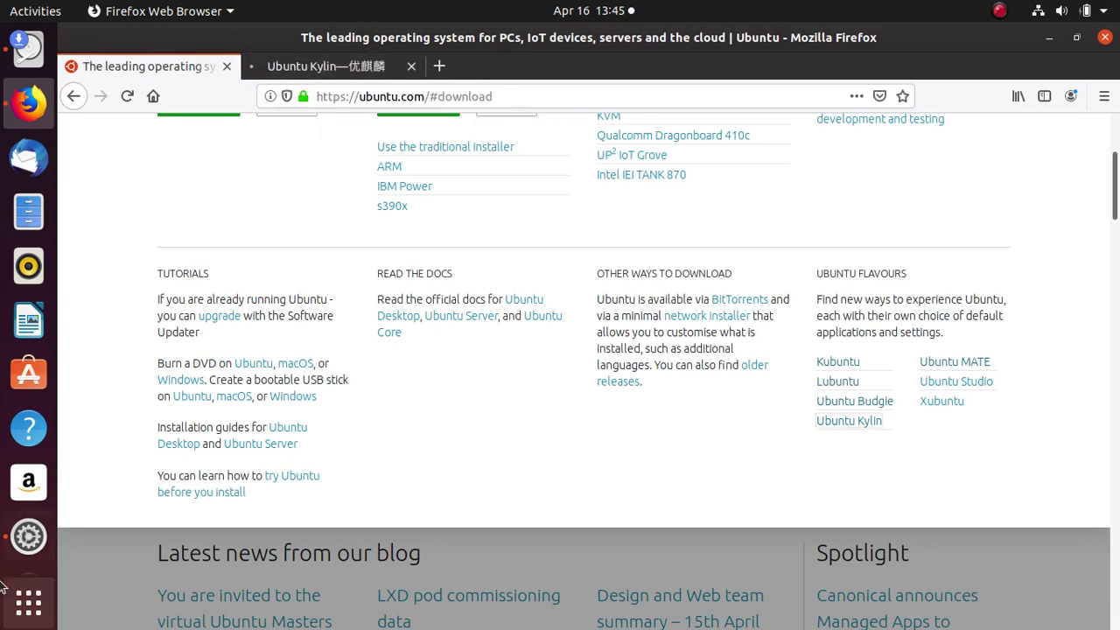
Bring up the Ubuntu 19.10 installer window to check the installation progress, and return to Firefox.
{"action": "scroll", "coordinate": [28, 543], "scroll_direction": "down", "scroll_amount": 1}
{"action": "left_click", "coordinate": [29, 547]}
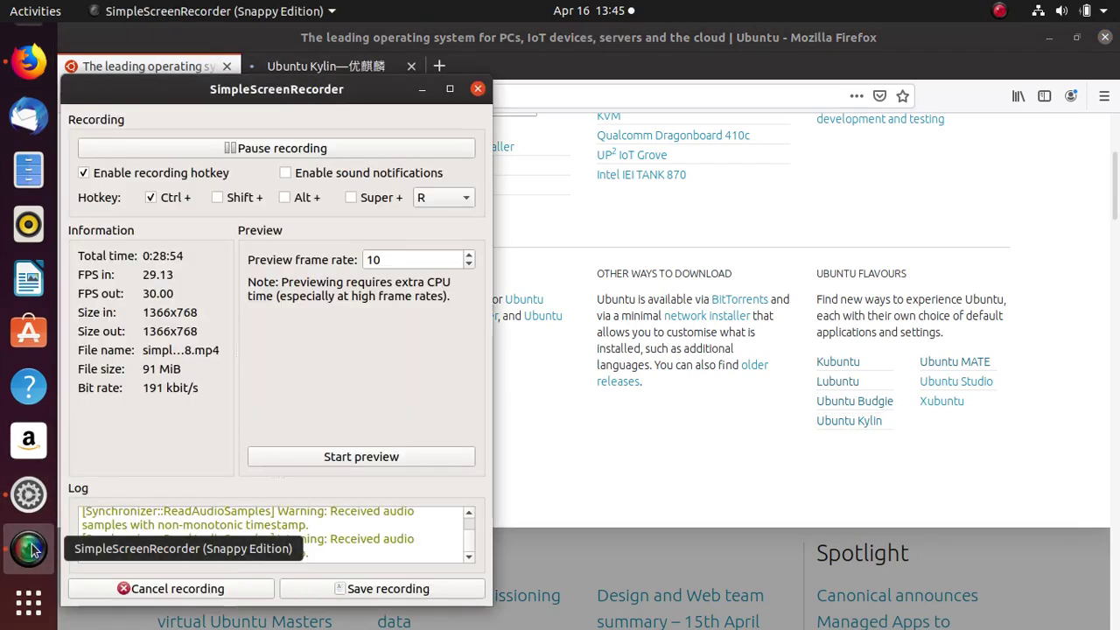
{"action": "scroll", "coordinate": [26, 88], "scroll_direction": "up", "scroll_amount": 1}
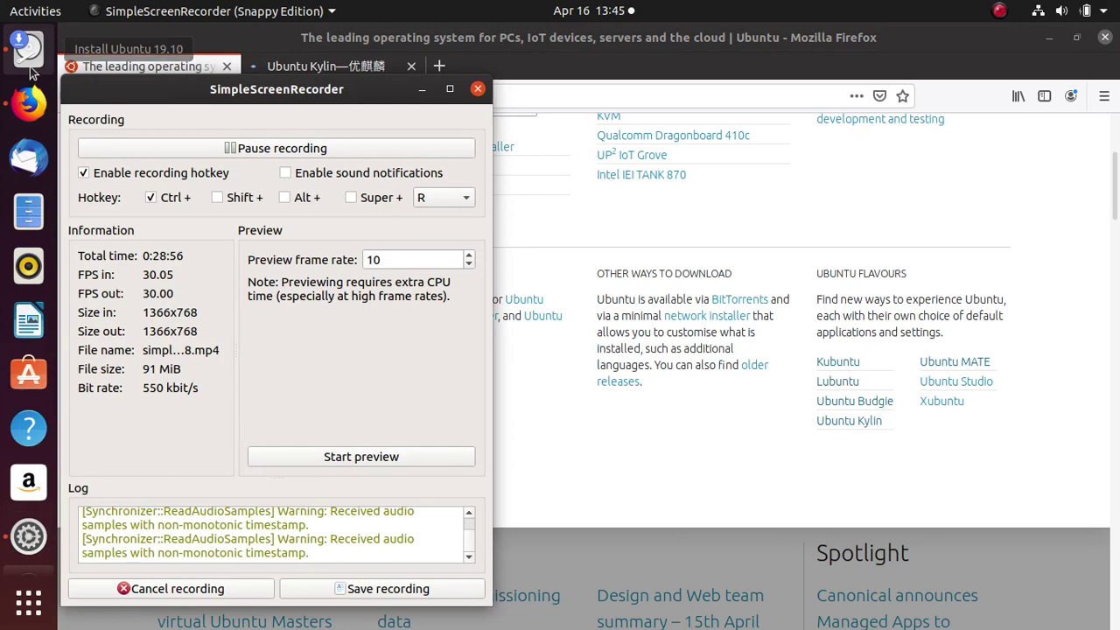
{"action": "left_click", "coordinate": [29, 48]}
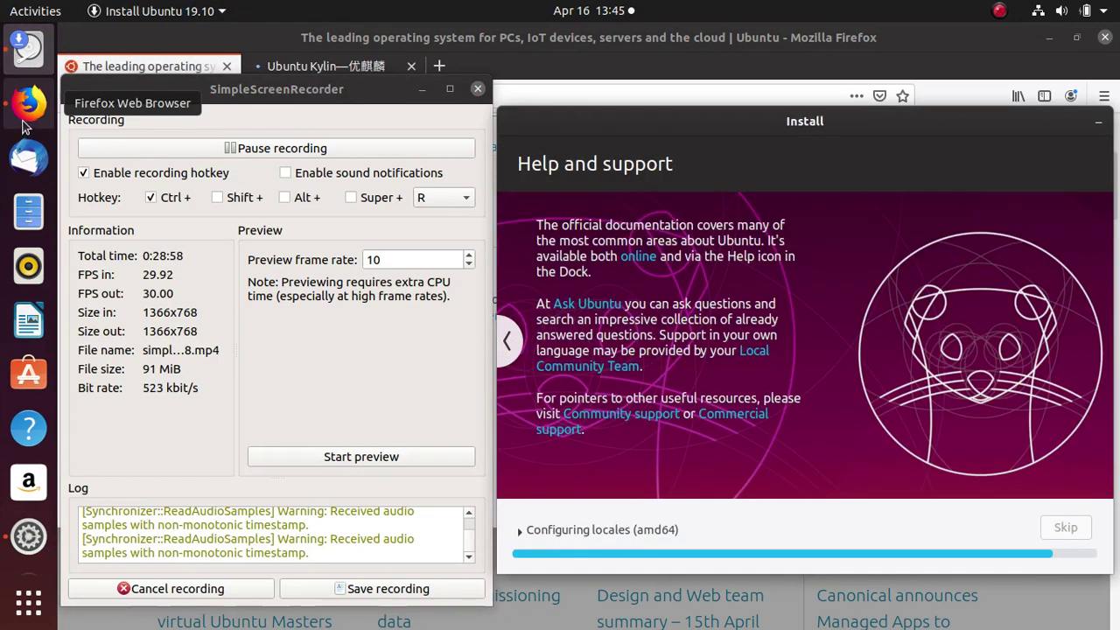
{"action": "left_click", "coordinate": [27, 119]}
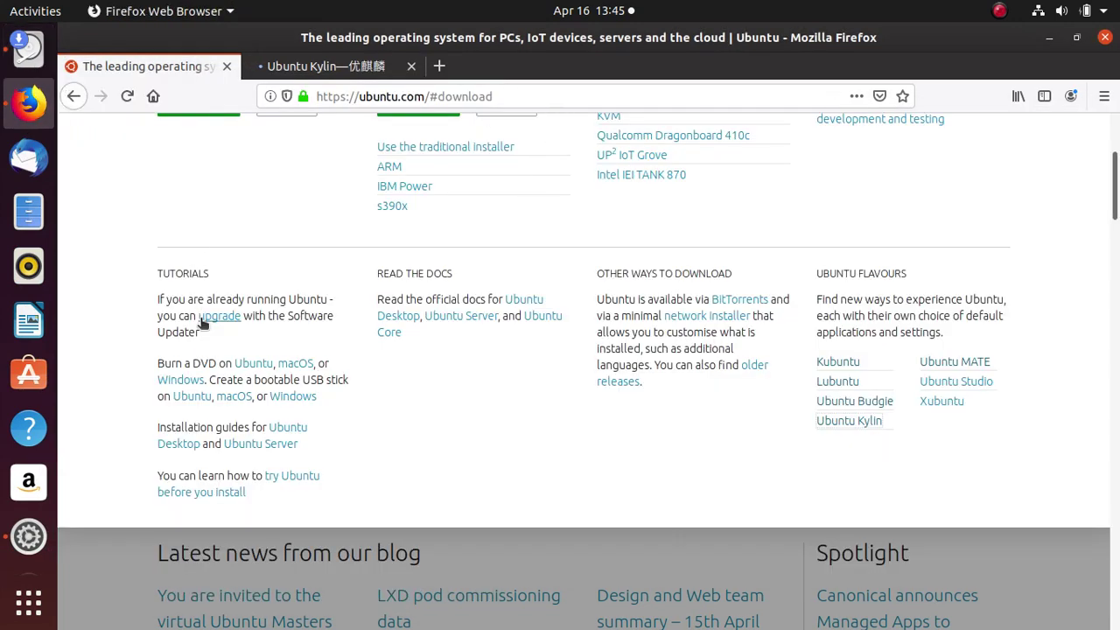
Switch to the Ubuntu Kylin tab and look through its home page from the 19.10 banner down past the desktop video.
{"action": "scroll", "coordinate": [202, 323], "scroll_direction": "up", "scroll_amount": 6}
{"action": "key", "text": "ctrl+Tab"}
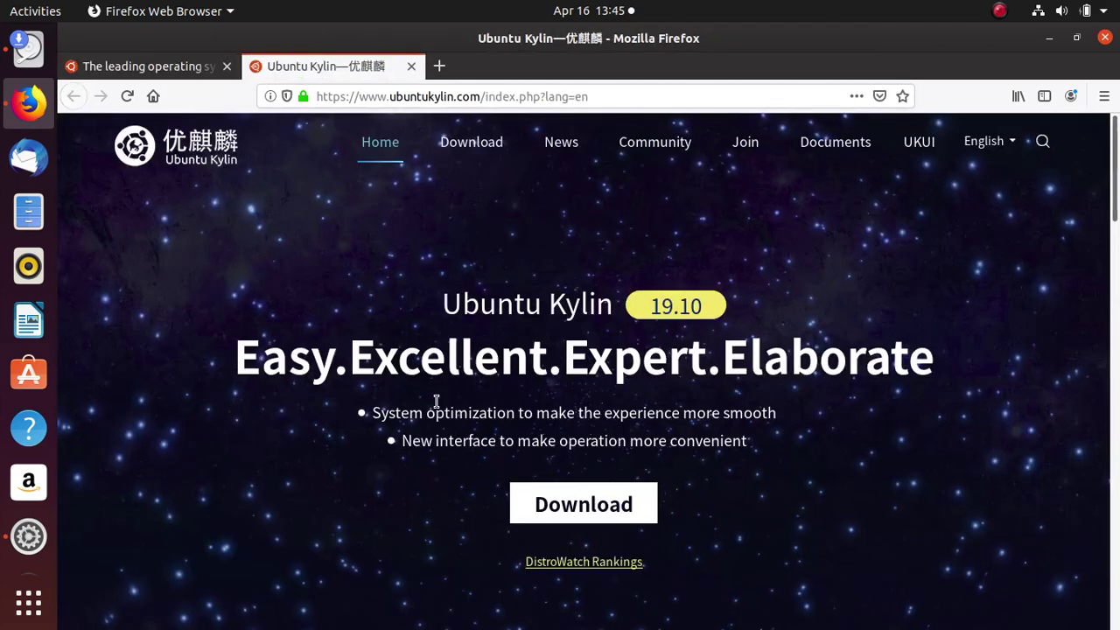
{"action": "scroll", "coordinate": [452, 455], "scroll_direction": "down", "scroll_amount": 5}
{"action": "scroll", "coordinate": [453, 455], "scroll_direction": "up", "scroll_amount": 5}
{"action": "scroll", "coordinate": [455, 453], "scroll_direction": "down", "scroll_amount": 2}
{"action": "scroll", "coordinate": [459, 451], "scroll_direction": "down", "scroll_amount": 10}
{"action": "scroll", "coordinate": [459, 452], "scroll_direction": "up", "scroll_amount": 3}
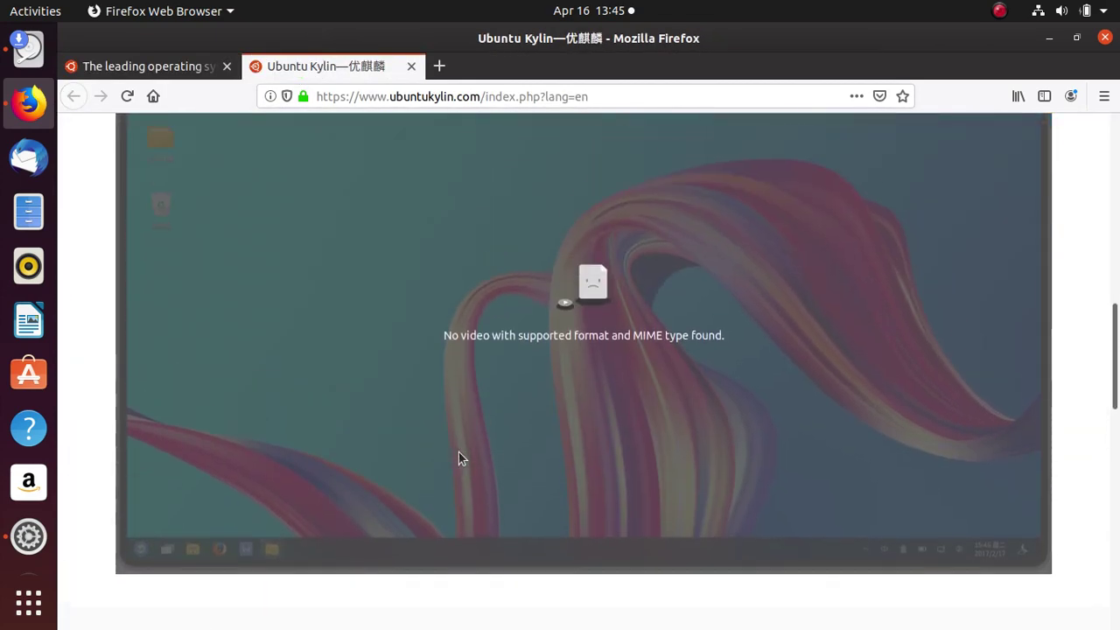
{"action": "scroll", "coordinate": [710, 403], "scroll_direction": "up", "scroll_amount": 2}
{"action": "scroll", "coordinate": [738, 393], "scroll_direction": "down", "scroll_amount": 5}
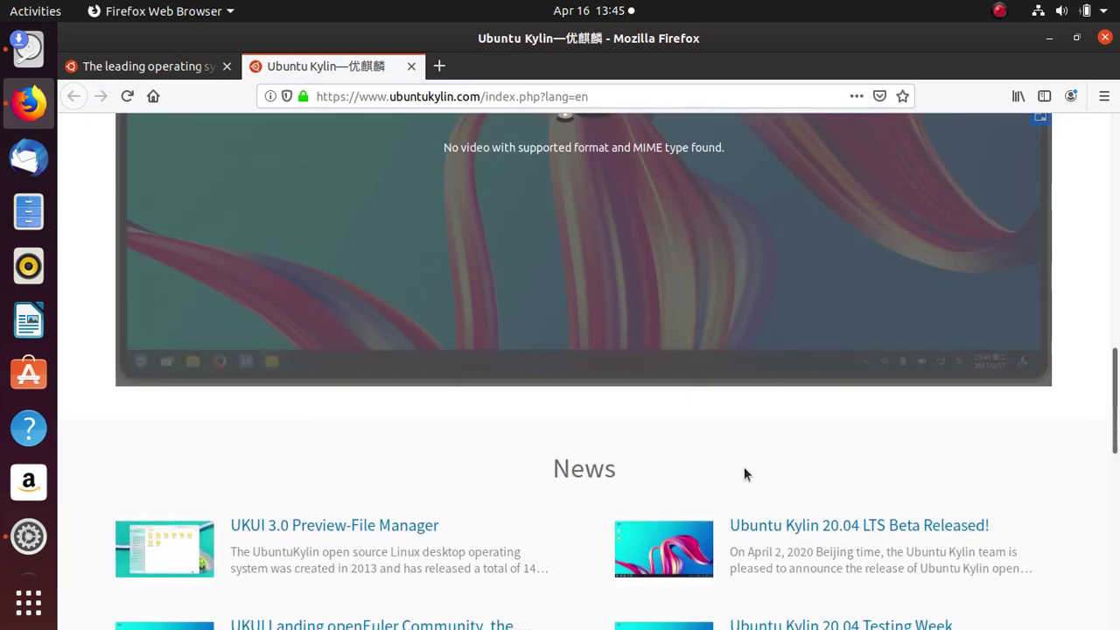
Examine the News and Activity sections on the lower part of the Ubuntu Kylin home page.
{"action": "scroll", "coordinate": [743, 474], "scroll_direction": "down", "scroll_amount": 10}
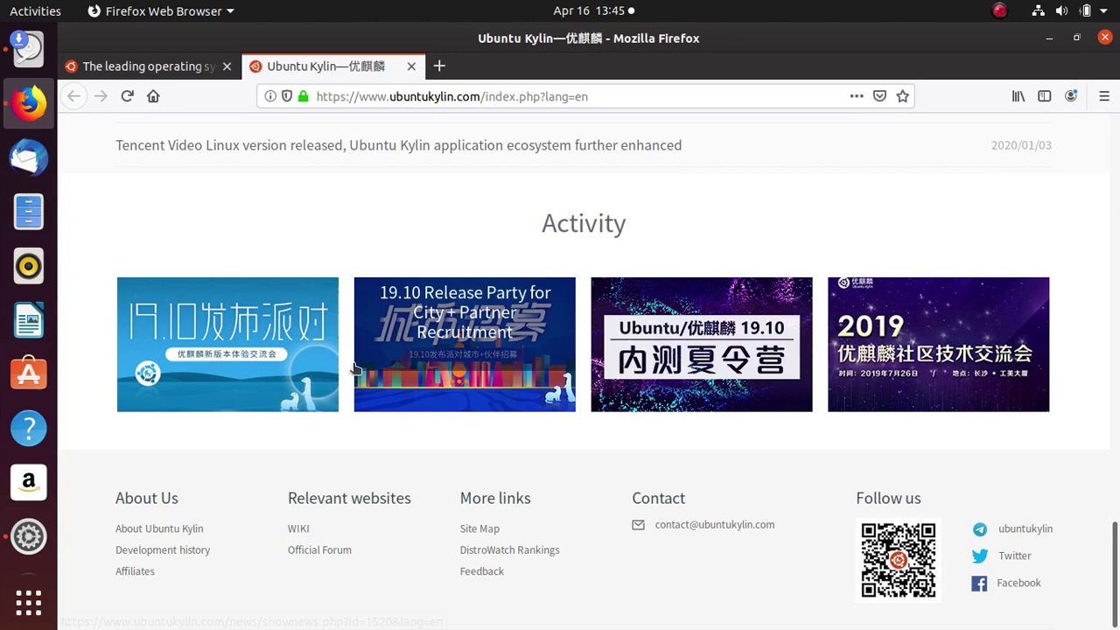
{"action": "scroll", "coordinate": [363, 368], "scroll_direction": "up", "scroll_amount": 8}
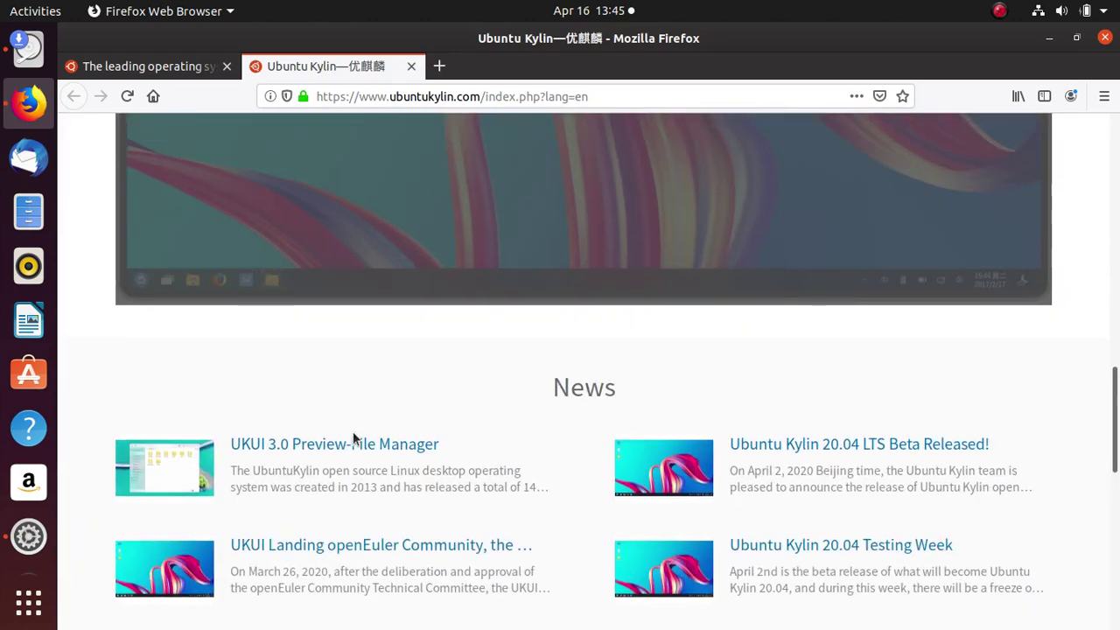
{"action": "scroll", "coordinate": [506, 391], "scroll_direction": "up", "scroll_amount": 3}
{"action": "scroll", "coordinate": [176, 398], "scroll_direction": "down", "scroll_amount": 3}
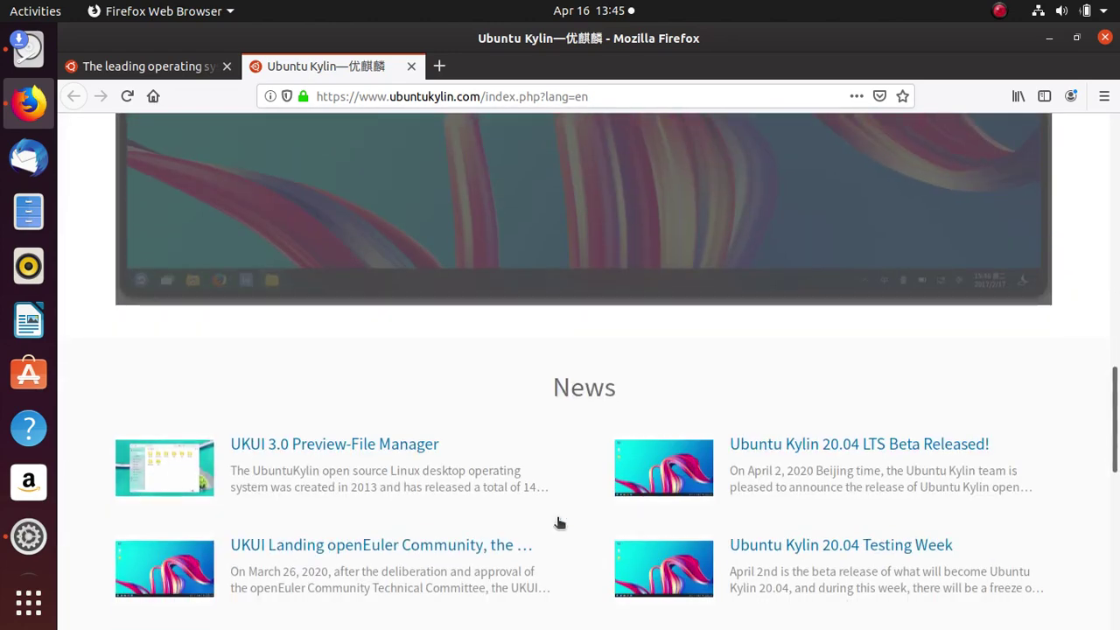
Look over the Ubuntu Kylin News section, return to the 19.10 banner and close the Ubuntu Kylin tab.
{"action": "scroll", "coordinate": [501, 544], "scroll_direction": "down", "scroll_amount": 3}
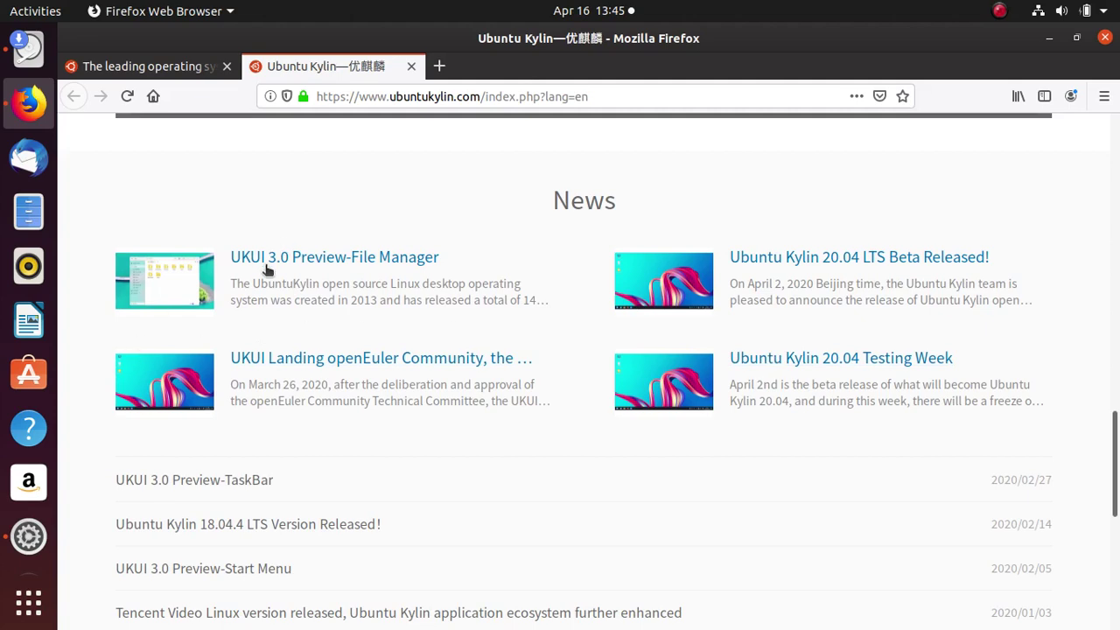
{"action": "scroll", "coordinate": [500, 313], "scroll_direction": "up", "scroll_amount": 8}
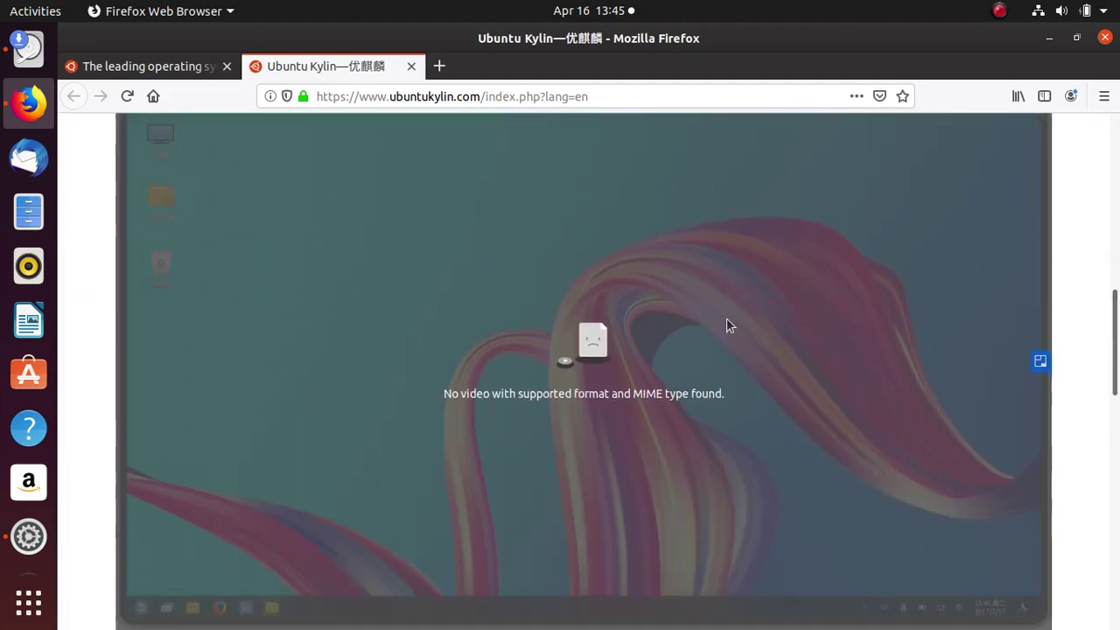
{"action": "scroll", "coordinate": [228, 226], "scroll_direction": "up", "scroll_amount": 8}
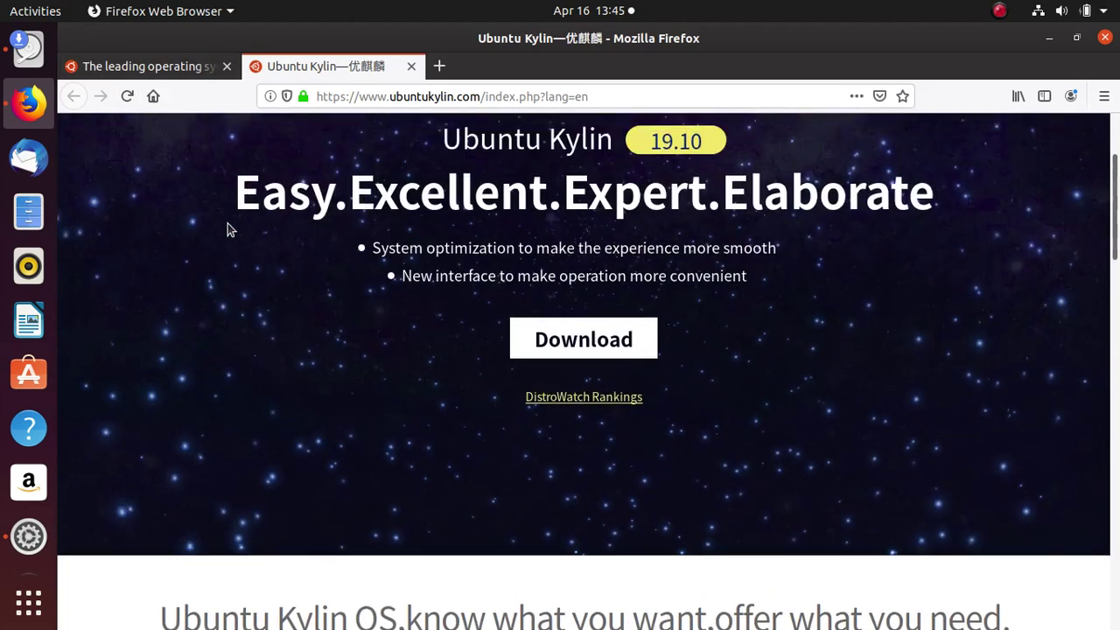
{"action": "scroll", "coordinate": [228, 229], "scroll_direction": "up", "scroll_amount": 3}
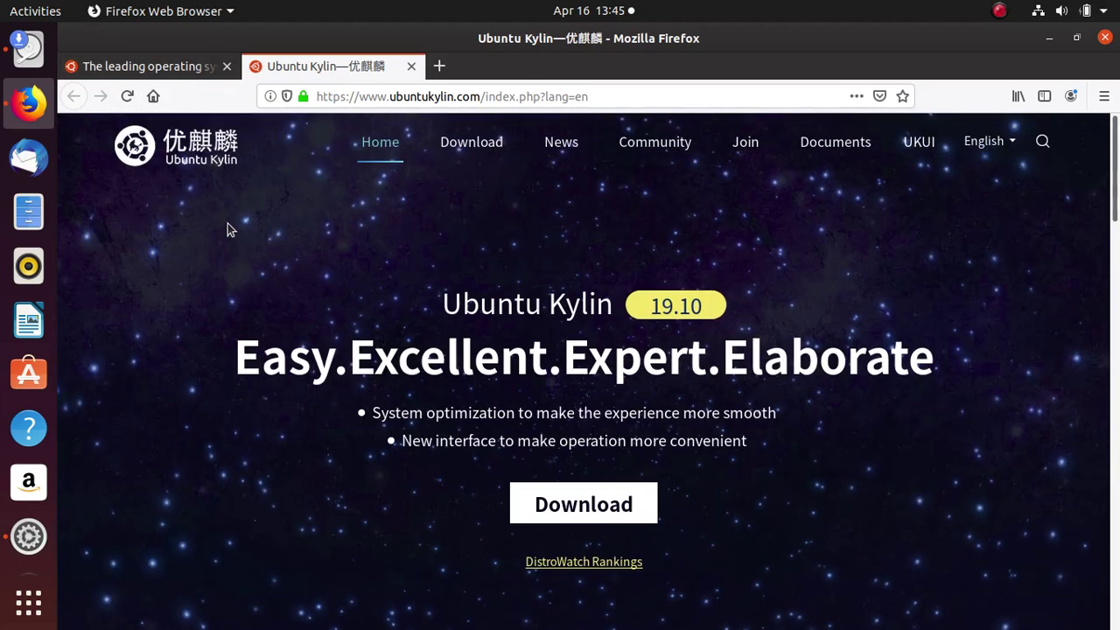
{"action": "left_click", "coordinate": [410, 67]}
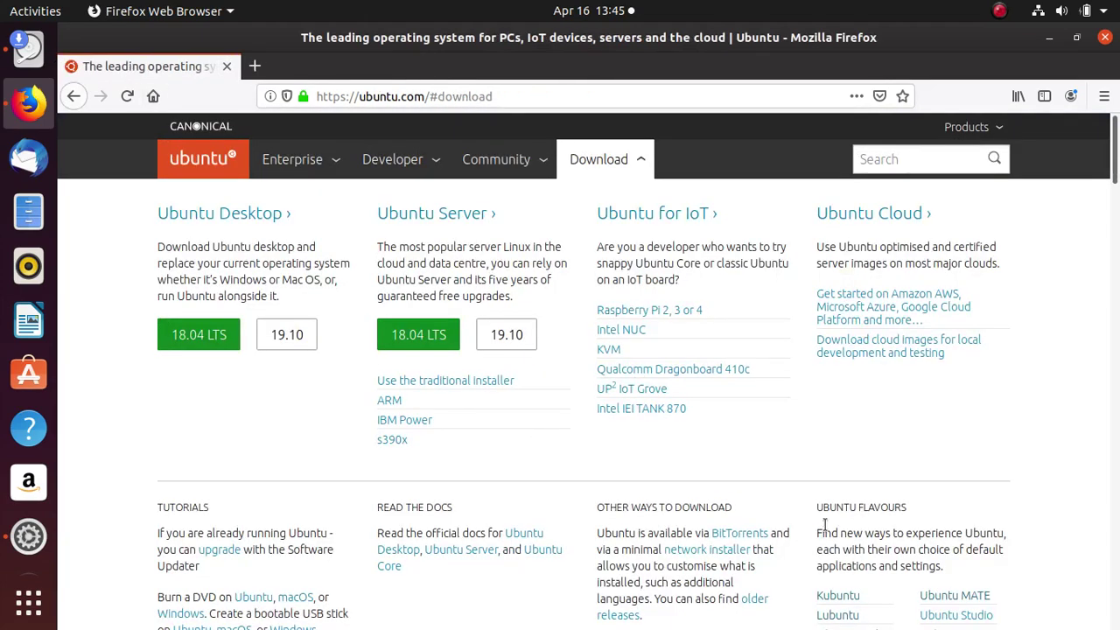
Open the Ubuntu Studio website from the Ubuntu flavours list in a new tab and switch to it.
{"action": "scroll", "coordinate": [824, 526], "scroll_direction": "down", "scroll_amount": 4}
{"action": "scroll", "coordinate": [932, 376], "scroll_direction": "up", "scroll_amount": 2}
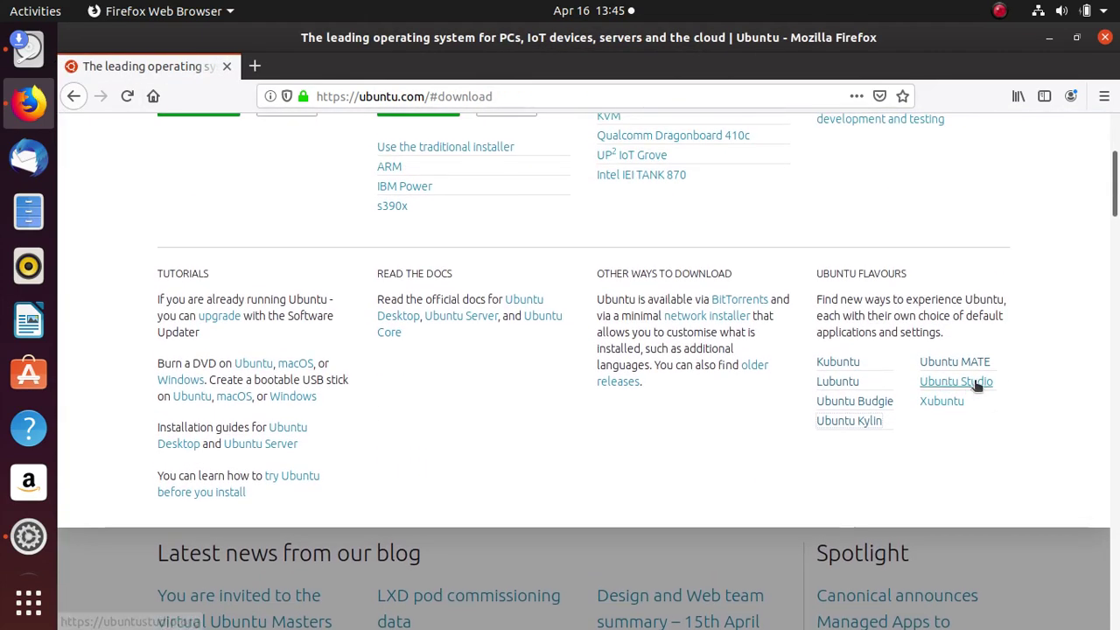
{"action": "right_click", "coordinate": [964, 383]}
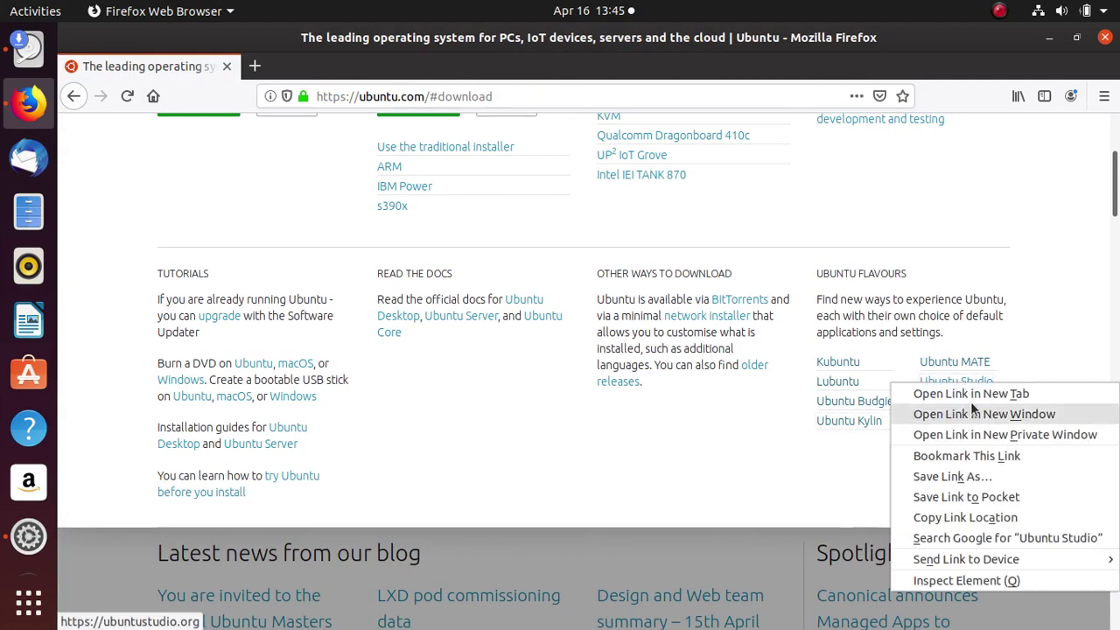
{"action": "left_click", "coordinate": [978, 393]}
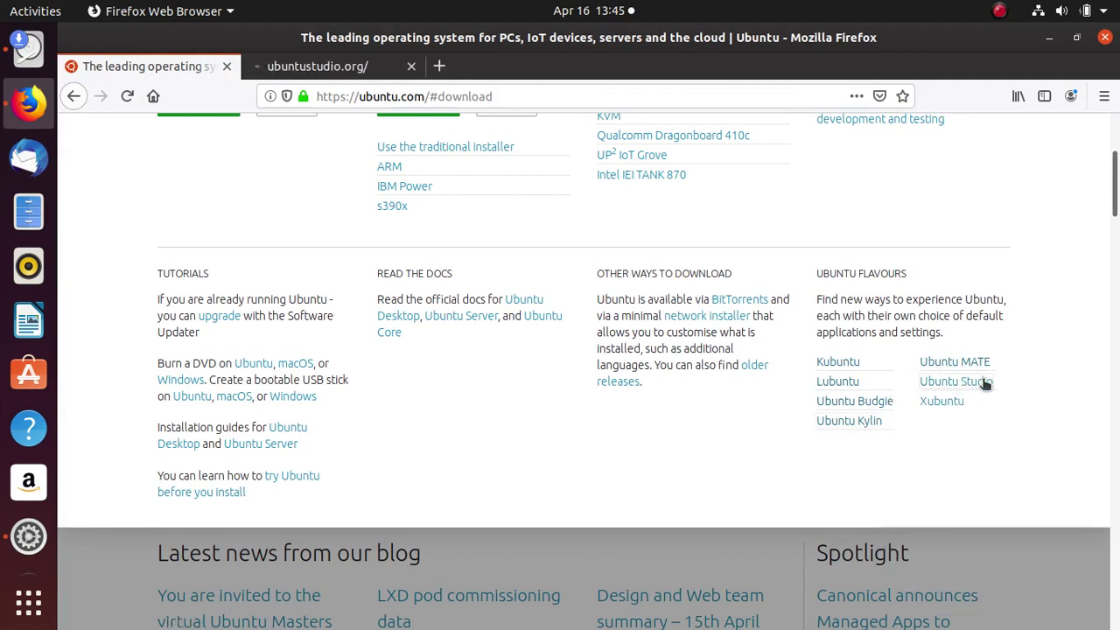
{"action": "left_click", "coordinate": [313, 66]}
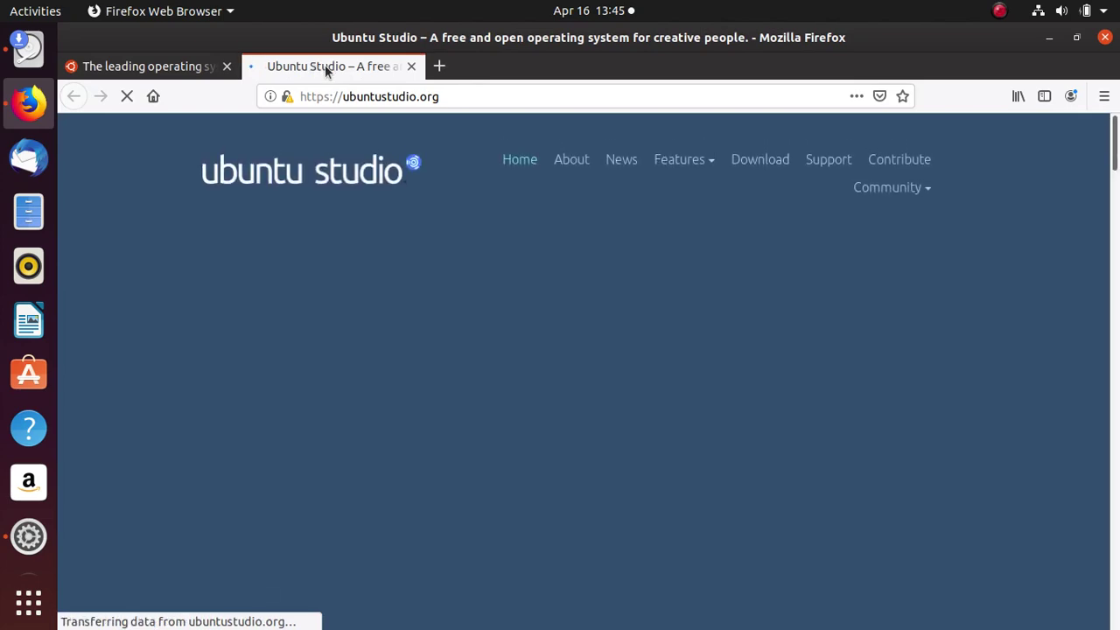
Look over the Ubuntu Studio home page banner and its 19.10 and 20.04 LTS beta download options.
{"action": "scroll", "coordinate": [823, 378], "scroll_direction": "down", "scroll_amount": 5}
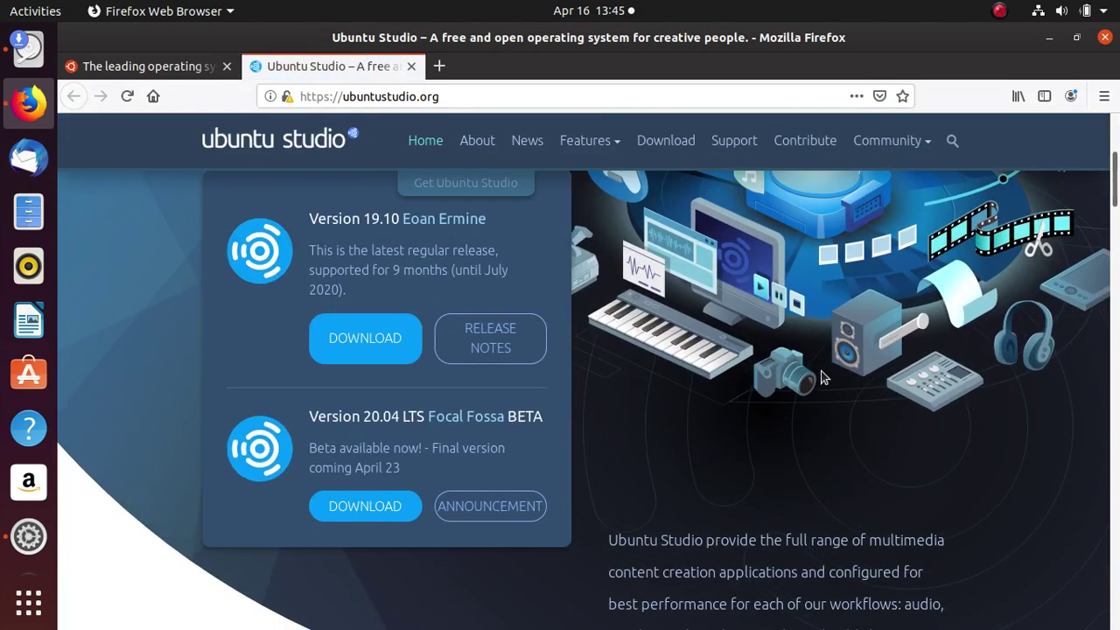
{"action": "scroll", "coordinate": [630, 381], "scroll_direction": "up", "scroll_amount": 3}
{"action": "scroll", "coordinate": [526, 446], "scroll_direction": "down", "scroll_amount": 2}
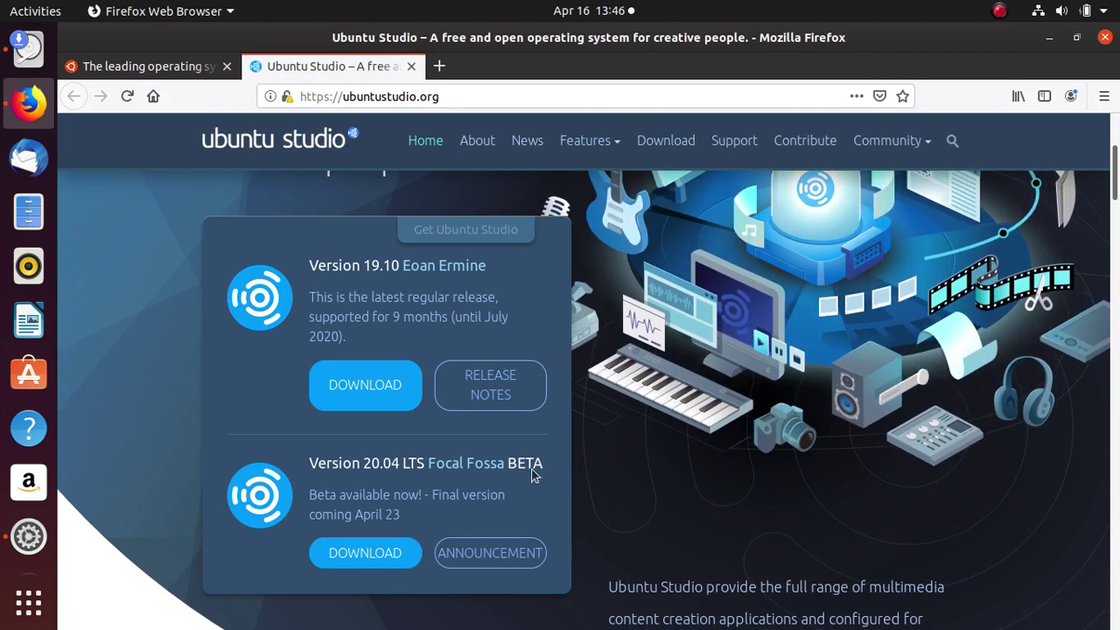
{"action": "scroll", "coordinate": [567, 473], "scroll_direction": "up", "scroll_amount": 1}
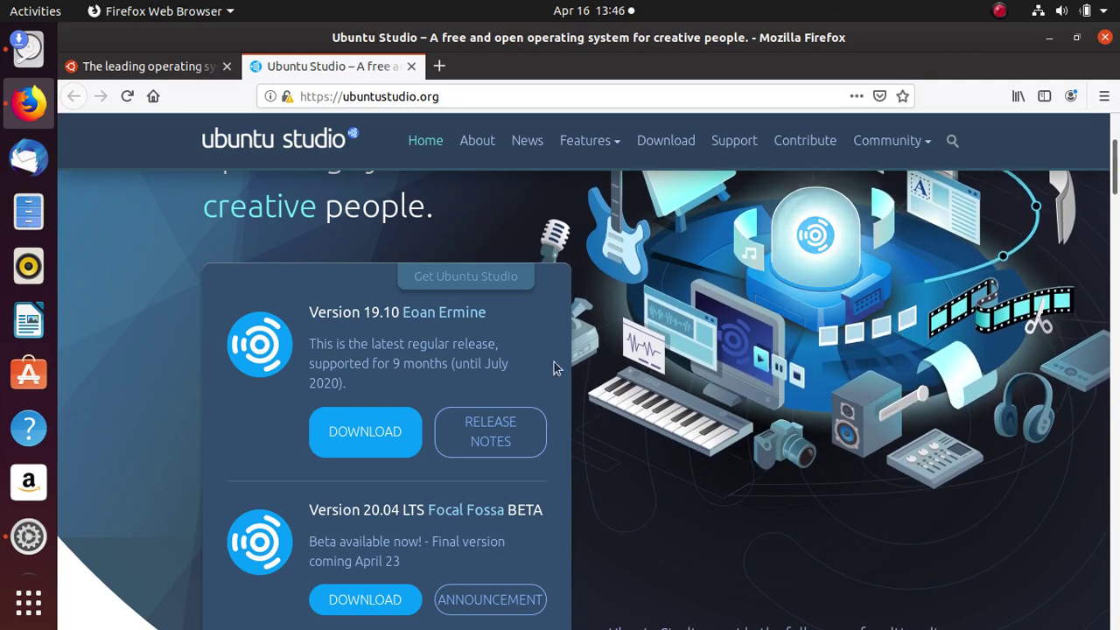
{"action": "scroll", "coordinate": [553, 368], "scroll_direction": "up", "scroll_amount": 3}
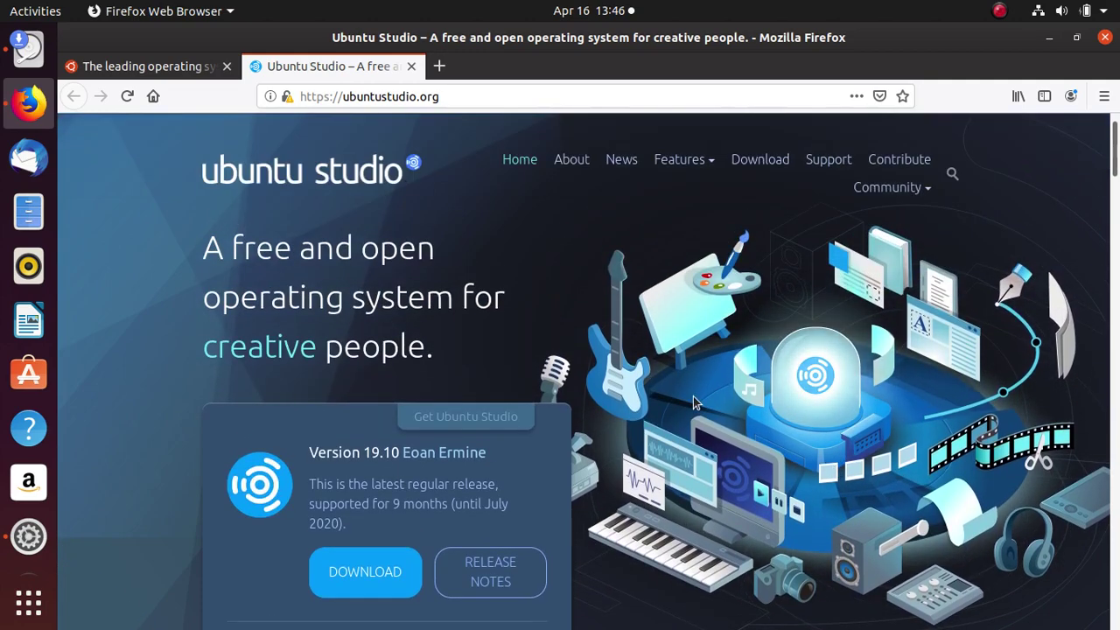
Examine the Why Ubuntu Studio section, covering Audio, Graphics, Video, Publishing and Photography.
{"action": "scroll", "coordinate": [693, 397], "scroll_direction": "down", "scroll_amount": 5}
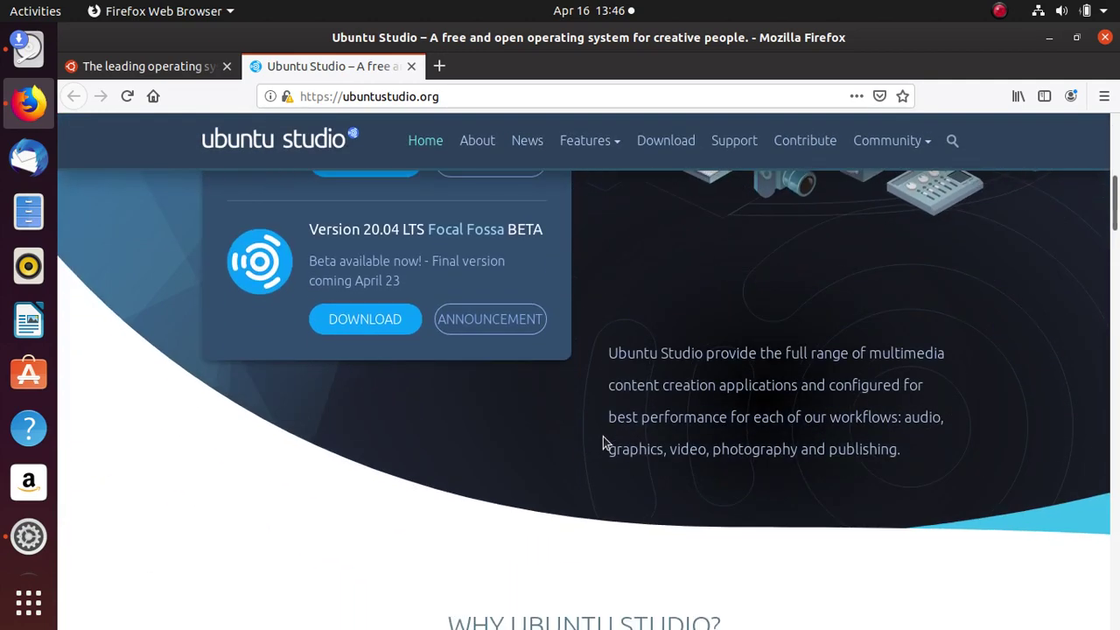
{"action": "scroll", "coordinate": [631, 438], "scroll_direction": "down", "scroll_amount": 4}
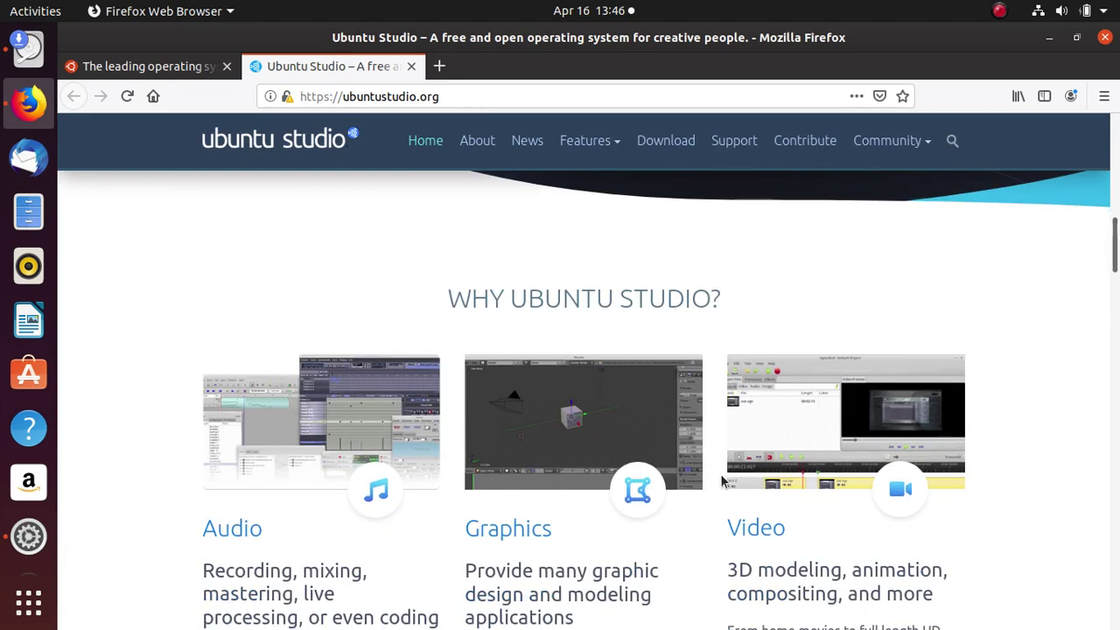
{"action": "scroll", "coordinate": [725, 483], "scroll_direction": "down", "scroll_amount": 1}
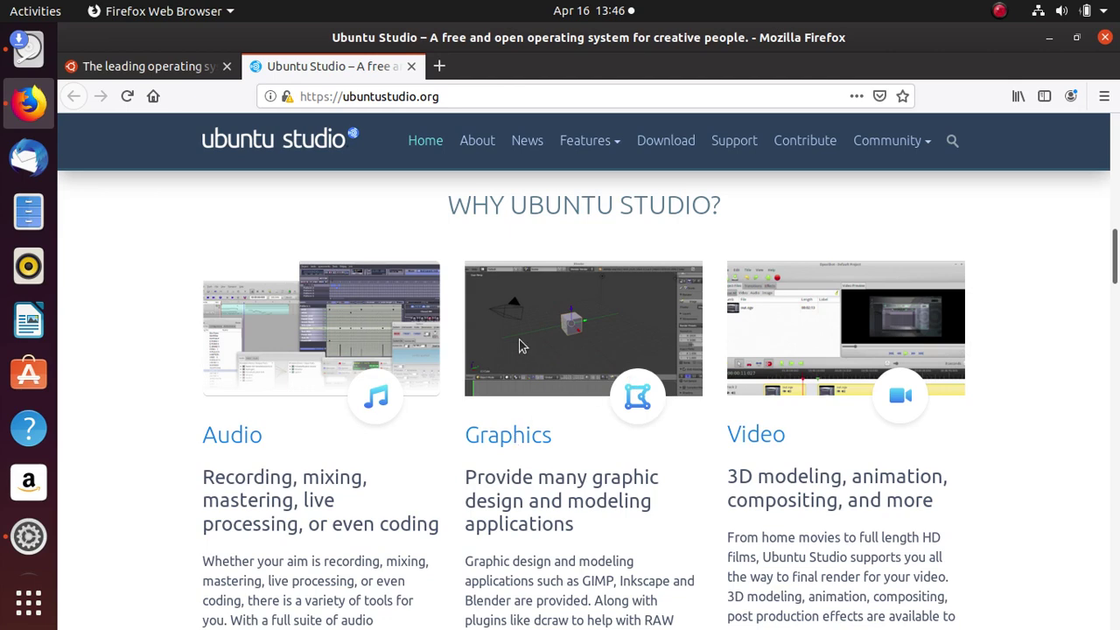
{"action": "scroll", "coordinate": [525, 469], "scroll_direction": "down", "scroll_amount": 5}
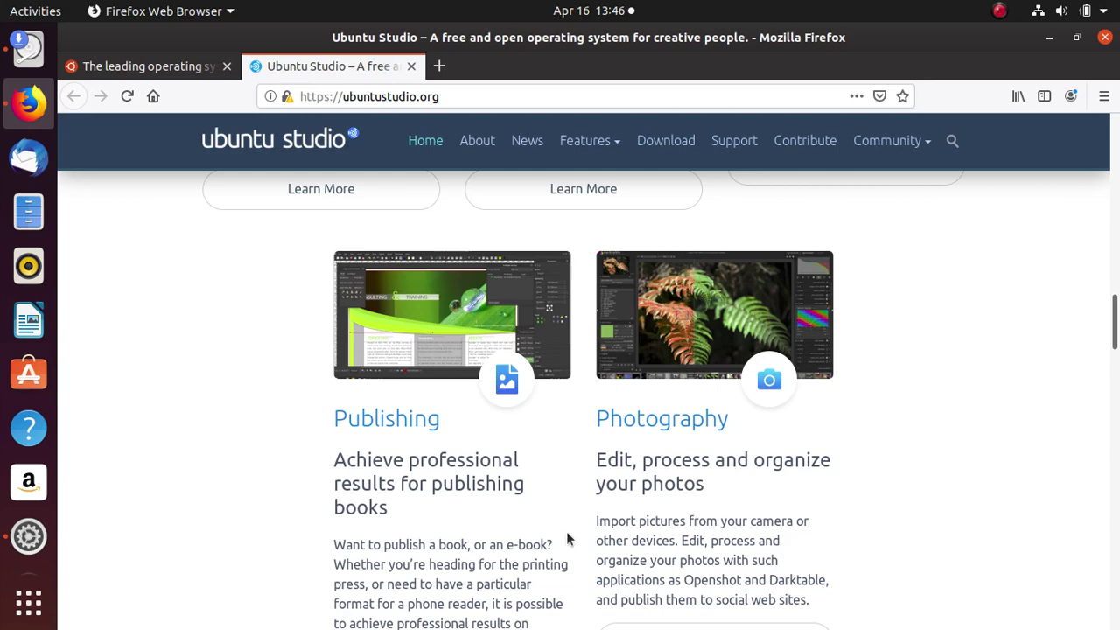
{"action": "scroll", "coordinate": [340, 520], "scroll_direction": "down", "scroll_amount": 2}
{"action": "scroll", "coordinate": [365, 546], "scroll_direction": "up", "scroll_amount": 4}
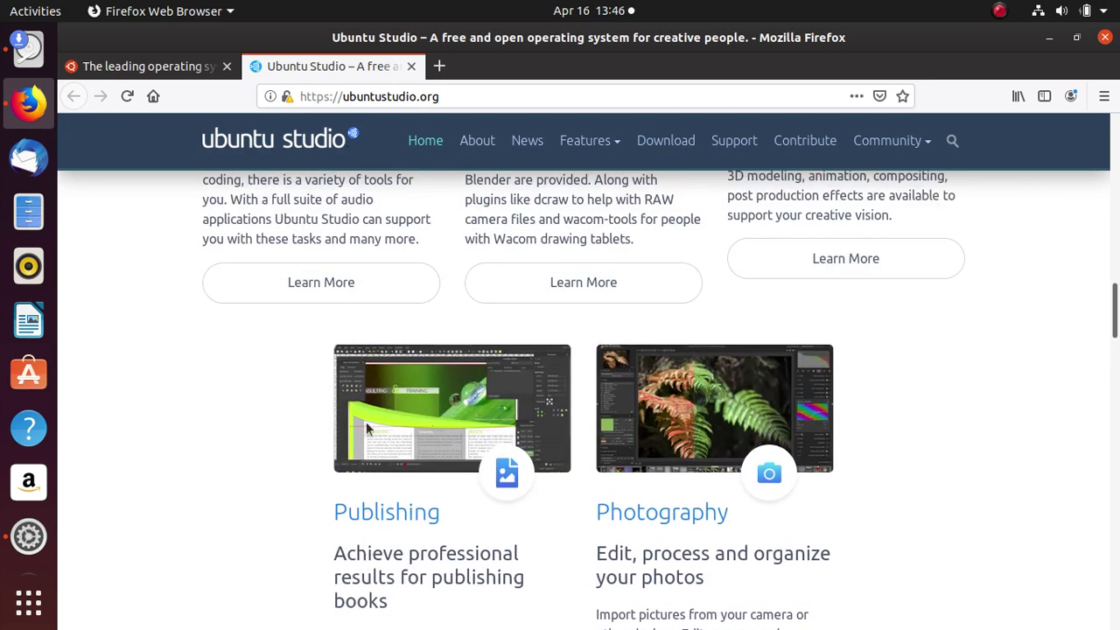
{"action": "scroll", "coordinate": [402, 468], "scroll_direction": "down", "scroll_amount": 3}
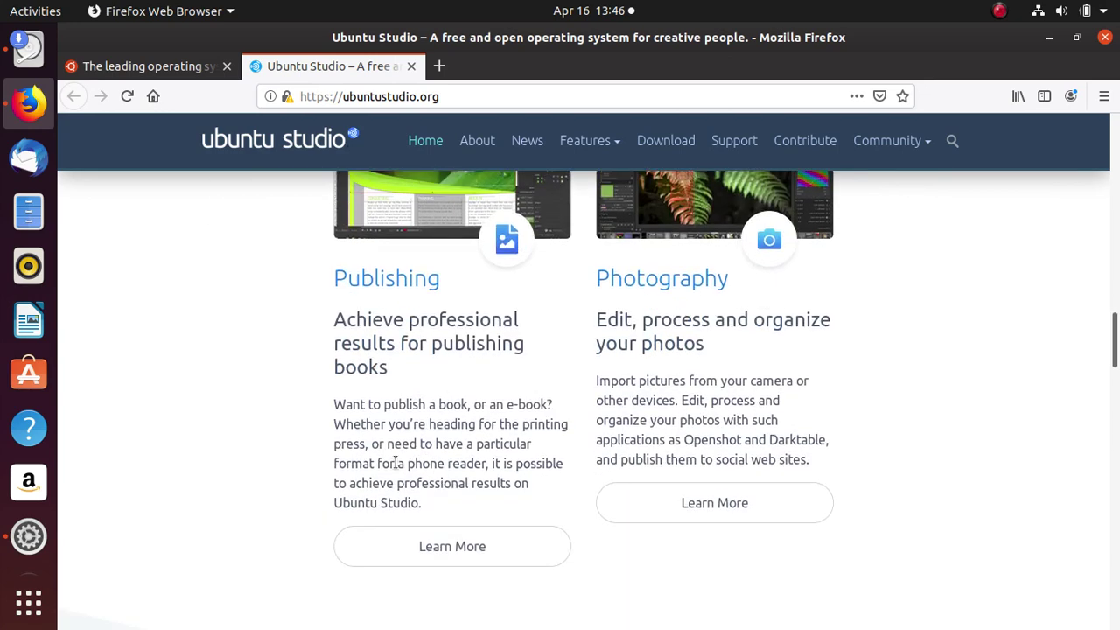
{"action": "scroll", "coordinate": [441, 408], "scroll_direction": "up", "scroll_amount": 4}
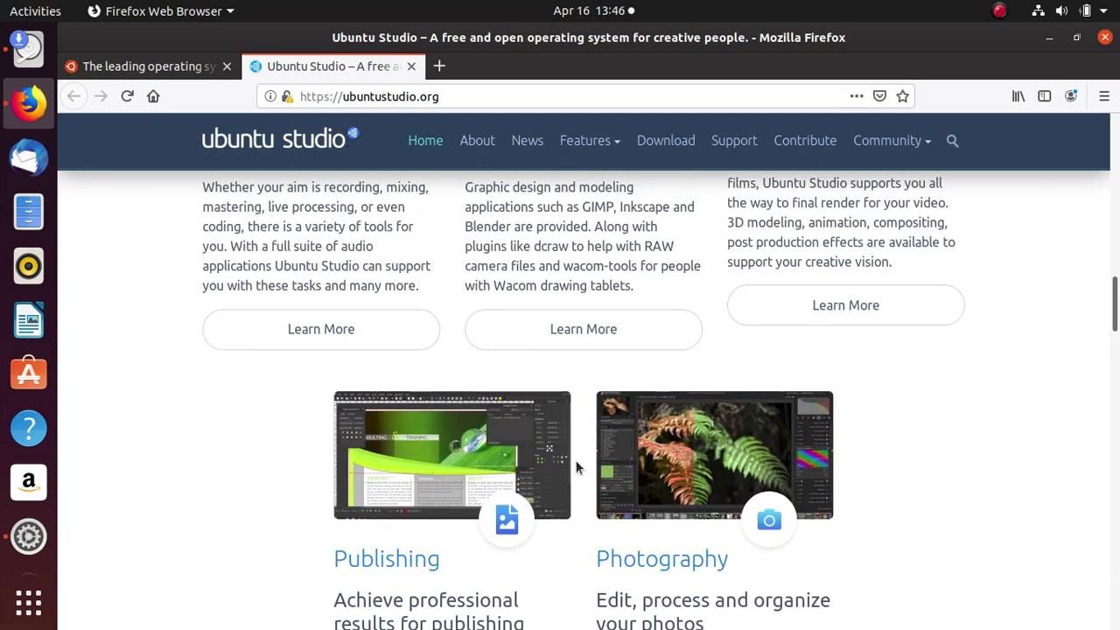
Review the Ubuntu Studio Latest News, download banner and community footer, and return to the Why Ubuntu Studio section.
{"action": "scroll", "coordinate": [924, 474], "scroll_direction": "down", "scroll_amount": 10}
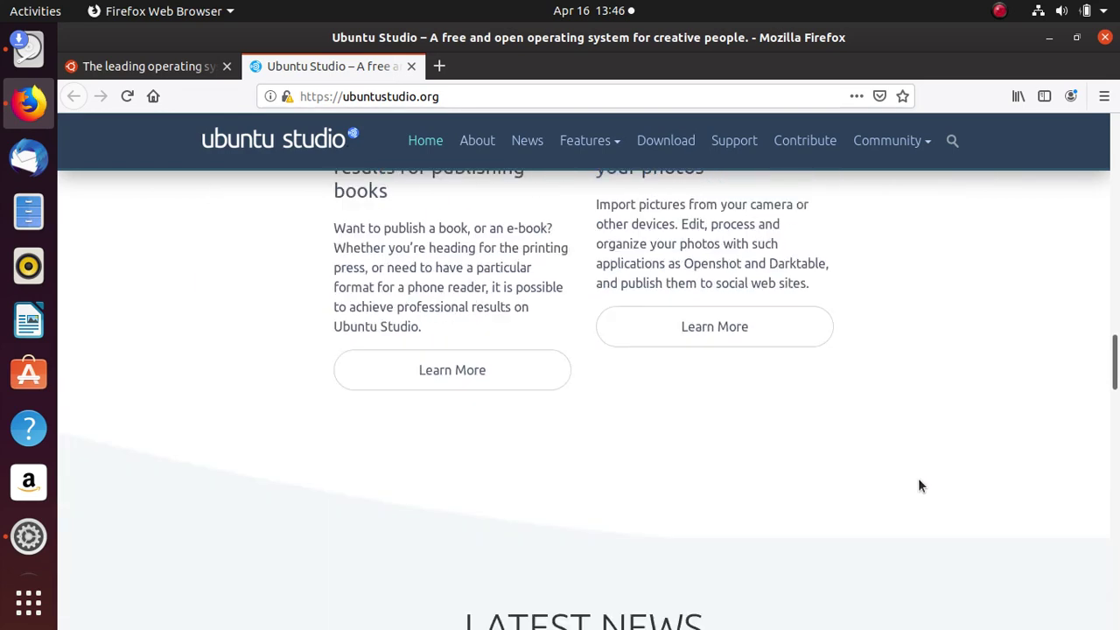
{"action": "scroll", "coordinate": [917, 478], "scroll_direction": "down", "scroll_amount": 6}
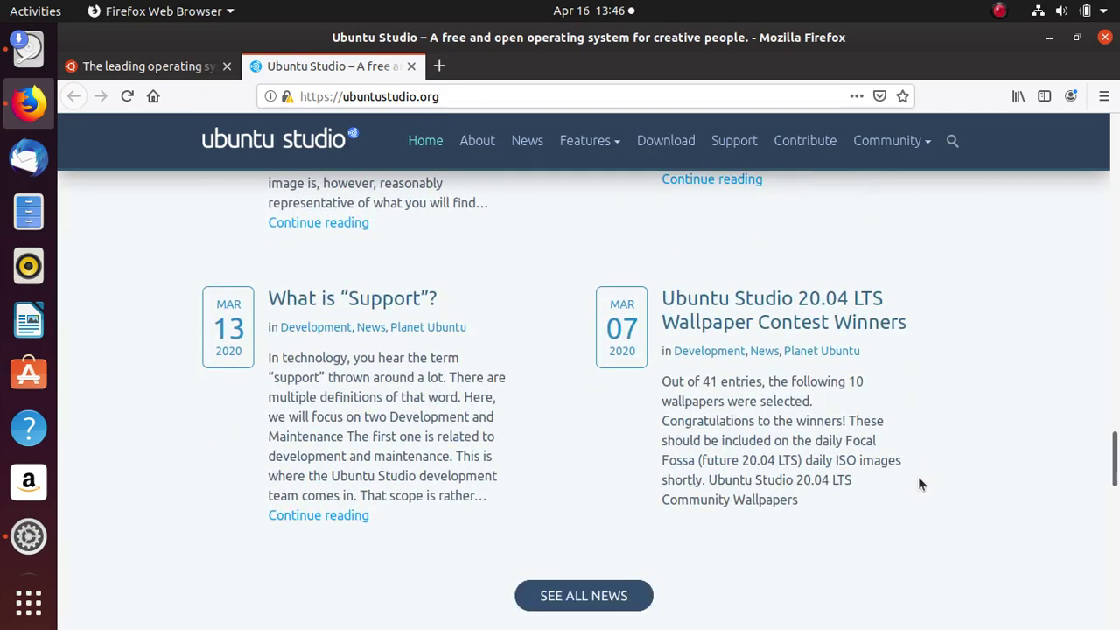
{"action": "scroll", "coordinate": [918, 477], "scroll_direction": "up", "scroll_amount": 5}
{"action": "scroll", "coordinate": [918, 476], "scroll_direction": "down", "scroll_amount": 2}
{"action": "scroll", "coordinate": [918, 479], "scroll_direction": "down", "scroll_amount": 10}
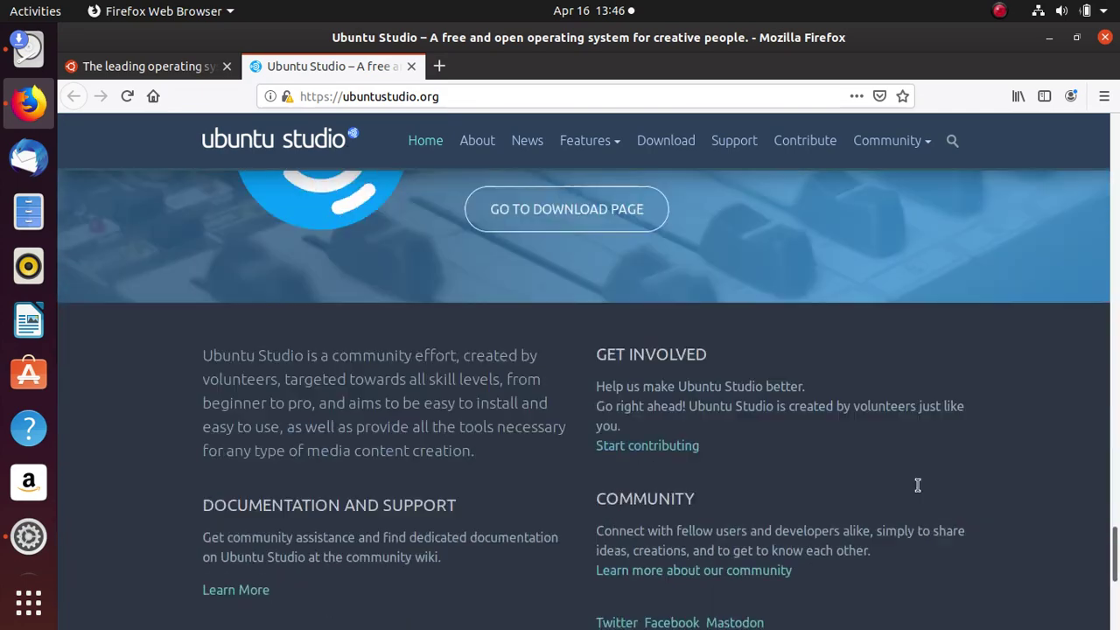
{"action": "scroll", "coordinate": [917, 483], "scroll_direction": "up", "scroll_amount": 5}
{"action": "scroll", "coordinate": [919, 481], "scroll_direction": "up", "scroll_amount": 10}
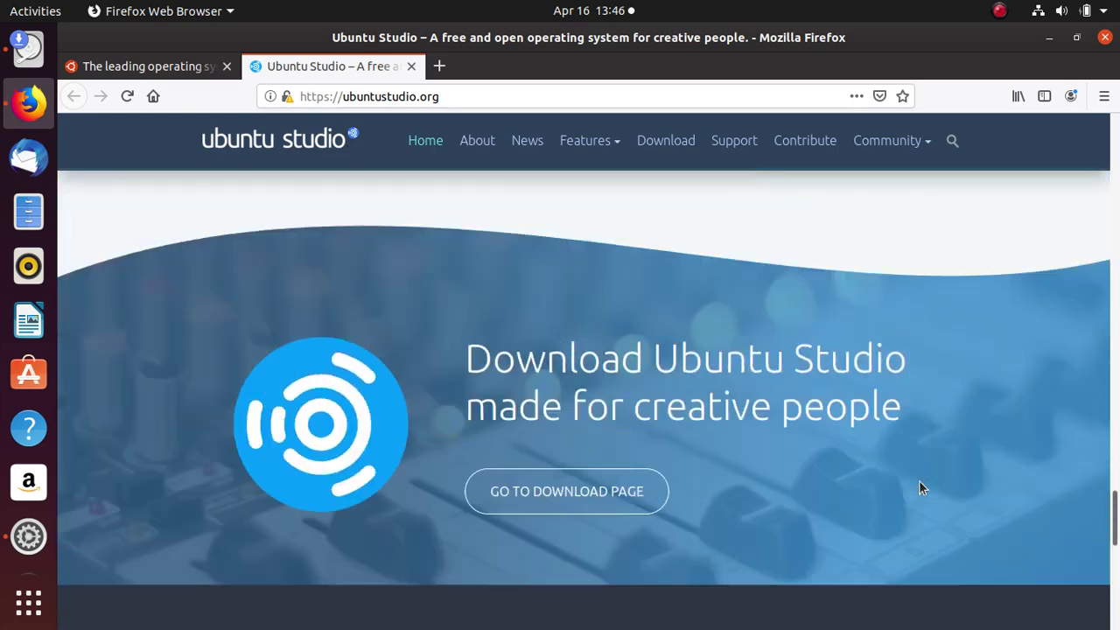
{"action": "scroll", "coordinate": [918, 480], "scroll_direction": "up", "scroll_amount": 4}
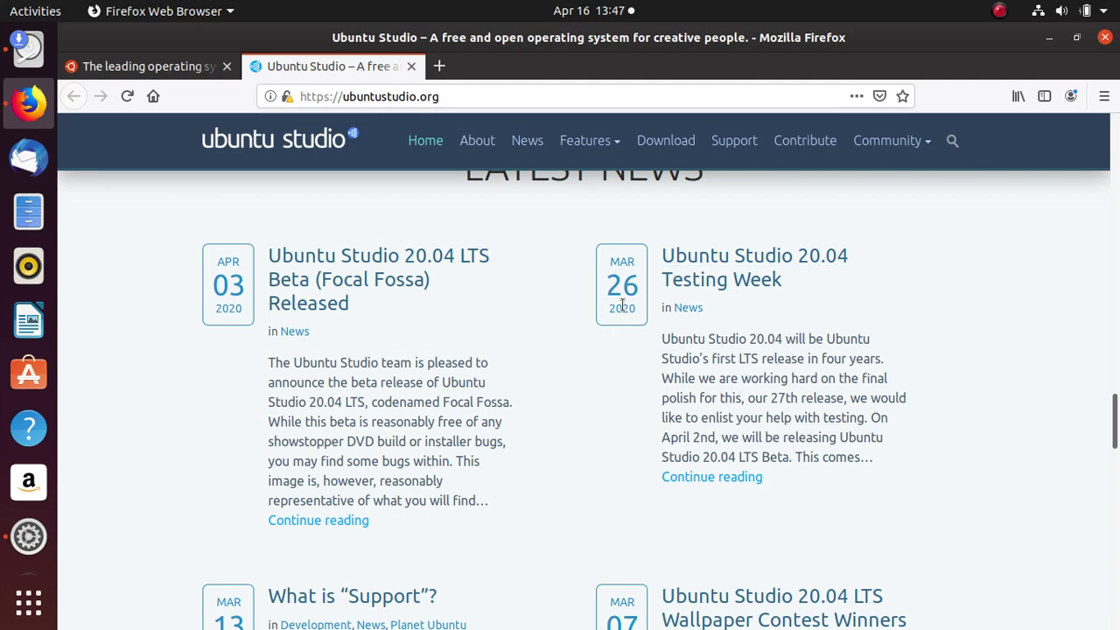
{"action": "scroll", "coordinate": [218, 450], "scroll_direction": "up", "scroll_amount": 10}
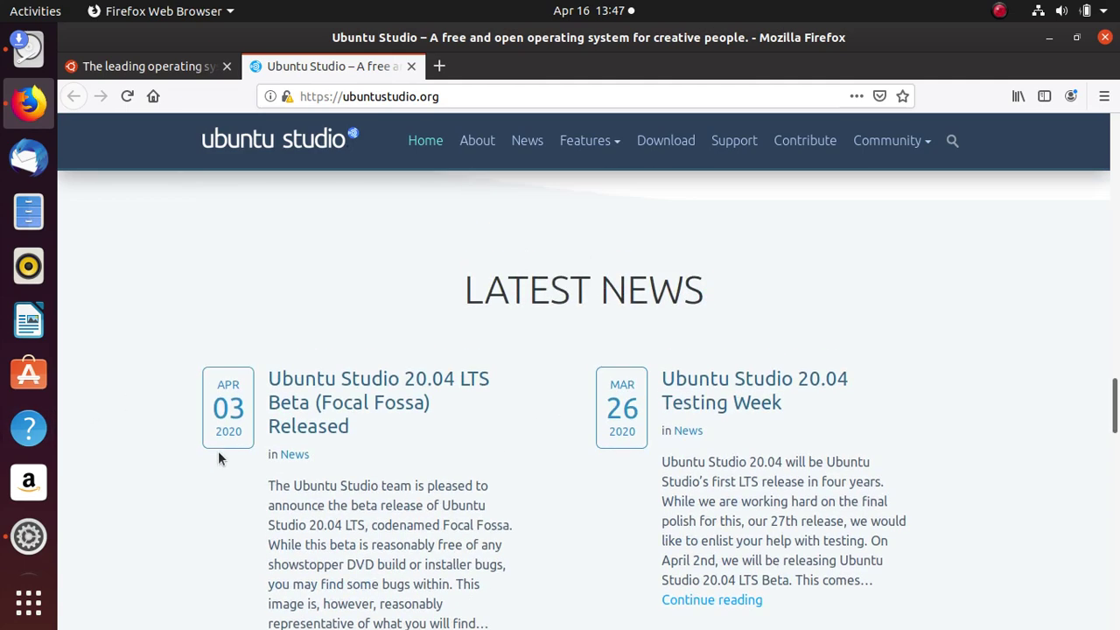
{"action": "scroll", "coordinate": [221, 450], "scroll_direction": "up", "scroll_amount": 5}
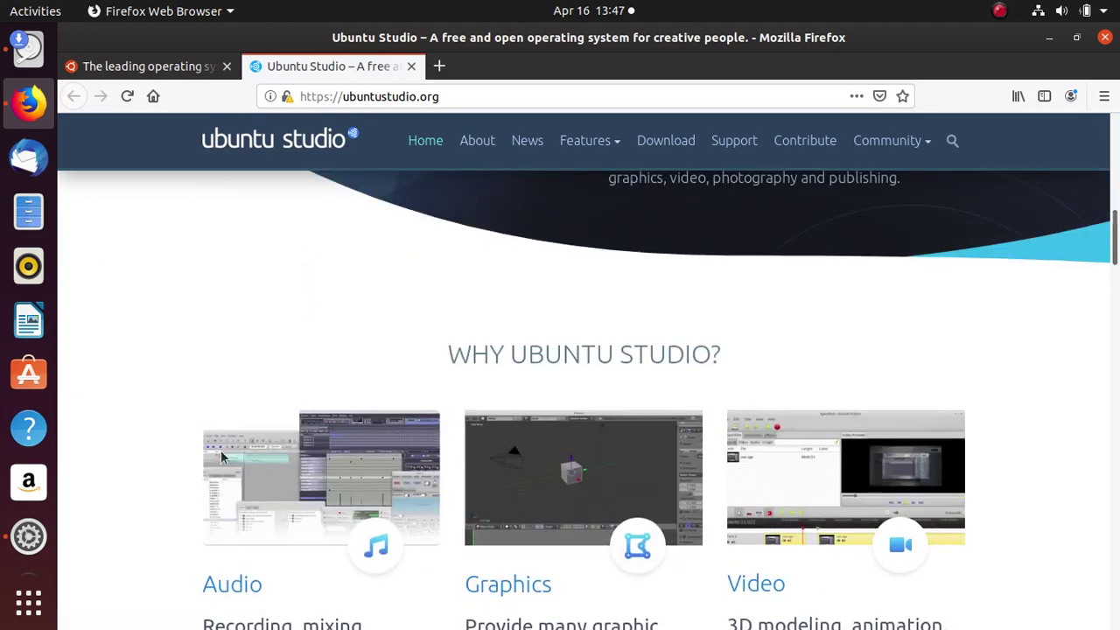
Go back to the Ubuntu download page's tab and open the Xubuntu website there from the flavours list.
{"action": "left_click", "coordinate": [168, 68]}
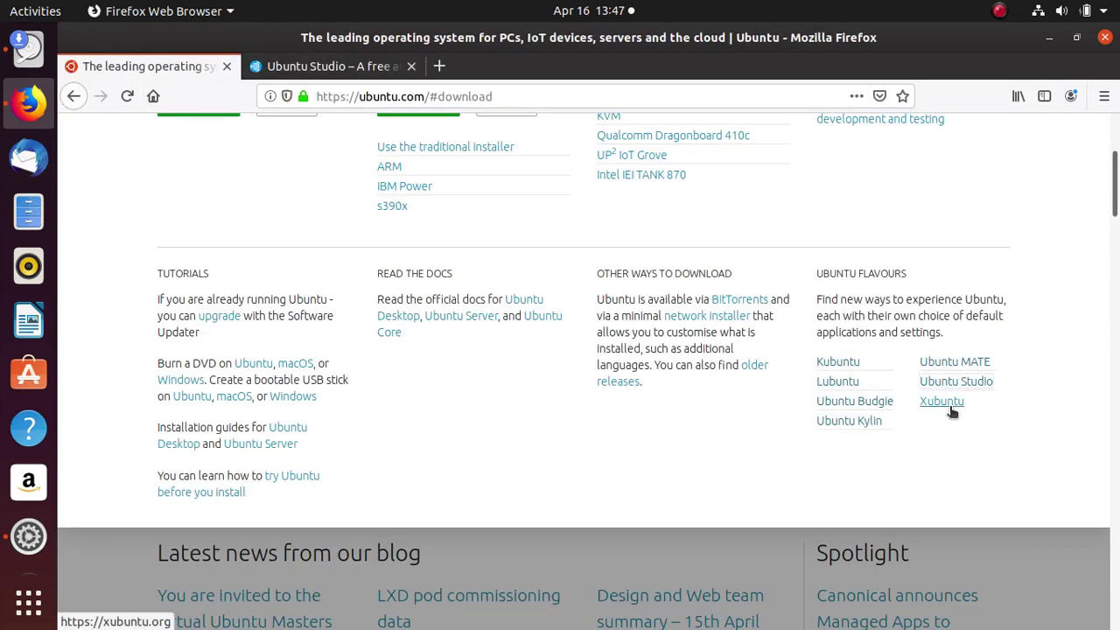
{"action": "left_click", "coordinate": [706, 316]}
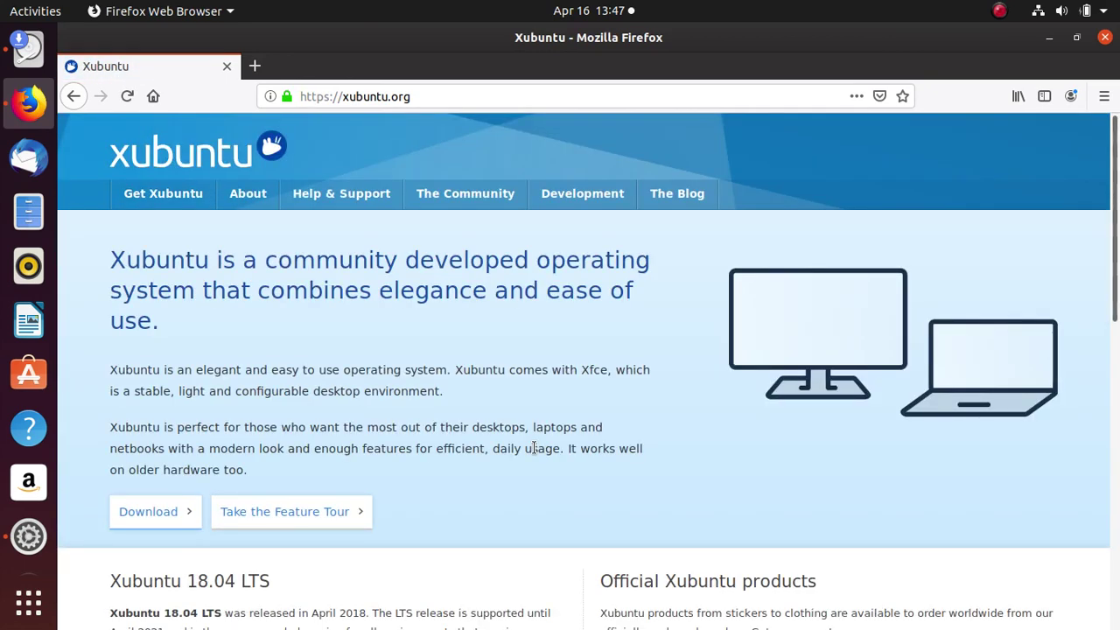
{"action": "scroll", "coordinate": [537, 450], "scroll_direction": "down", "scroll_amount": 3}
Open the Xubuntu Feature Tour and read through it down to the Get Xubuntu section.
{"action": "left_click", "coordinate": [275, 420]}
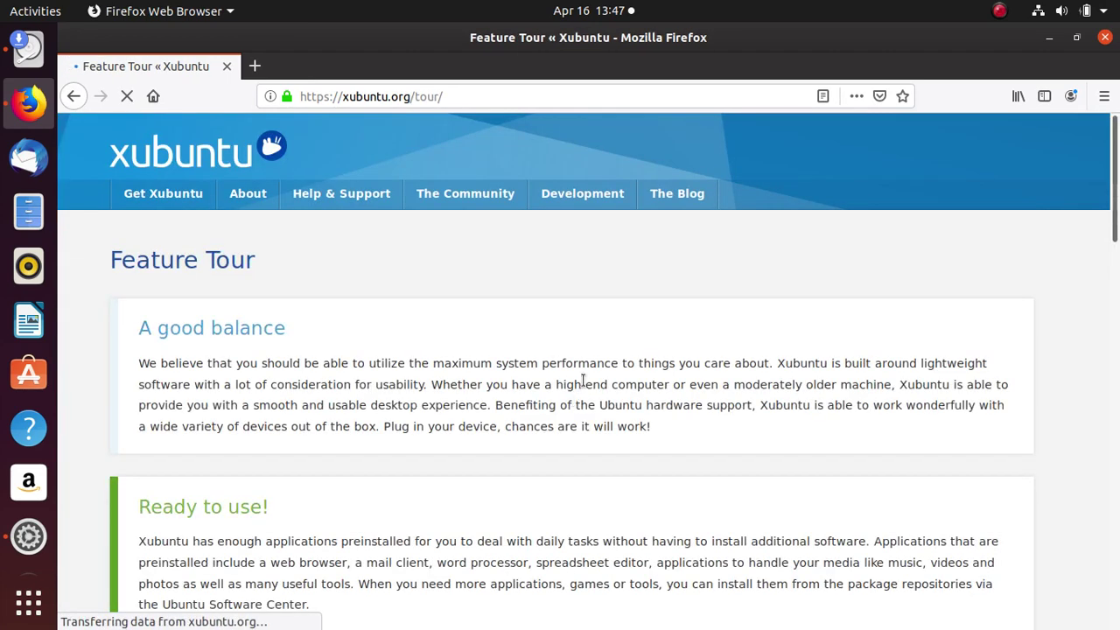
{"action": "scroll", "coordinate": [584, 380], "scroll_direction": "down", "scroll_amount": 10}
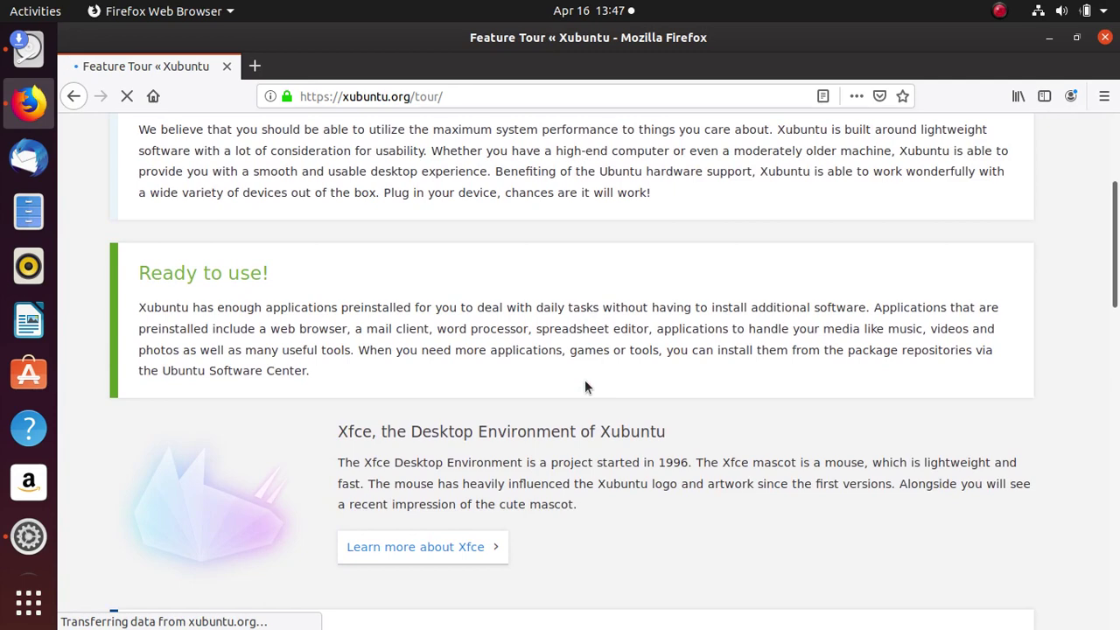
{"action": "scroll", "coordinate": [590, 386], "scroll_direction": "down", "scroll_amount": 4}
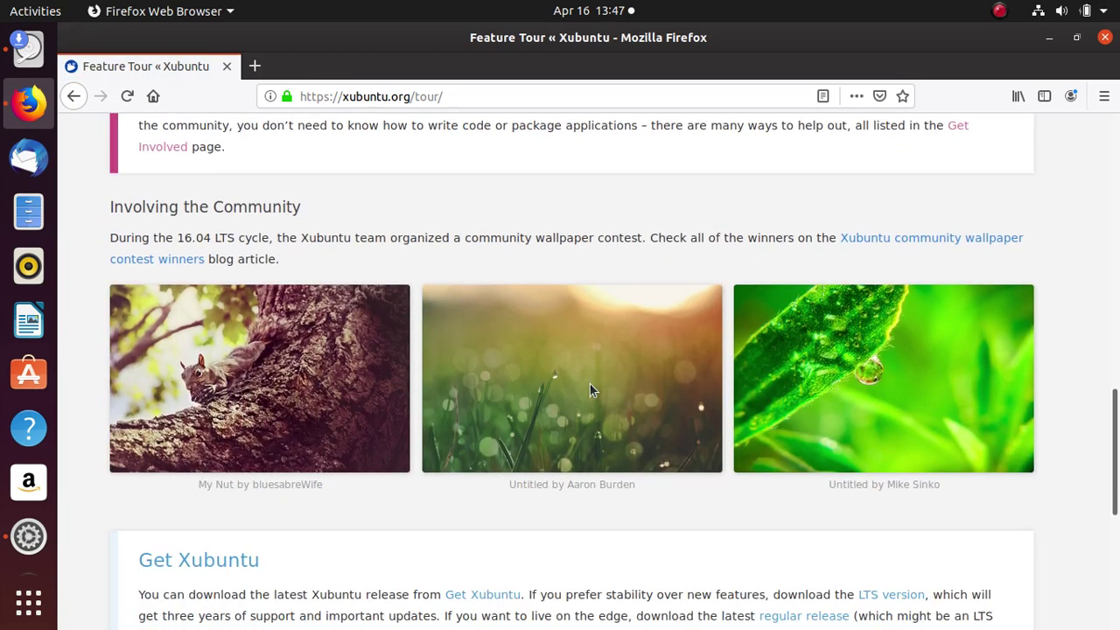
{"action": "scroll", "coordinate": [590, 390], "scroll_direction": "down", "scroll_amount": 4}
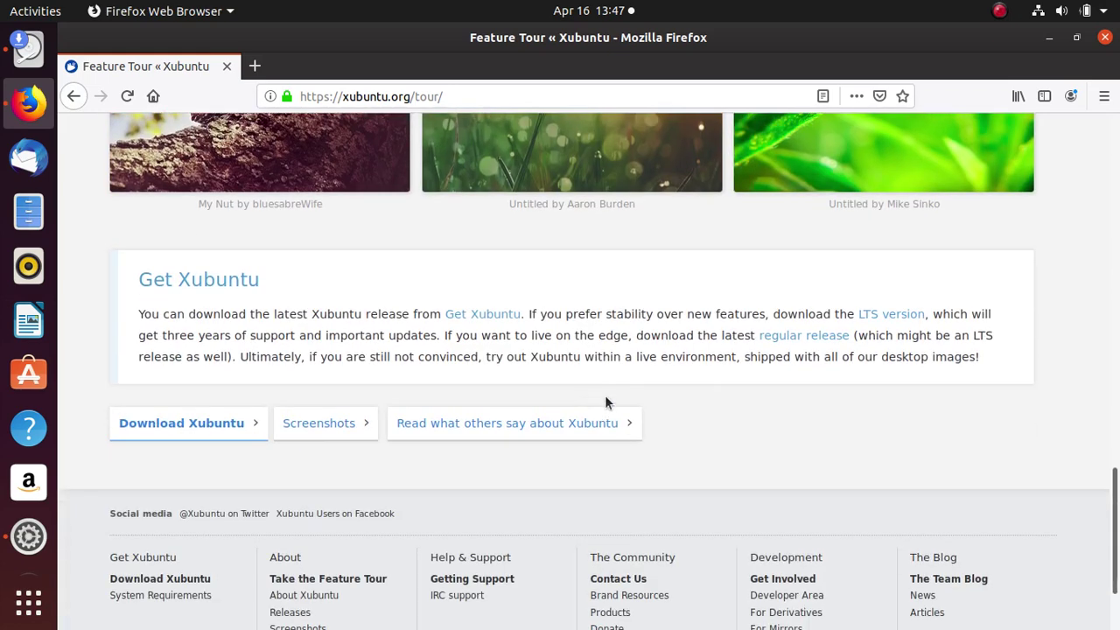
Open the Xubuntu screenshots page and look through the Xubuntu 16.04 desktop, Whisker menu, Thunar and LibreOffice images.
{"action": "left_click", "coordinate": [613, 424]}
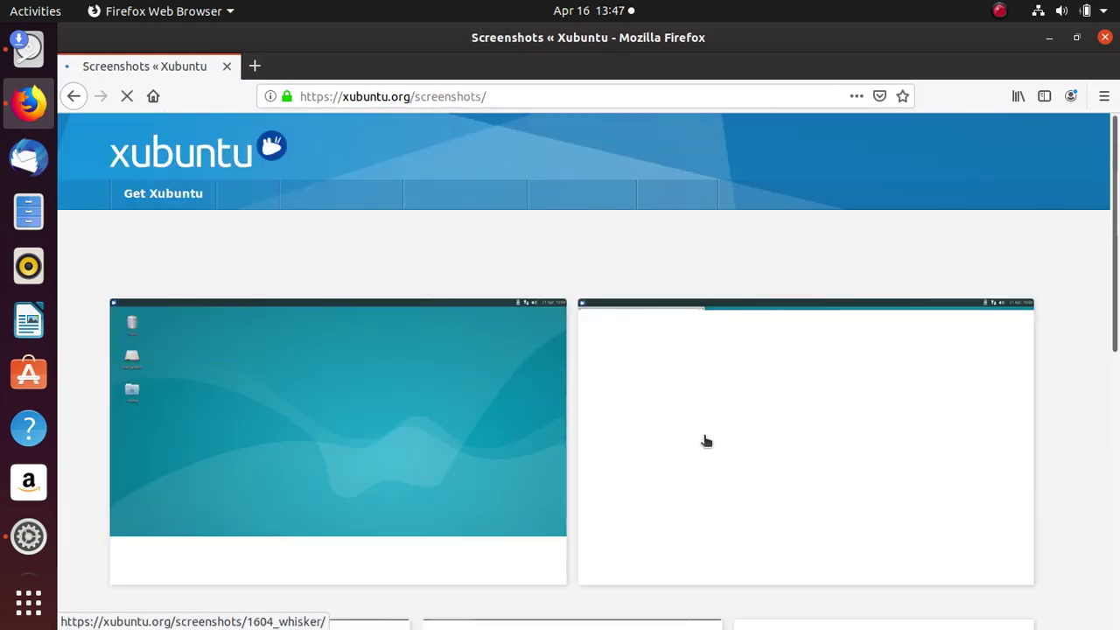
{"action": "scroll", "coordinate": [709, 471], "scroll_direction": "down", "scroll_amount": 2}
{"action": "scroll", "coordinate": [675, 391], "scroll_direction": "down", "scroll_amount": 2}
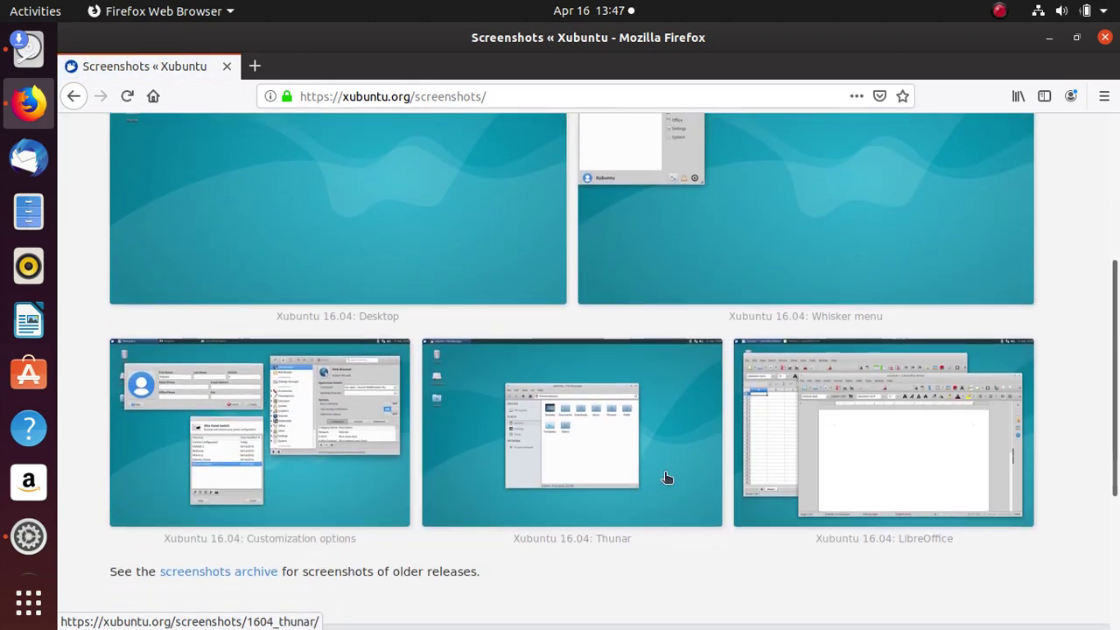
Look over the Xubuntu 16.04 screenshots again, from the desktop image down to the page footer and back.
{"action": "scroll", "coordinate": [723, 470], "scroll_direction": "down", "scroll_amount": 4}
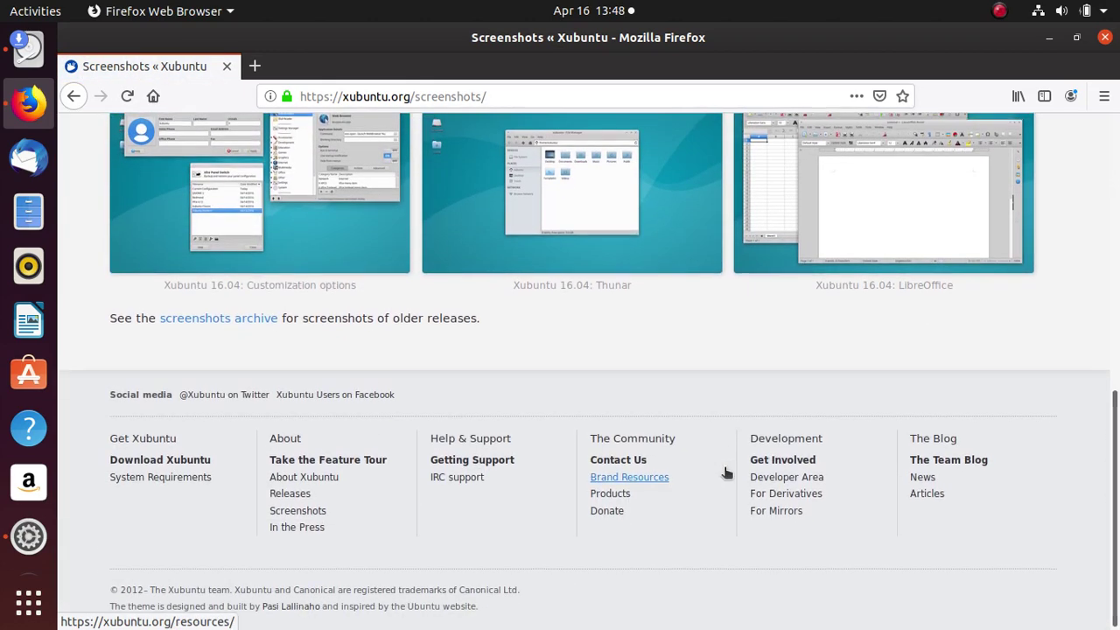
{"action": "scroll", "coordinate": [724, 473], "scroll_direction": "up", "scroll_amount": 4}
{"action": "scroll", "coordinate": [724, 469], "scroll_direction": "up", "scroll_amount": 4}
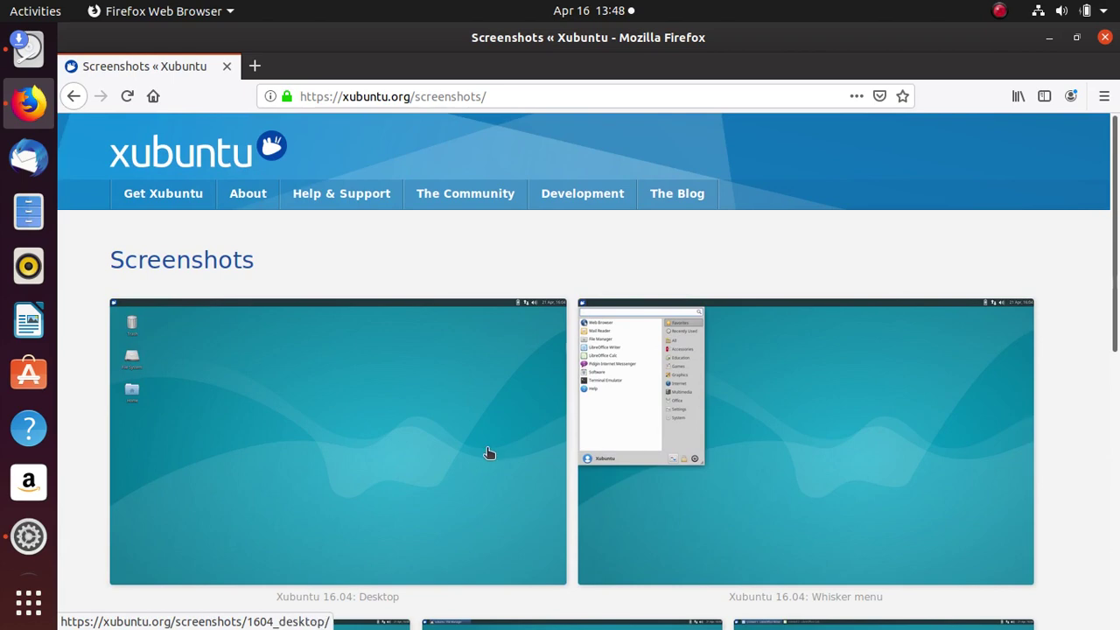
{"action": "scroll", "coordinate": [612, 530], "scroll_direction": "down", "scroll_amount": 2}
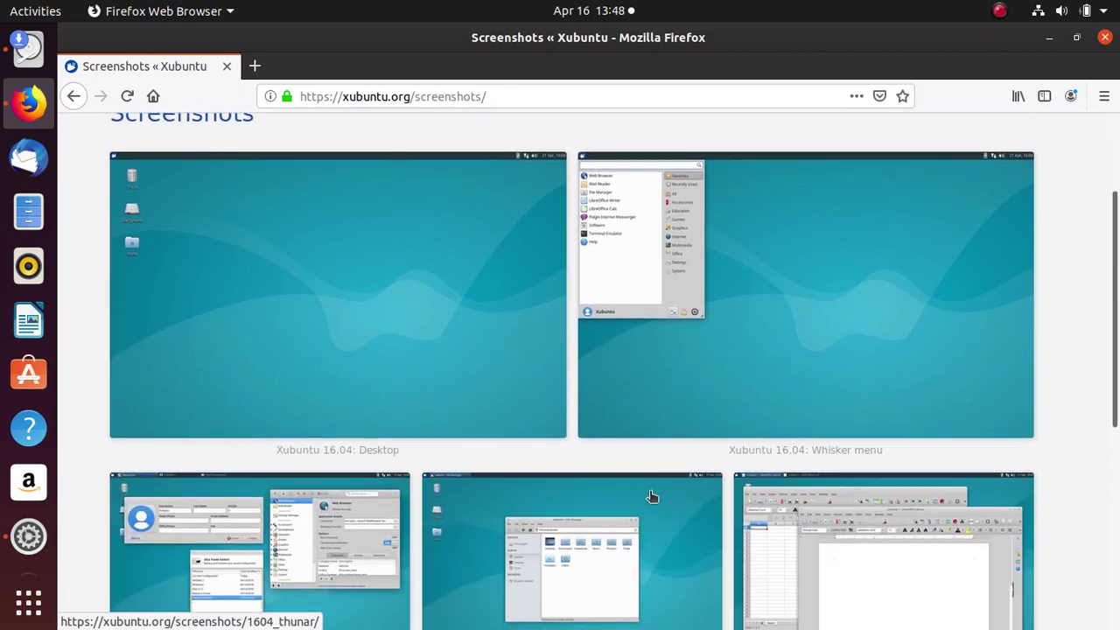
{"action": "scroll", "coordinate": [638, 481], "scroll_direction": "down", "scroll_amount": 3}
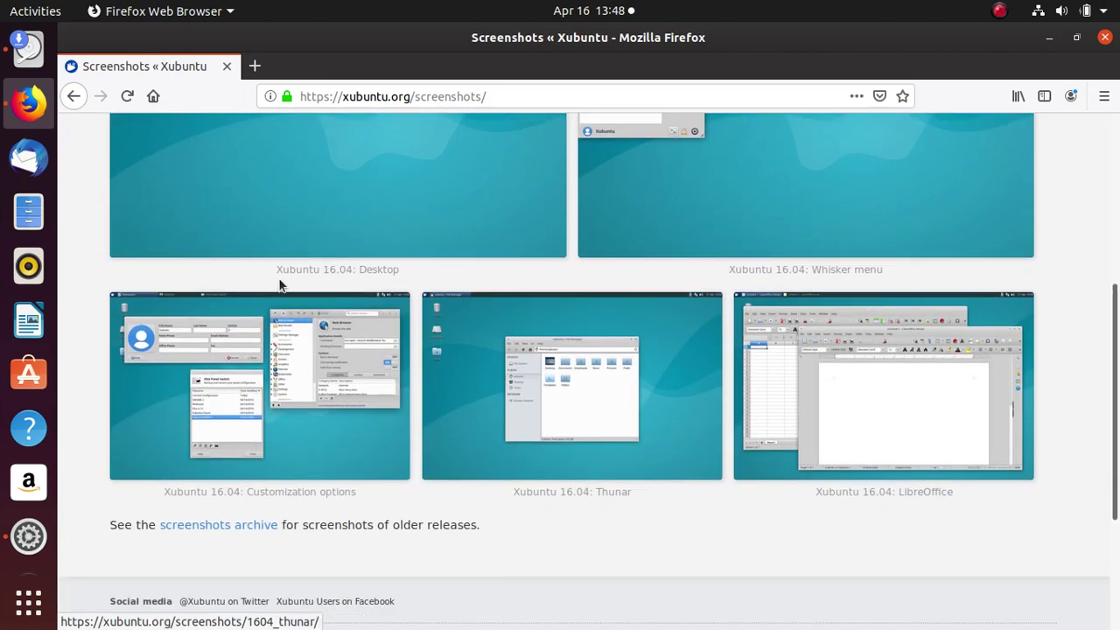
{"action": "scroll", "coordinate": [412, 455], "scroll_direction": "up", "scroll_amount": 5}
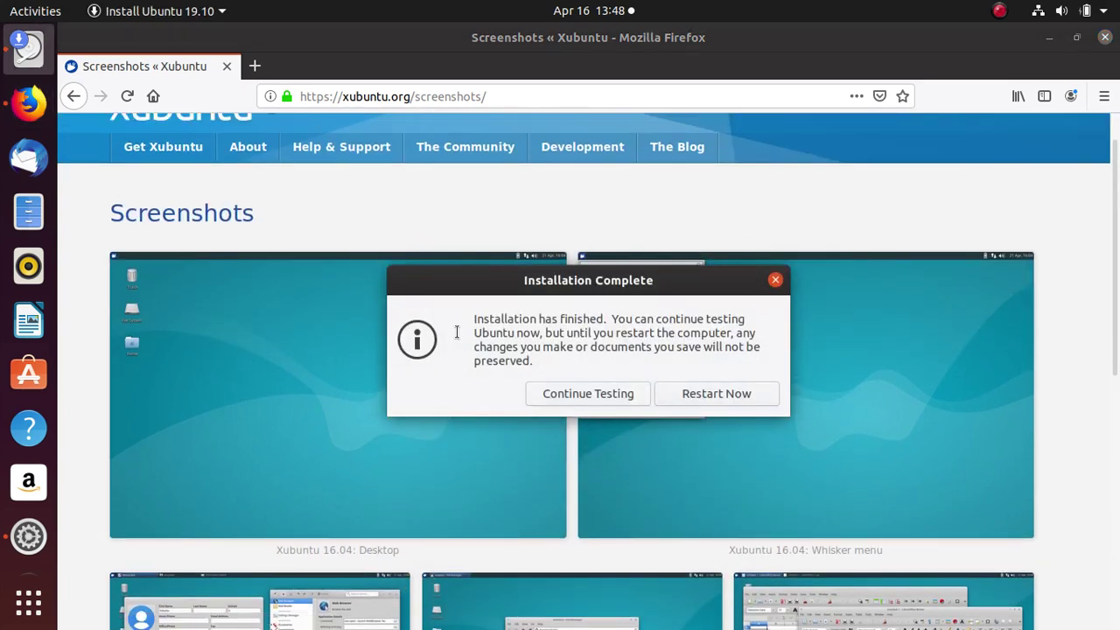
Move the SimpleScreenRecorder window clear of the desktop icons behind the browser and return to Firefox.
{"action": "left_click", "coordinate": [1051, 39]}
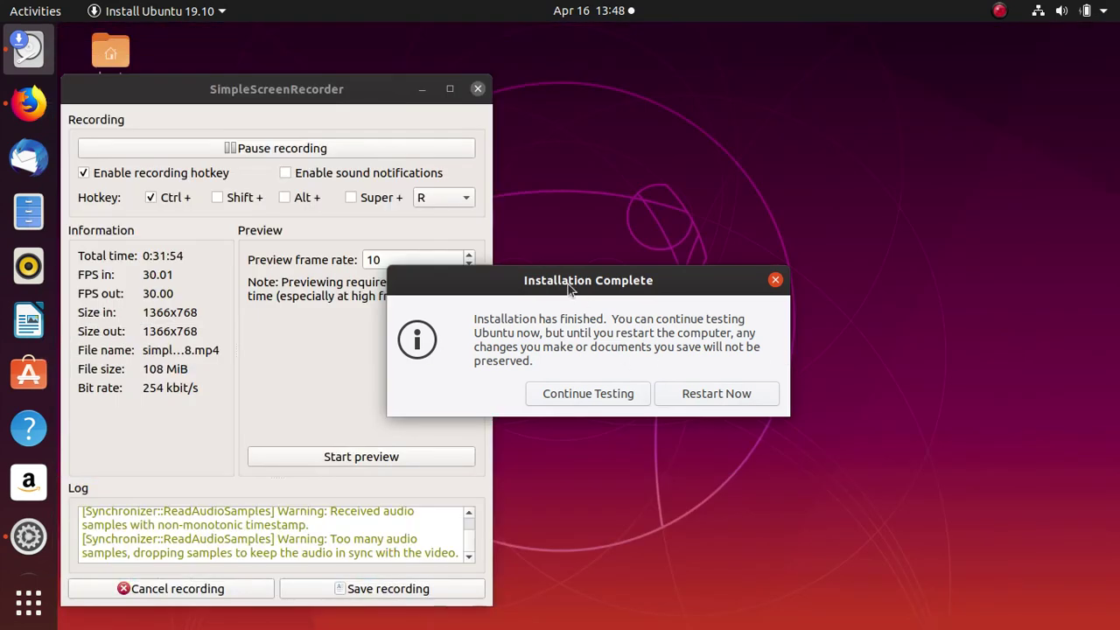
{"action": "left_click_drag", "start_coordinate": [311, 90], "coordinate": [404, 58]}
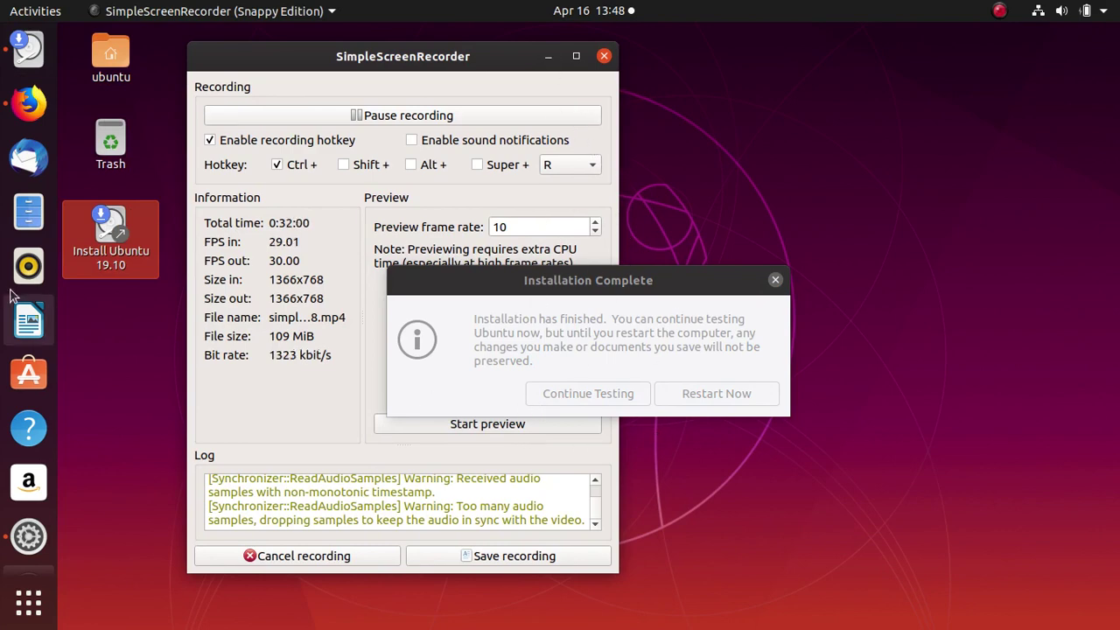
{"action": "left_click", "coordinate": [28, 103]}
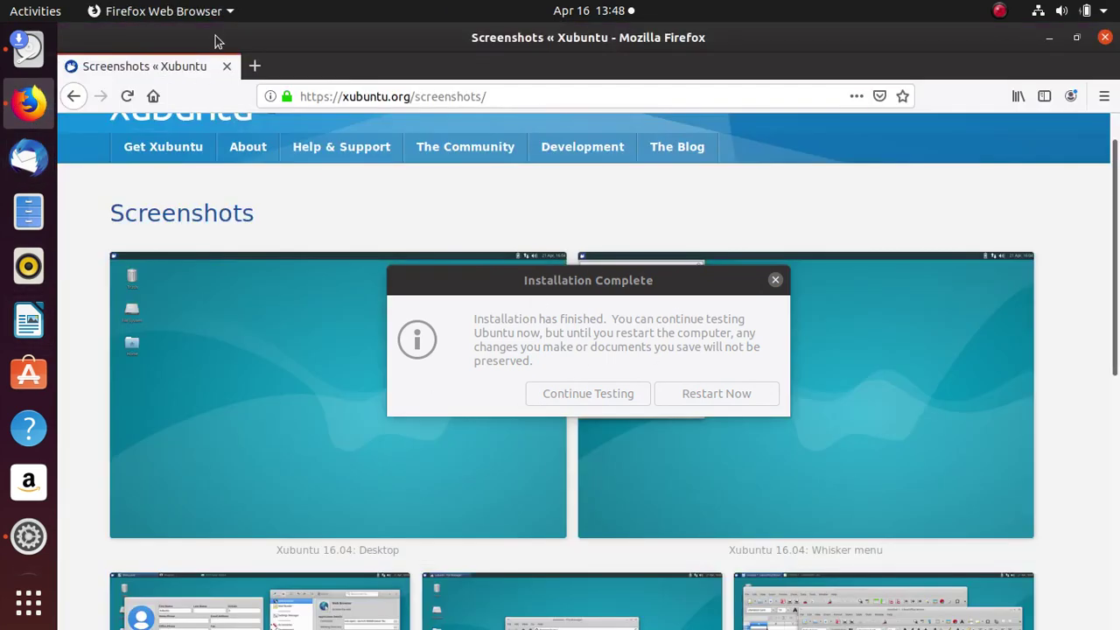
Search the web for "elementary os" in a new browser tab.
{"action": "left_click", "coordinate": [255, 67]}
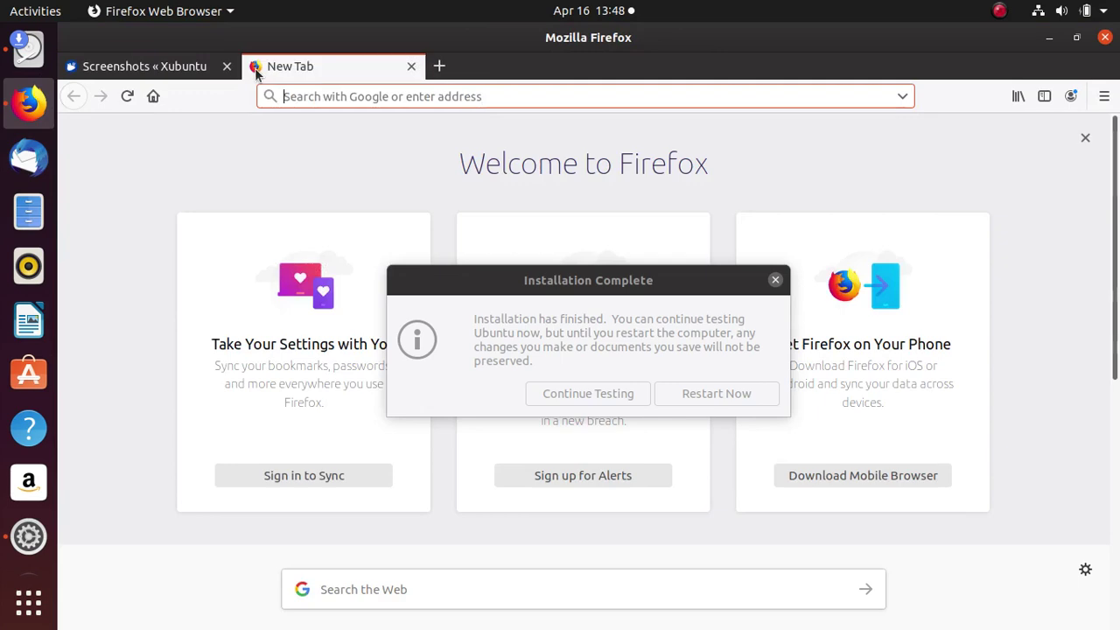
{"action": "type", "text": "elementary"}
{"action": "type", "text": " os"}
{"action": "key", "text": "Return"}
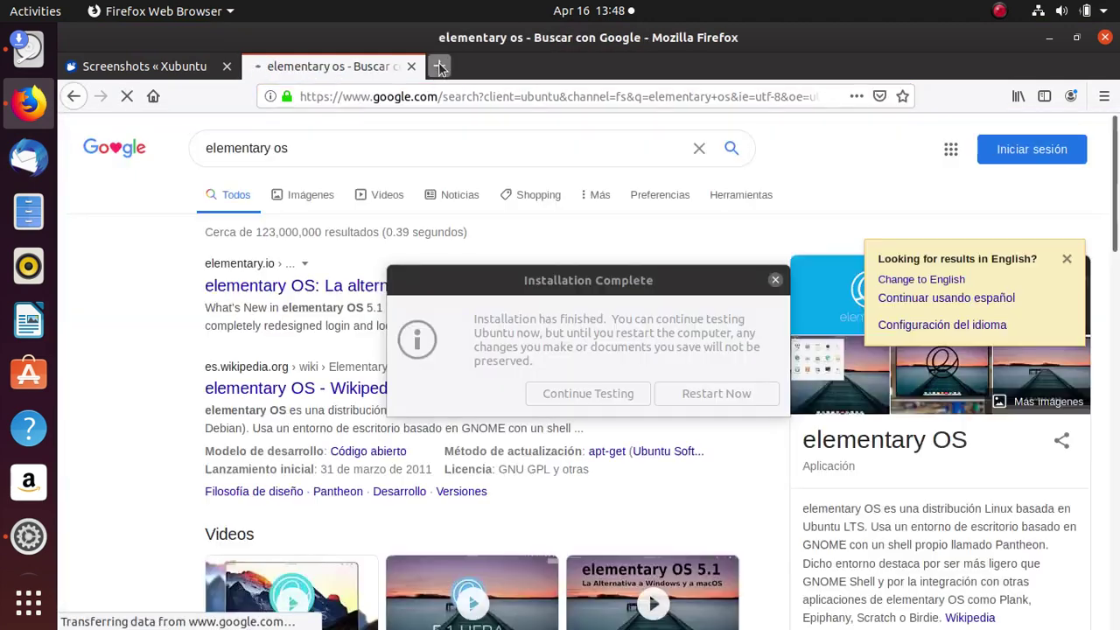
Search the web for "deepin" in another new browser tab.
{"action": "left_click", "coordinate": [438, 67]}
{"action": "type", "text": "deepim"}
{"action": "key", "text": "BackSpace"}
{"action": "type", "text": "n"}
{"action": "key", "text": "Return"}
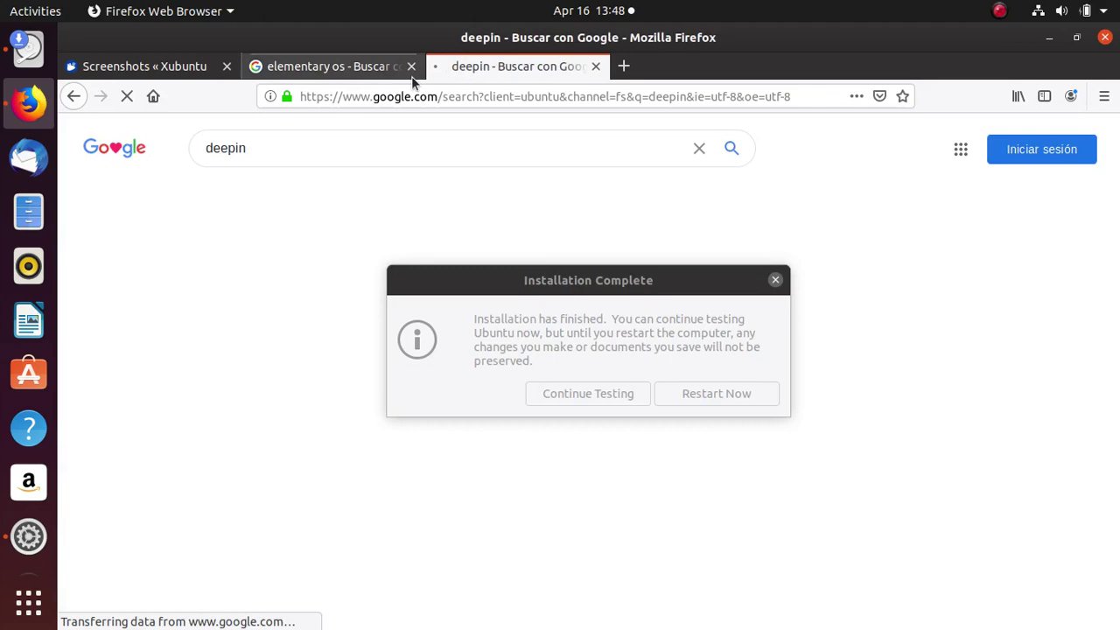
Return to the elementary OS search results and open the official elementary.io website.
{"action": "left_click", "coordinate": [333, 67]}
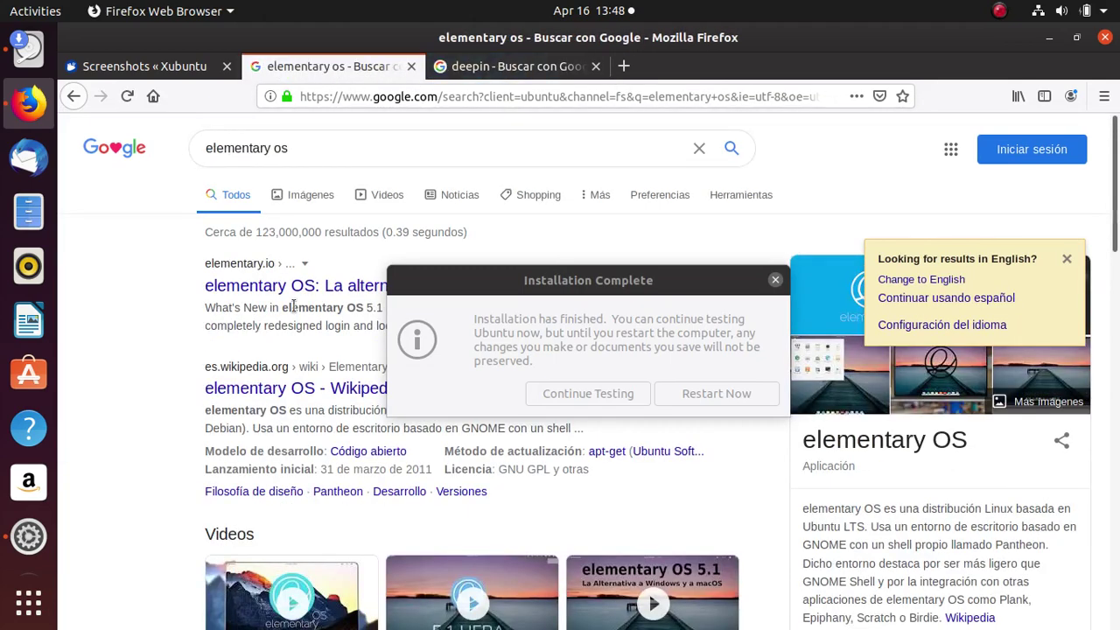
{"action": "scroll", "coordinate": [346, 245], "scroll_direction": "down", "scroll_amount": 2}
{"action": "left_click", "coordinate": [400, 192]}
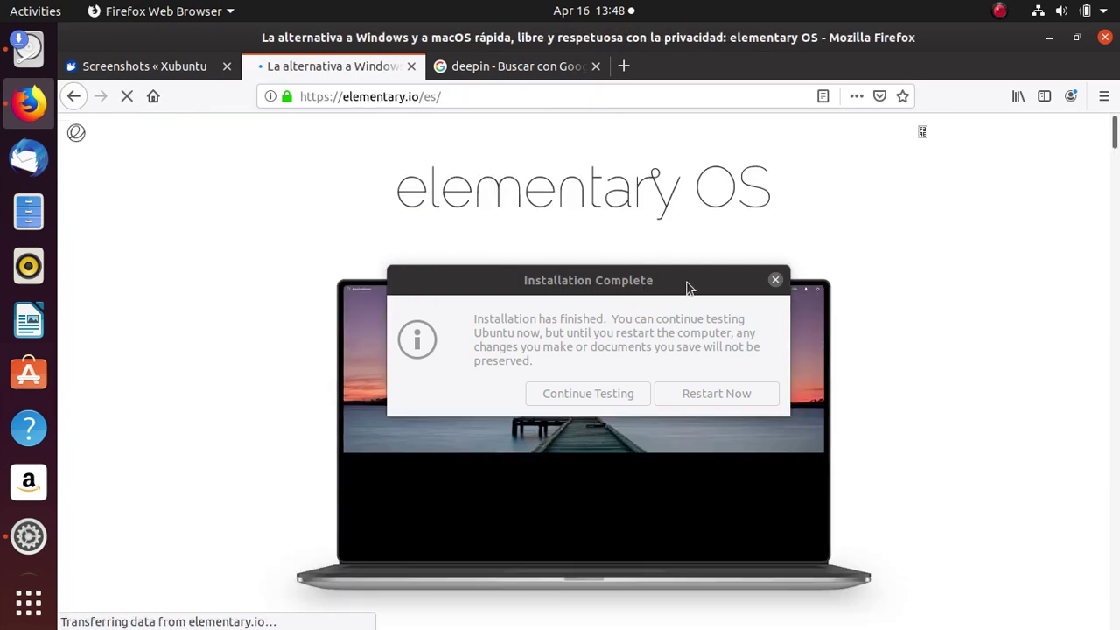
Move the Installation Complete dialog down out of the way so the elementary OS page is unobstructed.
{"action": "left_click_drag", "start_coordinate": [688, 283], "coordinate": [940, 362]}
{"action": "left_click_drag", "start_coordinate": [688, 370], "coordinate": [215, 351]}
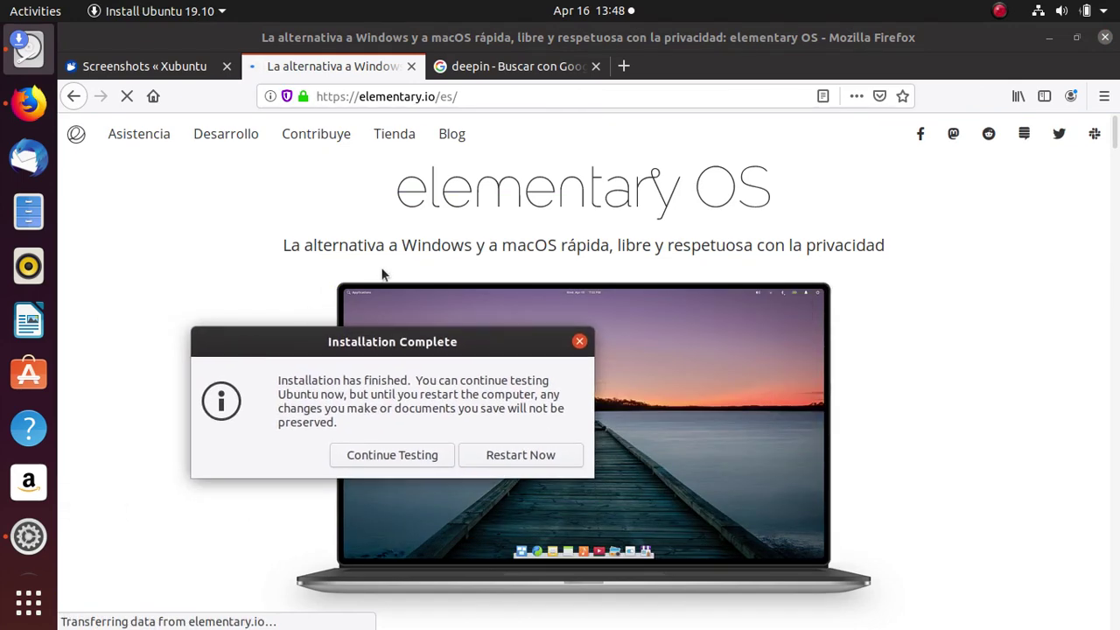
{"action": "left_click", "coordinate": [574, 53]}
{"action": "left_click_drag", "start_coordinate": [305, 341], "coordinate": [768, 623]}
Enter $0 as the custom price for elementary OS under "Pague lo que desee", and replace it with $5.
{"action": "scroll", "coordinate": [396, 411], "scroll_direction": "down", "scroll_amount": 3}
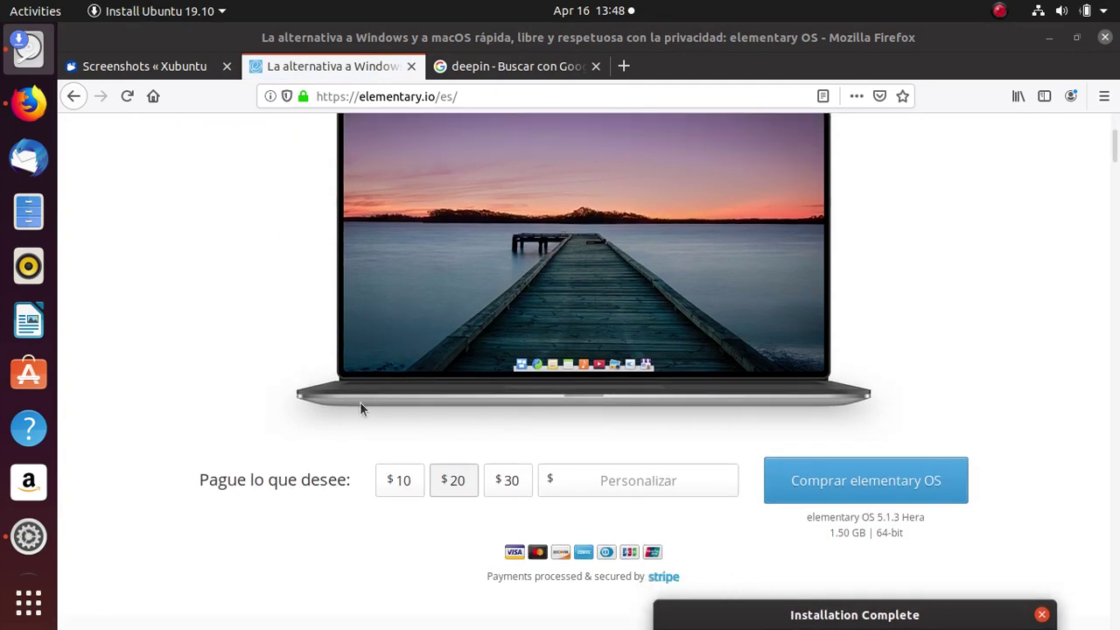
{"action": "scroll", "coordinate": [365, 401], "scroll_direction": "up", "scroll_amount": 3}
{"action": "scroll", "coordinate": [374, 394], "scroll_direction": "down", "scroll_amount": 3}
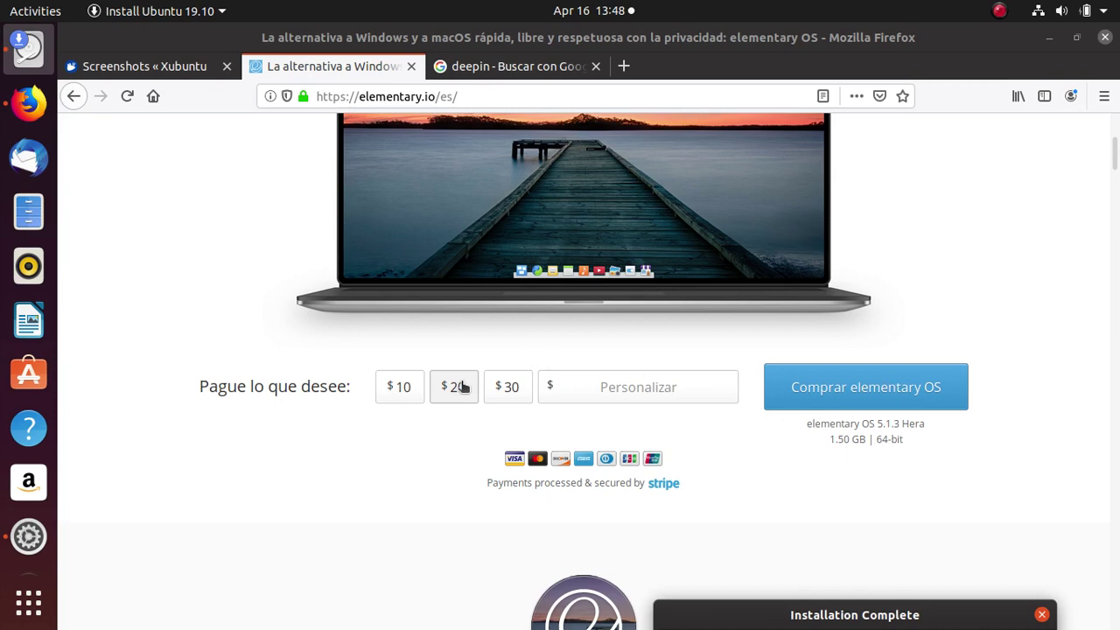
{"action": "left_click", "coordinate": [590, 386]}
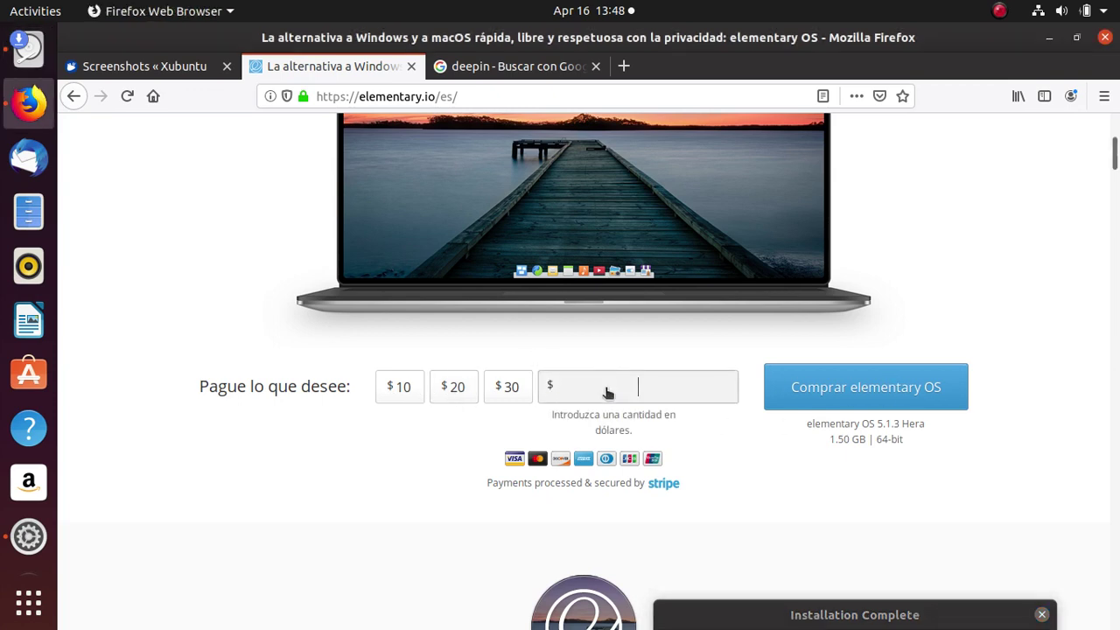
{"action": "type", "text": "0"}
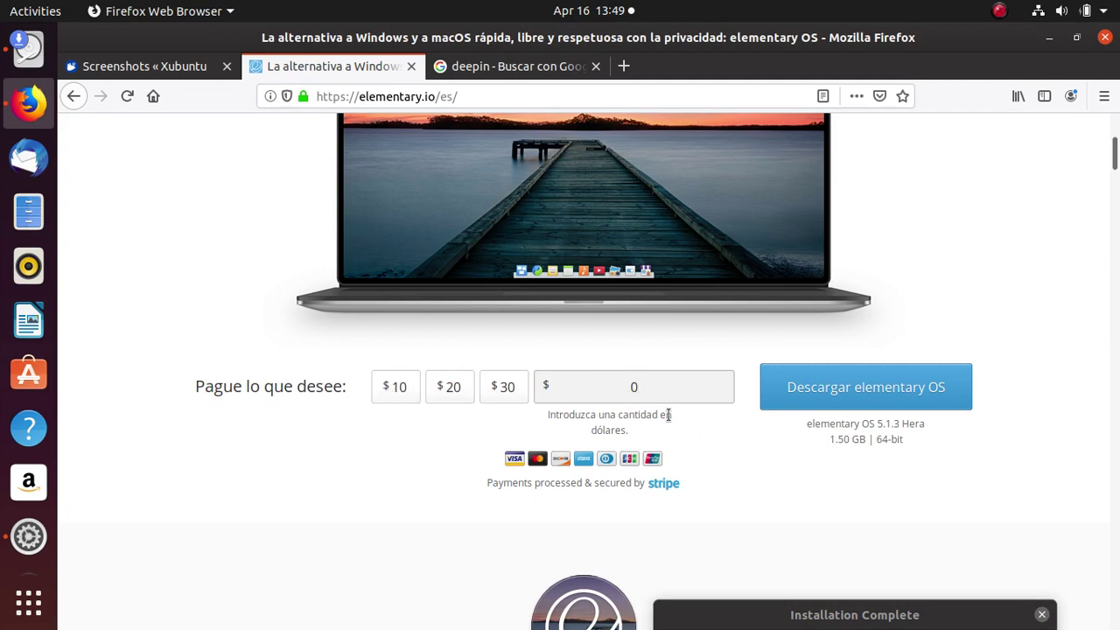
{"action": "key", "text": "BackSpace"}
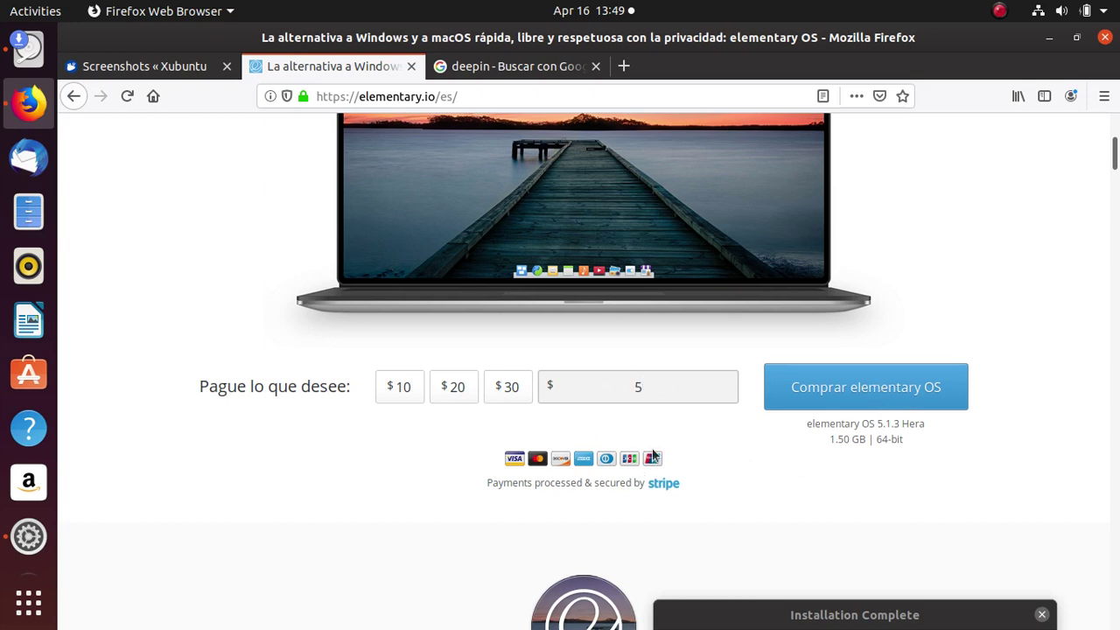
Read the page down to the Centro de aplicaciones section and open "Descubra aplicaciones en el Centro de aplicaciones" in a new tab.
{"action": "scroll", "coordinate": [577, 454], "scroll_direction": "down", "scroll_amount": 5}
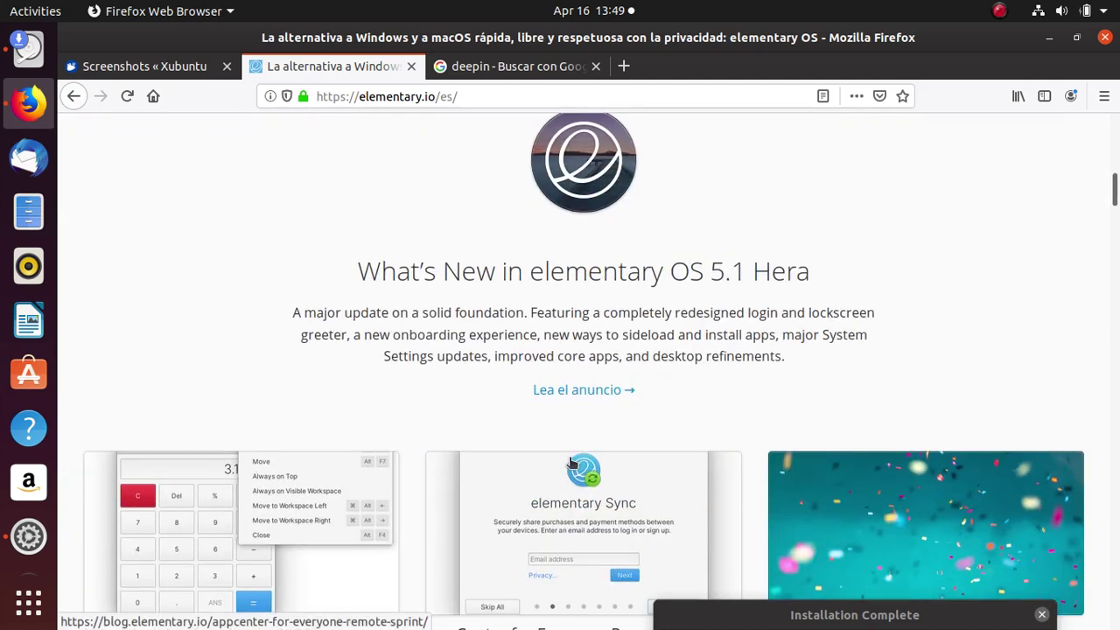
{"action": "scroll", "coordinate": [570, 462], "scroll_direction": "down", "scroll_amount": 5}
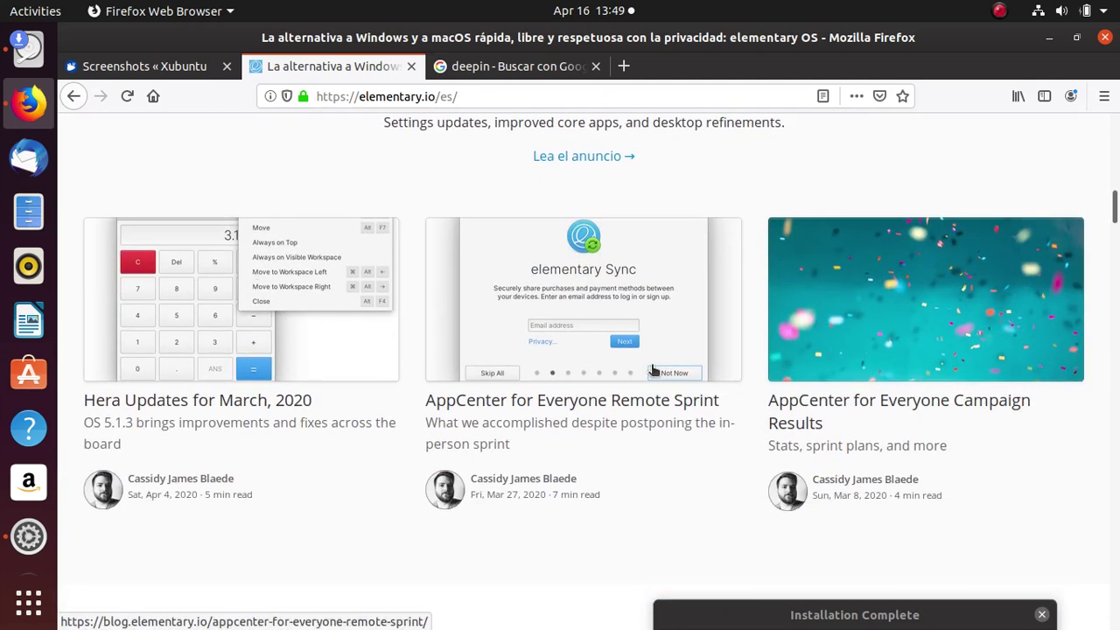
{"action": "scroll", "coordinate": [607, 408], "scroll_direction": "down", "scroll_amount": 20}
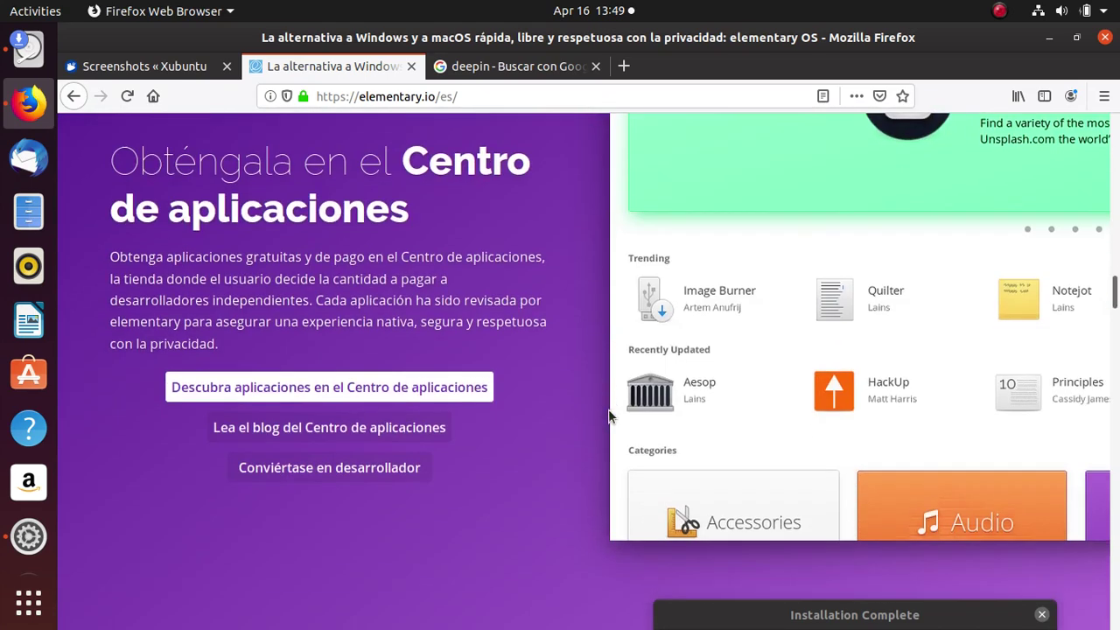
{"action": "scroll", "coordinate": [618, 425], "scroll_direction": "up", "scroll_amount": 4}
{"action": "scroll", "coordinate": [578, 422], "scroll_direction": "down", "scroll_amount": 3}
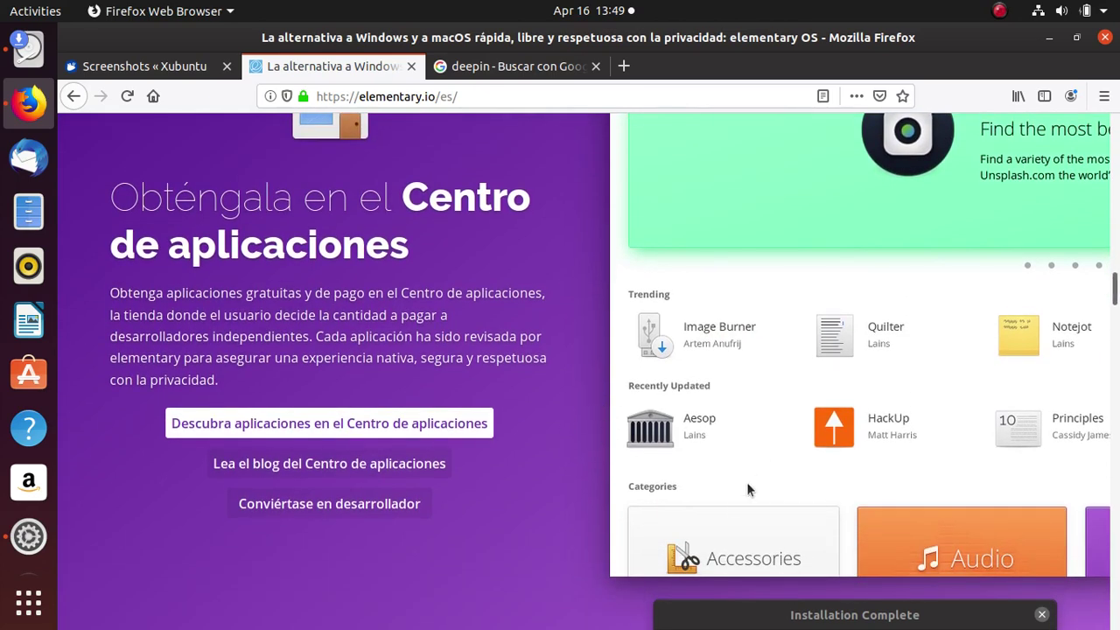
{"action": "scroll", "coordinate": [747, 483], "scroll_direction": "up", "scroll_amount": 1}
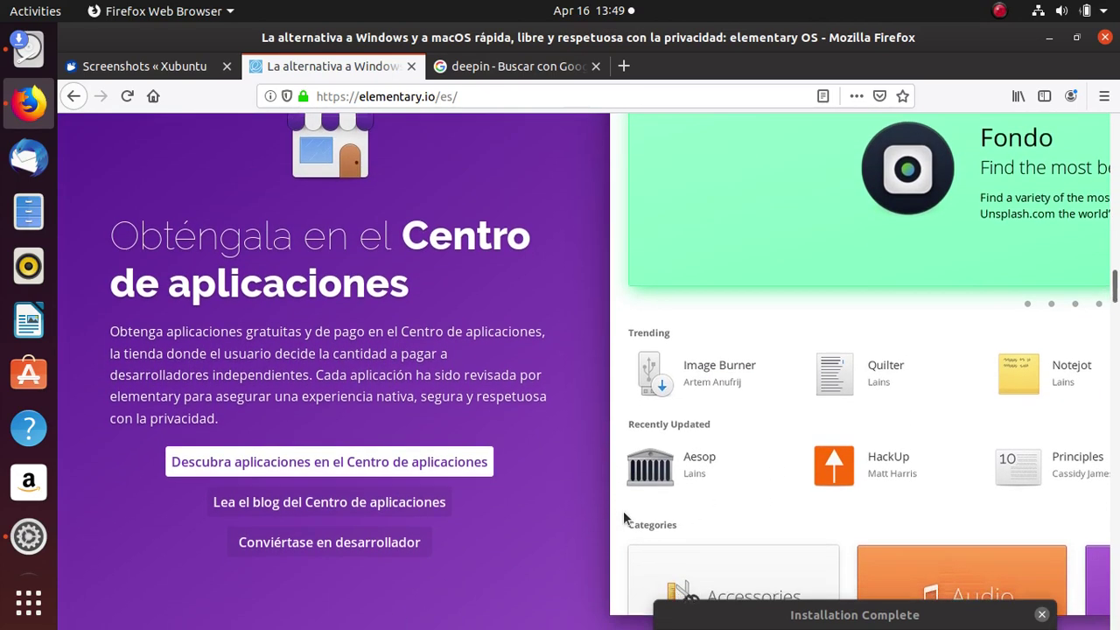
{"action": "scroll", "coordinate": [903, 440], "scroll_direction": "down", "scroll_amount": 3}
{"action": "scroll", "coordinate": [955, 436], "scroll_direction": "up", "scroll_amount": 3}
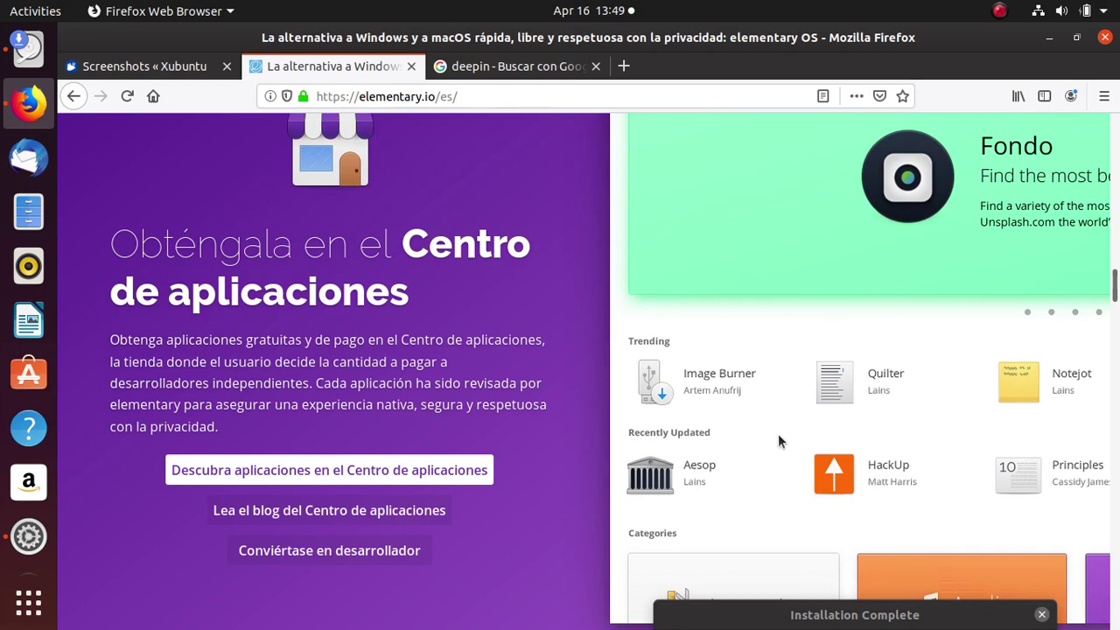
{"action": "scroll", "coordinate": [666, 402], "scroll_direction": "down", "scroll_amount": 4}
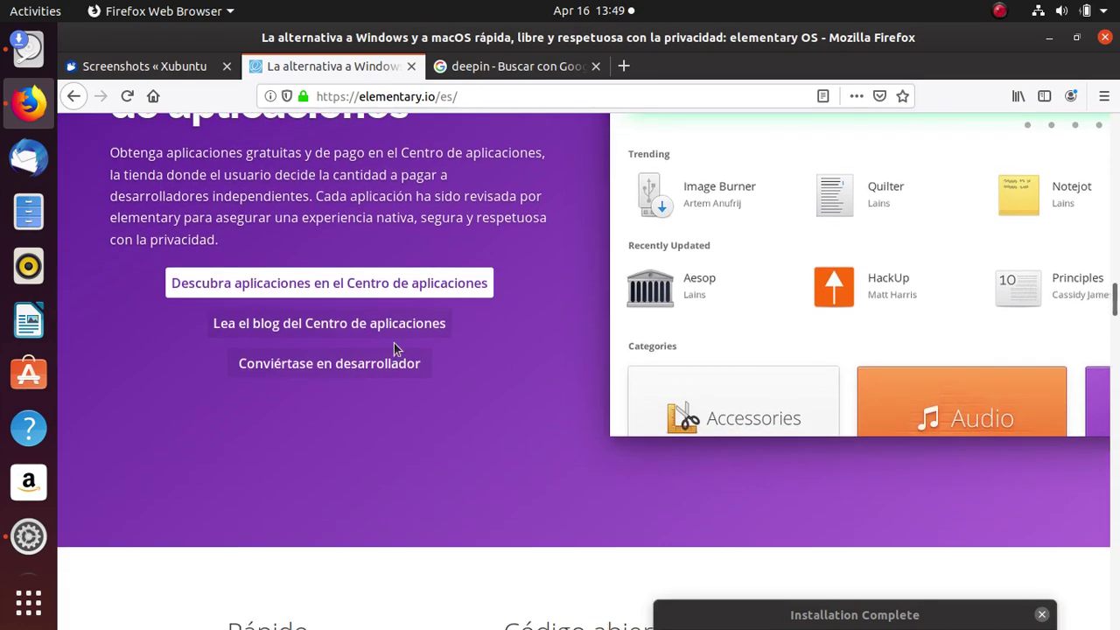
{"action": "right_click", "coordinate": [322, 282]}
{"action": "left_click", "coordinate": [411, 294]}
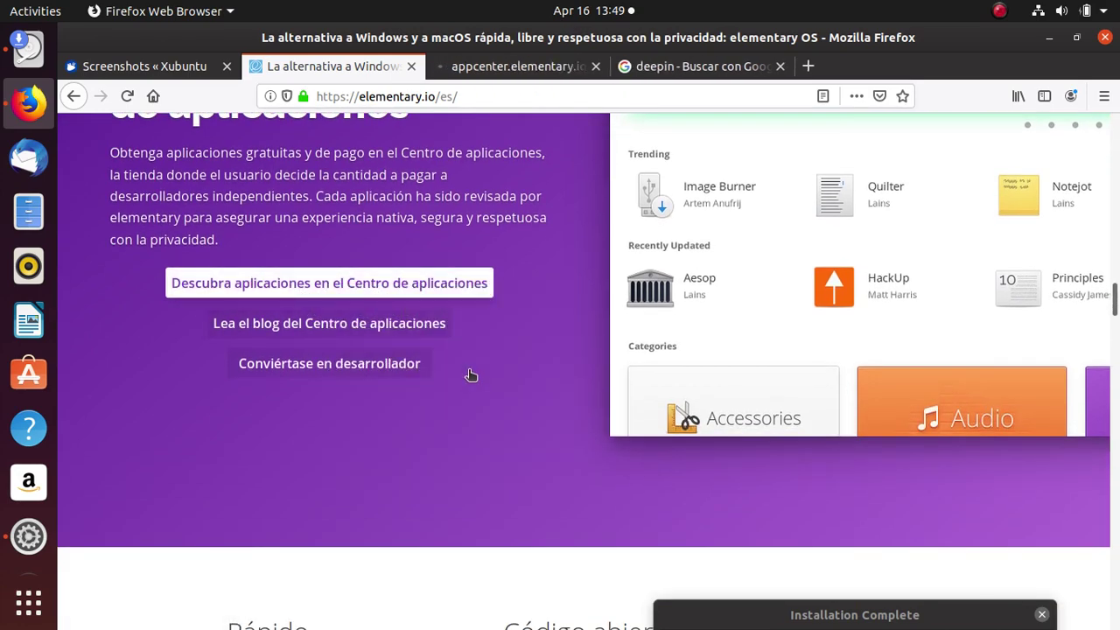
Read through elementary OS's multitasking features, bundled apps, the "Tres modos de exploración" section and the privacy section.
{"action": "scroll", "coordinate": [464, 364], "scroll_direction": "down", "scroll_amount": 20}
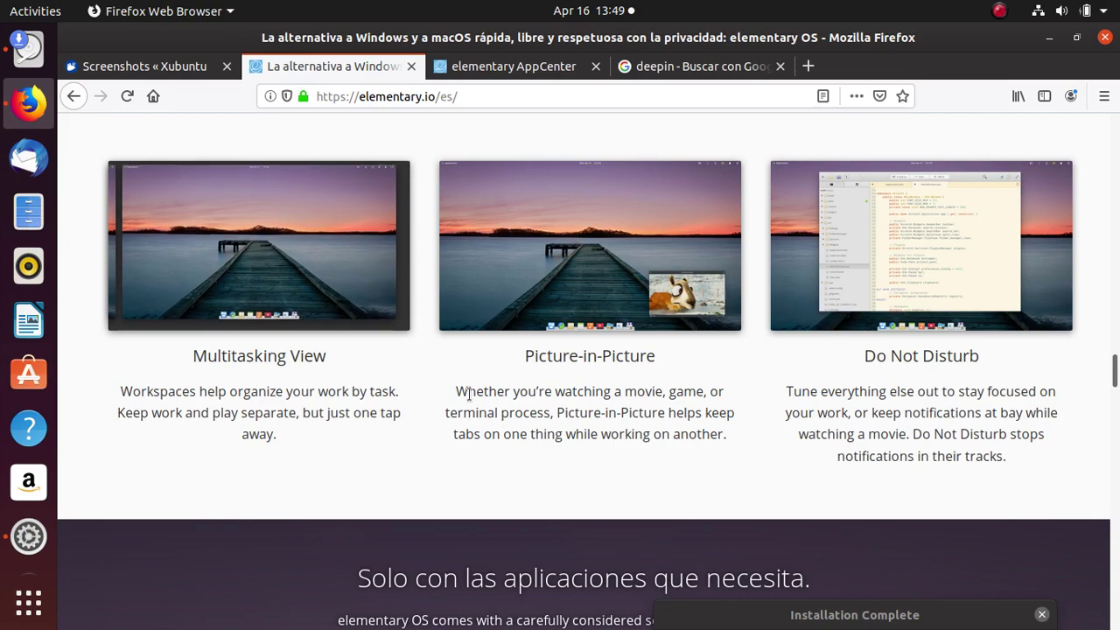
{"action": "scroll", "coordinate": [781, 479], "scroll_direction": "down", "scroll_amount": 3}
{"action": "scroll", "coordinate": [780, 476], "scroll_direction": "down", "scroll_amount": 6}
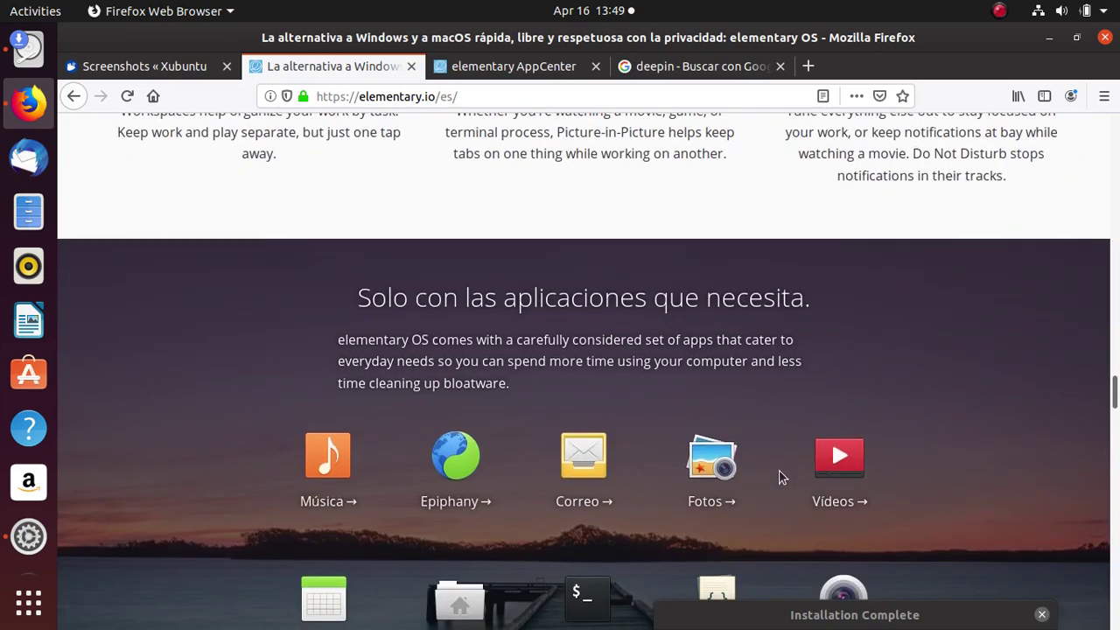
{"action": "scroll", "coordinate": [808, 330], "scroll_direction": "up", "scroll_amount": 5}
{"action": "scroll", "coordinate": [816, 325], "scroll_direction": "up", "scroll_amount": 6}
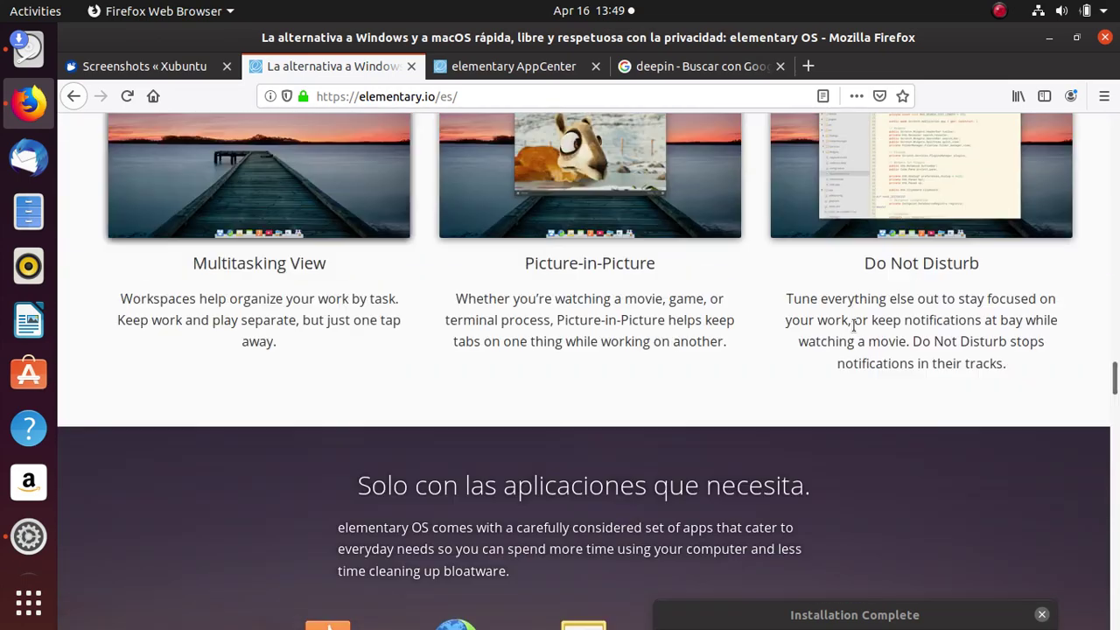
{"action": "scroll", "coordinate": [903, 330], "scroll_direction": "down", "scroll_amount": 4}
{"action": "scroll", "coordinate": [897, 349], "scroll_direction": "up", "scroll_amount": 3}
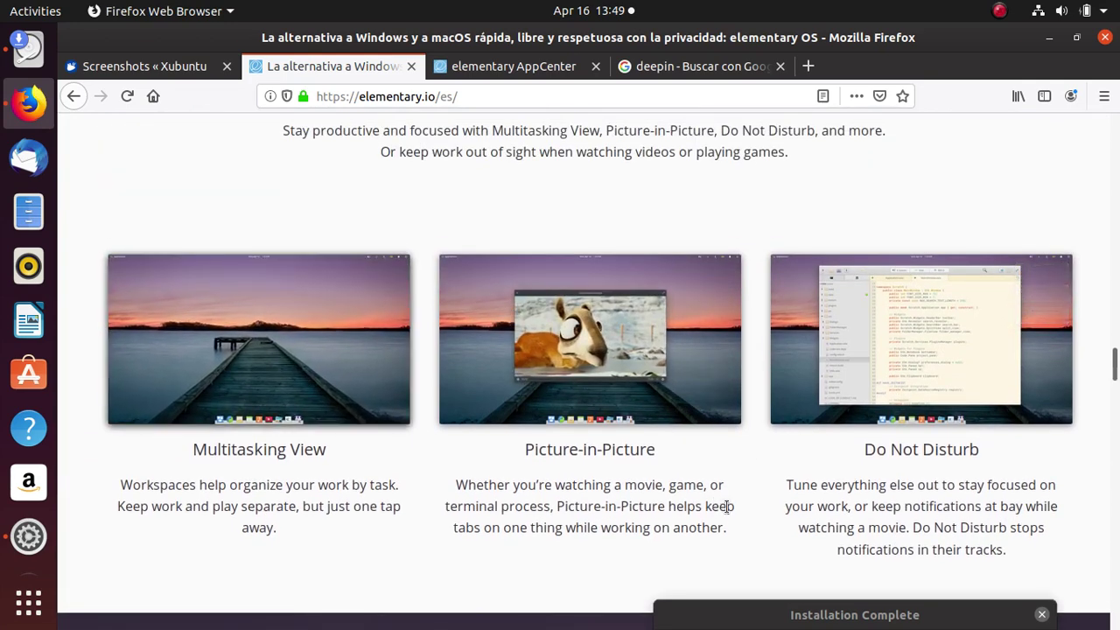
{"action": "scroll", "coordinate": [726, 508], "scroll_direction": "down", "scroll_amount": 4}
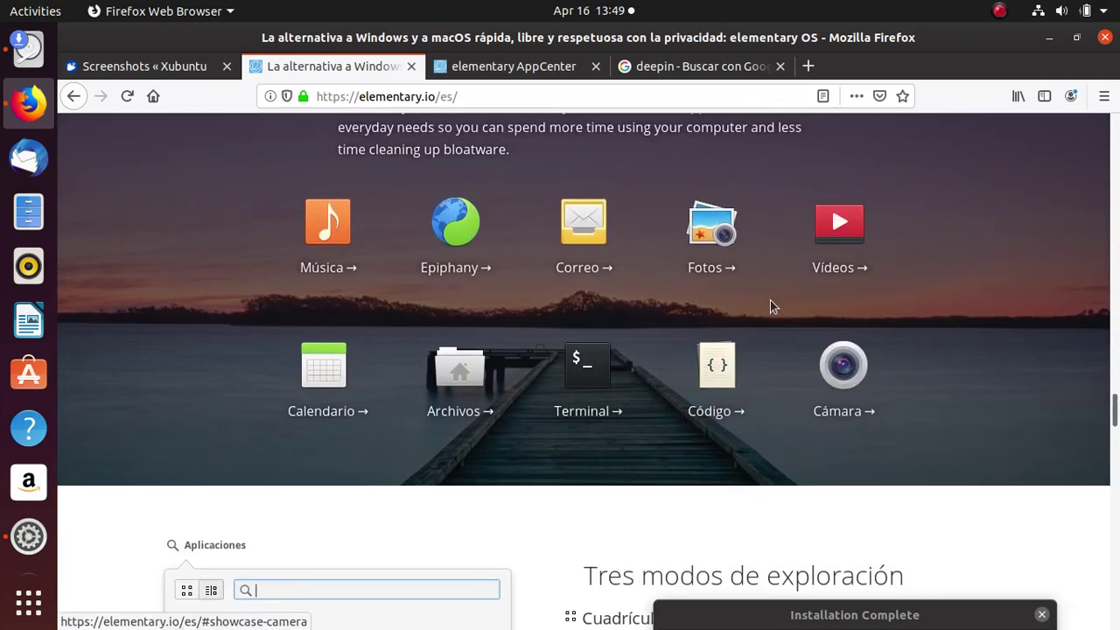
{"action": "scroll", "coordinate": [604, 442], "scroll_direction": "down", "scroll_amount": 5}
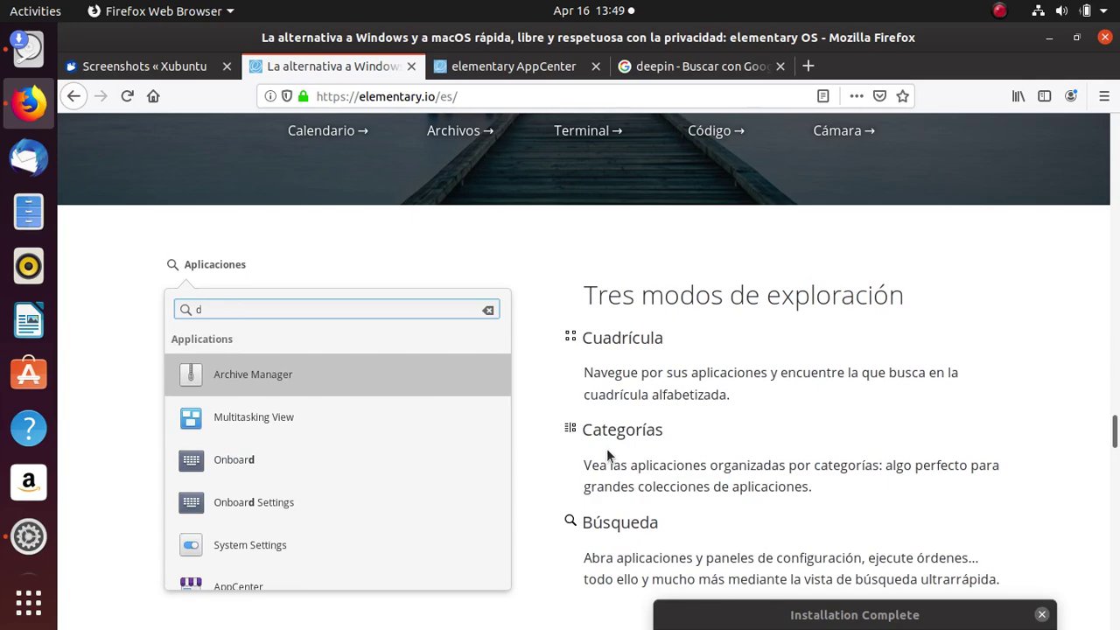
{"action": "scroll", "coordinate": [607, 448], "scroll_direction": "down", "scroll_amount": 3}
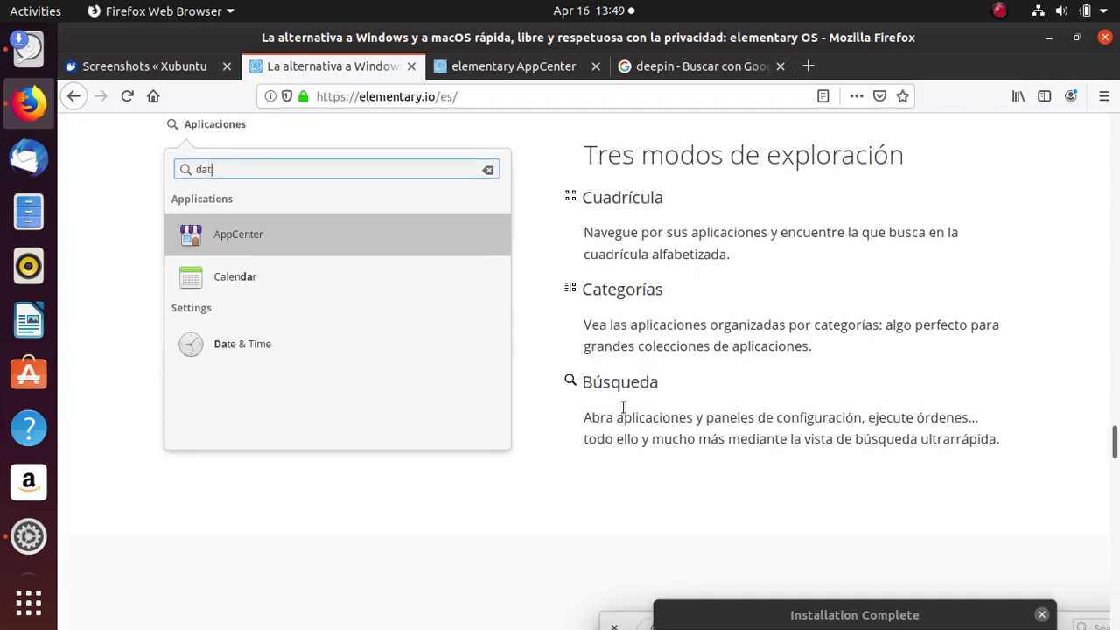
{"action": "scroll", "coordinate": [603, 407], "scroll_direction": "down", "scroll_amount": 20}
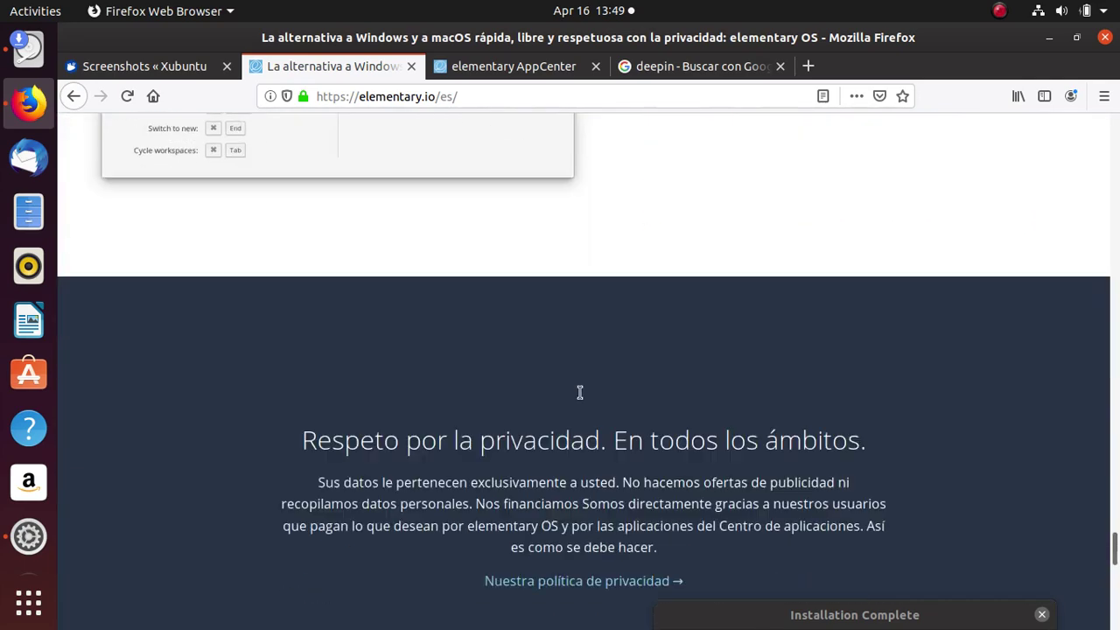
Close the elementary OS page, look through the AppCenter catalogue down to Legacy Apps, and close AppCenter too.
{"action": "scroll", "coordinate": [579, 392], "scroll_direction": "down", "scroll_amount": 10}
{"action": "left_click", "coordinate": [411, 65]}
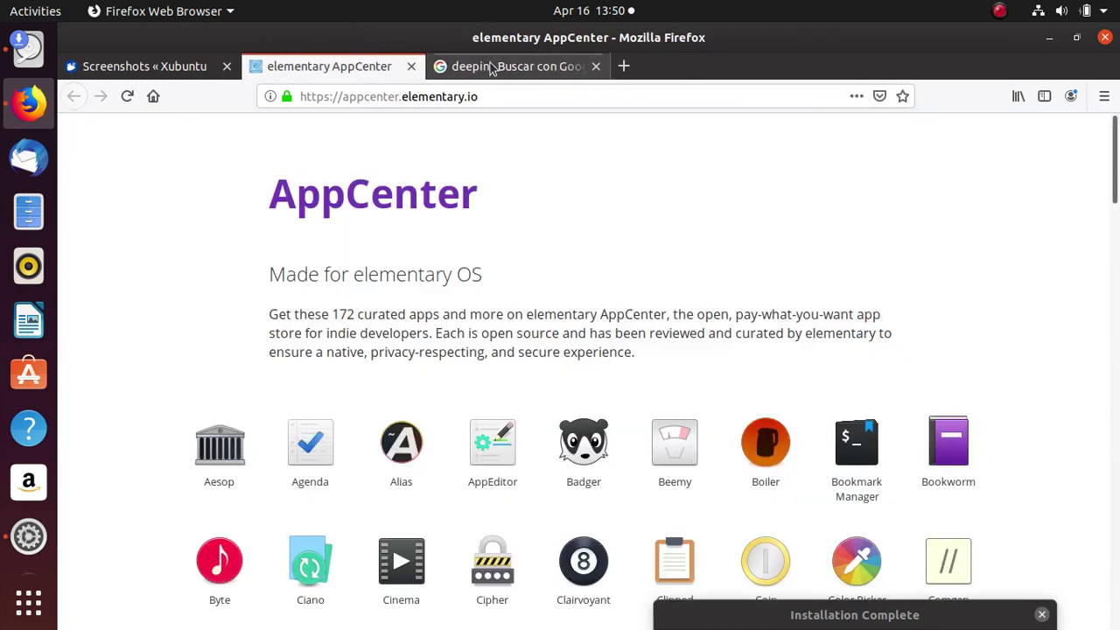
{"action": "scroll", "coordinate": [678, 429], "scroll_direction": "down", "scroll_amount": 10}
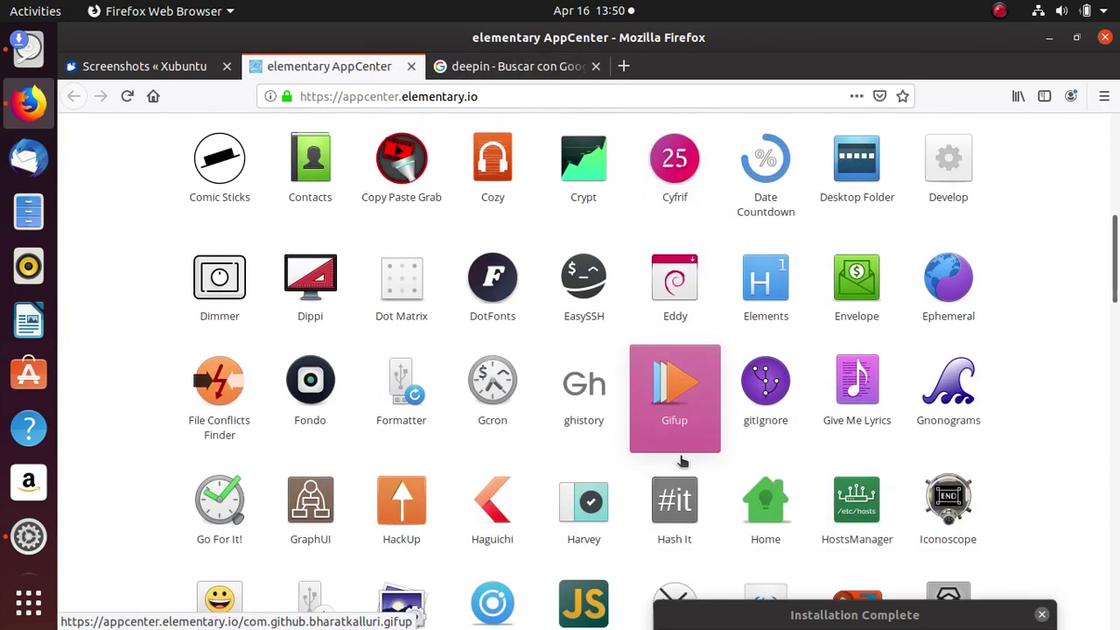
{"action": "scroll", "coordinate": [683, 461], "scroll_direction": "down", "scroll_amount": 8}
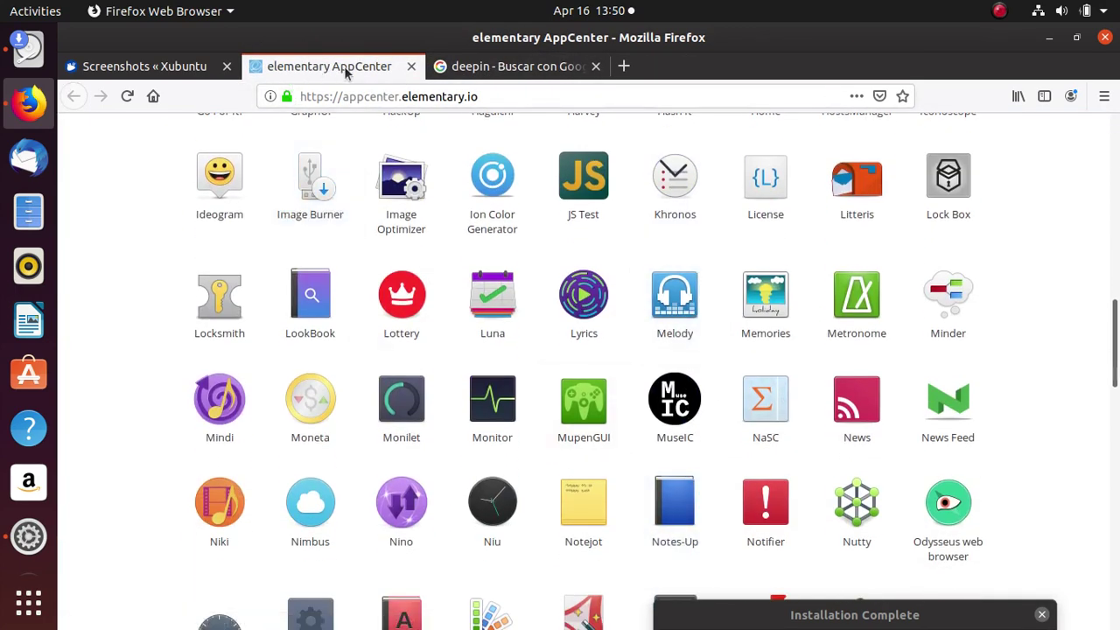
{"action": "scroll", "coordinate": [492, 365], "scroll_direction": "down", "scroll_amount": 10}
{"action": "scroll", "coordinate": [560, 476], "scroll_direction": "down", "scroll_amount": 8}
{"action": "scroll", "coordinate": [528, 333], "scroll_direction": "up", "scroll_amount": 2}
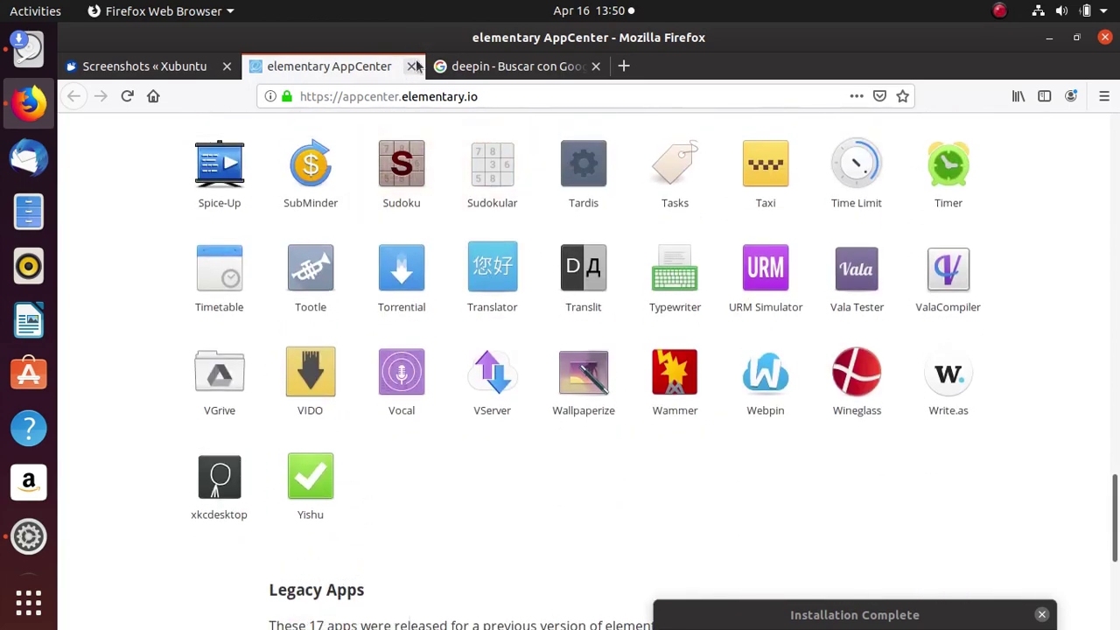
{"action": "left_click", "coordinate": [412, 67]}
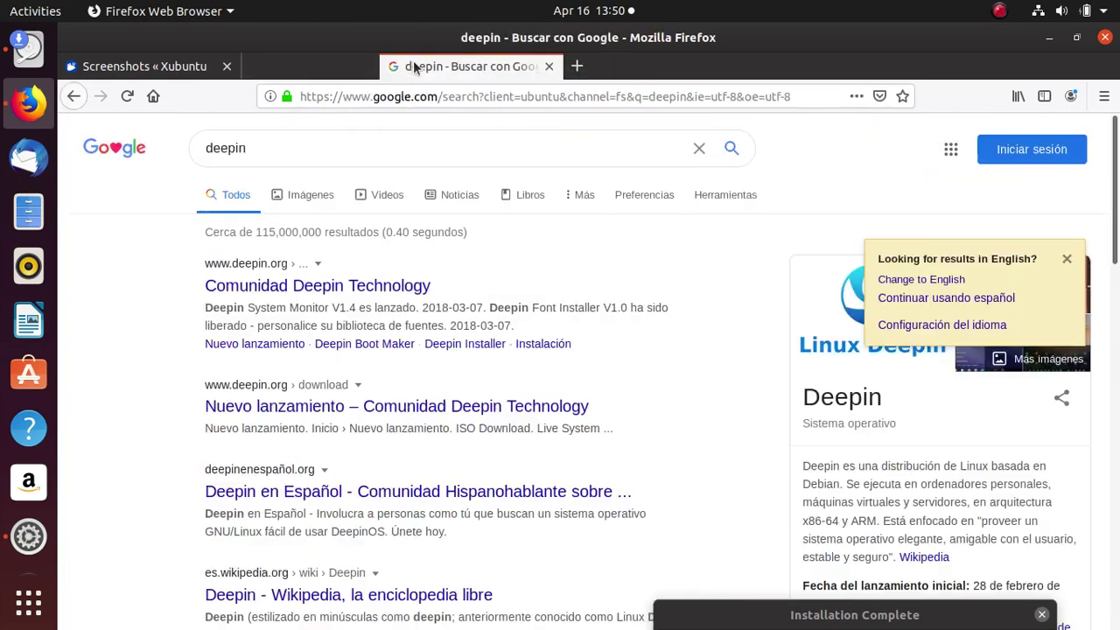
Open the Comunidad Deepin Technology result, add a blank tab beside it, and reload the deepin page.
{"action": "left_click", "coordinate": [288, 288]}
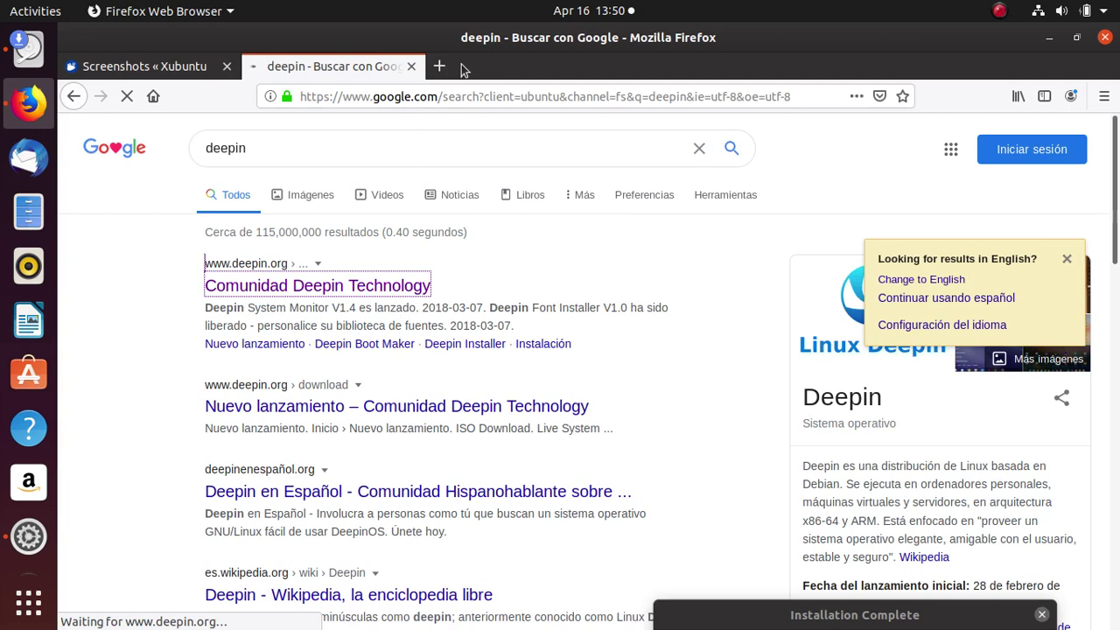
{"action": "left_click", "coordinate": [439, 66]}
{"action": "left_click", "coordinate": [332, 66]}
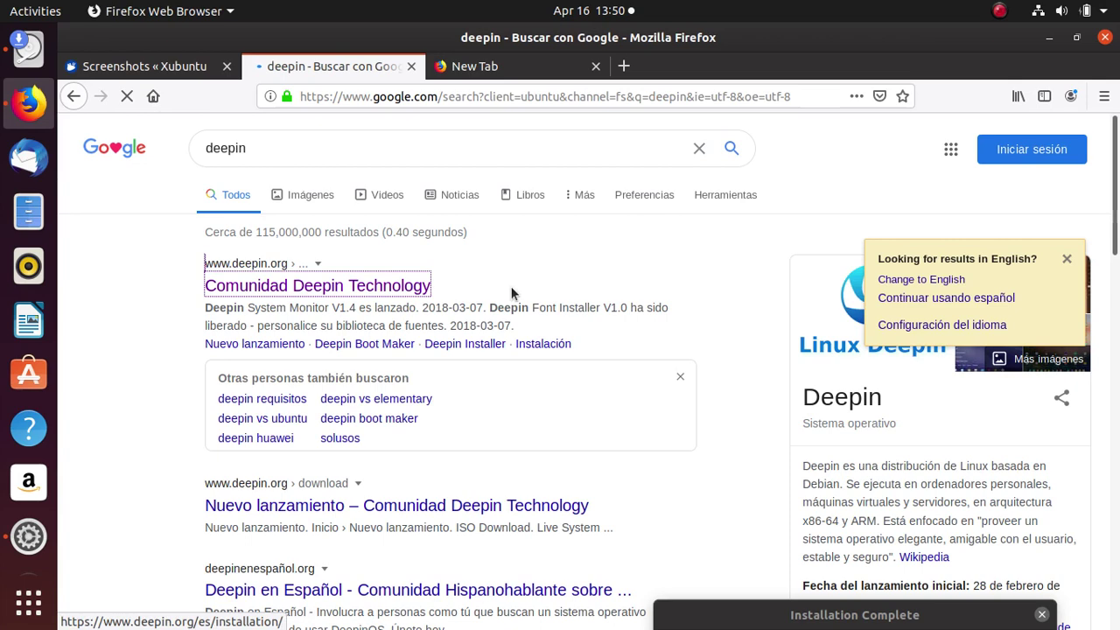
{"action": "left_click", "coordinate": [477, 67]}
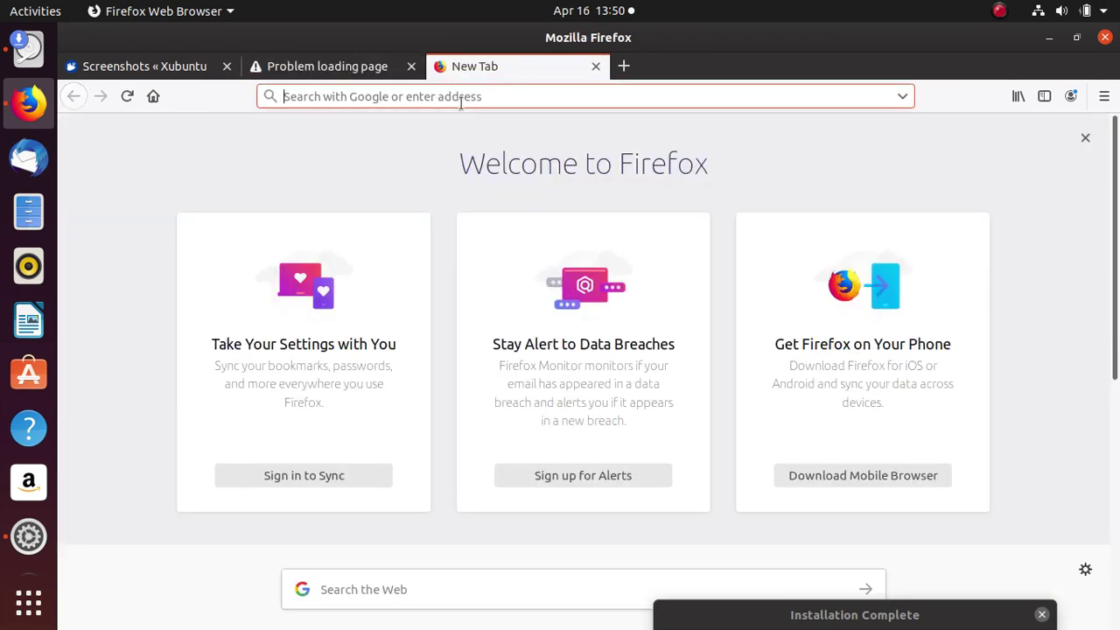
{"action": "left_click", "coordinate": [281, 67]}
{"action": "left_click", "coordinate": [127, 96]}
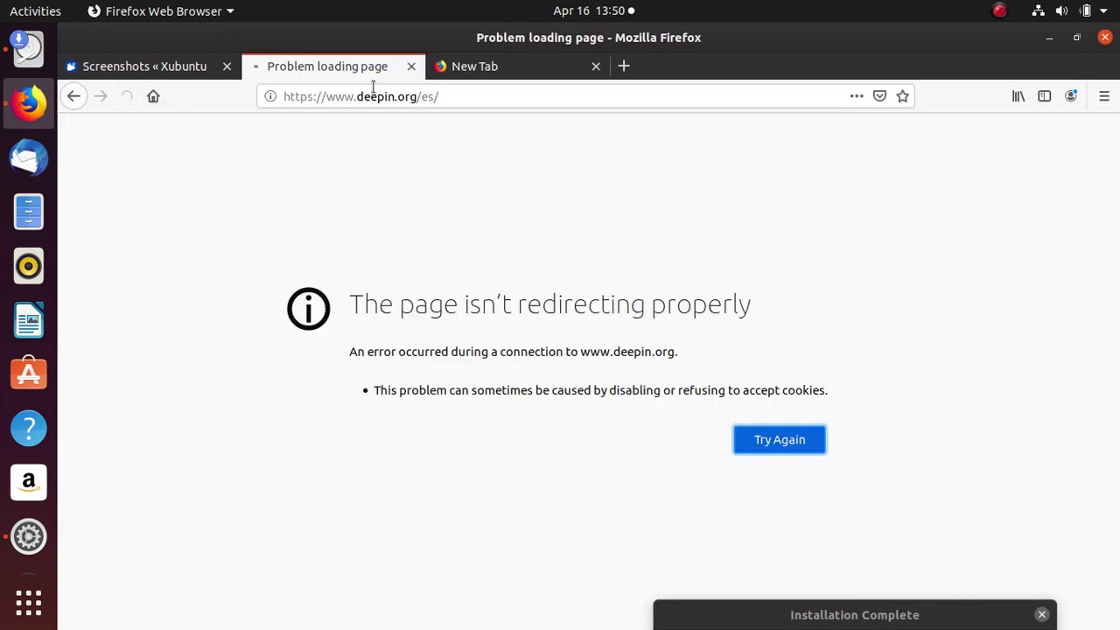
Search Google for archlinux in the blank tab.
{"action": "left_click", "coordinate": [520, 70]}
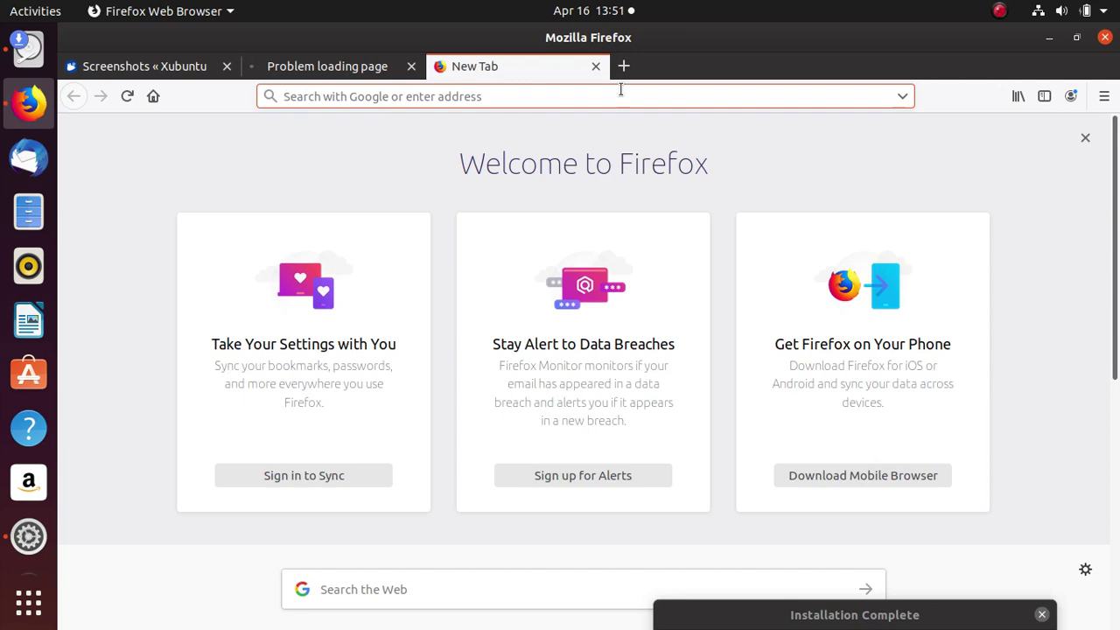
{"action": "type", "text": "ar"}
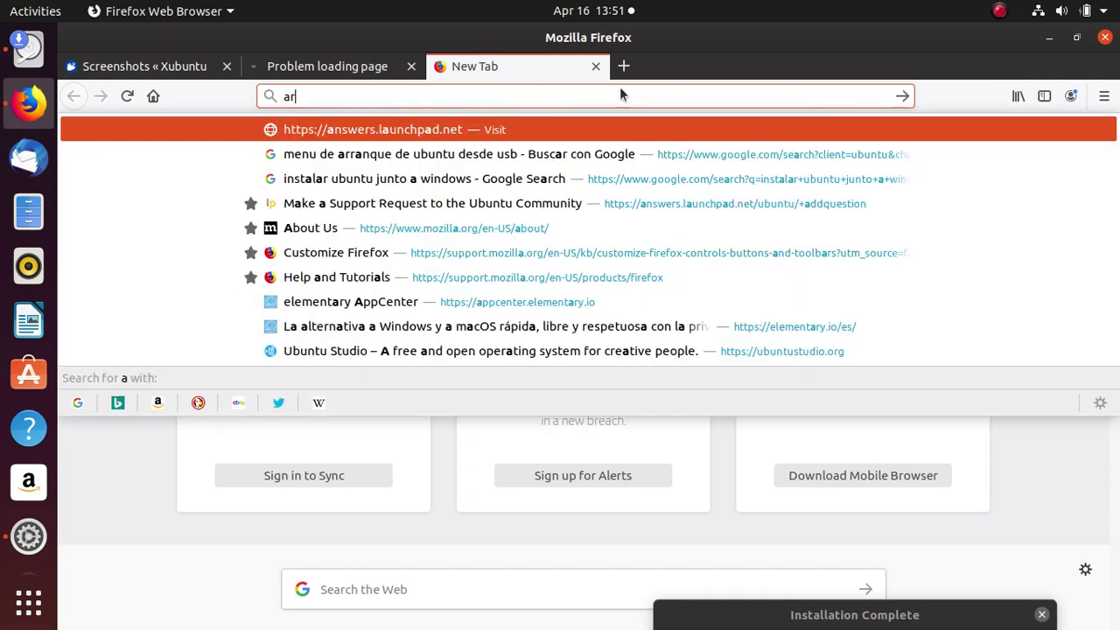
{"action": "type", "text": "chli"}
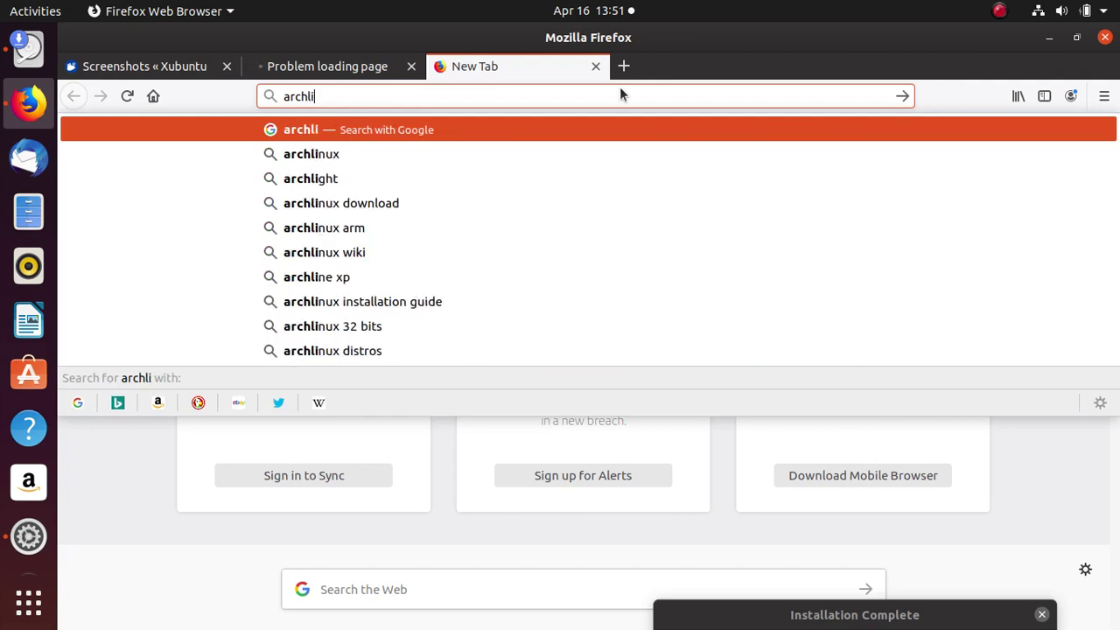
{"action": "key", "text": "Down"}
{"action": "key", "text": "Return"}
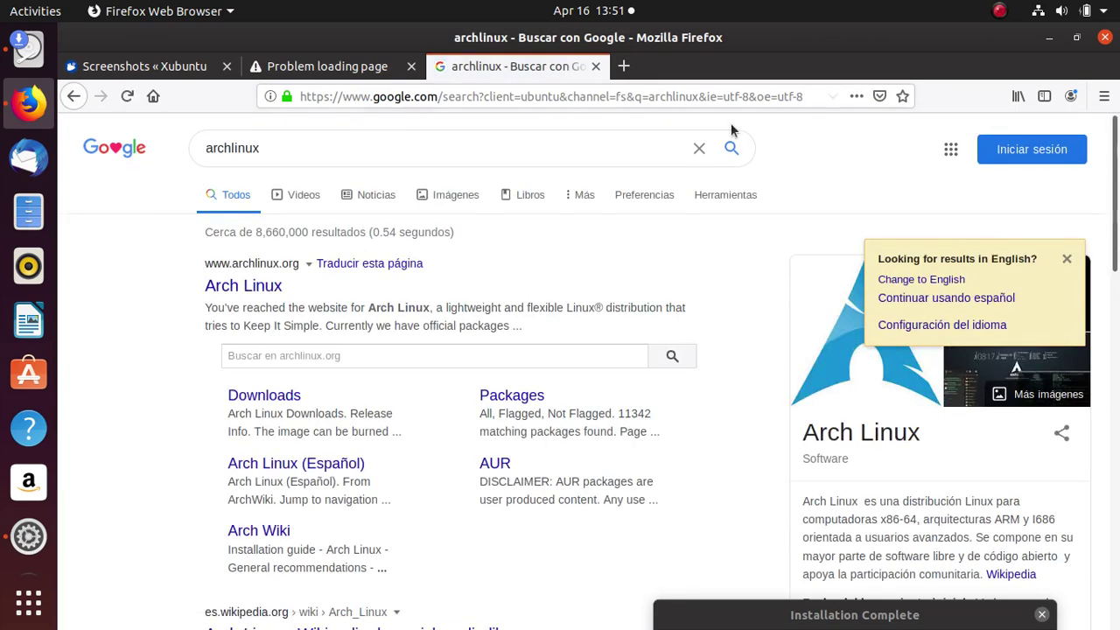
Dismiss the English-results suggestion, look over the Arch Linux results, and open Manjaro Linux from "También se buscó".
{"action": "left_click", "coordinate": [1066, 259]}
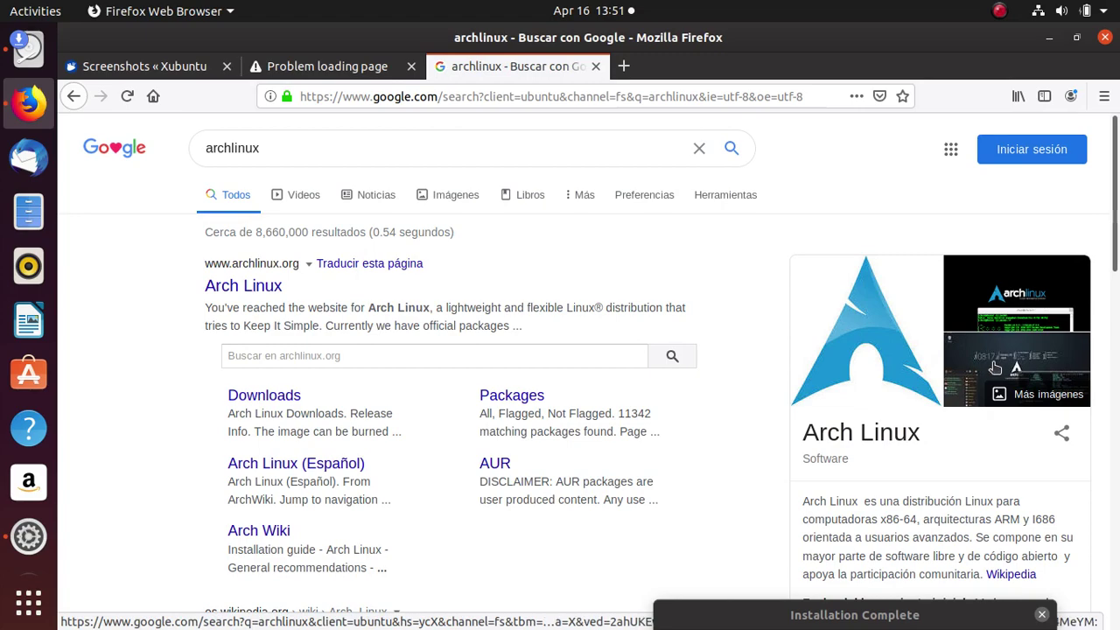
{"action": "scroll", "coordinate": [331, 438], "scroll_direction": "down", "scroll_amount": 5}
{"action": "scroll", "coordinate": [333, 465], "scroll_direction": "up", "scroll_amount": 4}
{"action": "scroll", "coordinate": [332, 466], "scroll_direction": "down", "scroll_amount": 5}
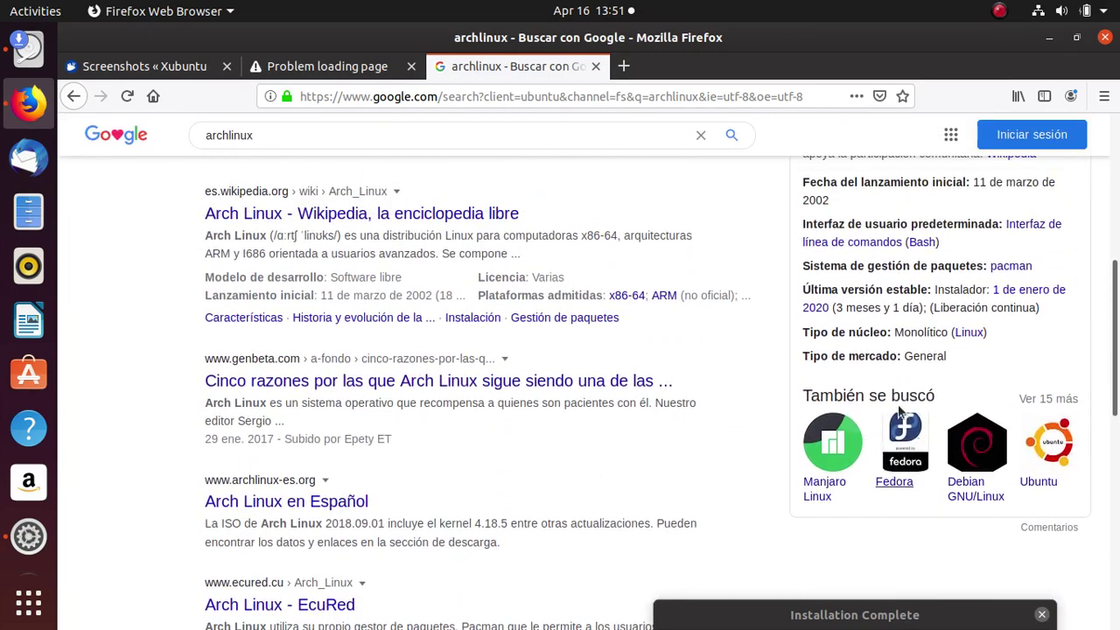
{"action": "left_click", "coordinate": [831, 488]}
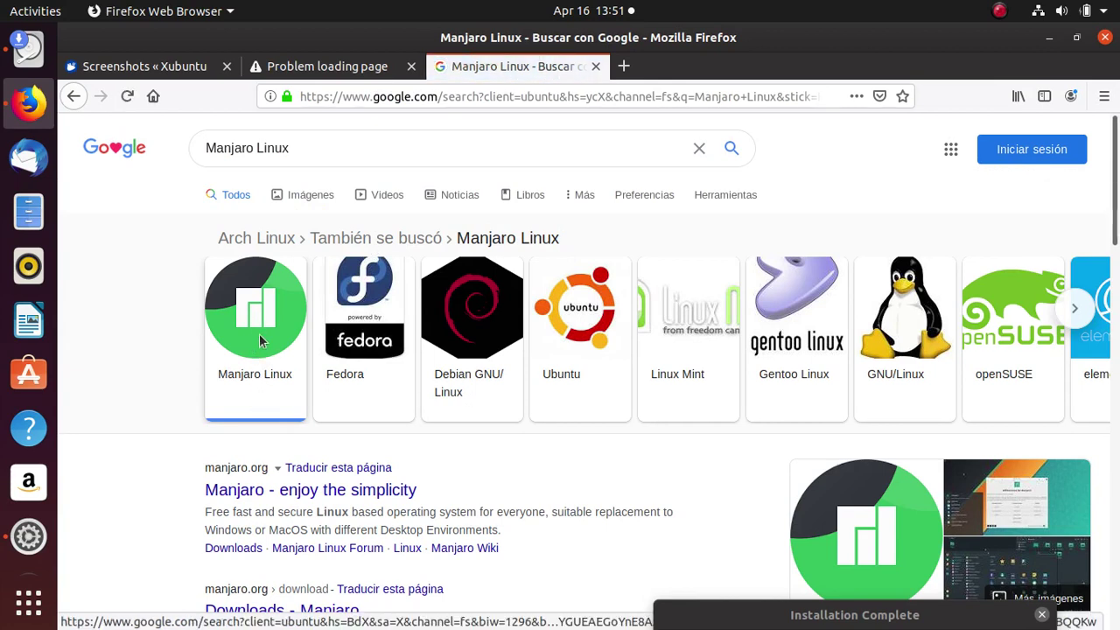
{"action": "left_click", "coordinate": [284, 318]}
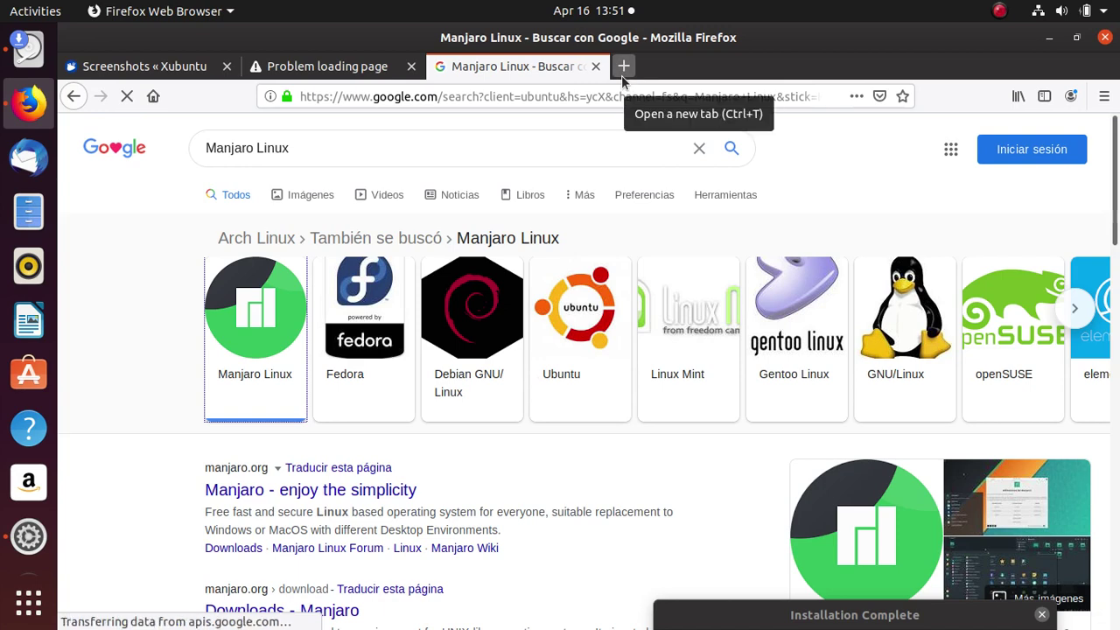
{"action": "left_click", "coordinate": [324, 65]}
{"action": "left_click", "coordinate": [454, 98]}
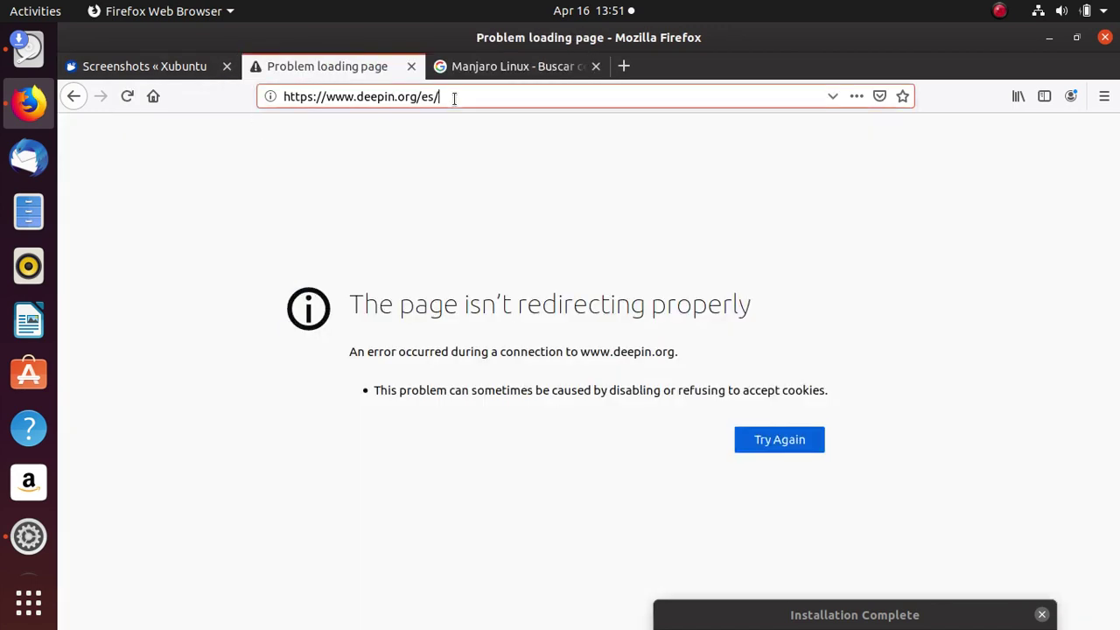
{"action": "key", "text": "BackSpace"}
{"action": "key", "text": "BackSpace"}
{"action": "key", "text": "BackSpace"}
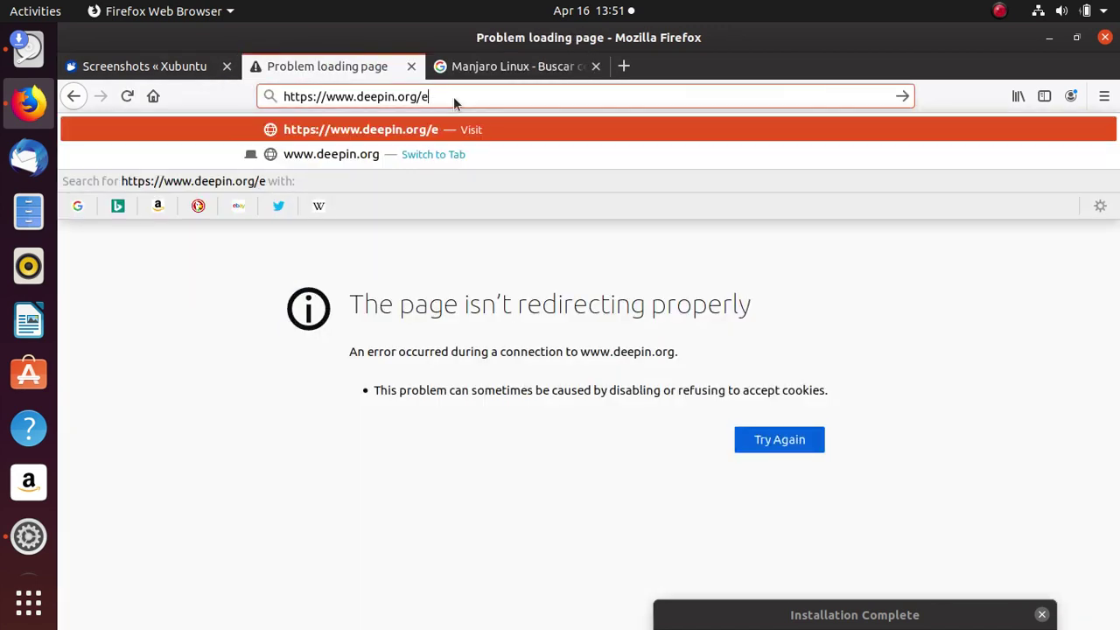
{"action": "key", "text": "Return"}
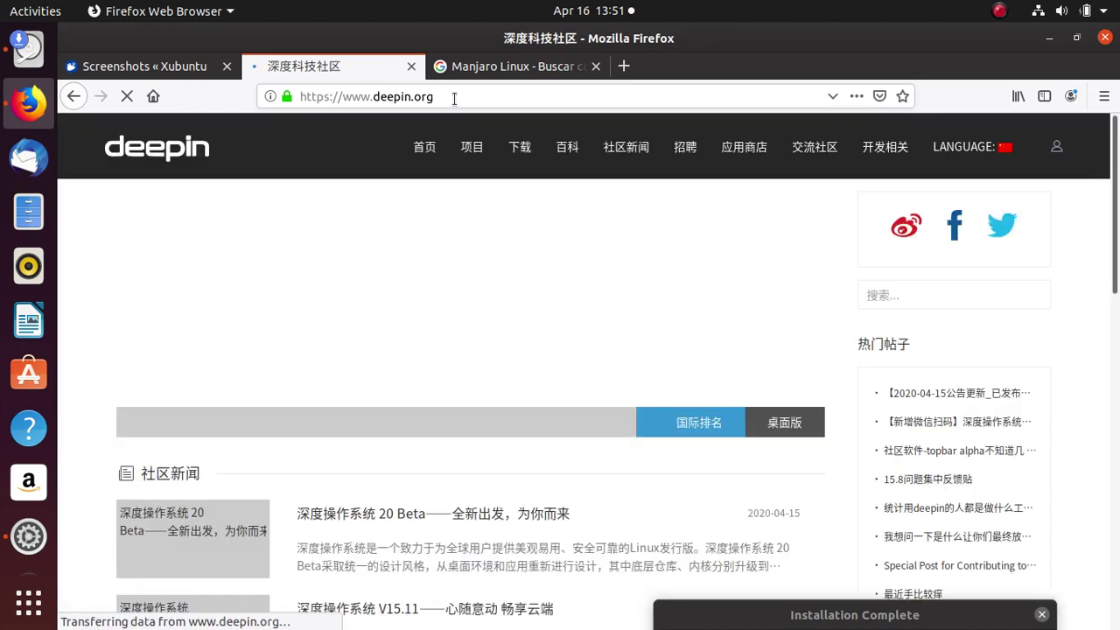
Switch the deepin site's language to English and close the Manjaro Linux search tab.
{"action": "mouse_move", "coordinate": [1002, 153]}
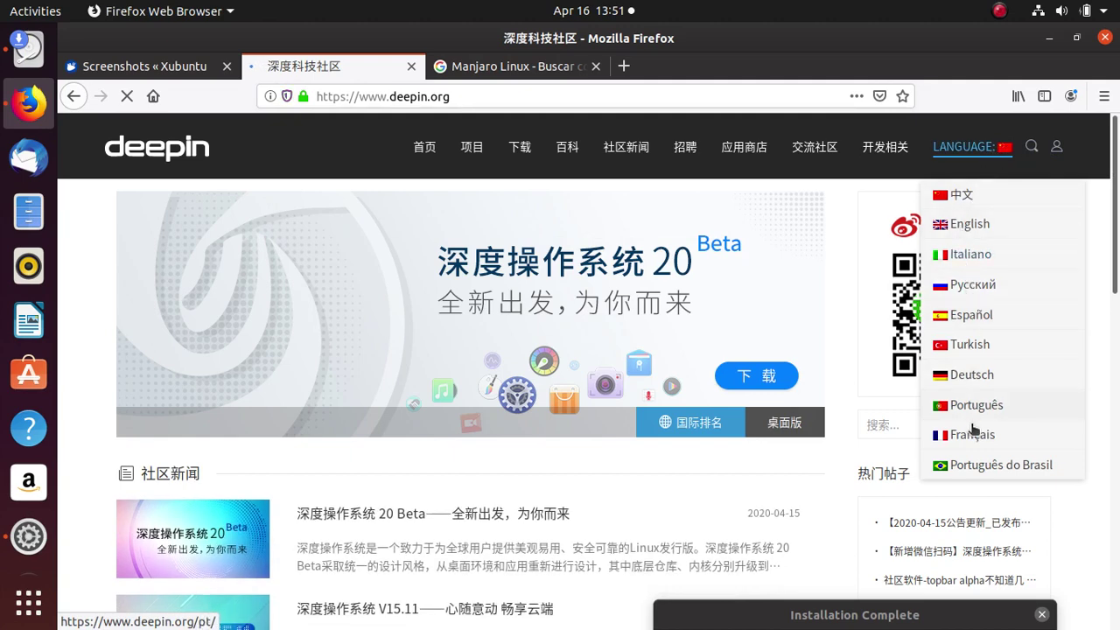
{"action": "scroll", "coordinate": [984, 413], "scroll_direction": "down", "scroll_amount": 1}
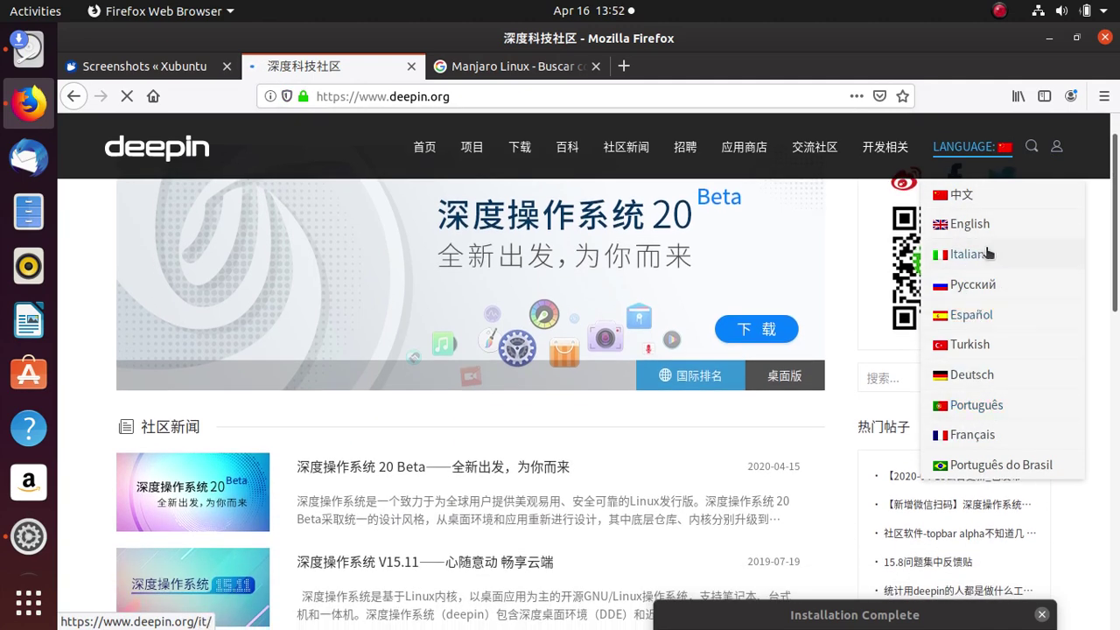
{"action": "left_click", "coordinate": [963, 223]}
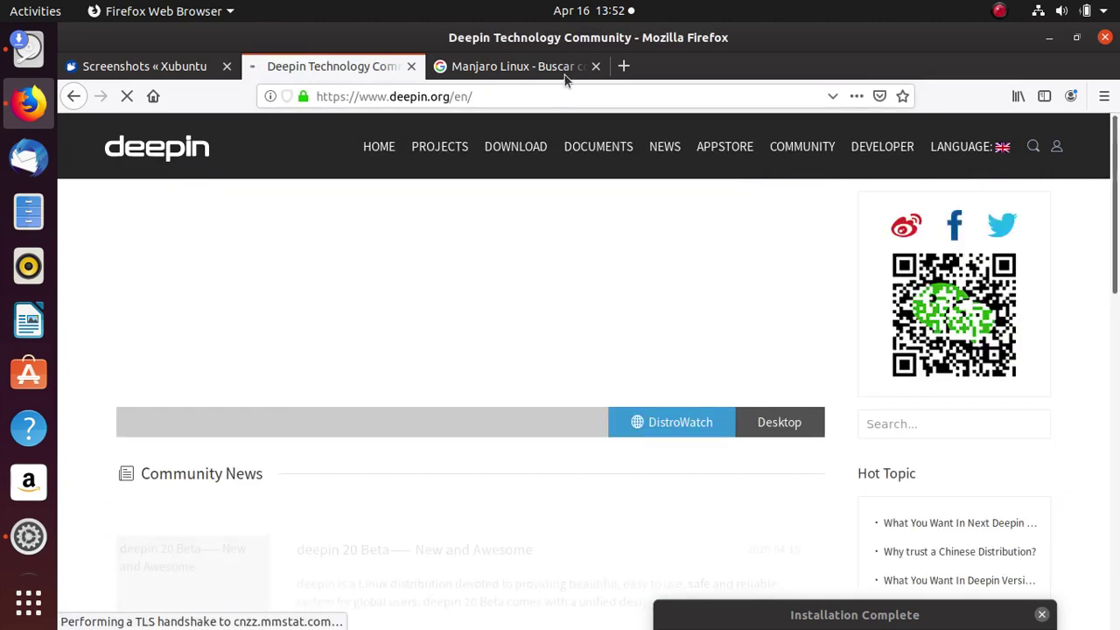
{"action": "left_click", "coordinate": [577, 68]}
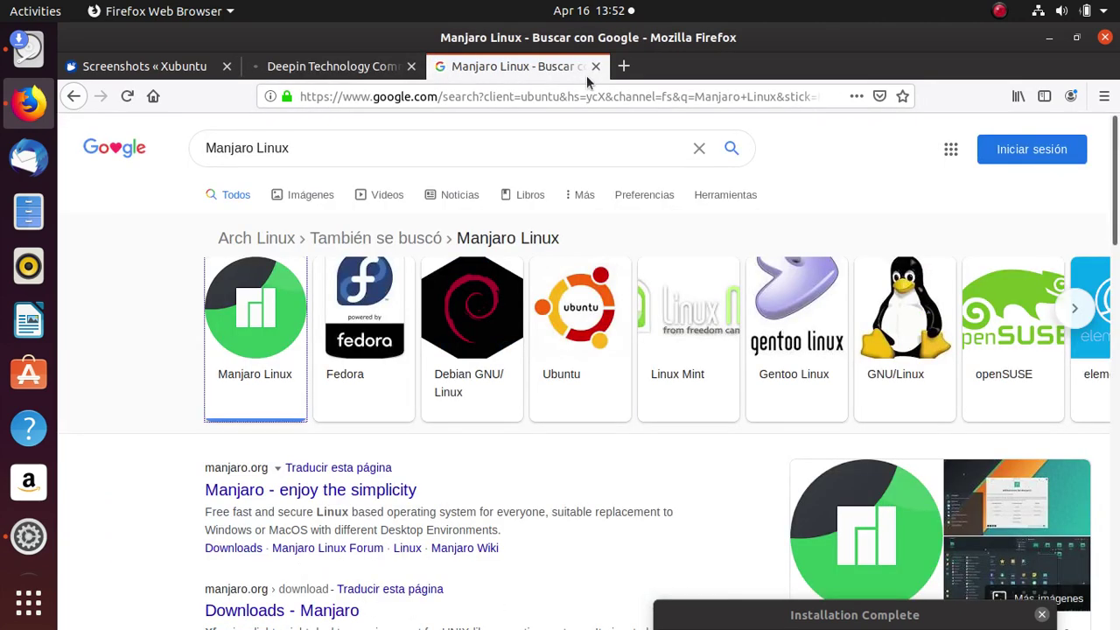
{"action": "left_click", "coordinate": [595, 67]}
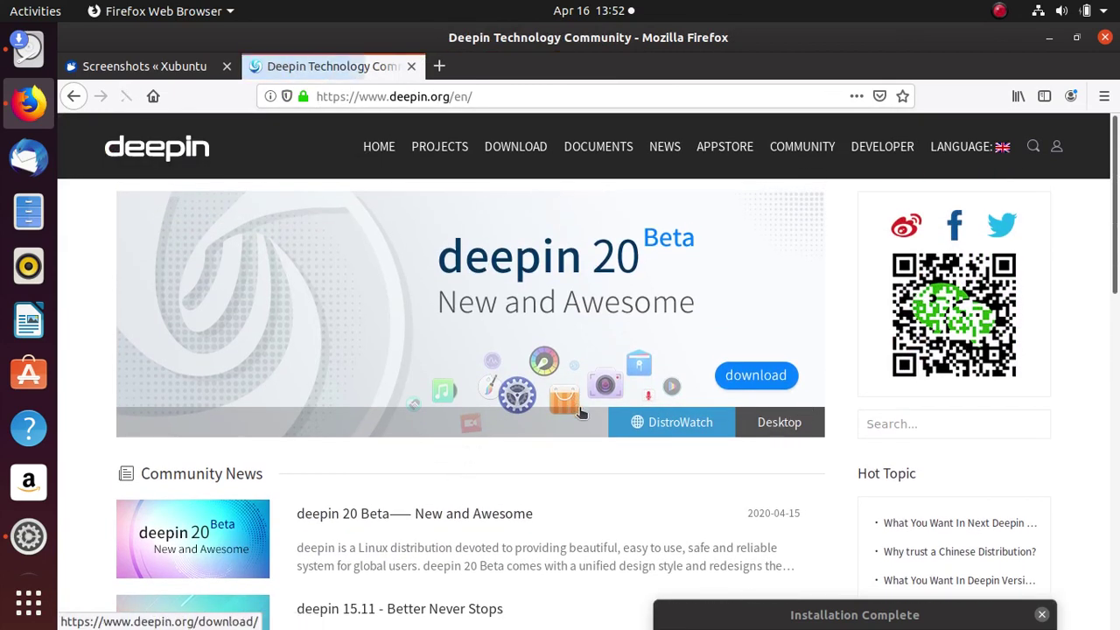
Look through deepin's Community News and System News, and examine the site's Download, Documents, AppStore and Developer sections.
{"action": "scroll", "coordinate": [637, 440], "scroll_direction": "down", "scroll_amount": 3}
{"action": "scroll", "coordinate": [637, 440], "scroll_direction": "down", "scroll_amount": 3}
{"action": "scroll", "coordinate": [503, 378], "scroll_direction": "down", "scroll_amount": 5}
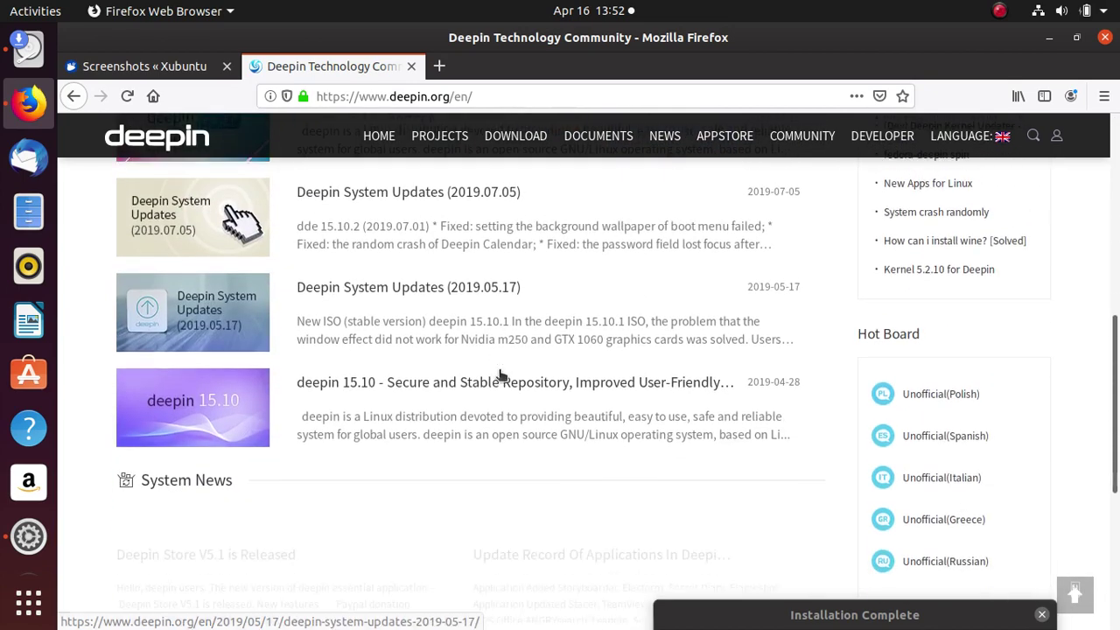
{"action": "scroll", "coordinate": [513, 385], "scroll_direction": "up", "scroll_amount": 10}
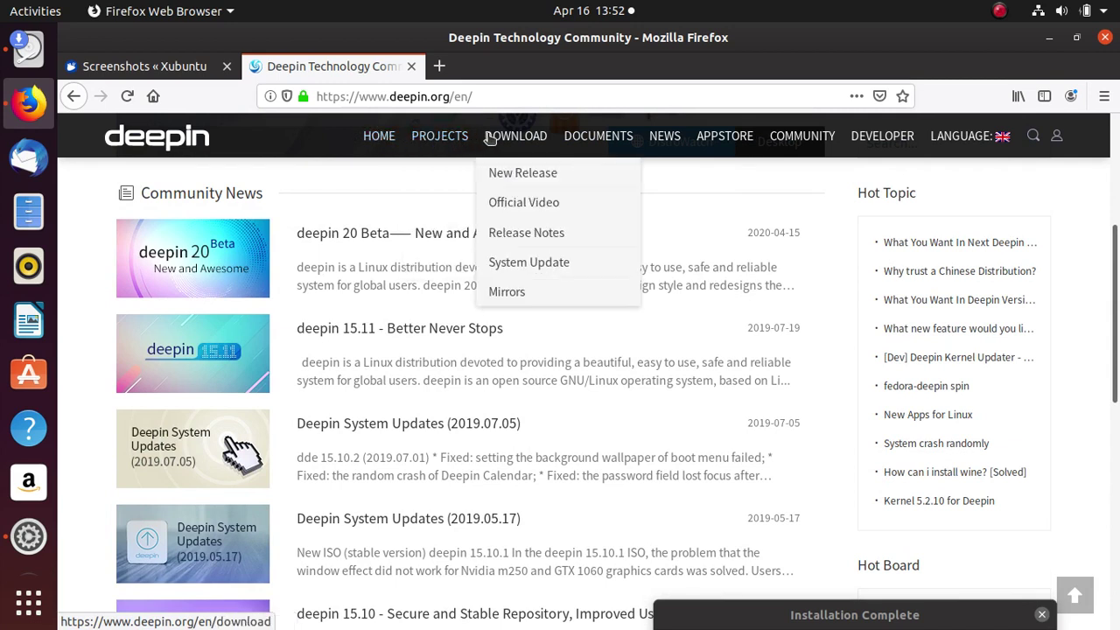
{"action": "mouse_move", "coordinate": [506, 143]}
{"action": "mouse_move", "coordinate": [604, 143]}
{"action": "mouse_move", "coordinate": [746, 140]}
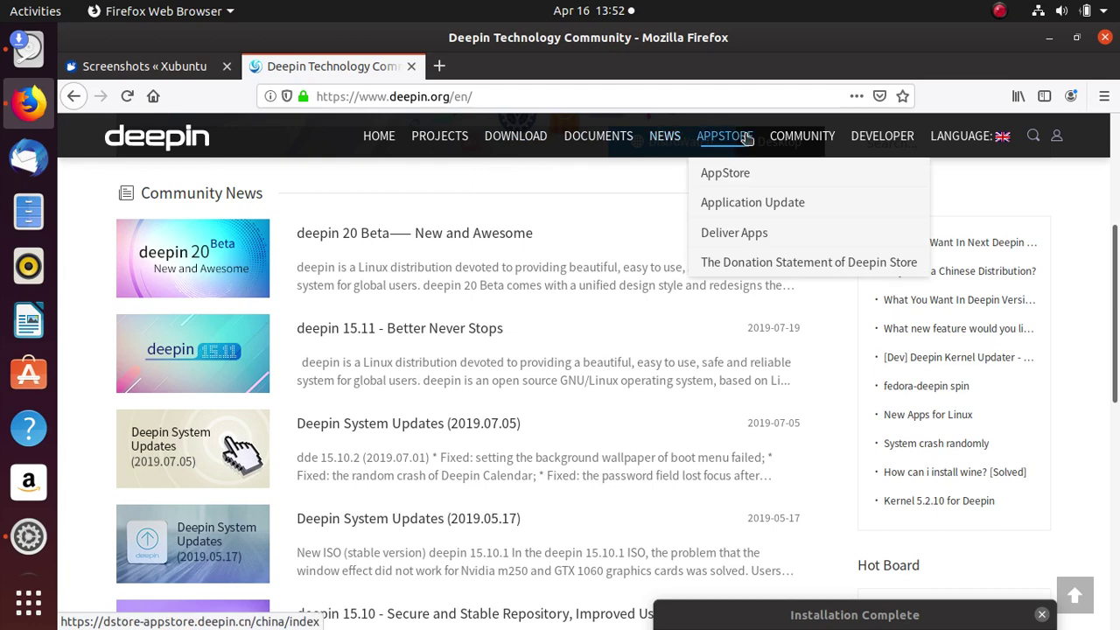
{"action": "mouse_move", "coordinate": [897, 147]}
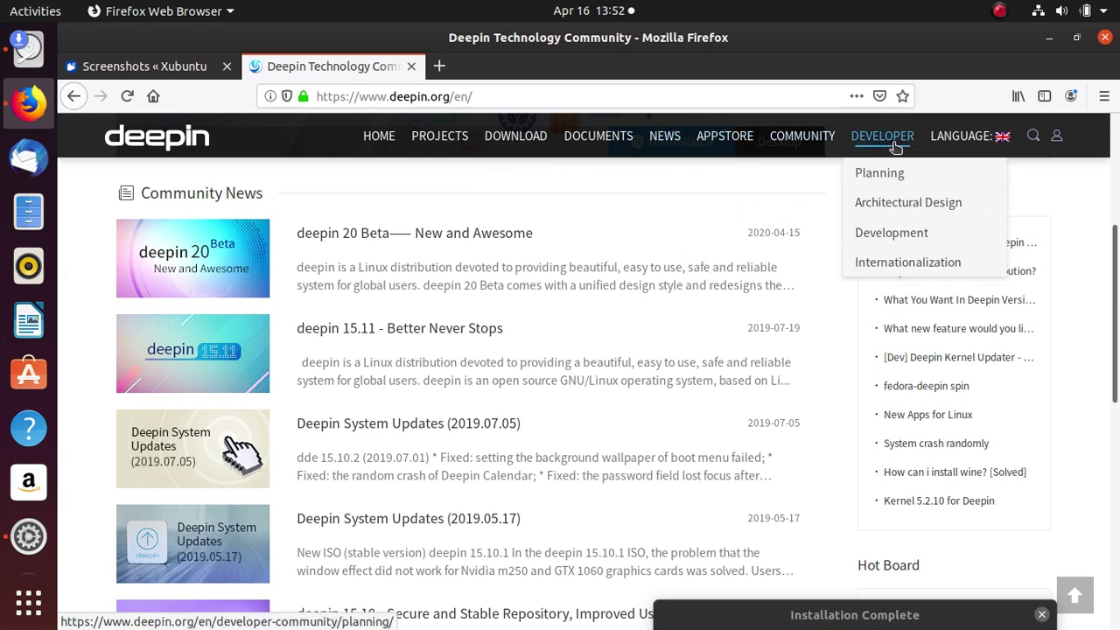
{"action": "scroll", "coordinate": [535, 376], "scroll_direction": "up", "scroll_amount": 3}
{"action": "scroll", "coordinate": [598, 362], "scroll_direction": "up", "scroll_amount": 3}
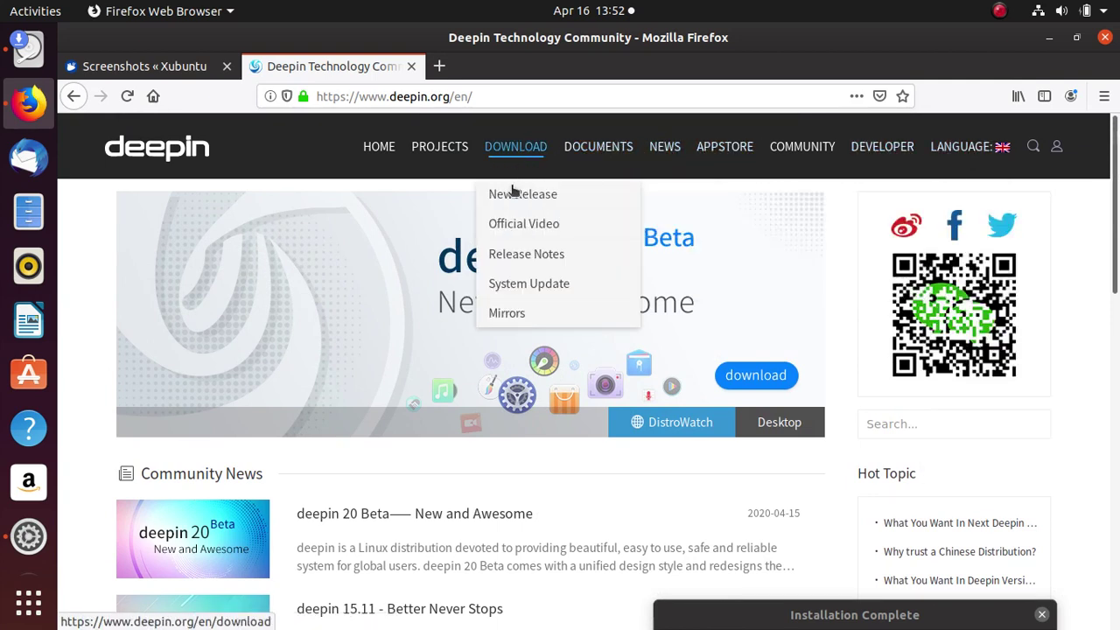
Open deepin's Desktop Environment project page and view the enlarged desktop and dcc preview images.
{"action": "mouse_move", "coordinate": [443, 155]}
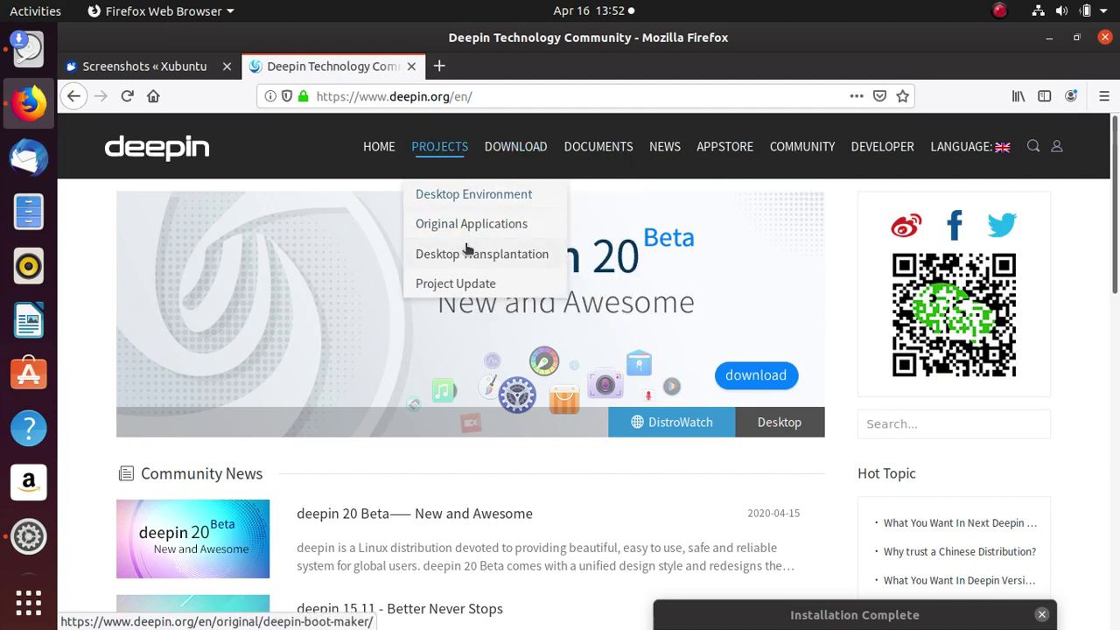
{"action": "left_click", "coordinate": [470, 204]}
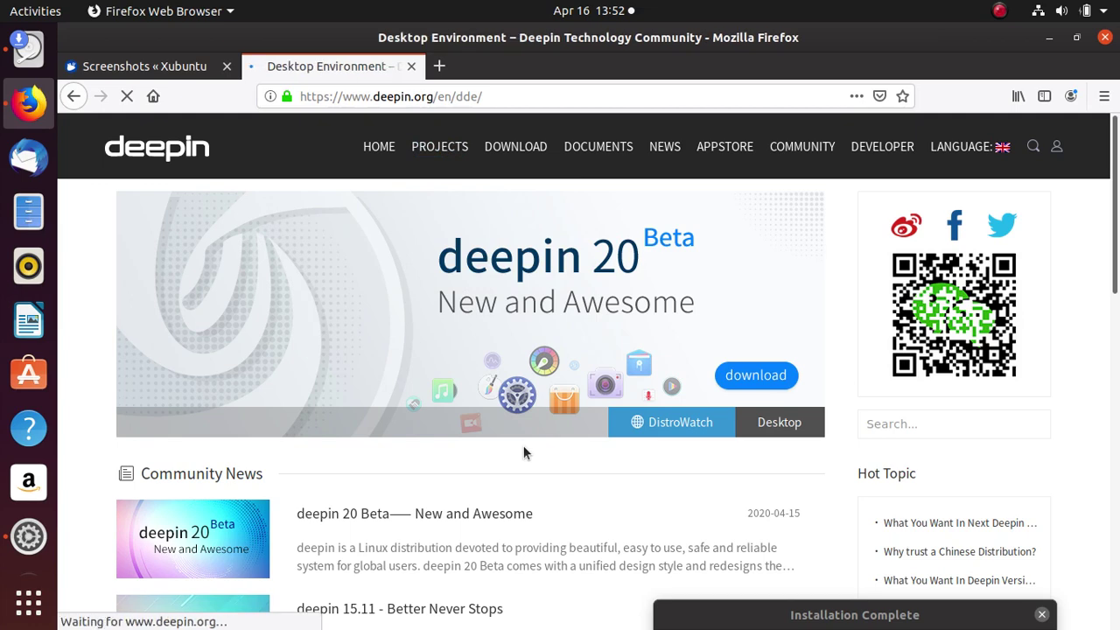
{"action": "scroll", "coordinate": [525, 451], "scroll_direction": "down", "scroll_amount": 5}
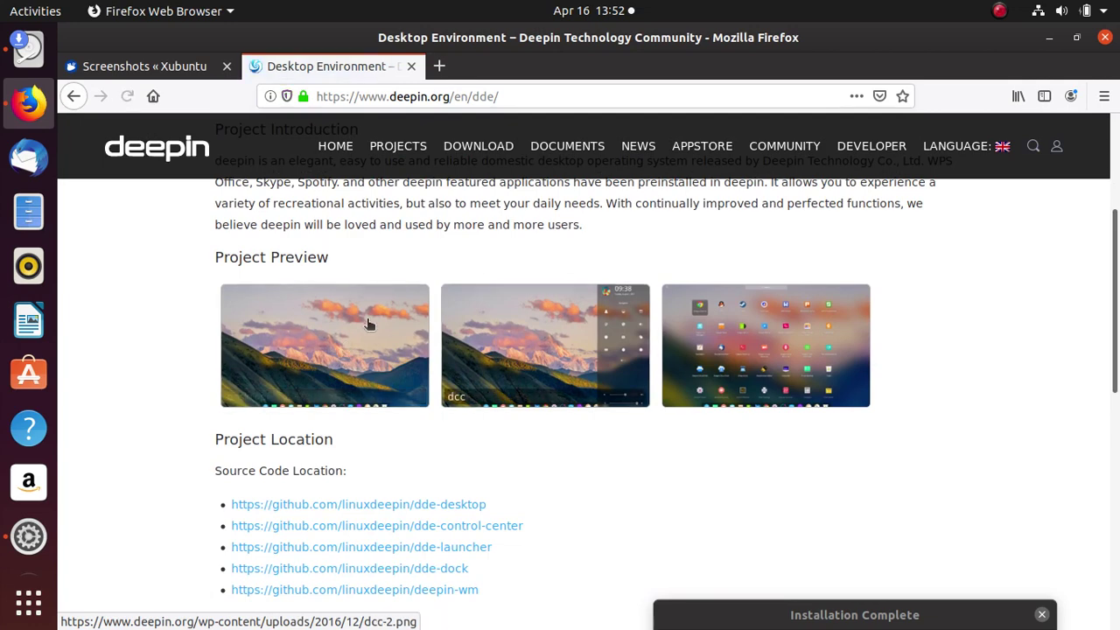
{"action": "left_click", "coordinate": [557, 385]}
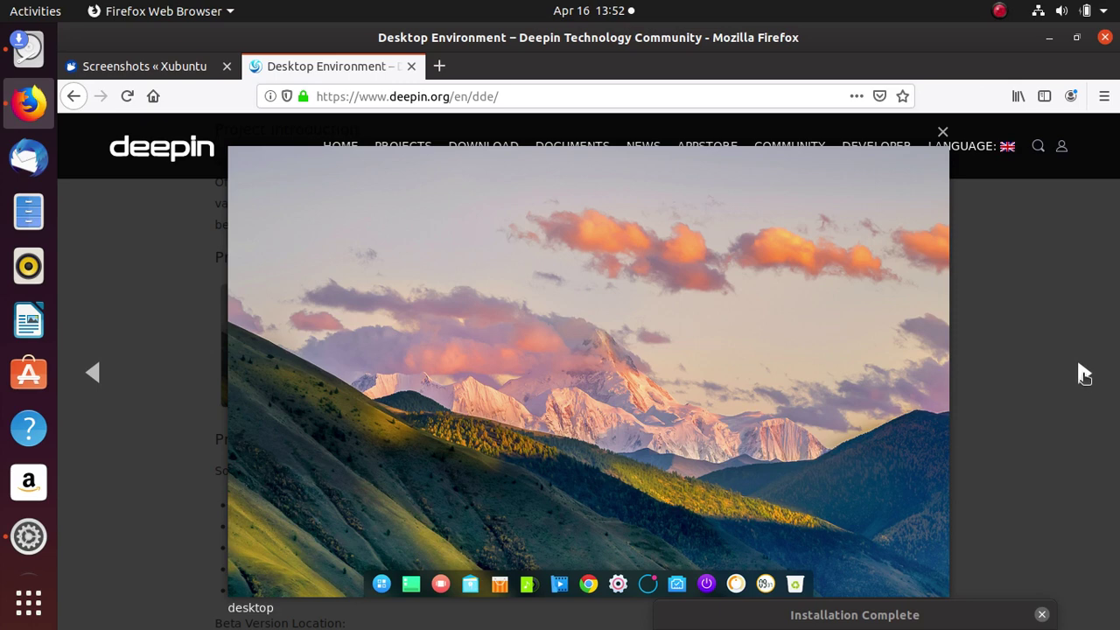
{"action": "left_click", "coordinate": [1083, 373]}
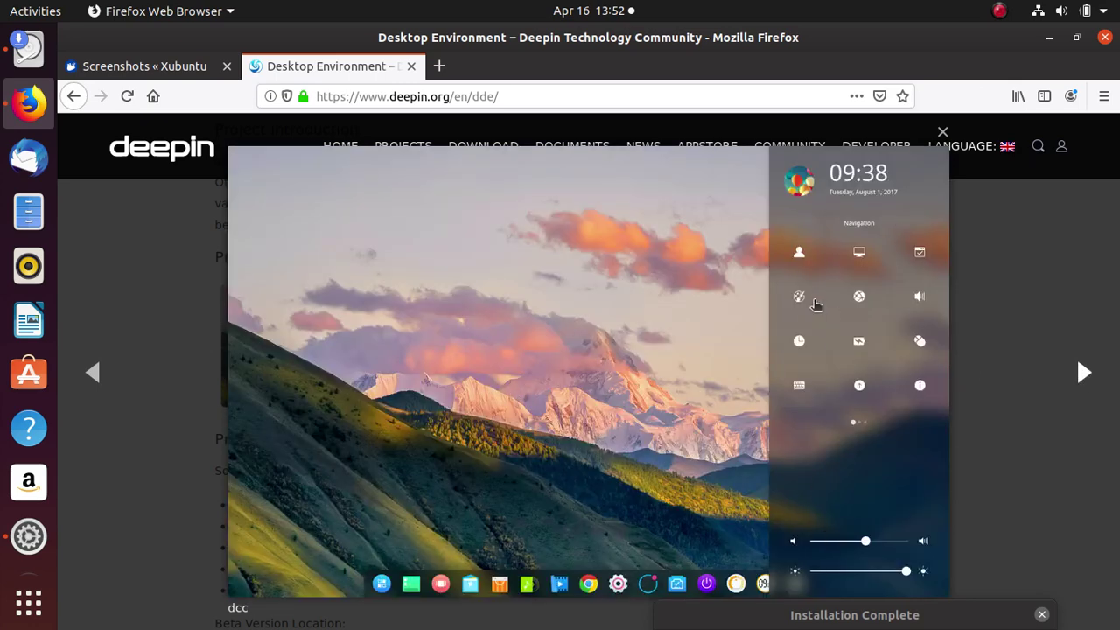
View the enlarged launcher and desktop previews, close the image viewer and look through the Desktop Environment page's project links.
{"action": "left_click", "coordinate": [1075, 384]}
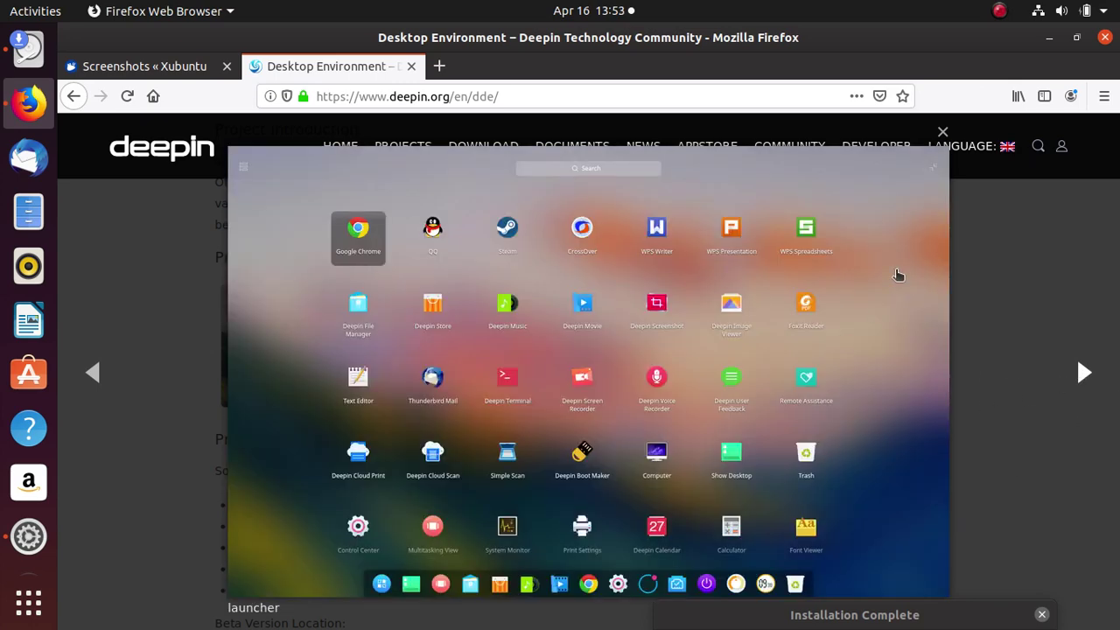
{"action": "left_click", "coordinate": [1085, 372]}
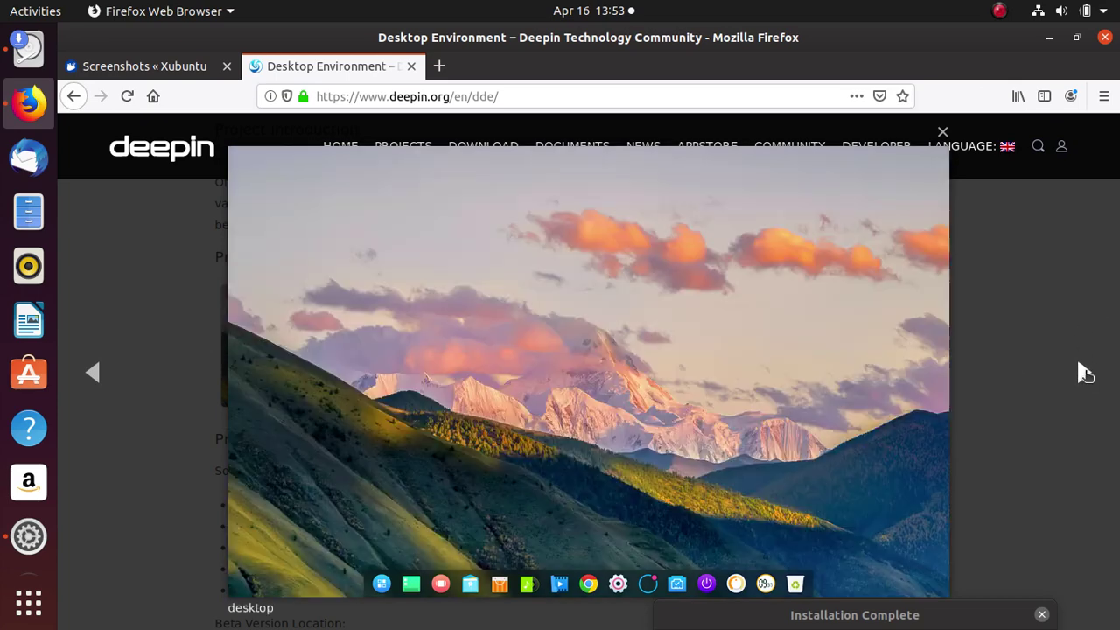
{"action": "left_click", "coordinate": [1067, 317]}
{"action": "scroll", "coordinate": [719, 478], "scroll_direction": "down", "scroll_amount": 5}
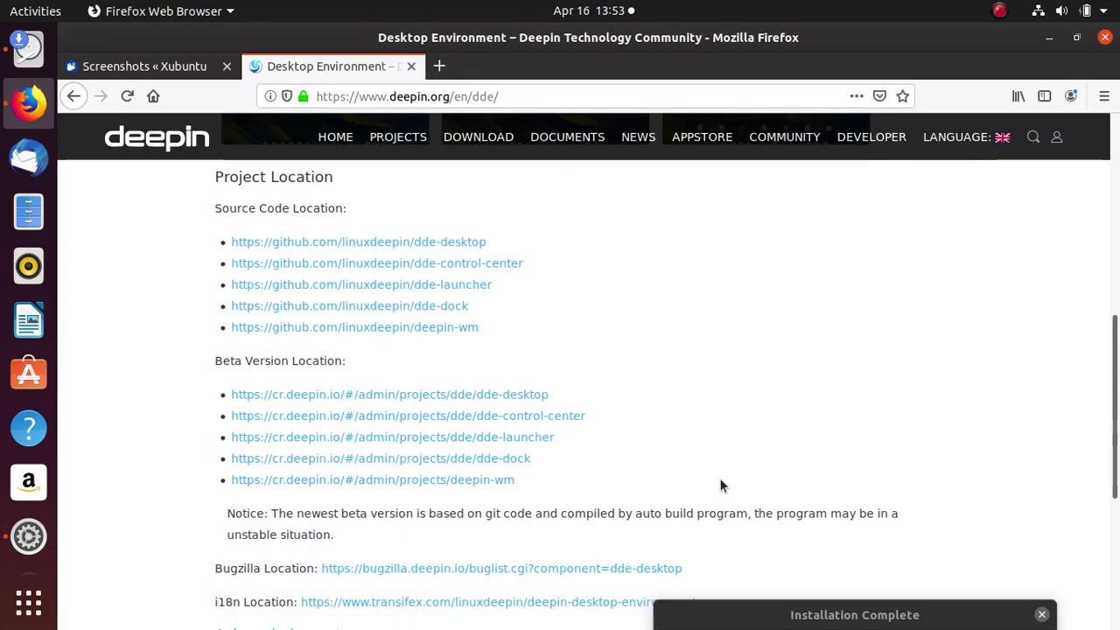
{"action": "scroll", "coordinate": [720, 479], "scroll_direction": "down", "scroll_amount": 5}
{"action": "scroll", "coordinate": [720, 478], "scroll_direction": "up", "scroll_amount": 10}
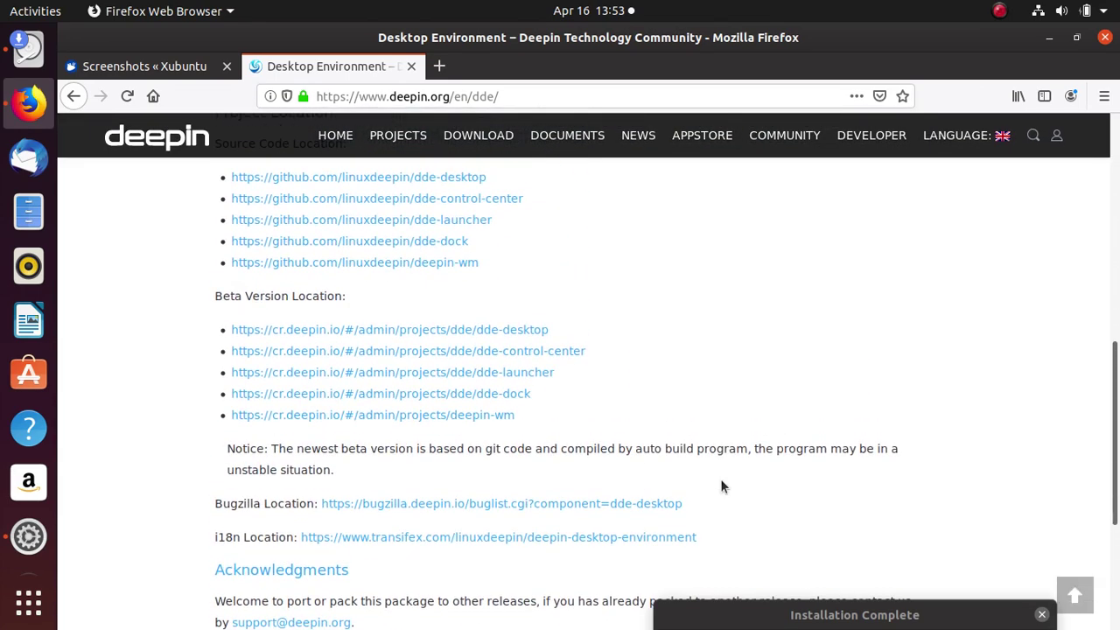
{"action": "scroll", "coordinate": [720, 478], "scroll_direction": "up", "scroll_amount": 5}
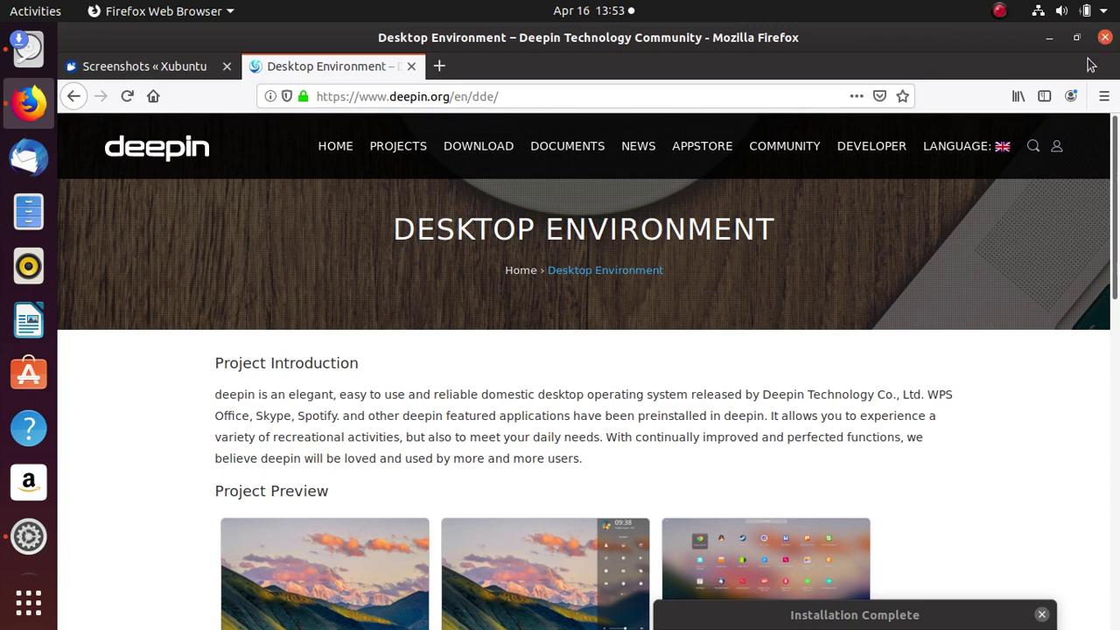
Quit Firefox with both open tabs and bring the Installation Complete dialog fully into view, clear of the SimpleScreenRecorder window.
{"action": "left_click", "coordinate": [1105, 36]}
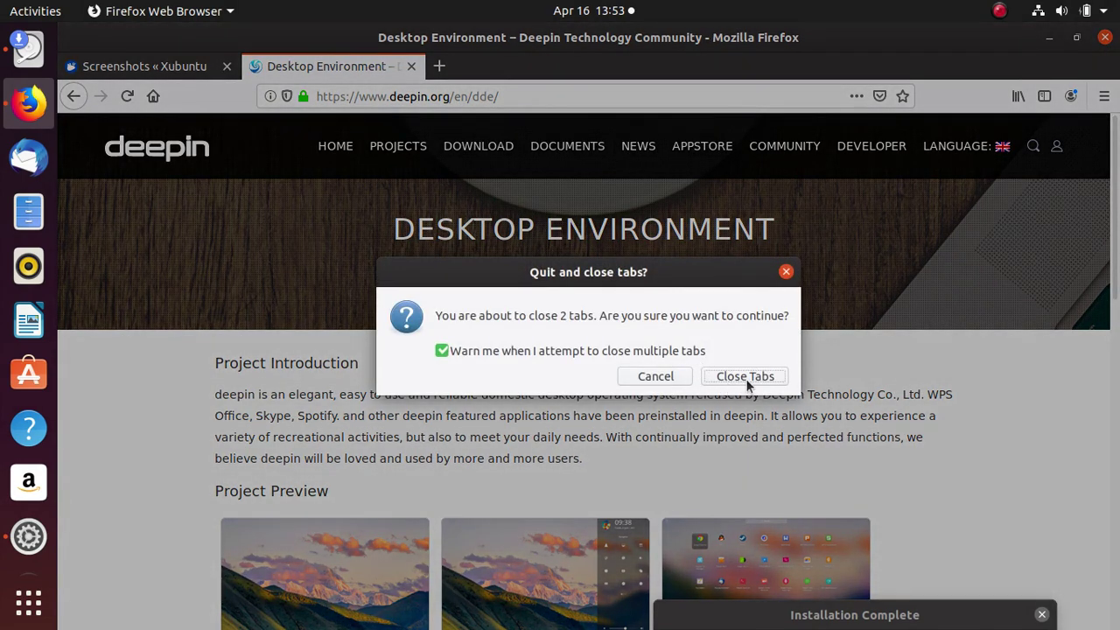
{"action": "left_click", "coordinate": [772, 379]}
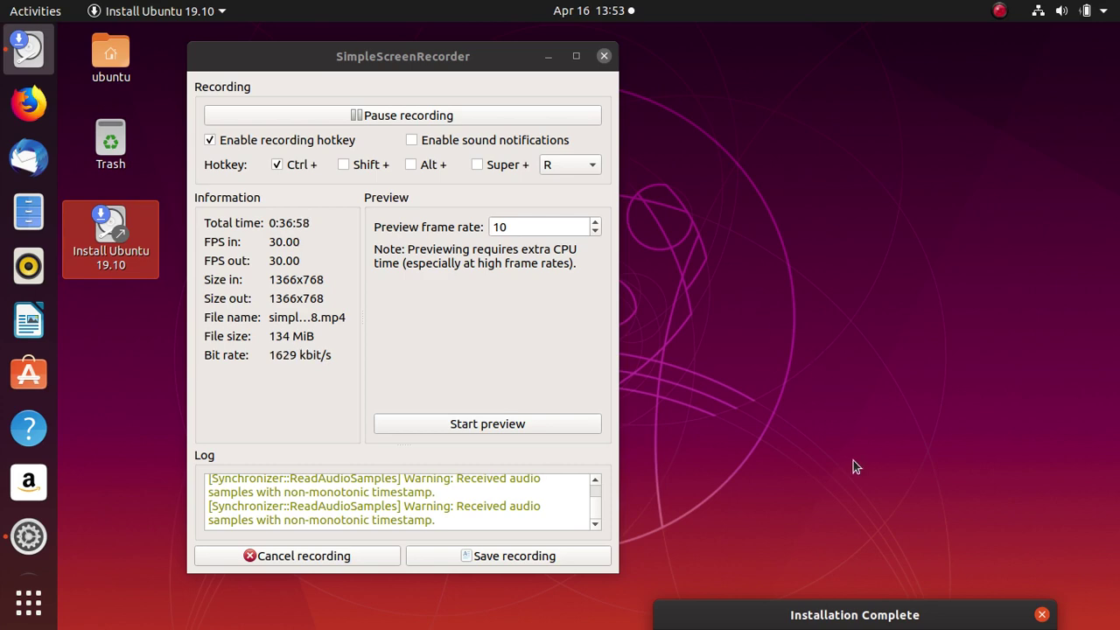
{"action": "left_click", "coordinate": [818, 612]}
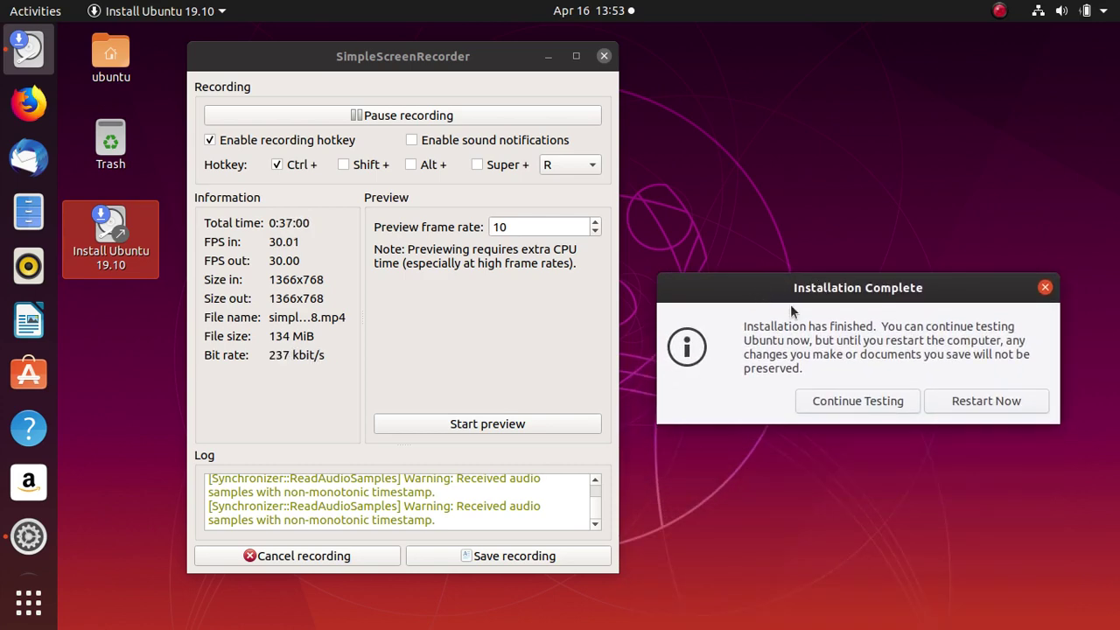
{"action": "left_click_drag", "start_coordinate": [329, 57], "coordinate": [306, 72]}
{"action": "left_click", "coordinate": [895, 296]}
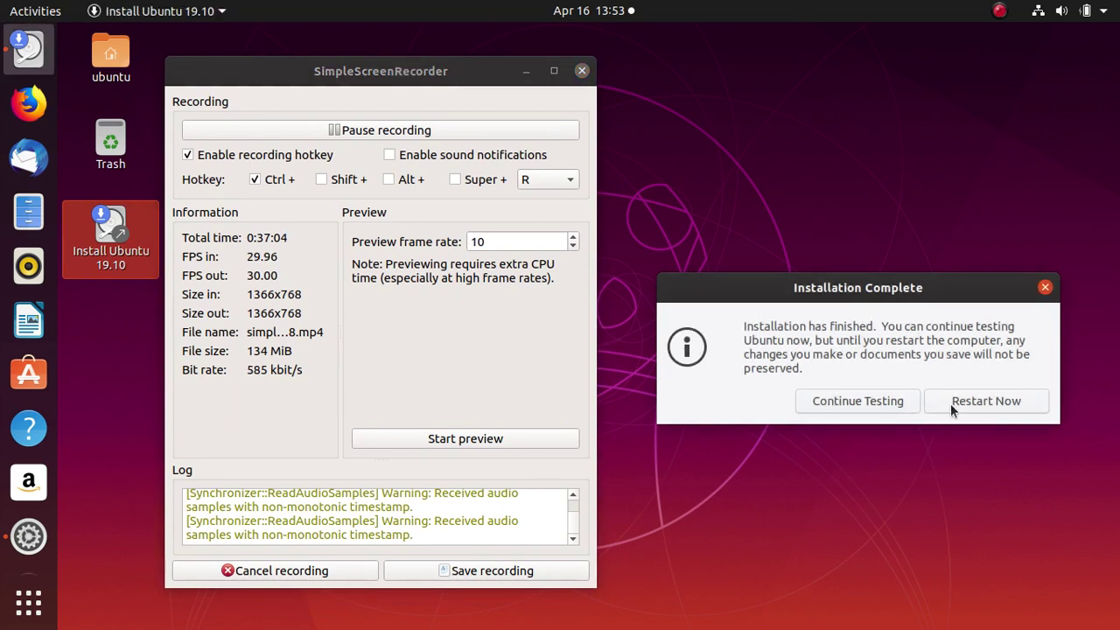